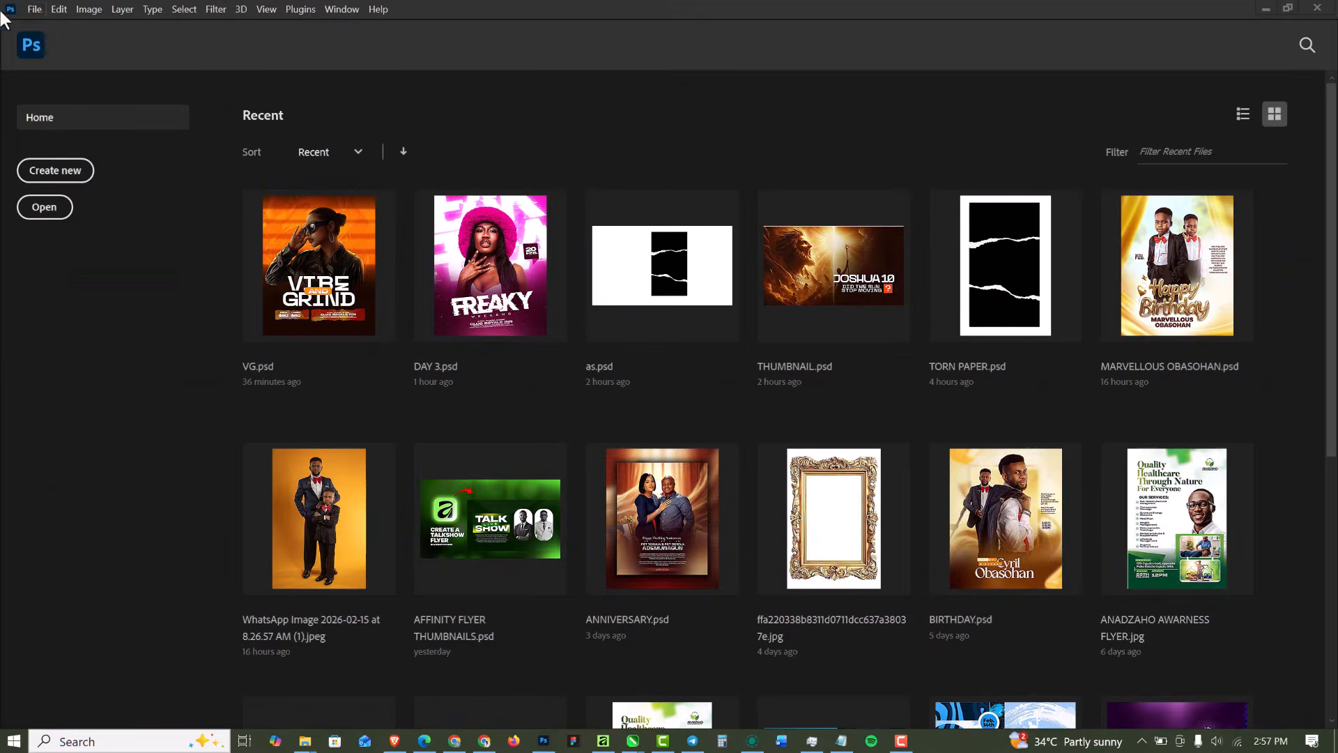
Create a document named CLUB FLYER at 4 x 5 inches, 300 pixels/inch, RGB Color, with transparent background contents.
left_click(32, 11)
left_click(63, 26)
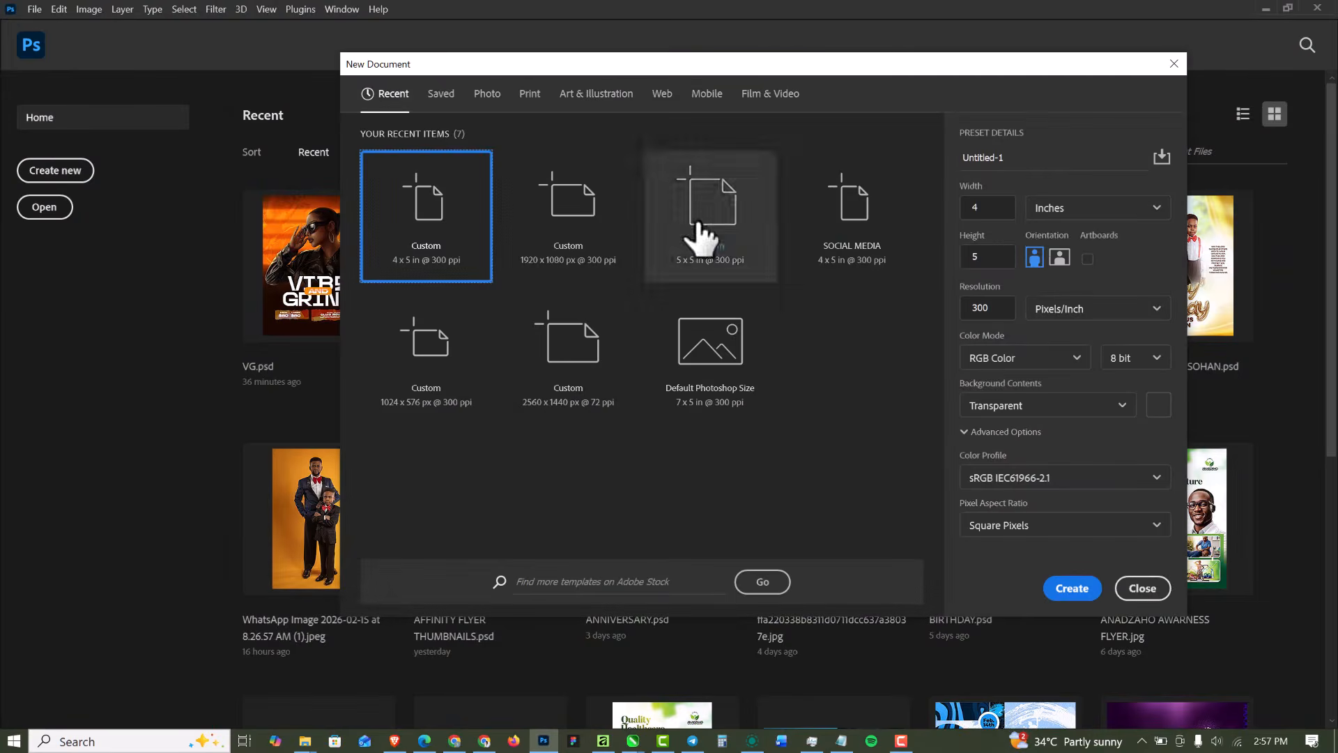
key("Tab")
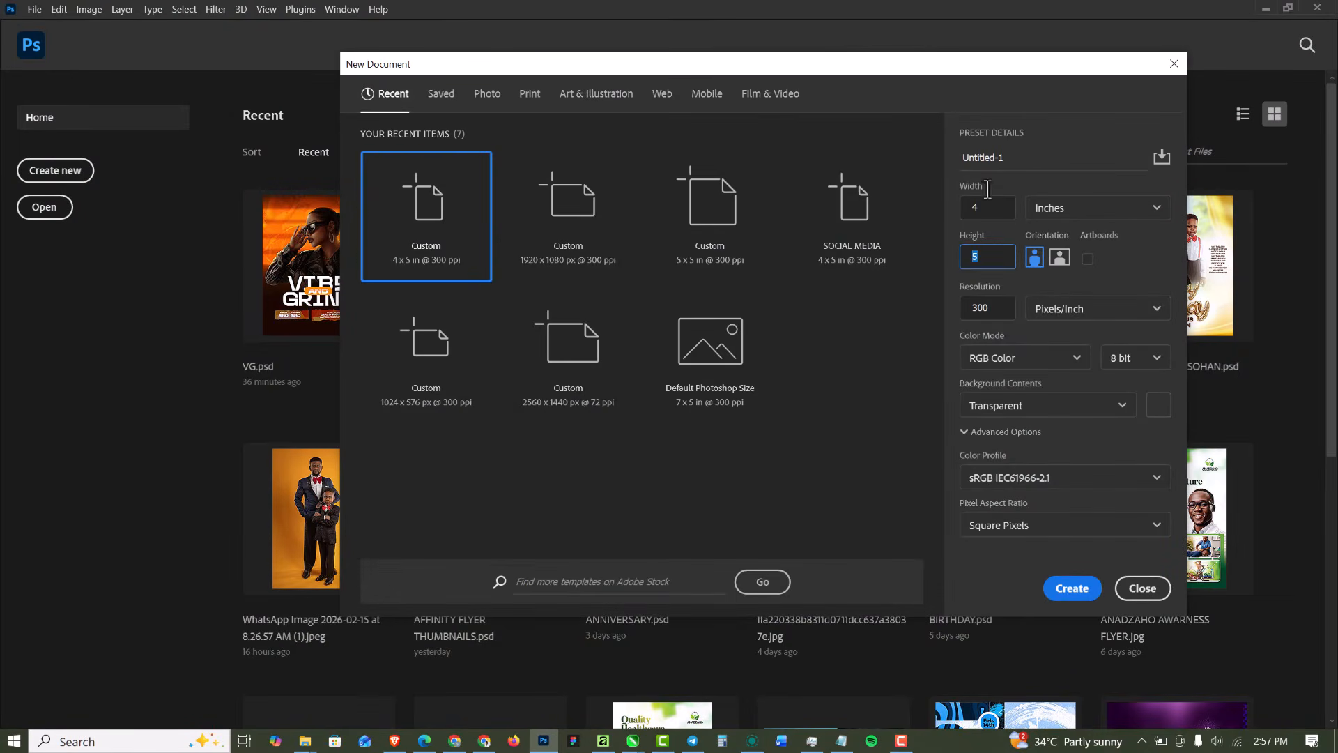
left_click_drag(1011, 151, 956, 166)
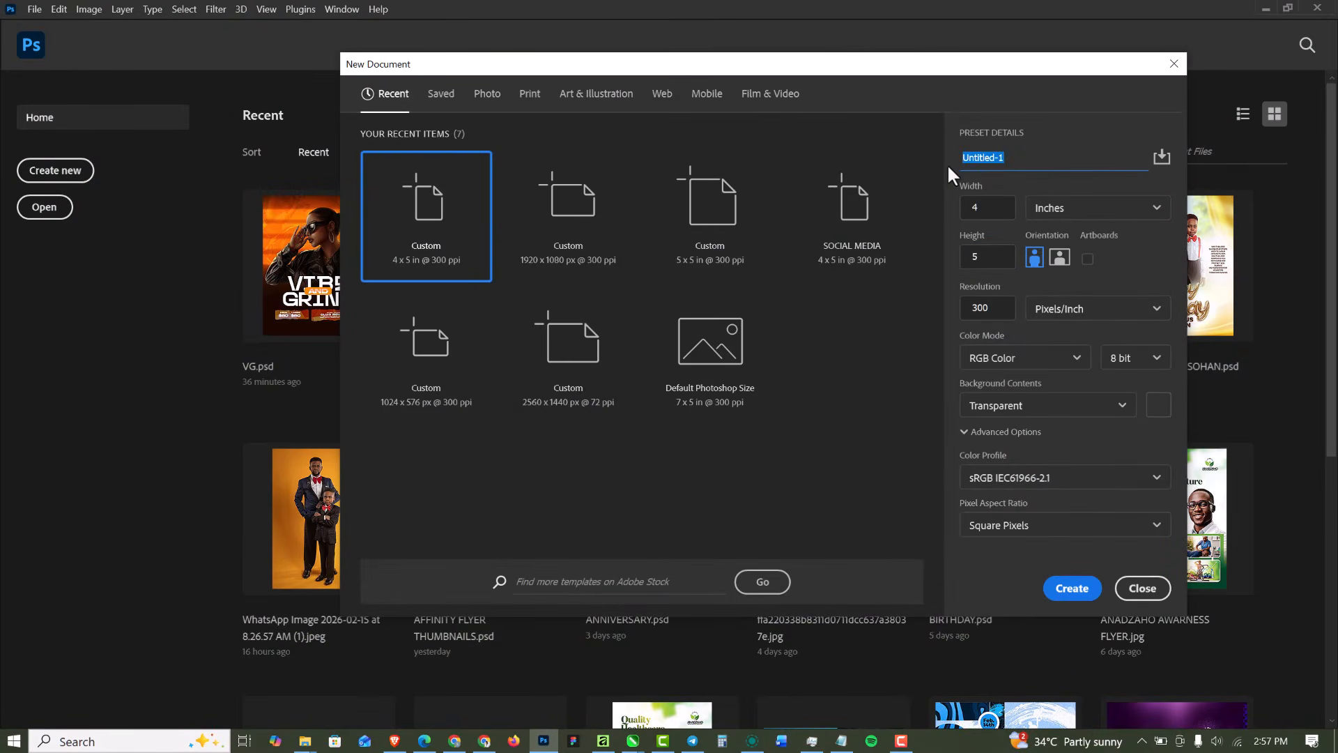
type("CLUB FLYER")
left_click_drag(993, 308, 939, 308)
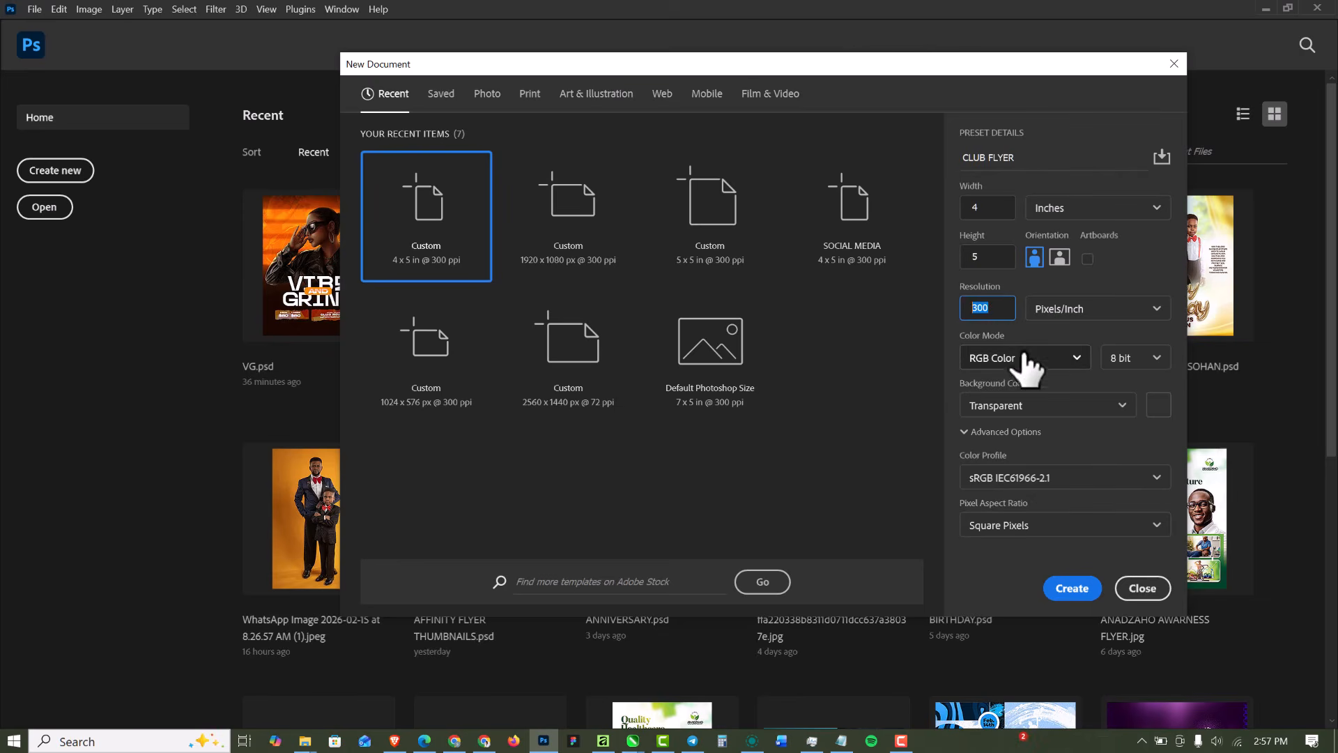
left_click(1072, 587)
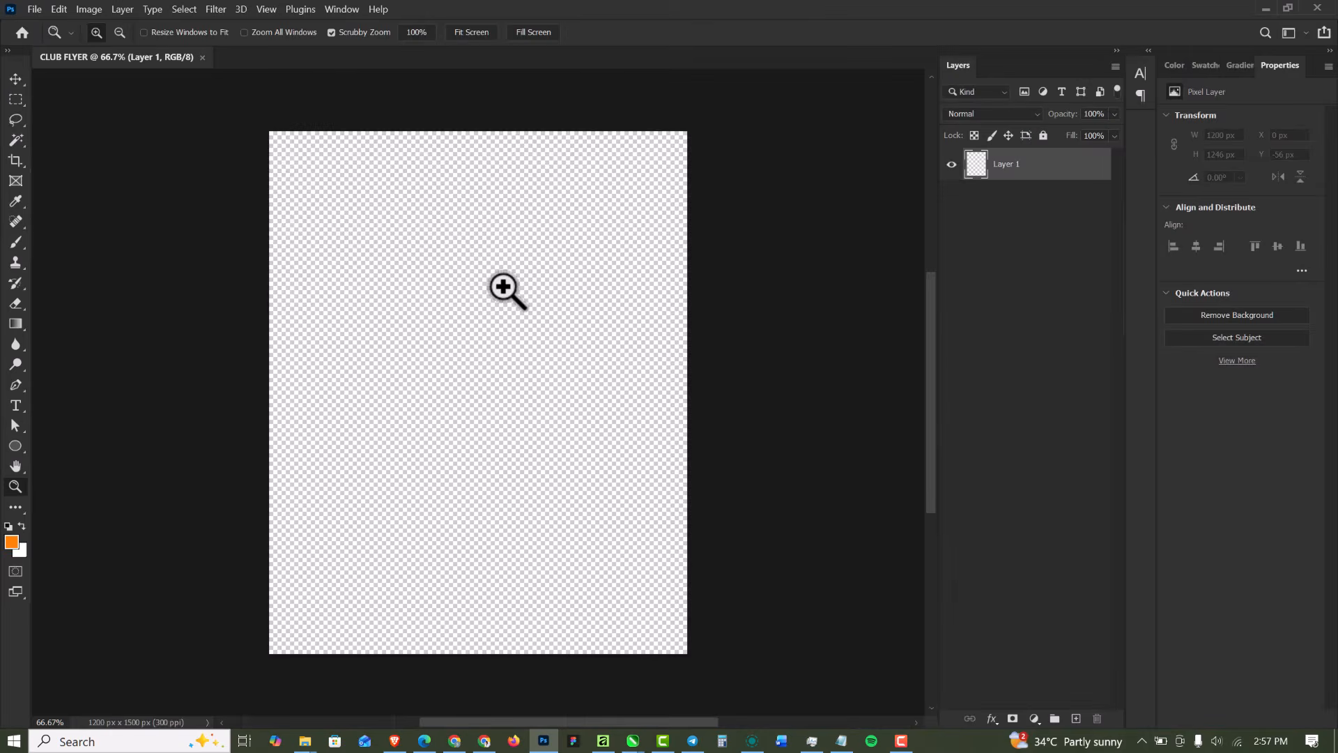
Add a Solid Color fill layer as the background, using the BG hex code 1b0a01 copied from the Notepad note.
key("ctrl+0")
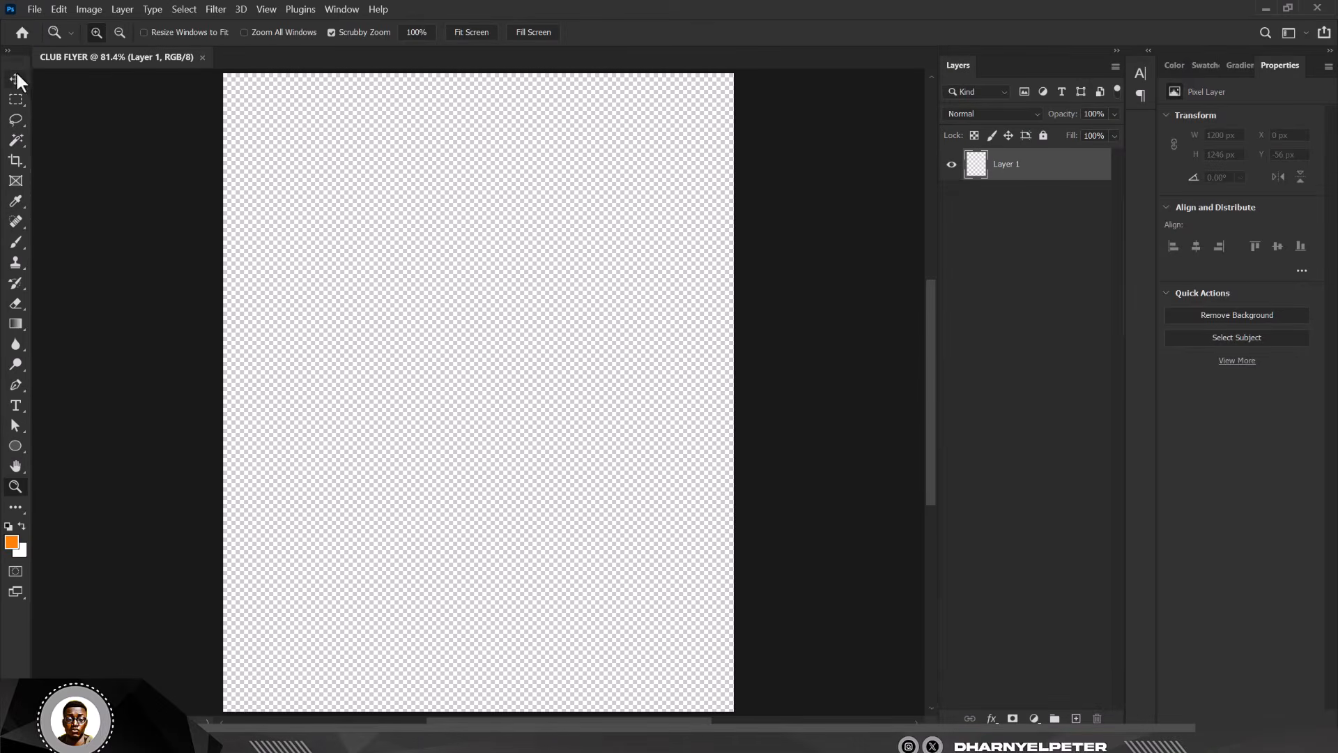
key("v")
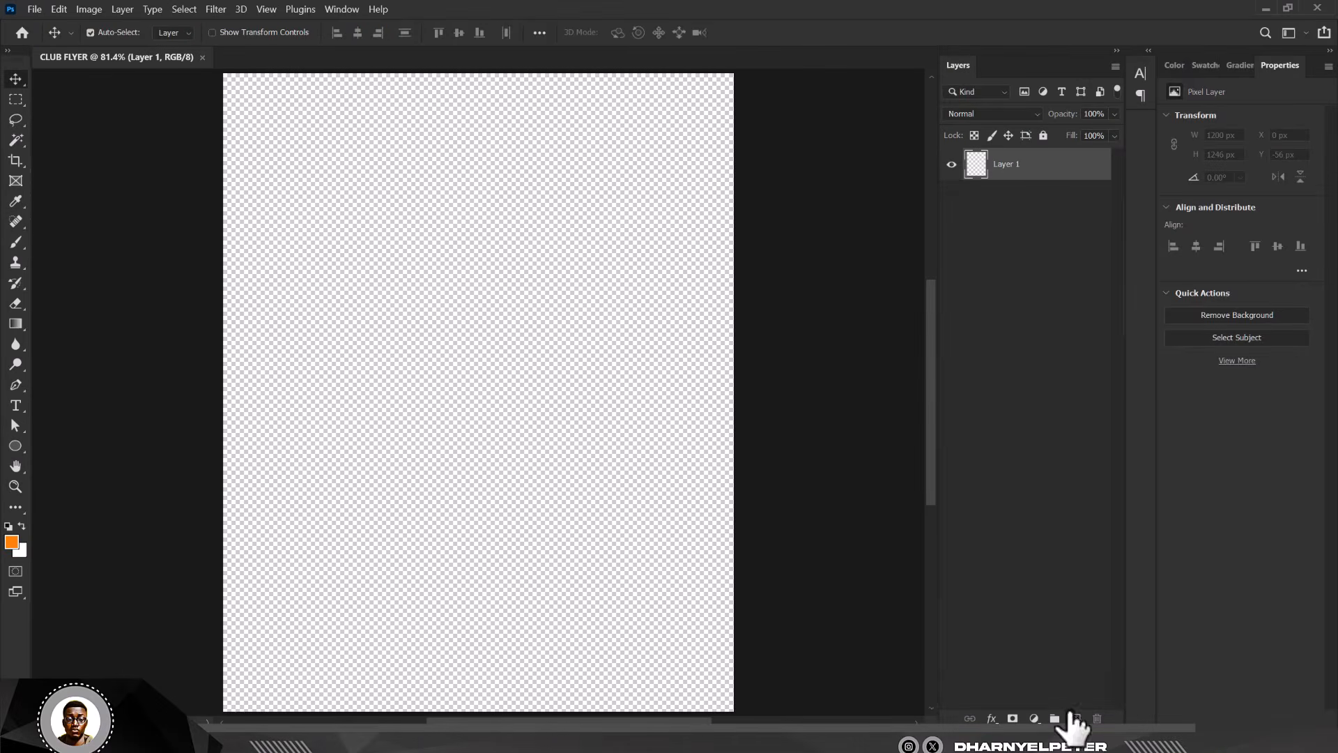
left_click(1034, 718)
left_click(1077, 438)
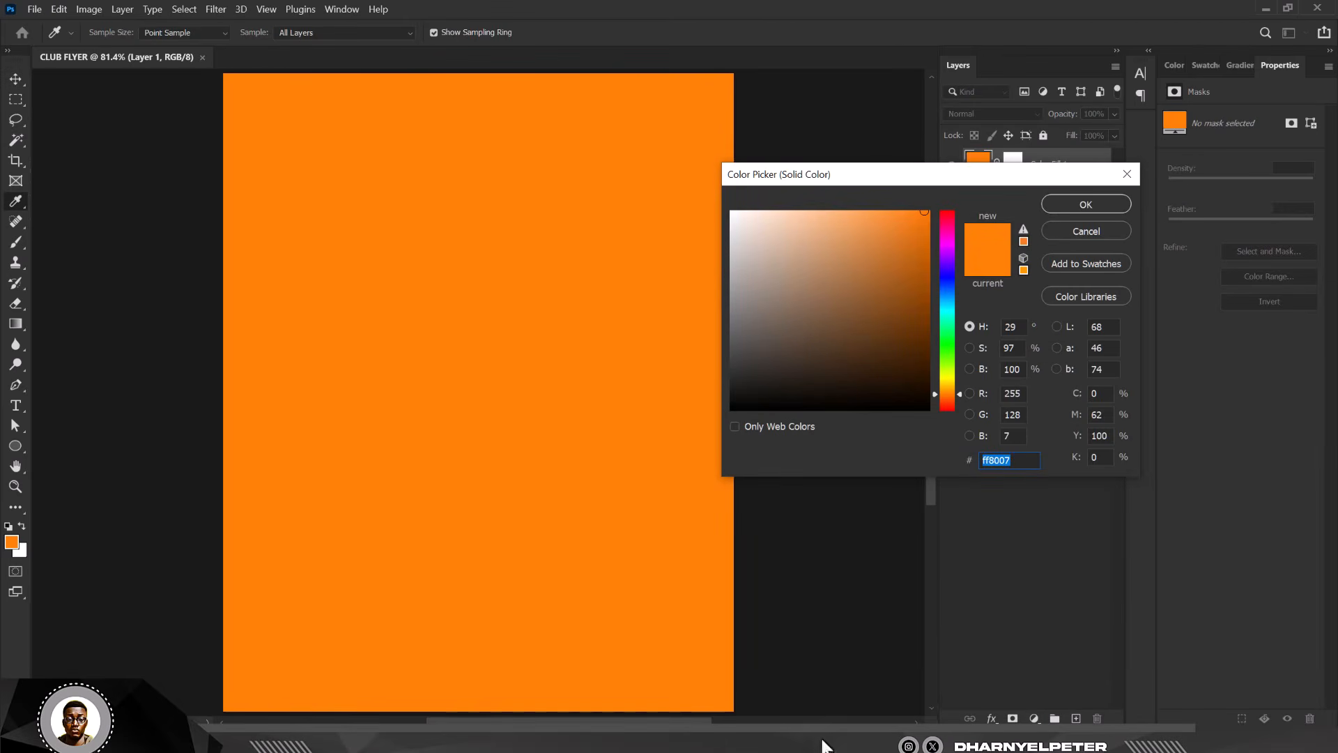
left_click(843, 745)
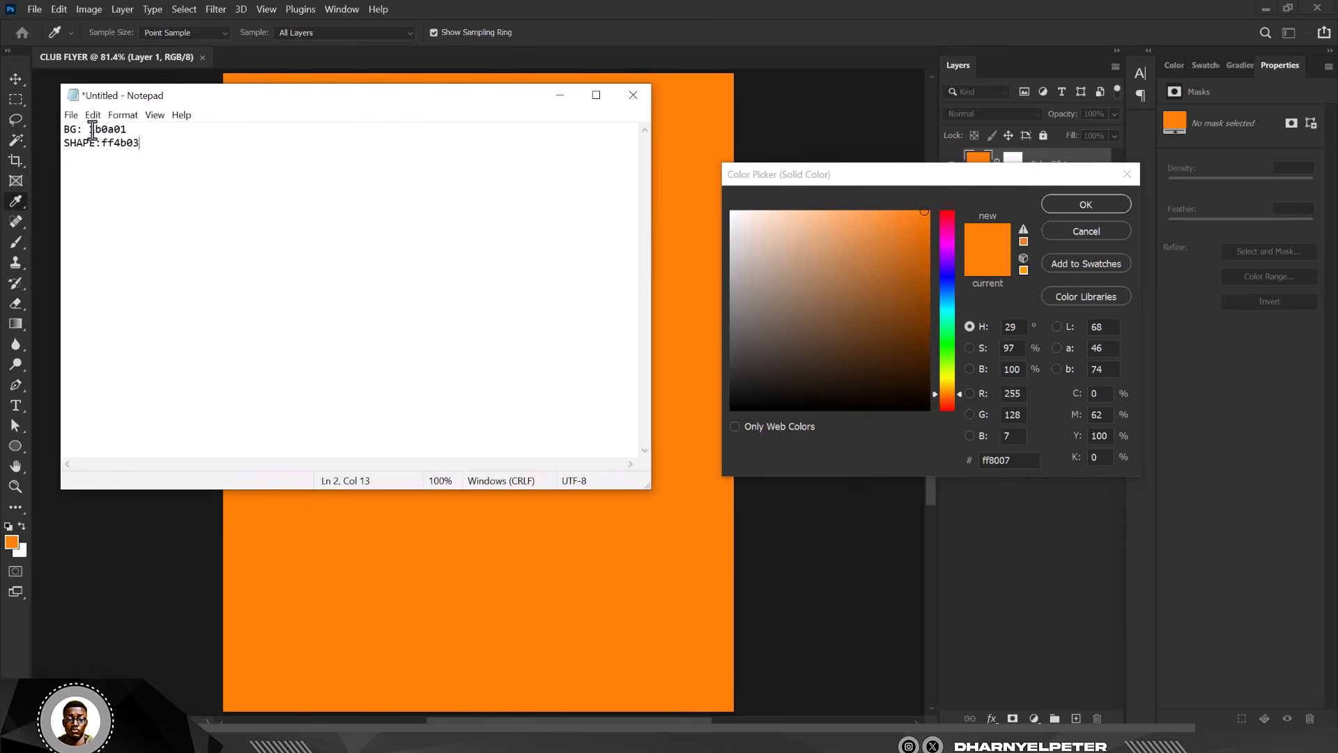
left_click_drag(99, 129, 152, 130)
key("ctrl+c")
left_click(561, 96)
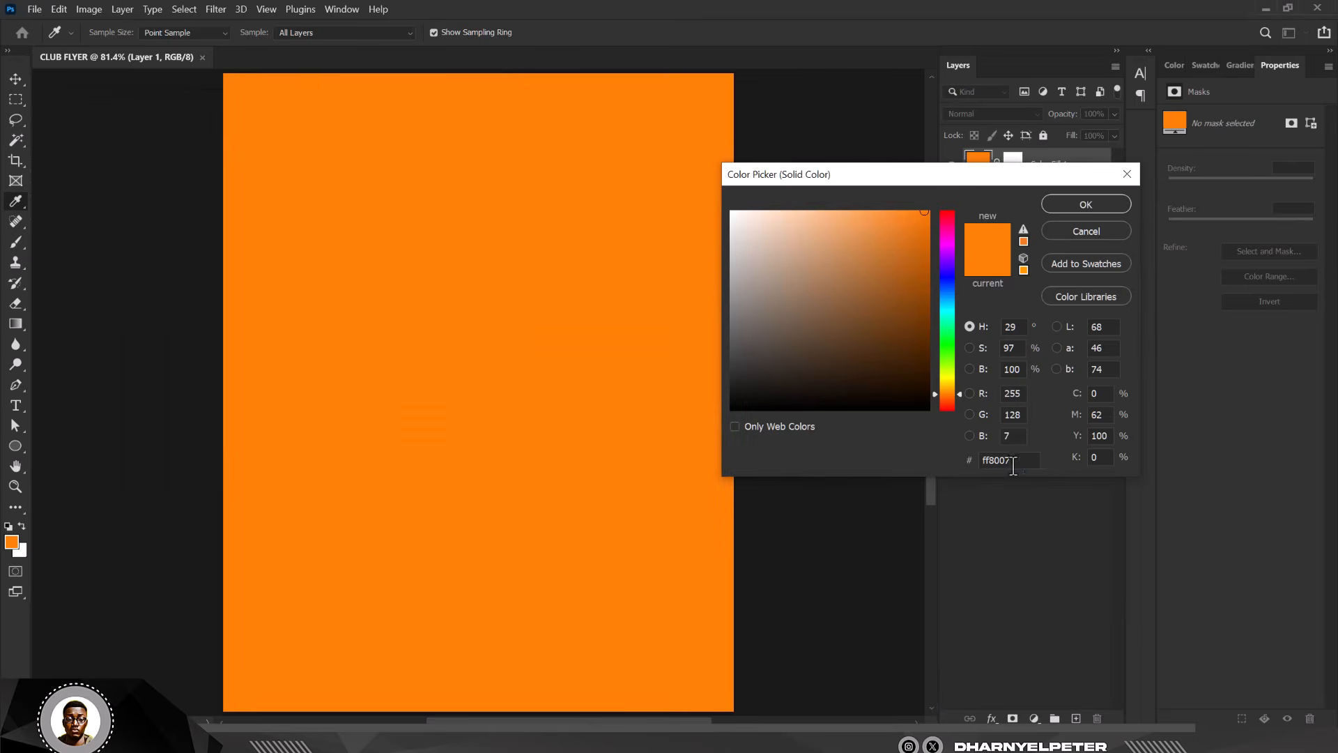
key("ctrl+v")
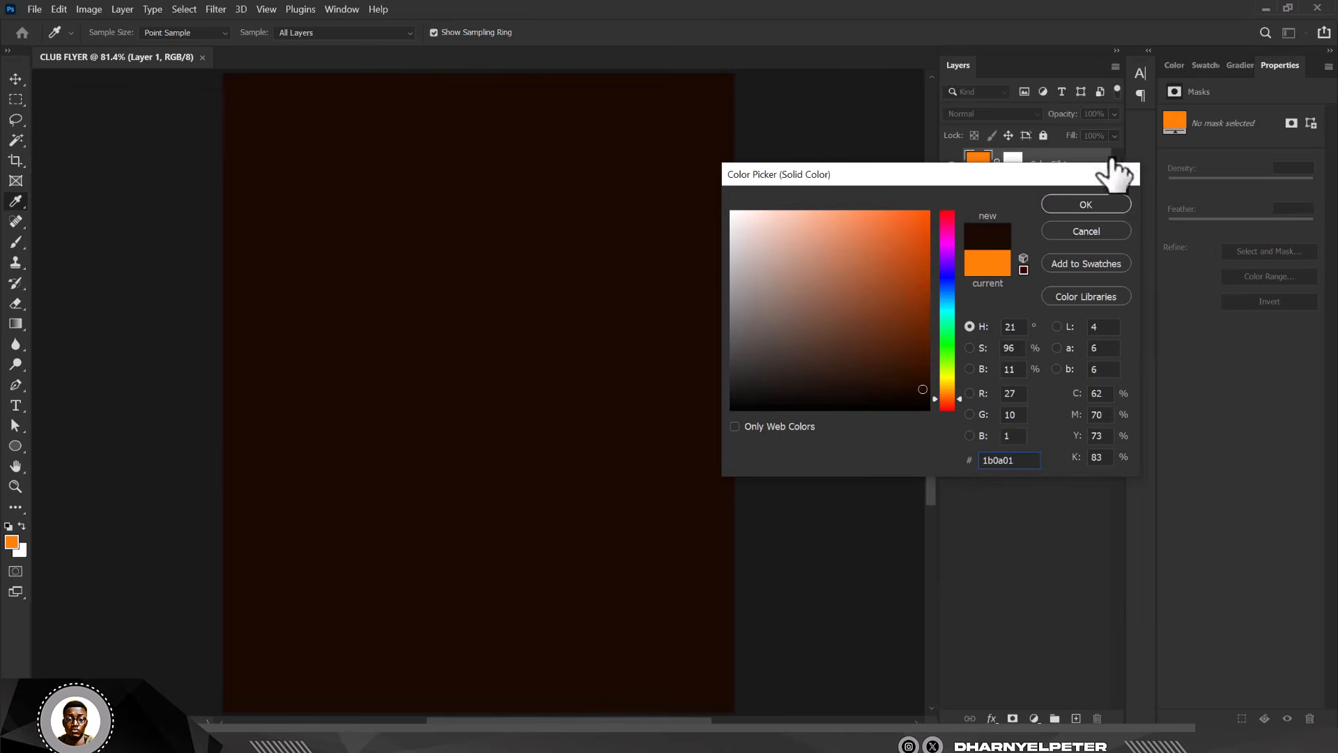
left_click(1099, 208)
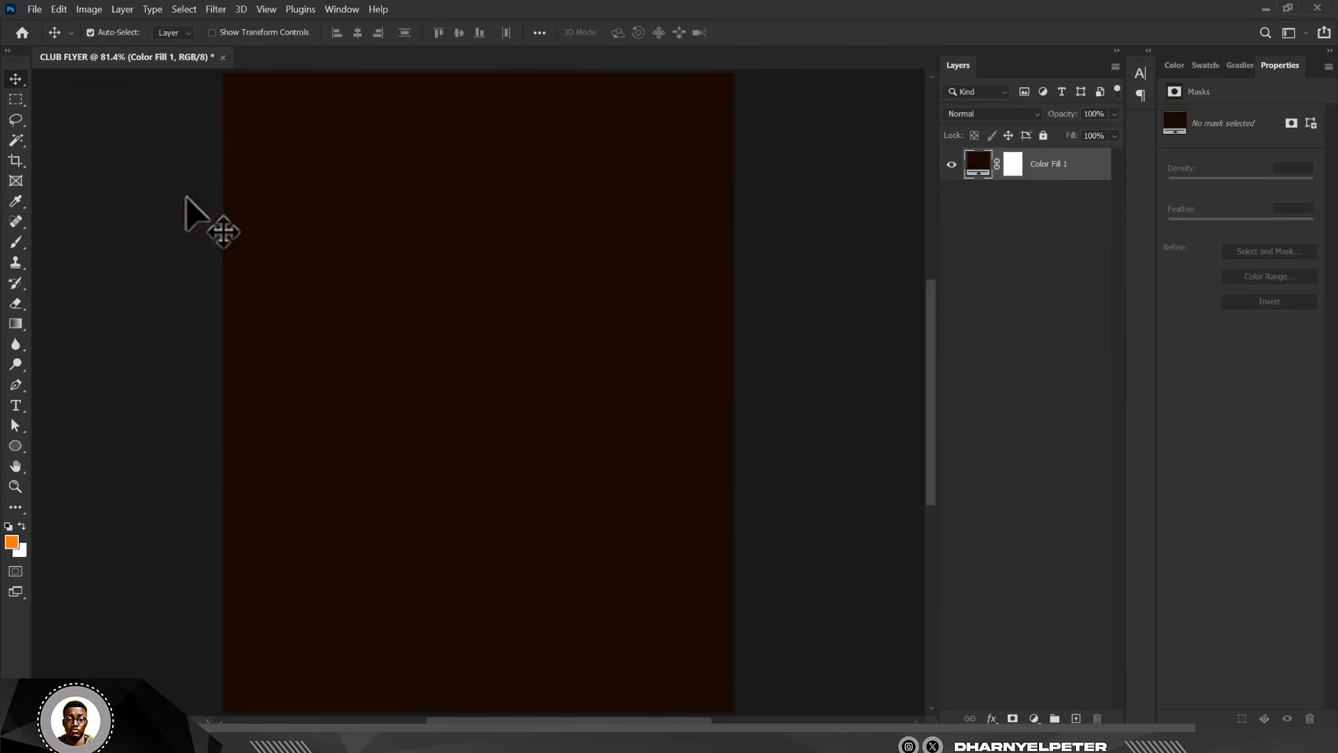
Draw a horizontal rectangle about 1301 x 56 px across the upper part of the canvas, extending past both side edges.
left_click(15, 445)
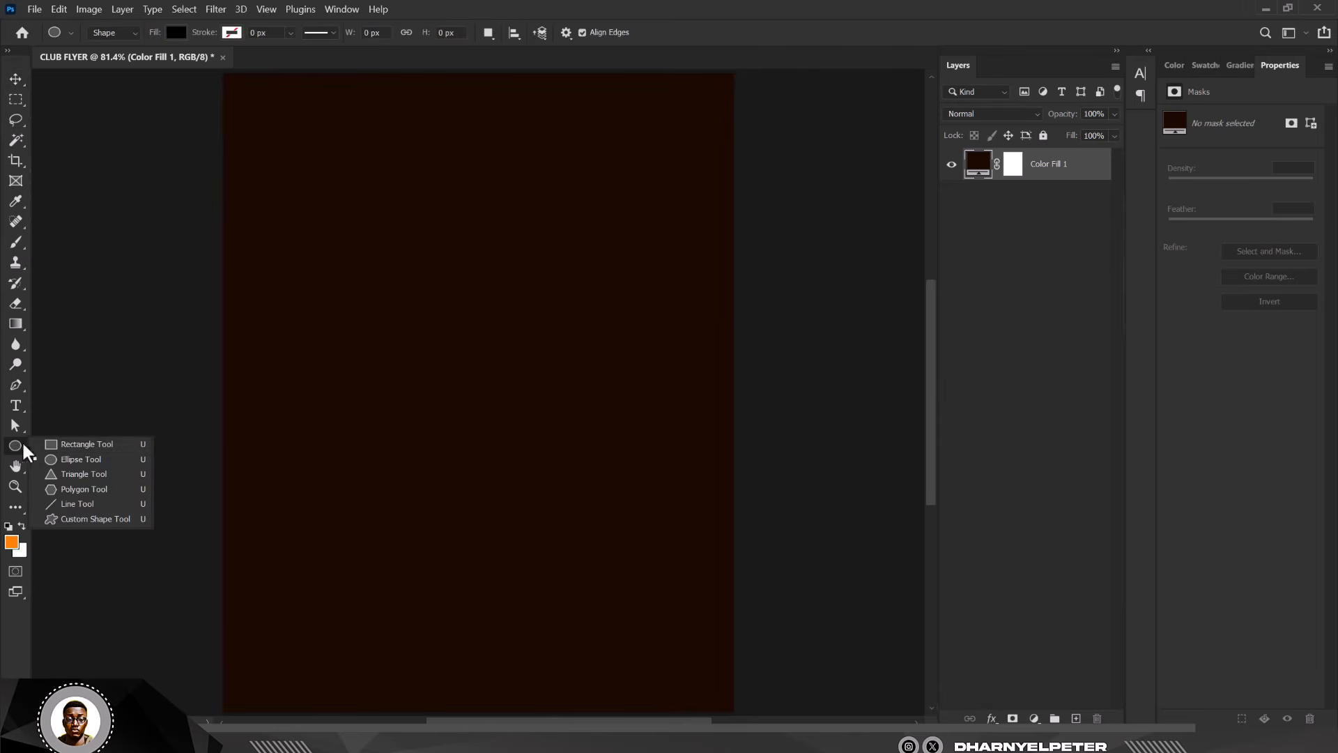
left_click(62, 444)
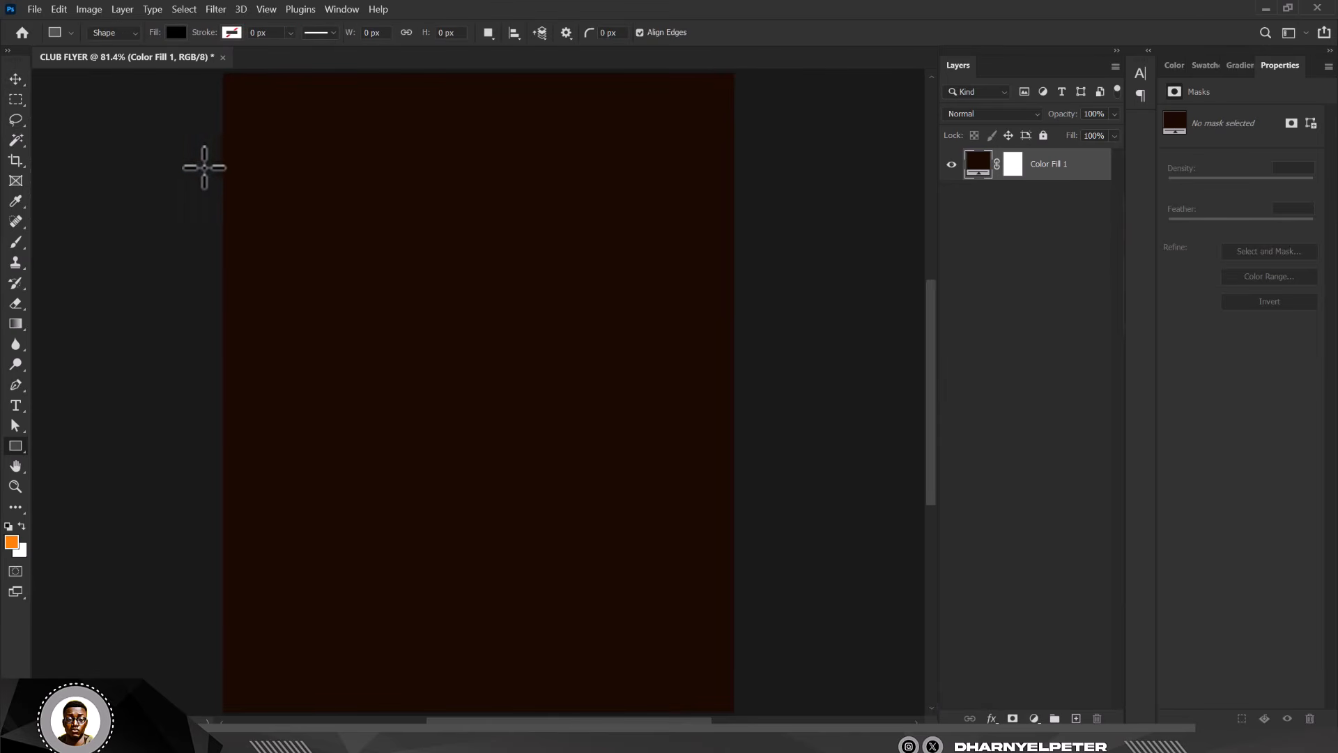
left_click_drag(201, 165, 753, 188)
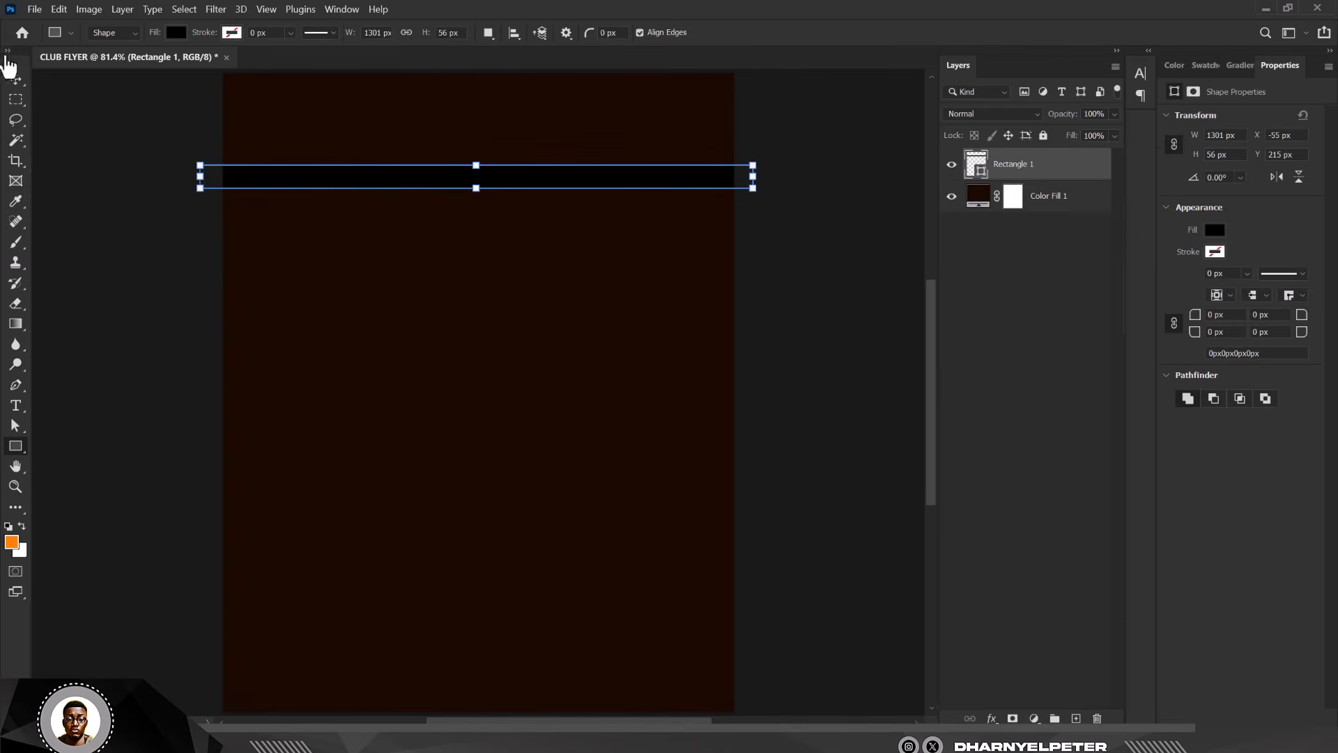
left_click(13, 81)
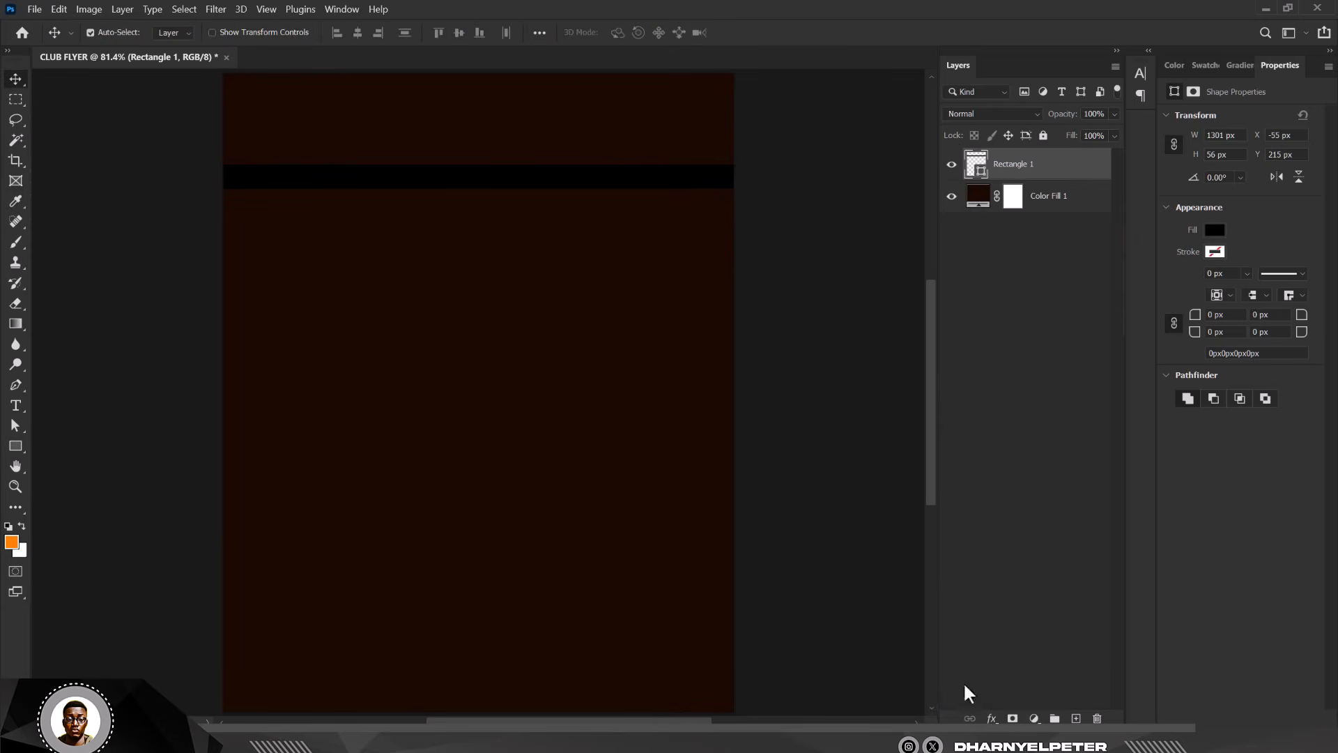
Recolor the rectangle with the SHAPE hex code ff4b03 copied from the Notepad note.
left_click(834, 748)
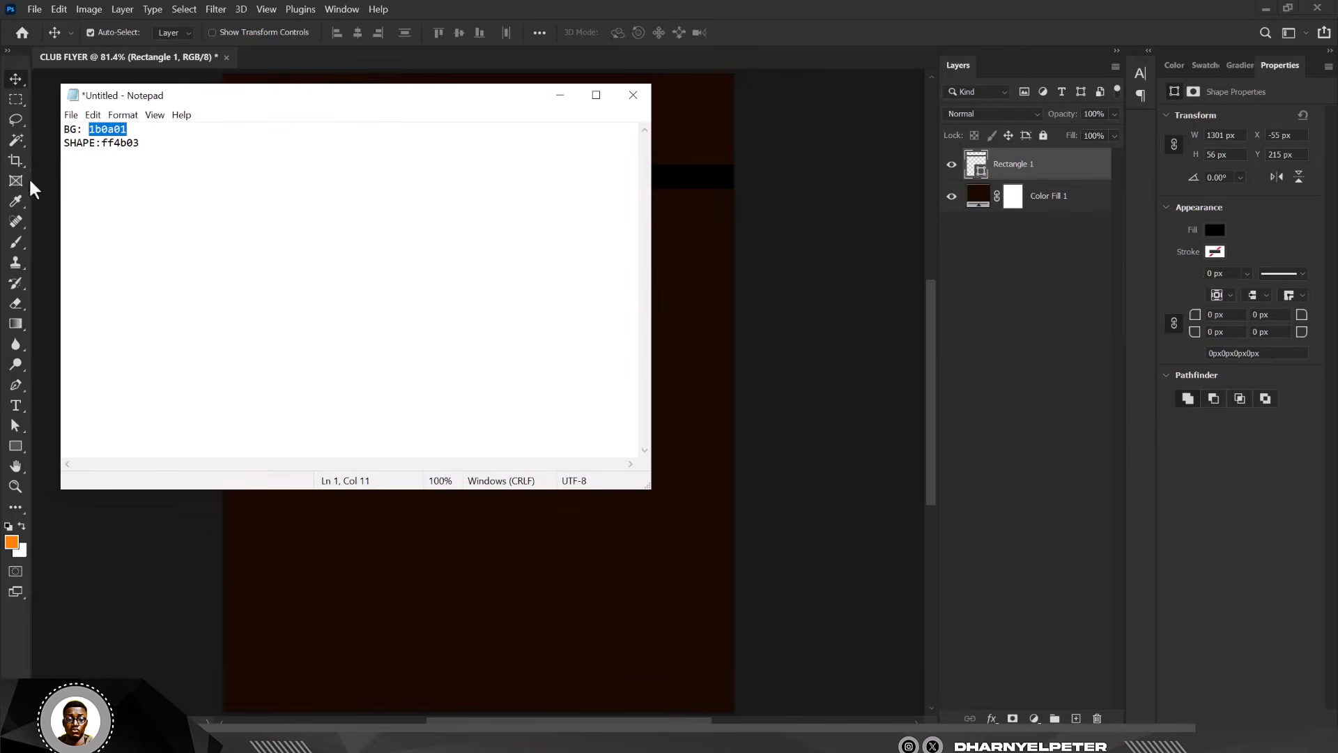
left_click_drag(101, 143, 199, 156)
key("ctrl+c")
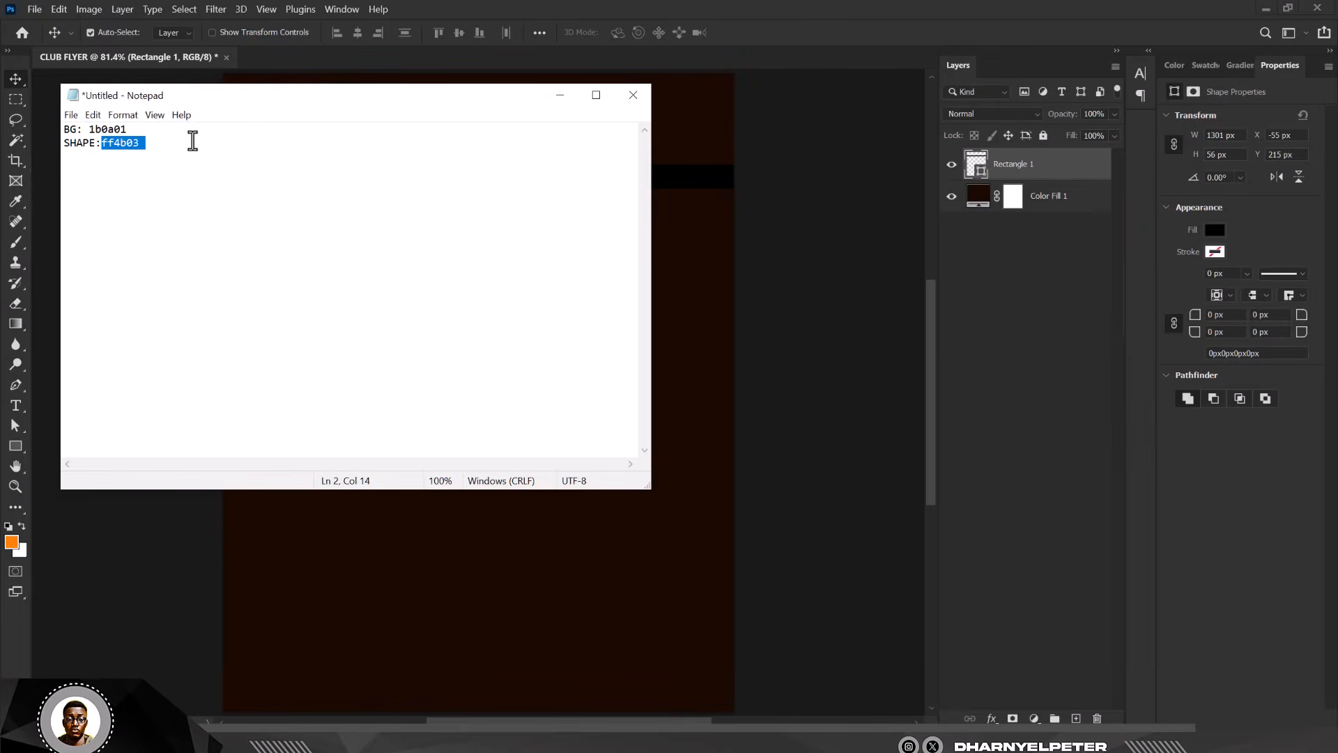
left_click(559, 96)
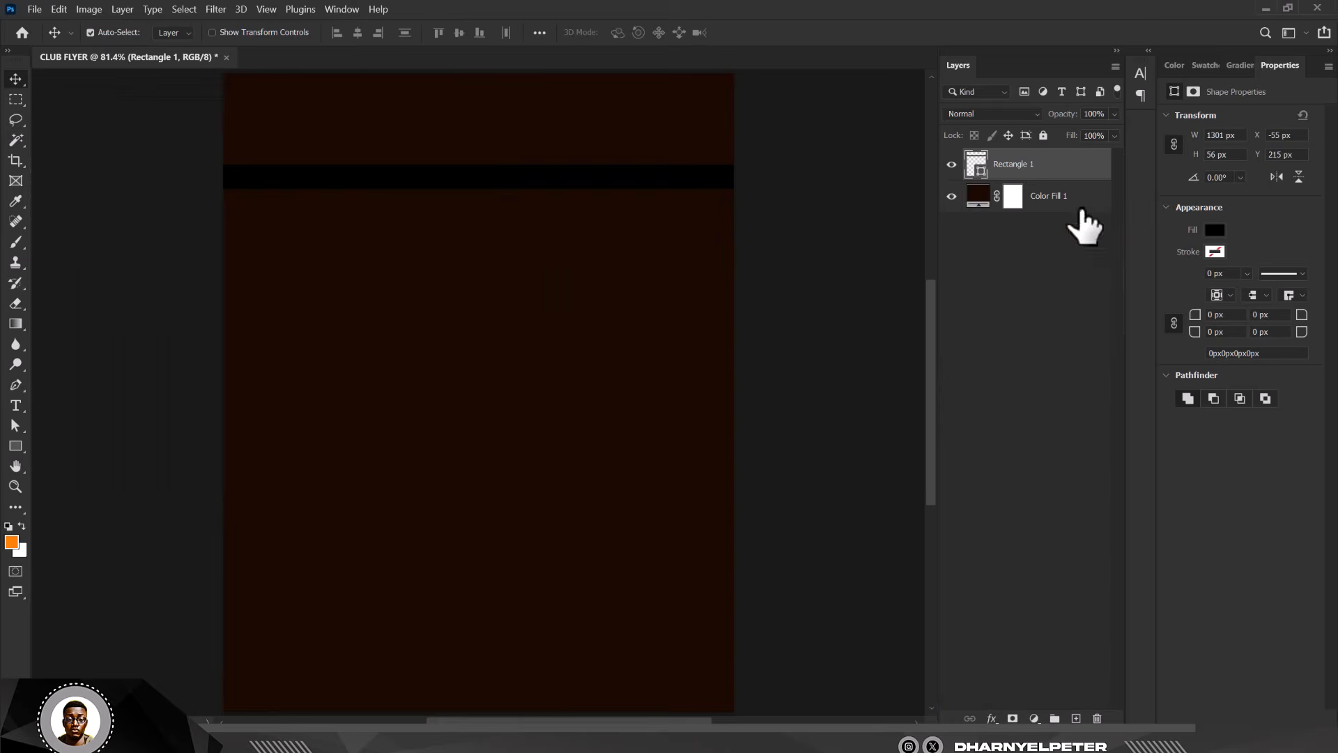
double_click(981, 169)
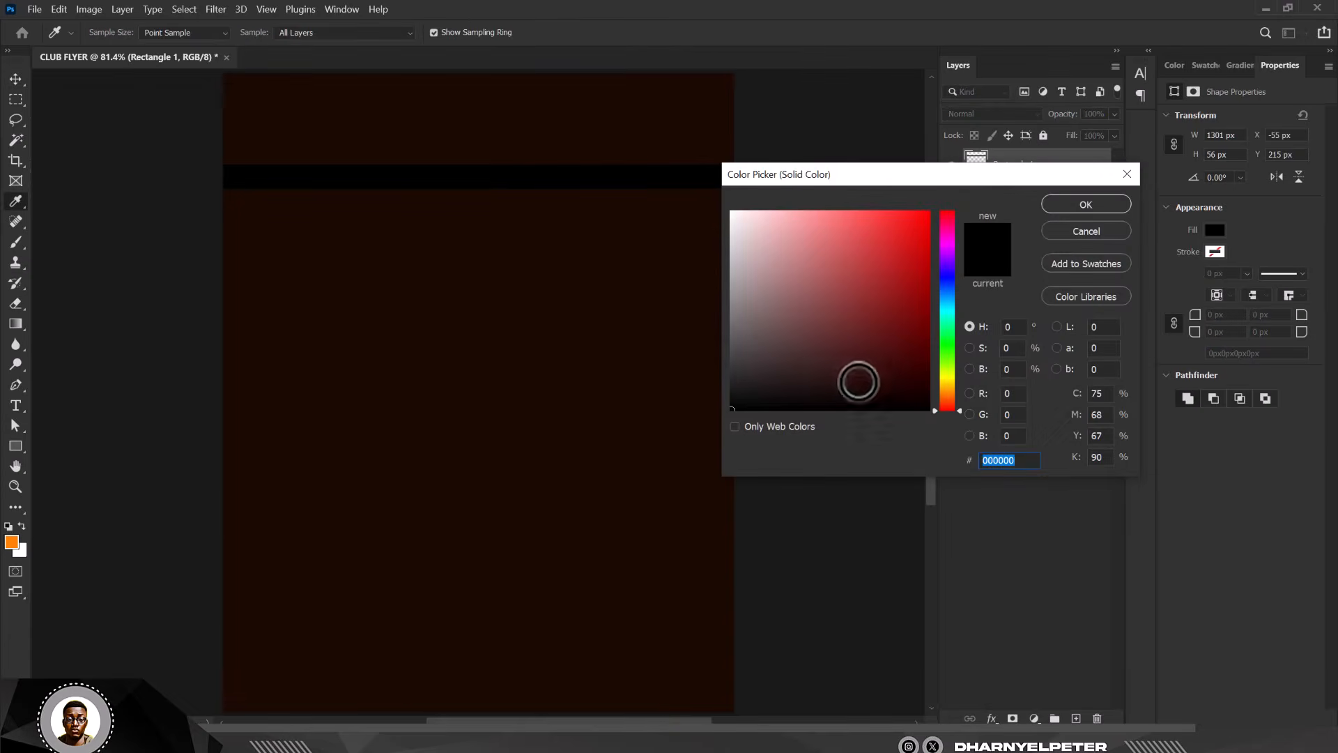
key("ctrl+v")
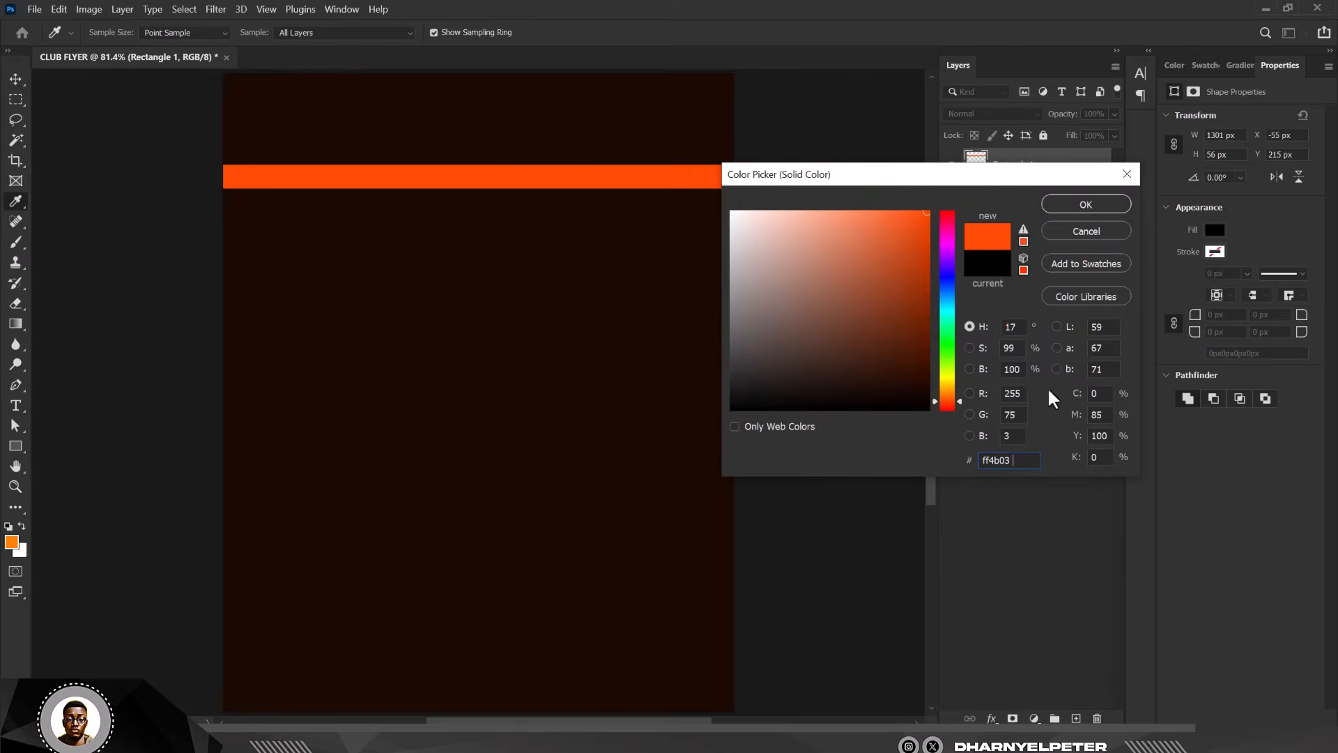
left_click(1088, 204)
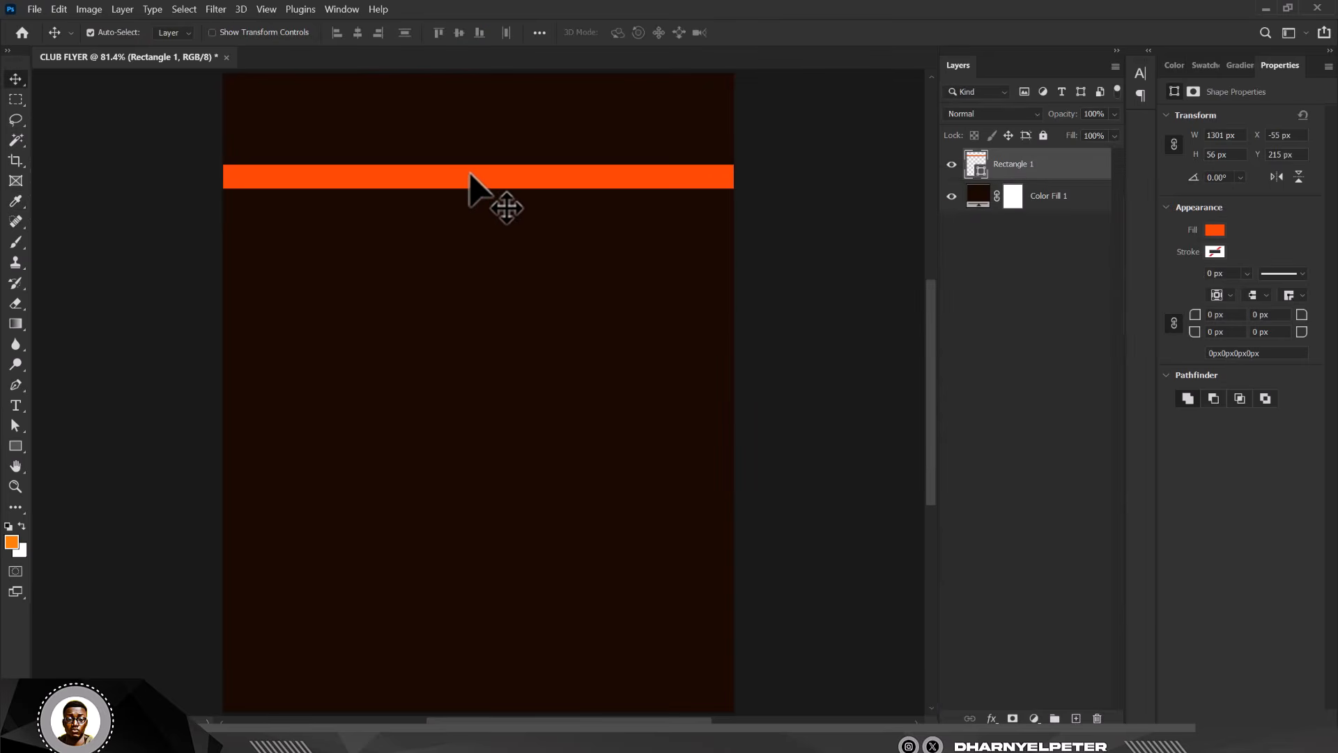
Duplicate the orange bar twice below the original, placing the copies at about Y 299 px and Y 379 px.
left_click_drag(469, 174, 478, 236)
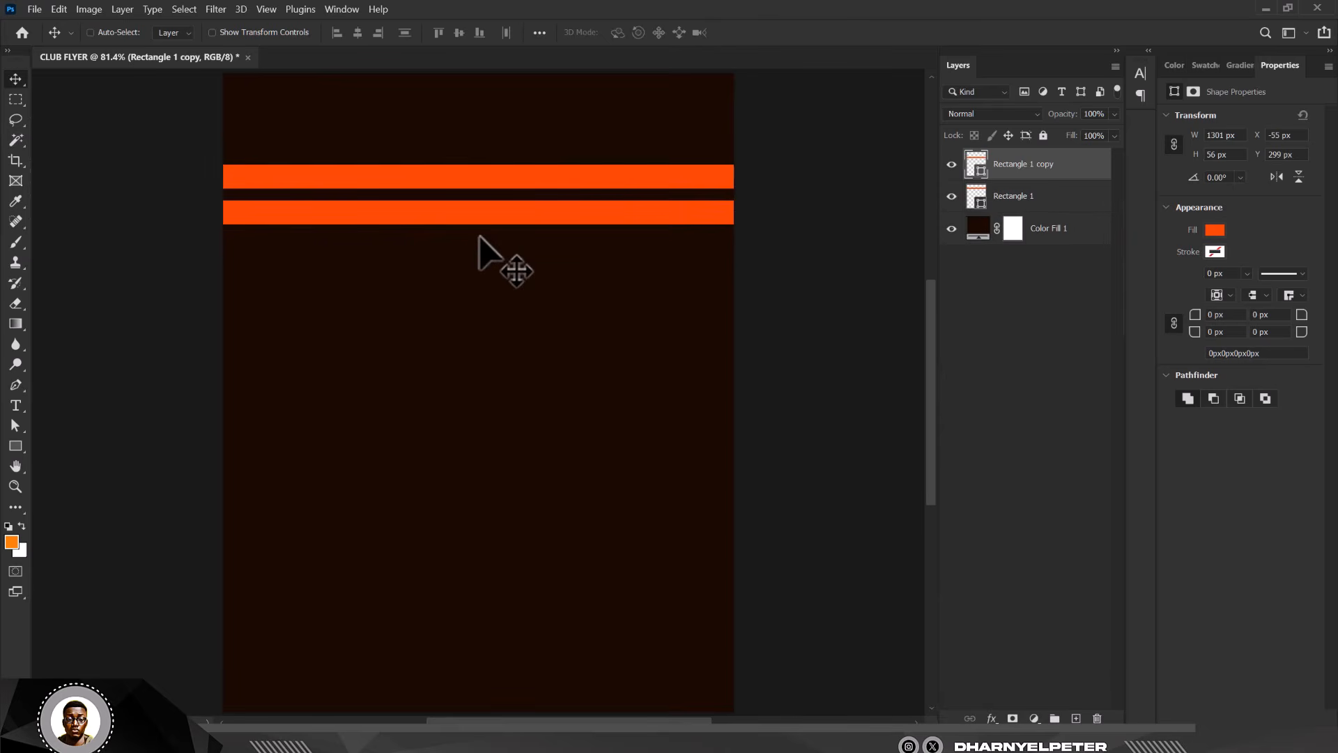
key("ctrl+j")
key("shift+Down")
key("shift+Down")
key("shift+Down")
key("shift+Down")
key("shift+Down")
key("shift+Down")
key("shift+Down")
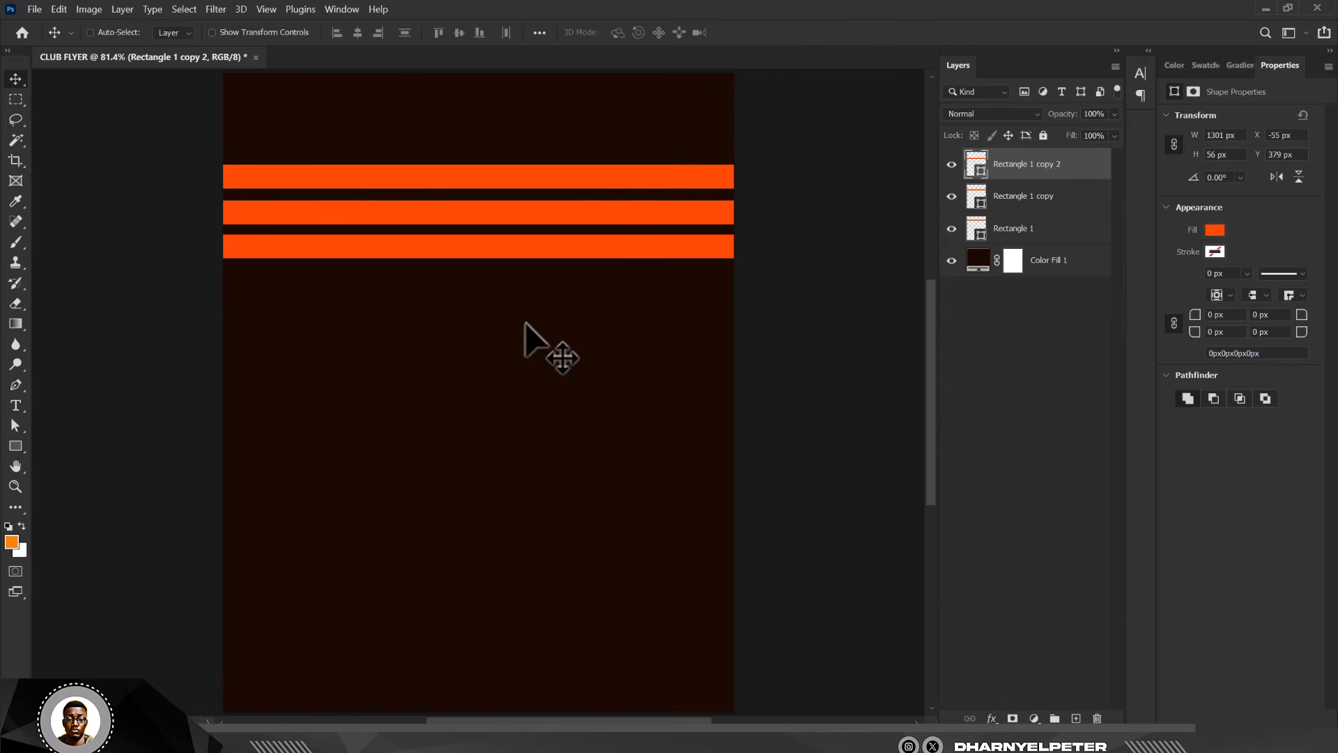
Duplicate the lowest bar once more and move the copy 80 px down to Y 459 px.
key("ctrl+j")
key("shift+Down")
key("shift+Down")
key("shift+Down")
key("shift+Down")
key("shift+Down")
key("shift+Down")
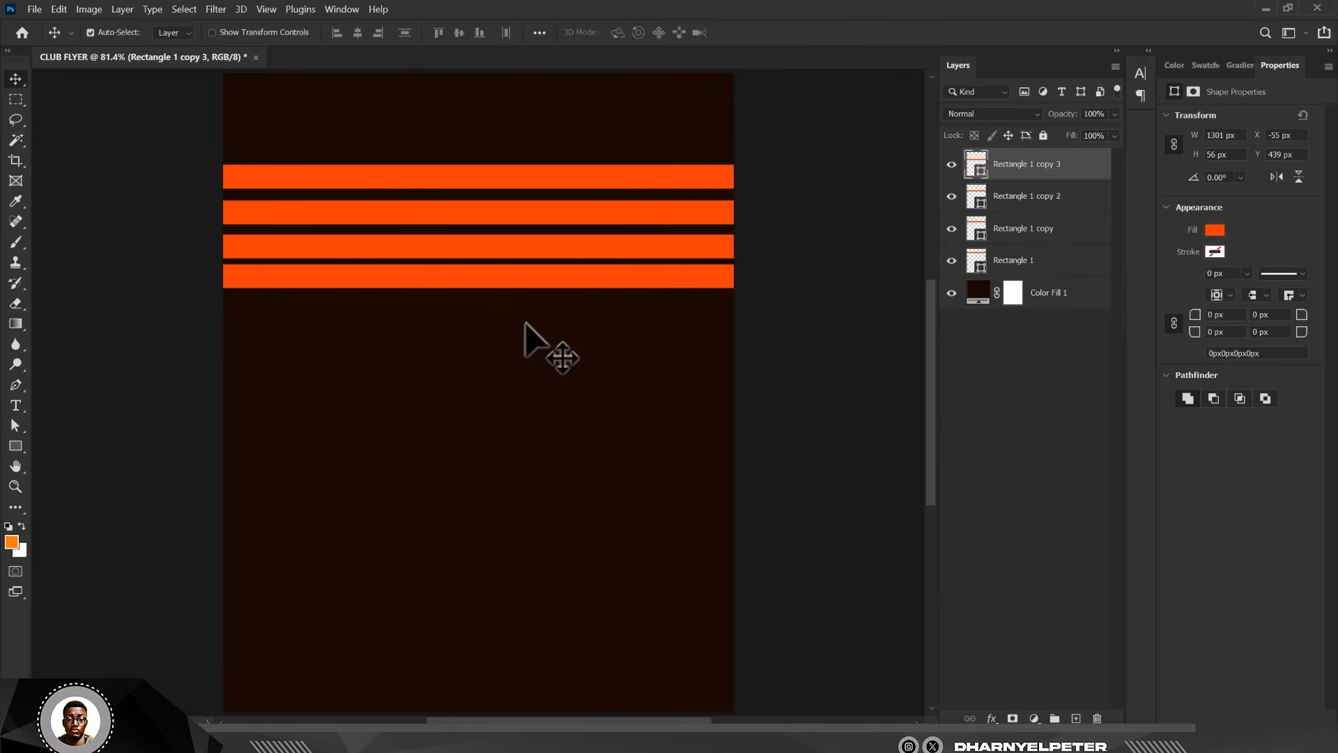
key("shift+Down")
key("shift+Down")
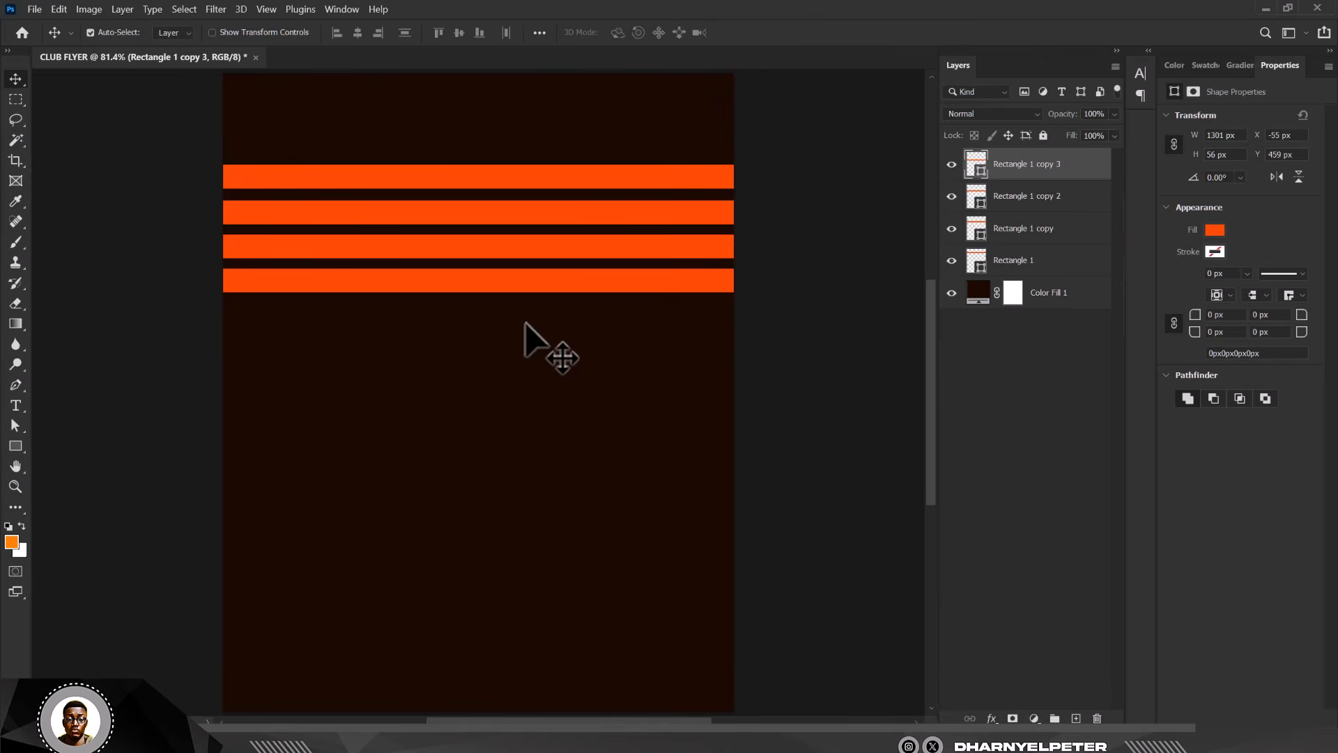
Select all four bars and stretch them downward together to about 167% height, keeping their width.
left_click(1049, 261)
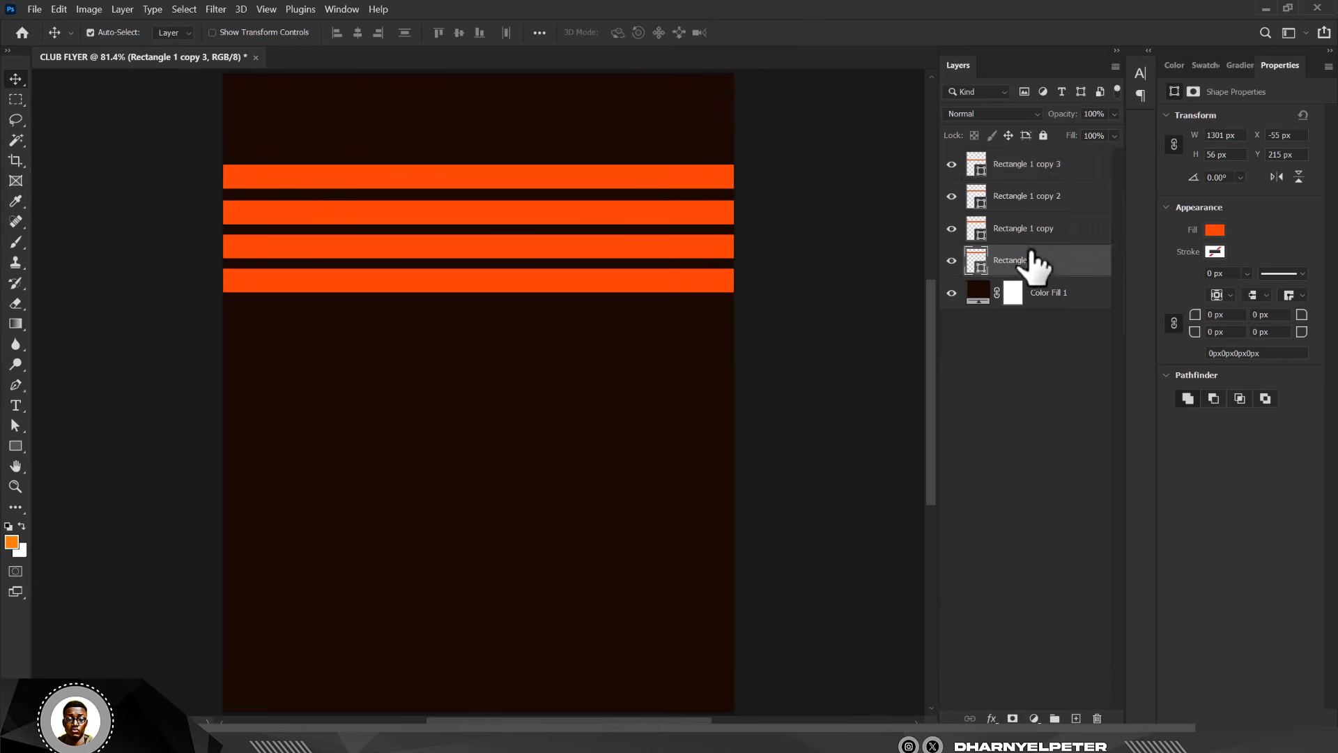
left_click(1053, 165, "shift")
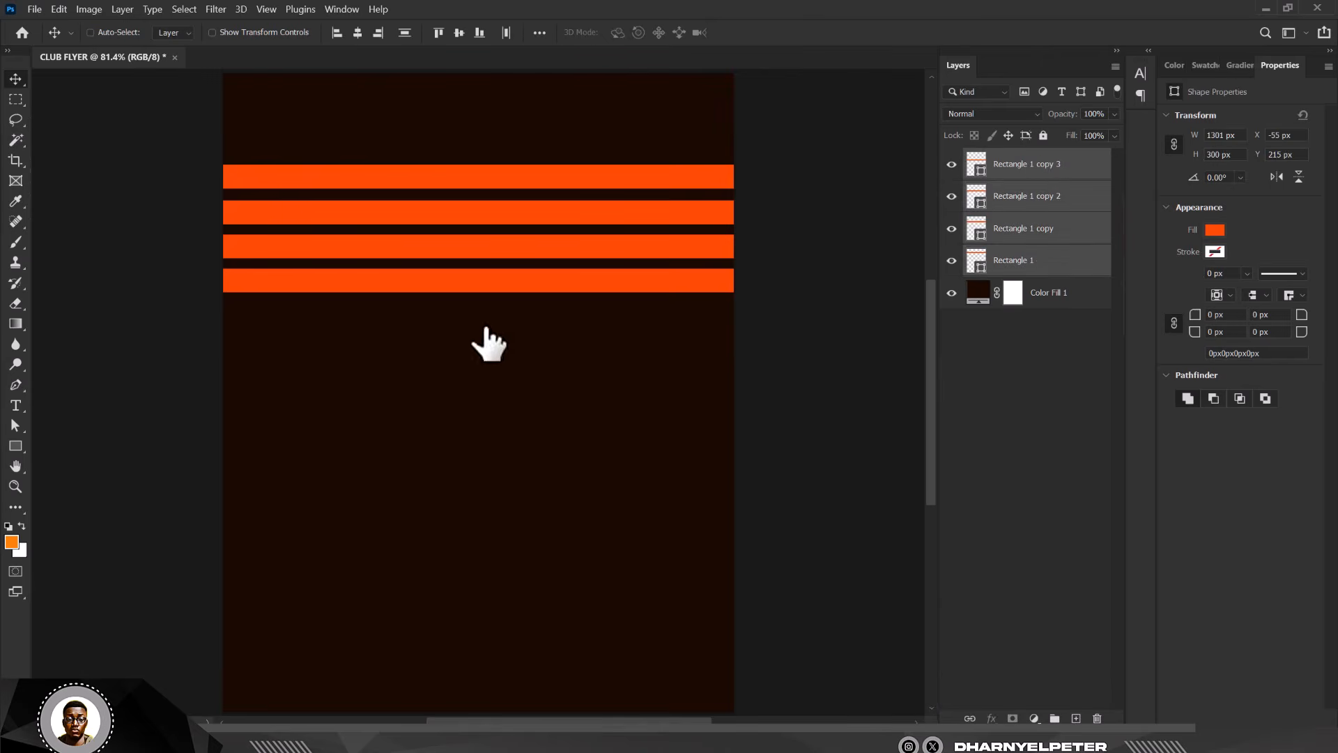
key("ctrl+t")
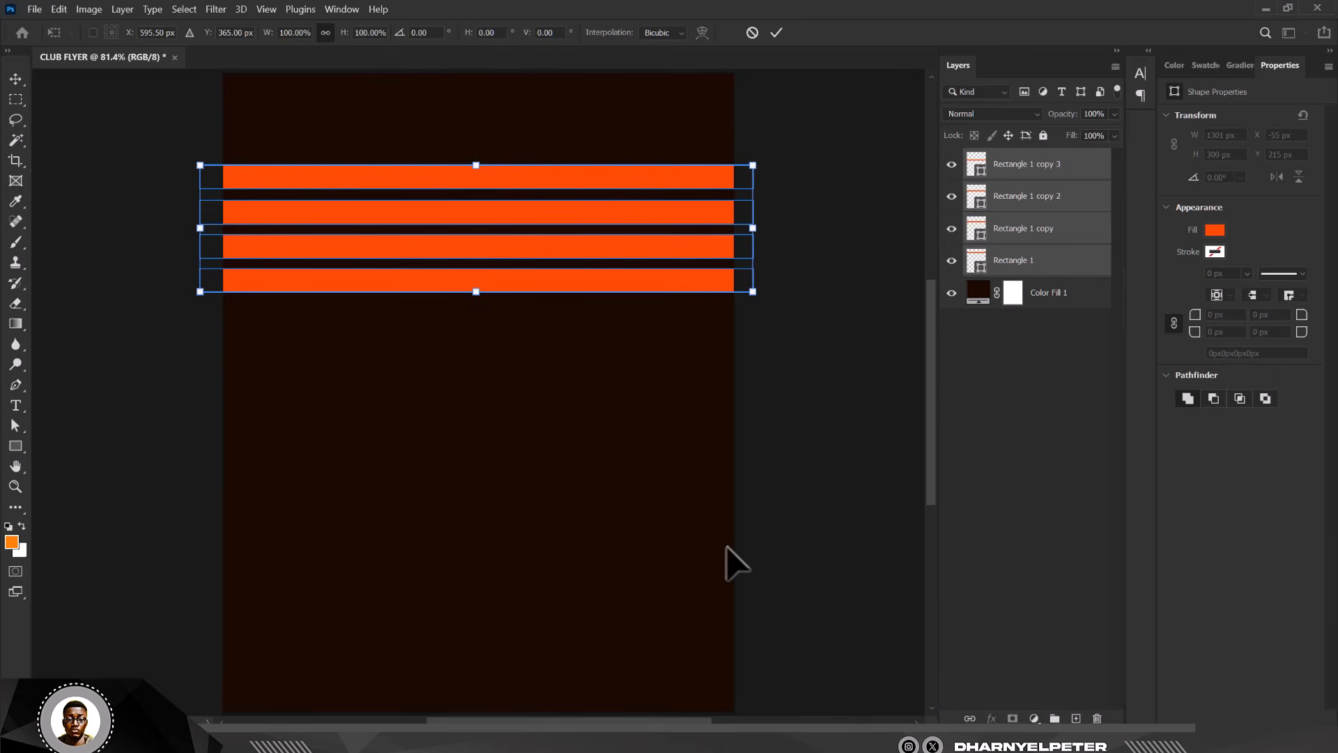
scroll(726, 546, "up", 1)
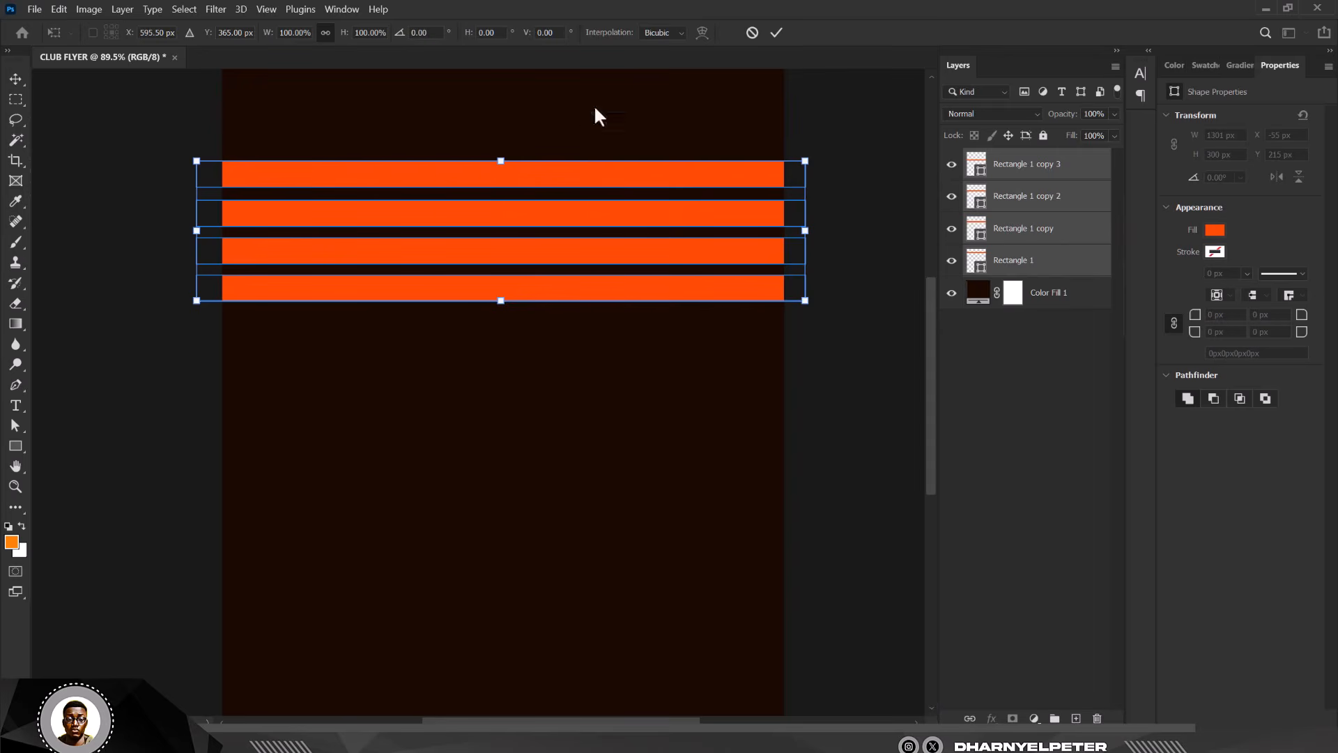
left_click_drag(503, 301, 502, 392)
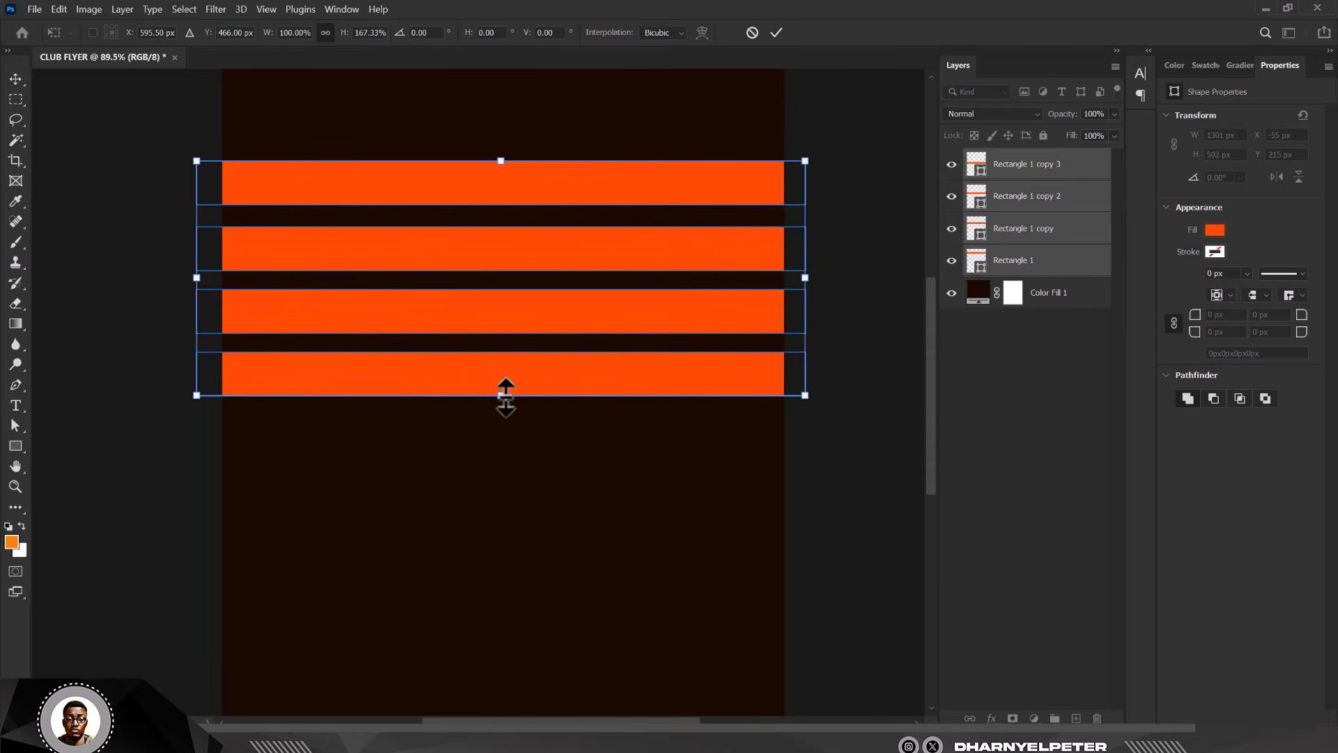
key("Return")
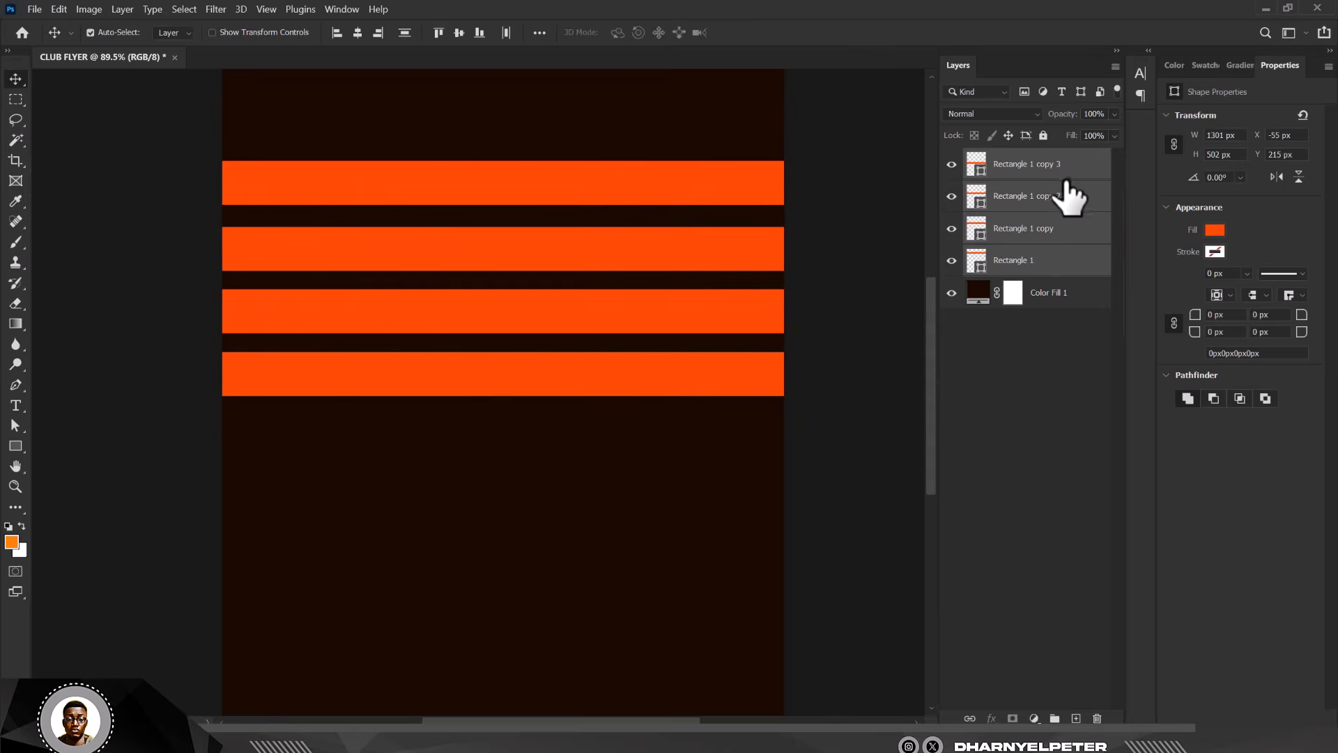
Merge the four selected orange bars into one shape layer and toggle its visibility to check the result.
key("ctrl+e")
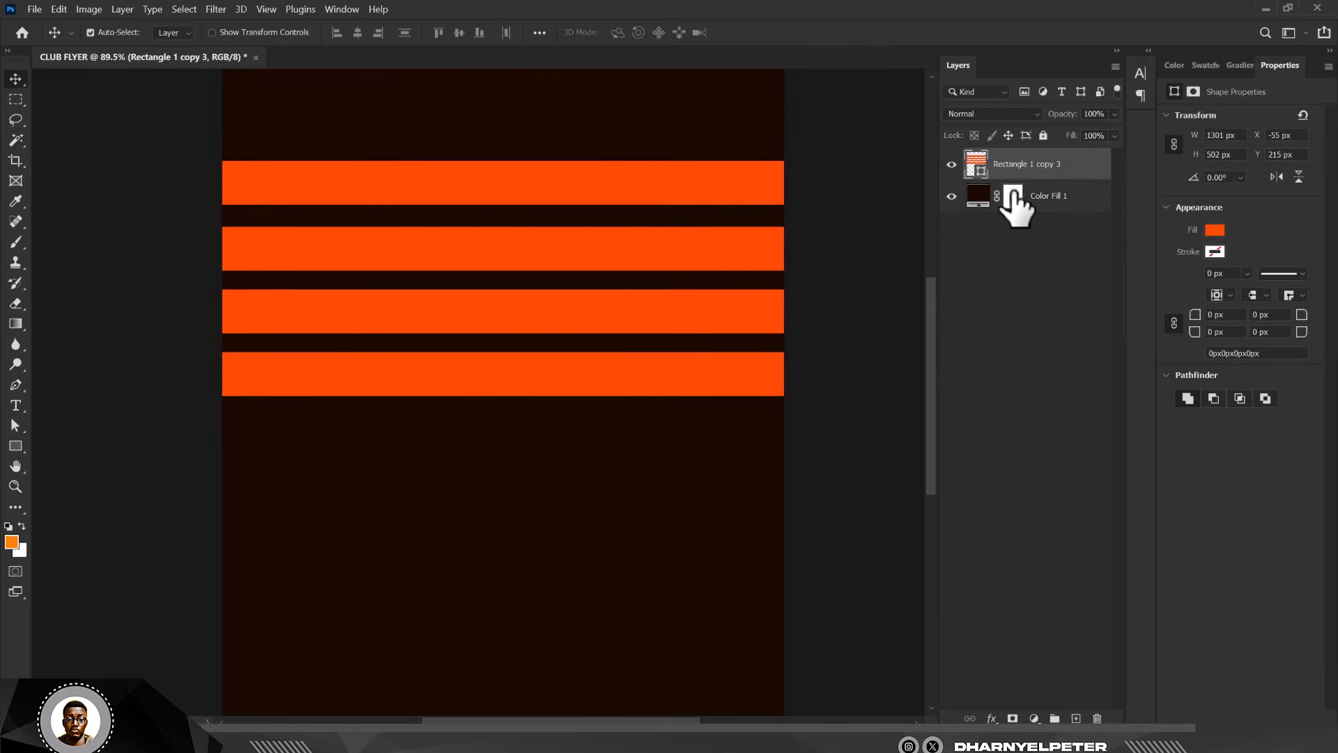
left_click(950, 166)
left_click(951, 166)
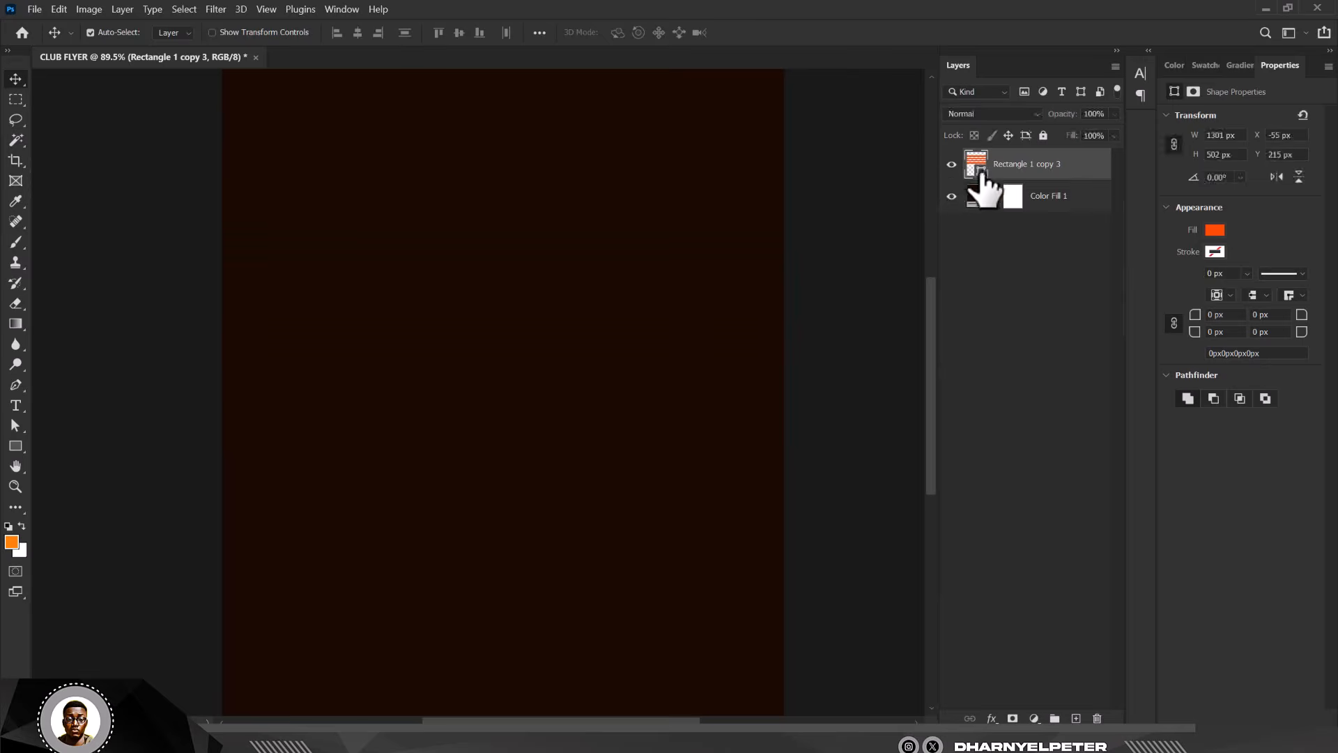
double_click(977, 167)
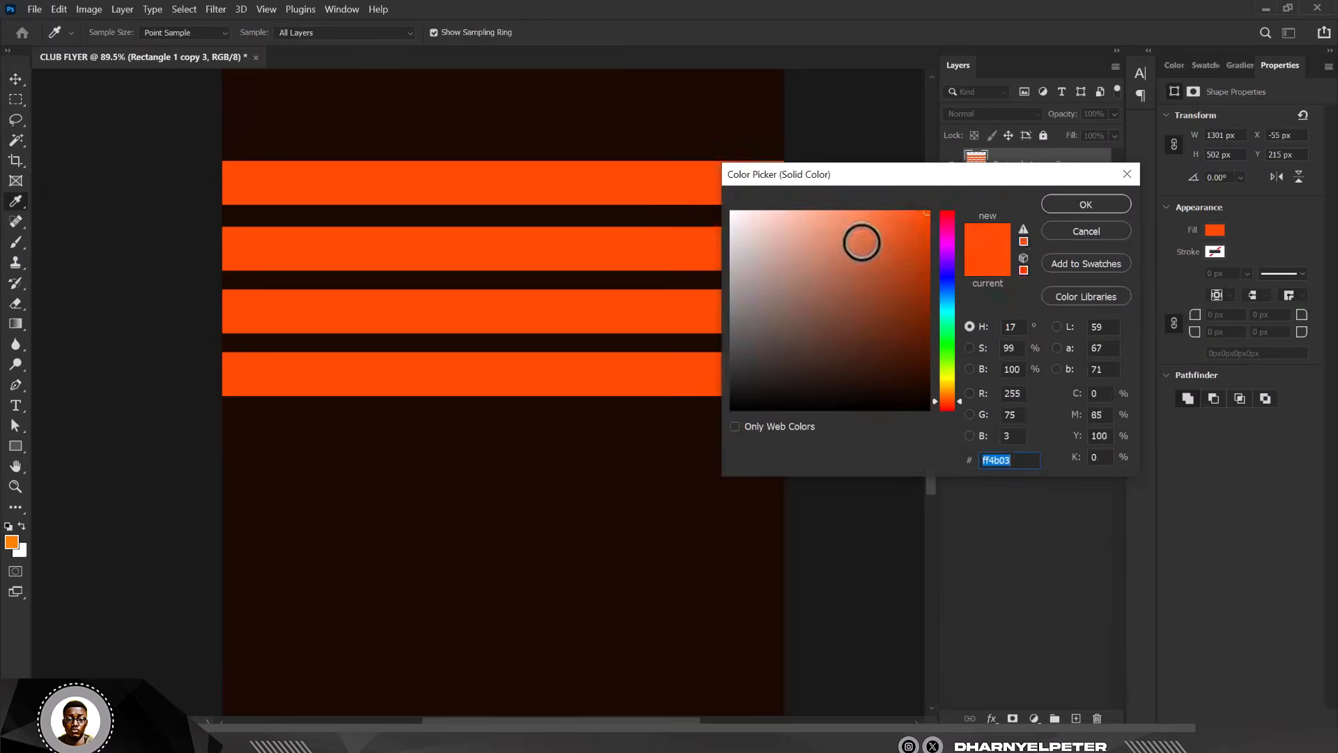
mouse_move(860, 239)
left_mouse_down()
mouse_move(920, 214)
mouse_move(890, 281)
mouse_move(908, 374)
mouse_move(949, 370)
mouse_move(948, 295)
left_mouse_up()
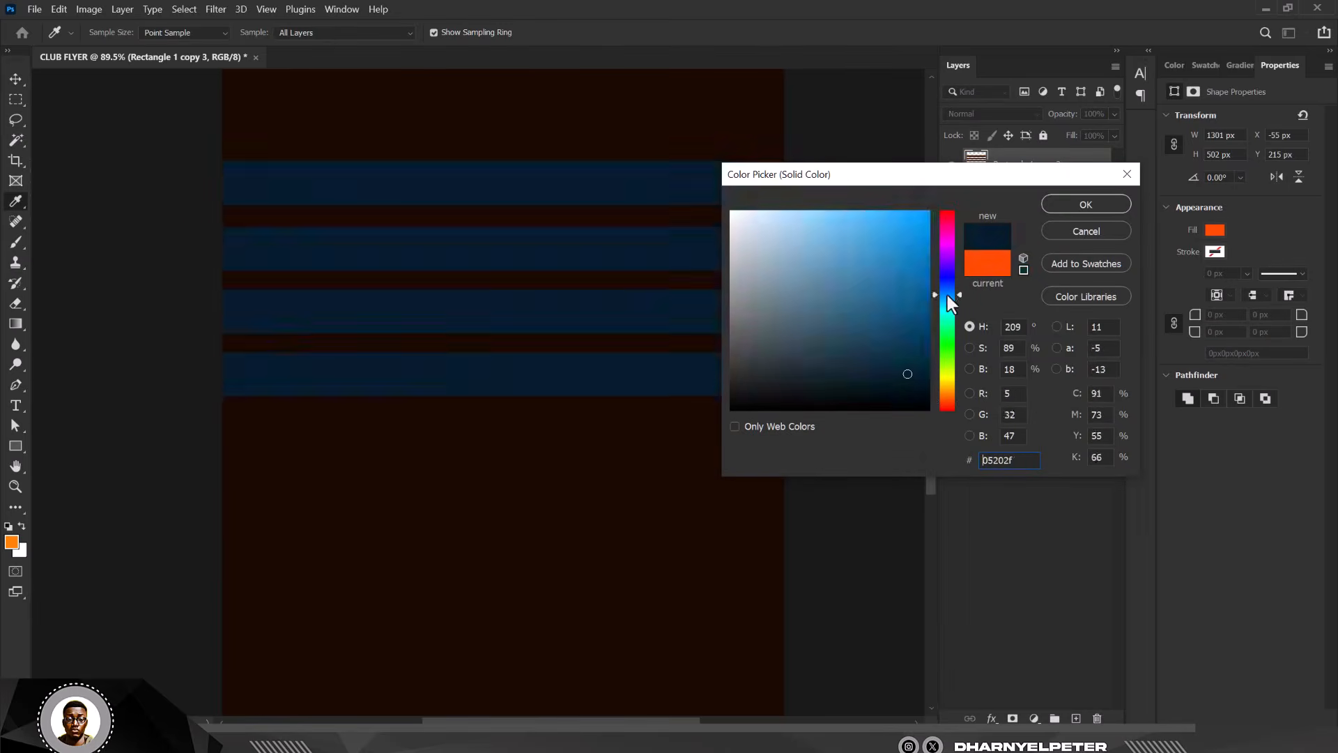
left_click(1083, 208)
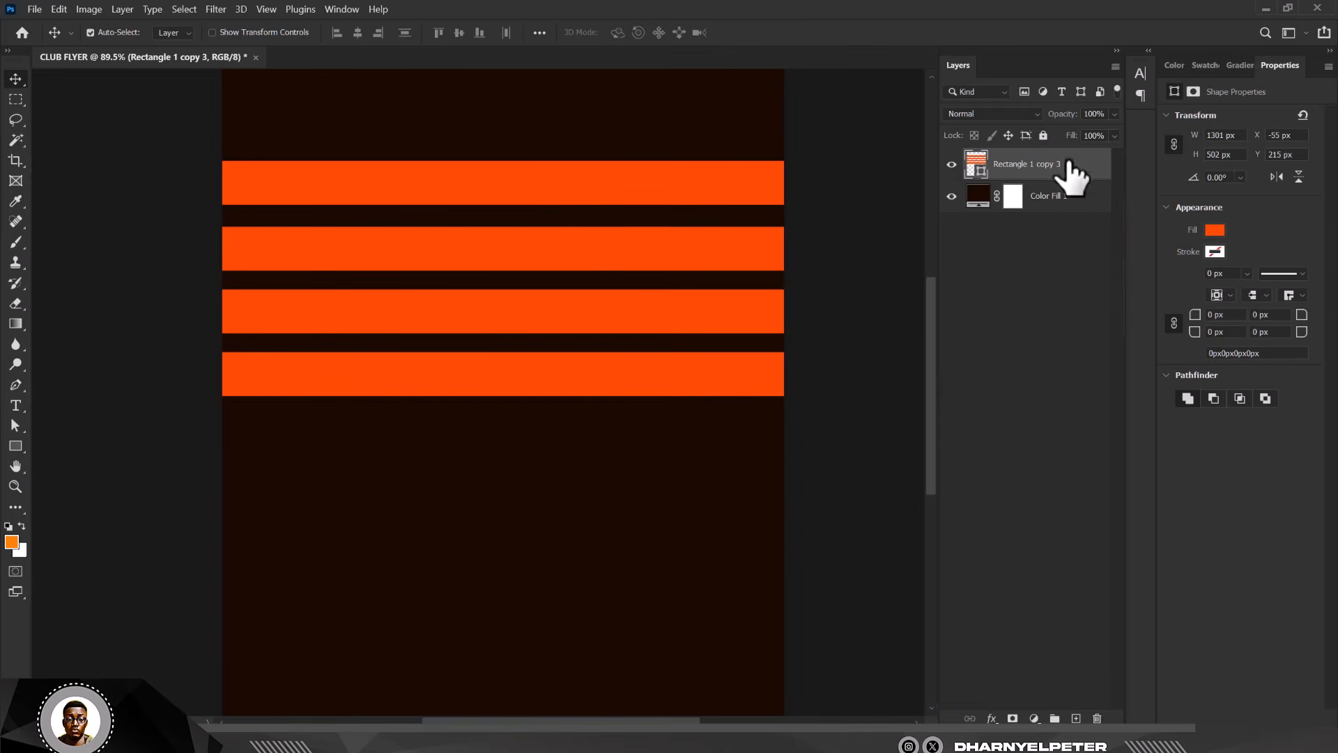
Duplicate the merged bars layer and set the copy's blend mode to Screen.
key("ctrl+j")
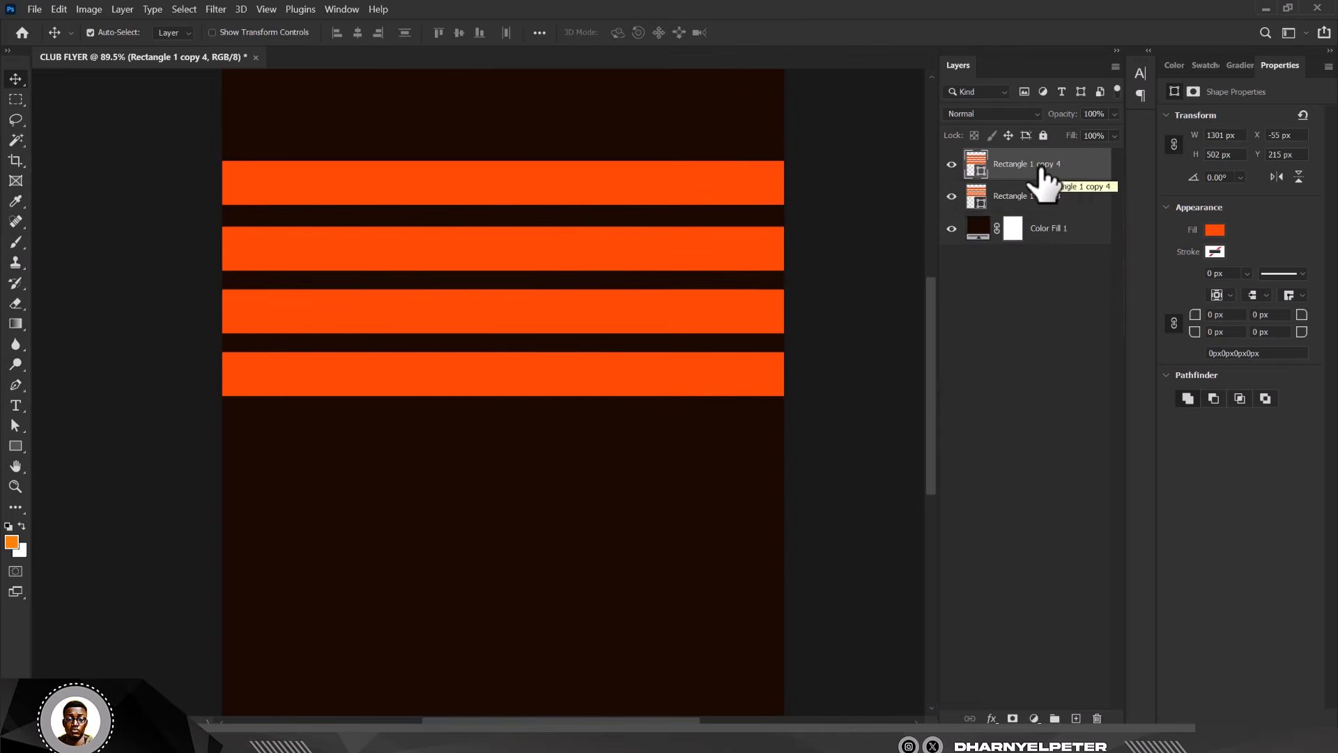
right_click(1033, 163)
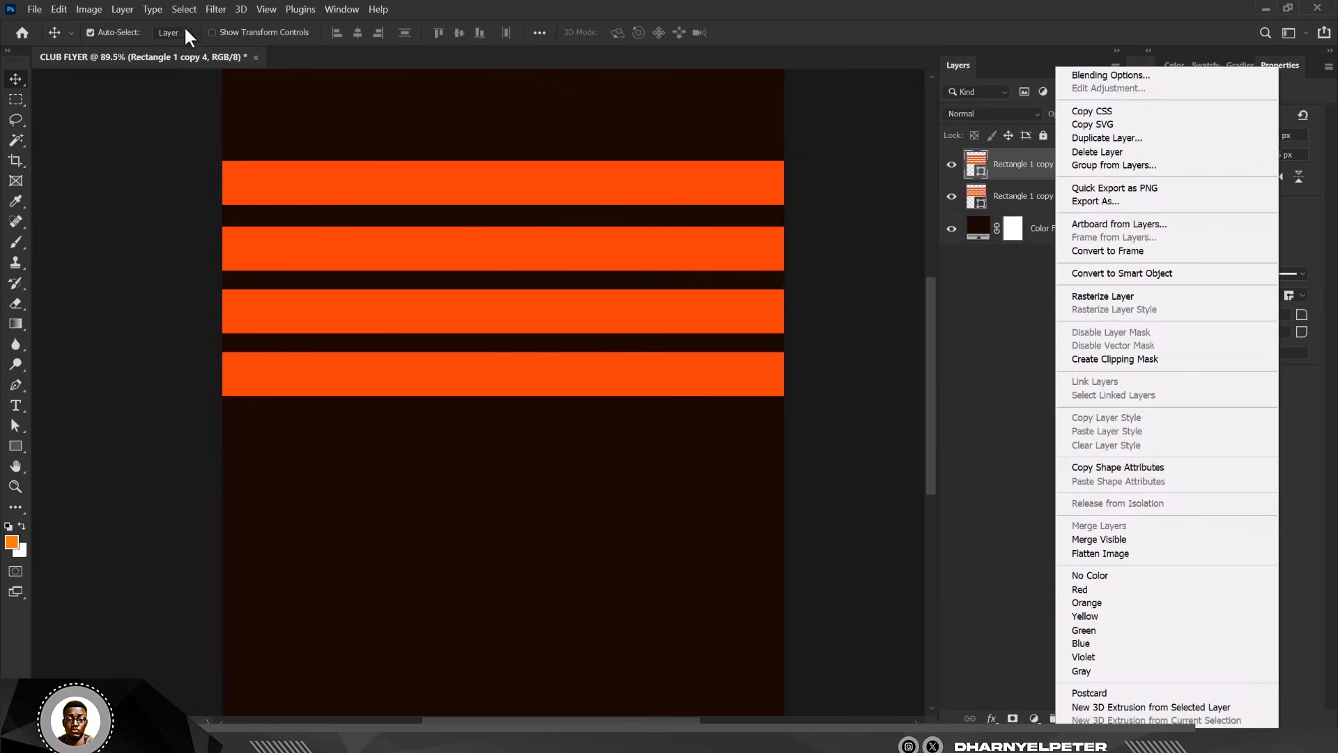
left_click(214, 14)
left_click(212, 11)
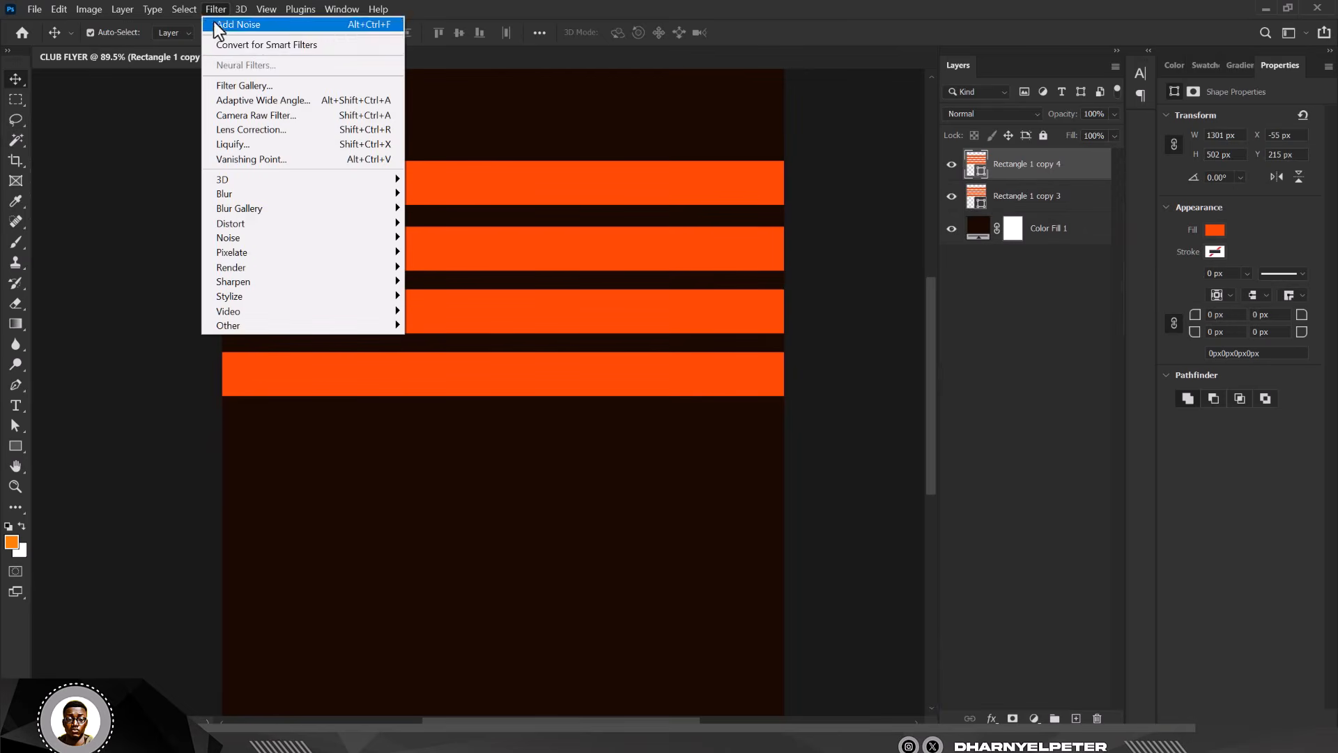
left_click(1036, 163)
left_click(1006, 107)
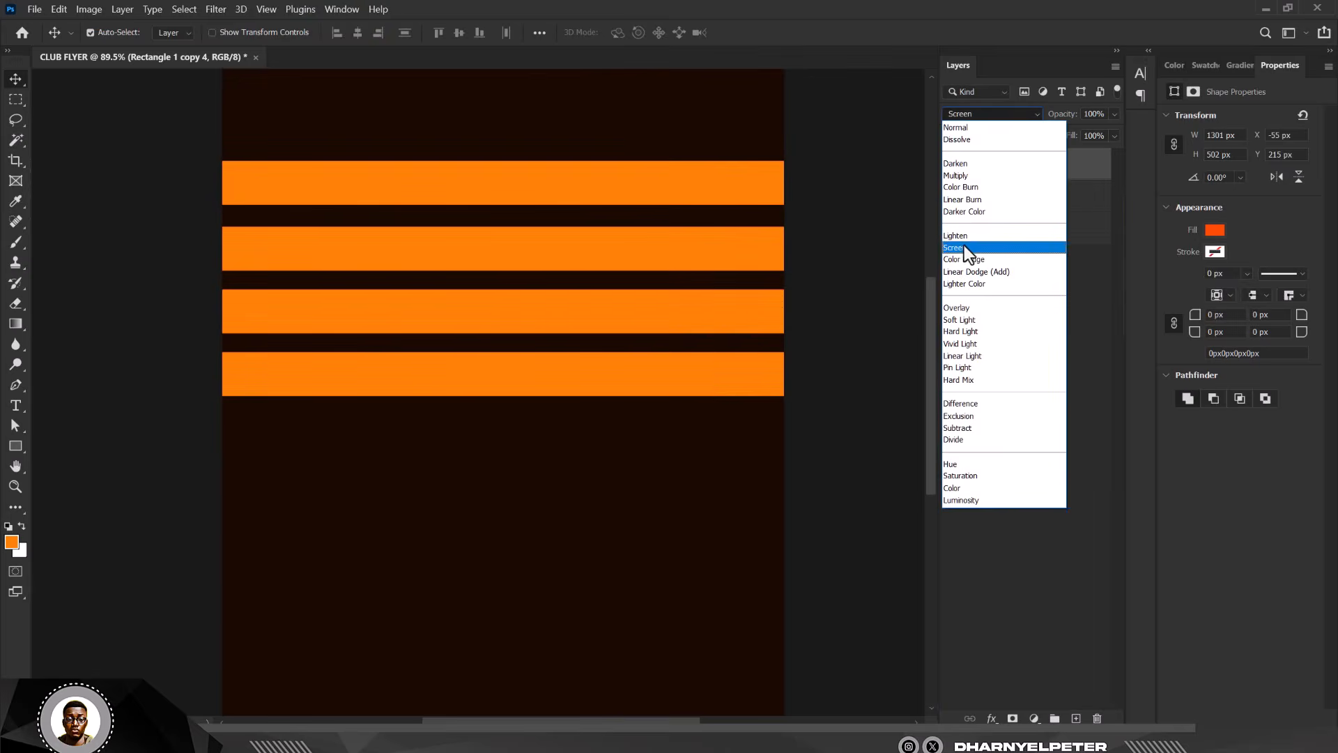
left_click(964, 247)
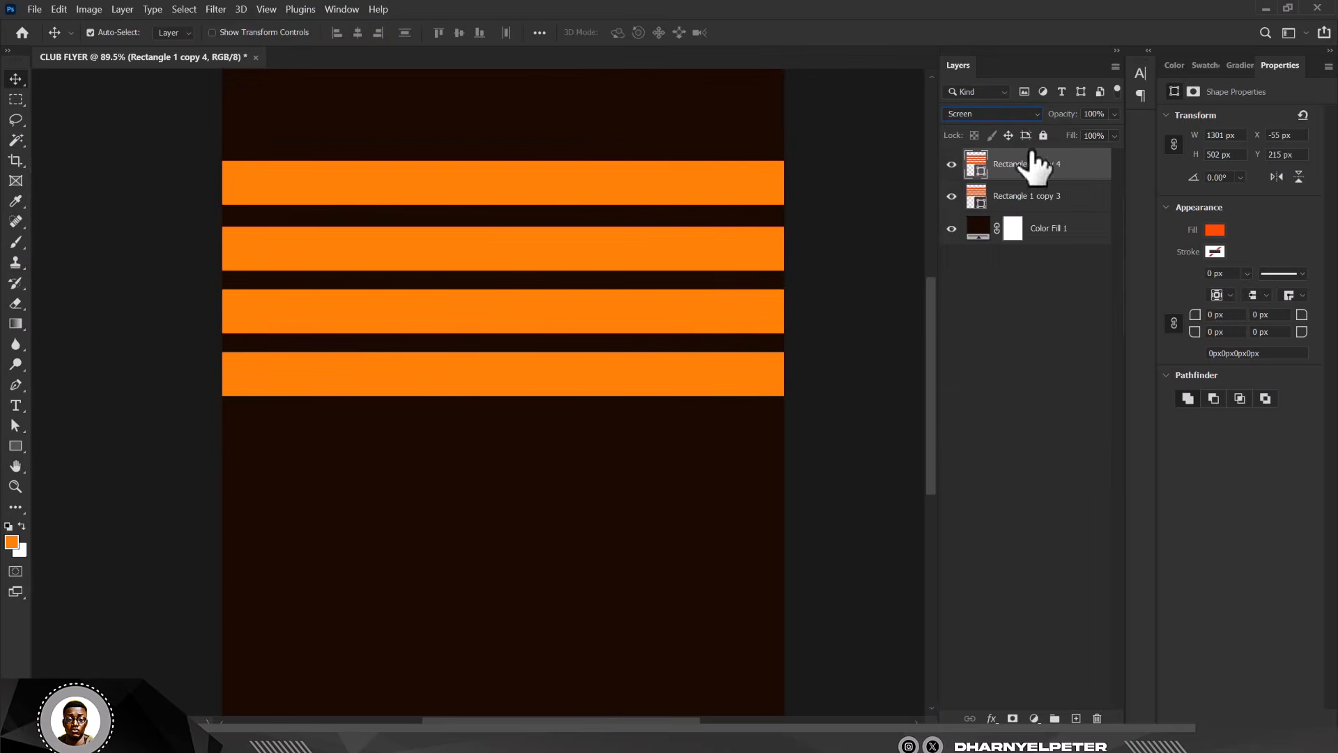
Convert the Screen-mode bars copy to a smart object and apply a Gaussian Blur with a 22.2 px radius.
left_click(224, 10)
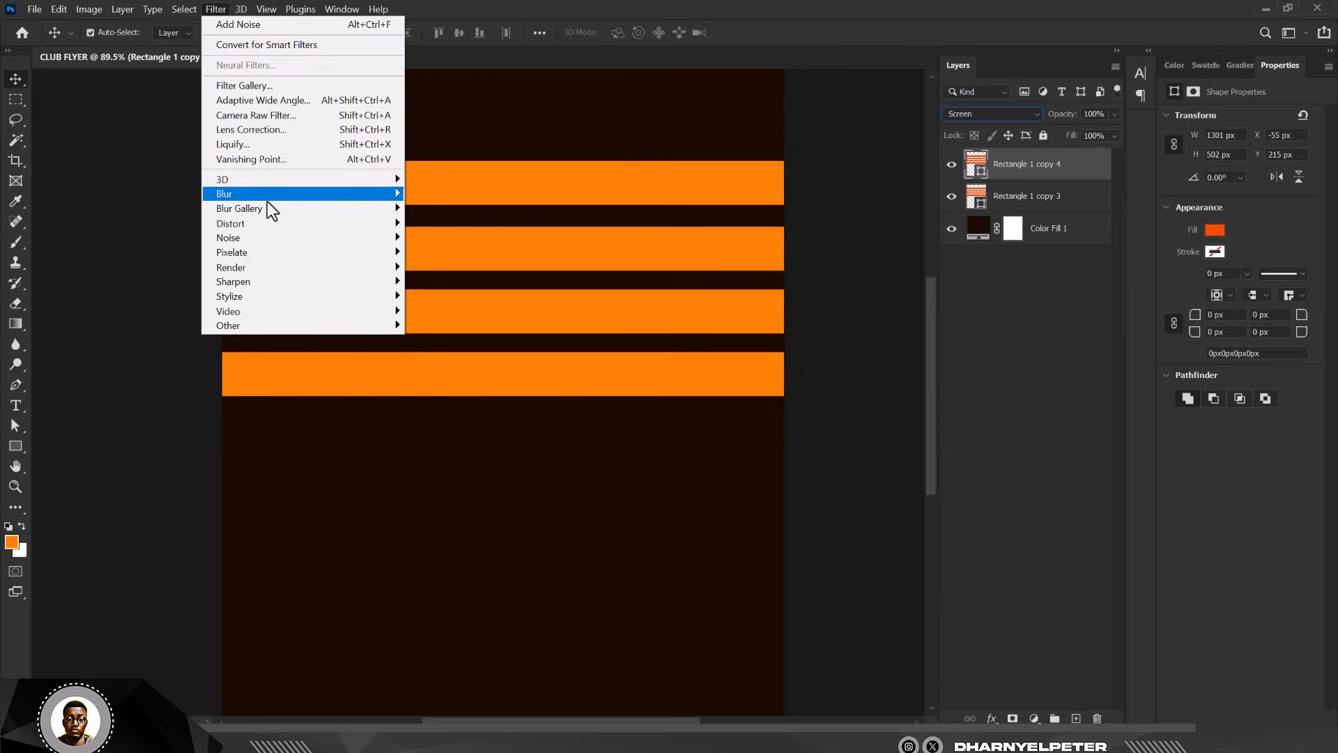
mouse_move(266, 201)
left_click(442, 254)
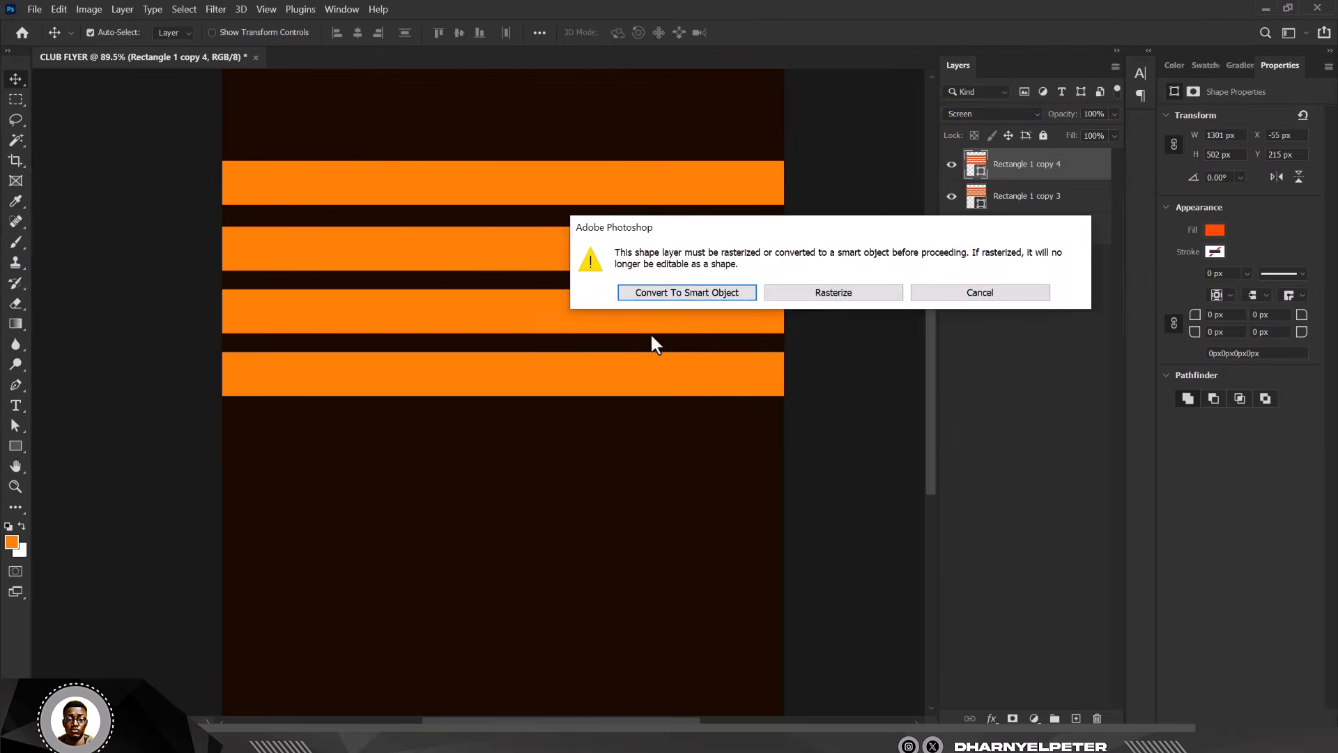
left_click(669, 293)
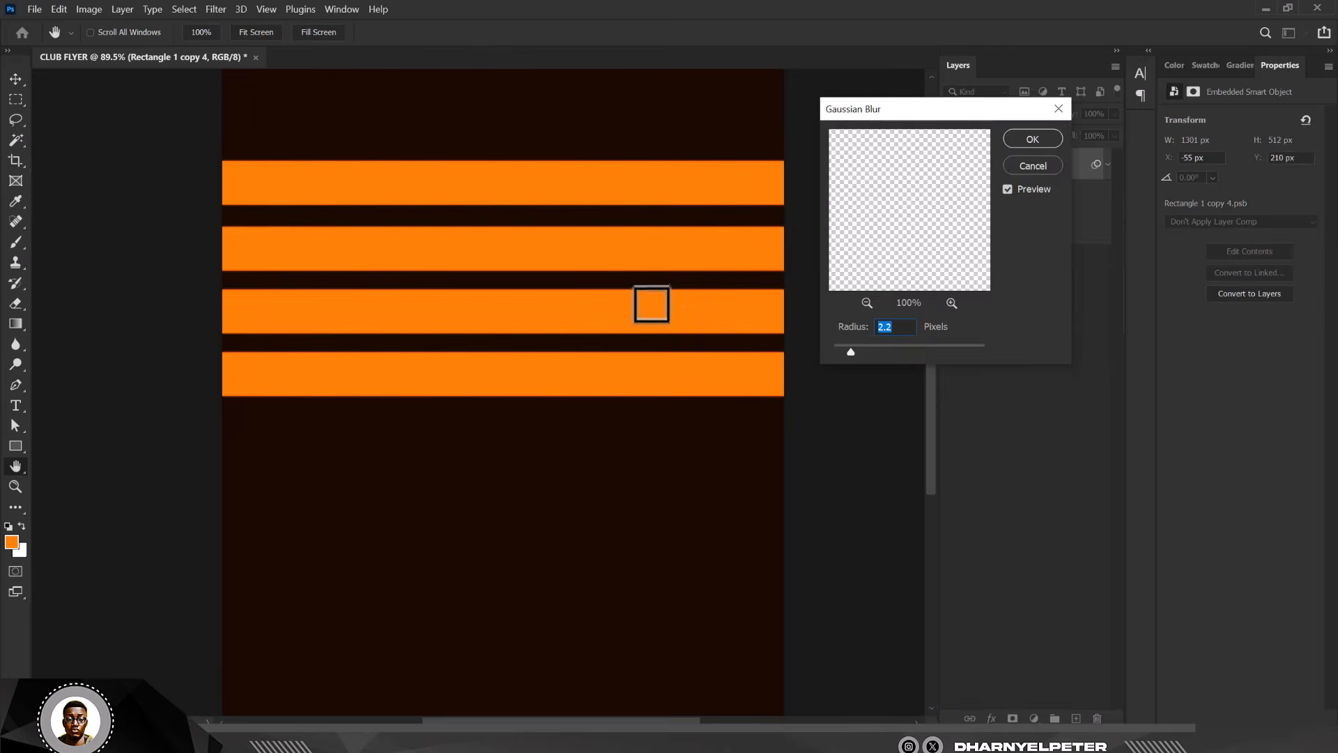
left_click_drag(868, 353, 925, 347)
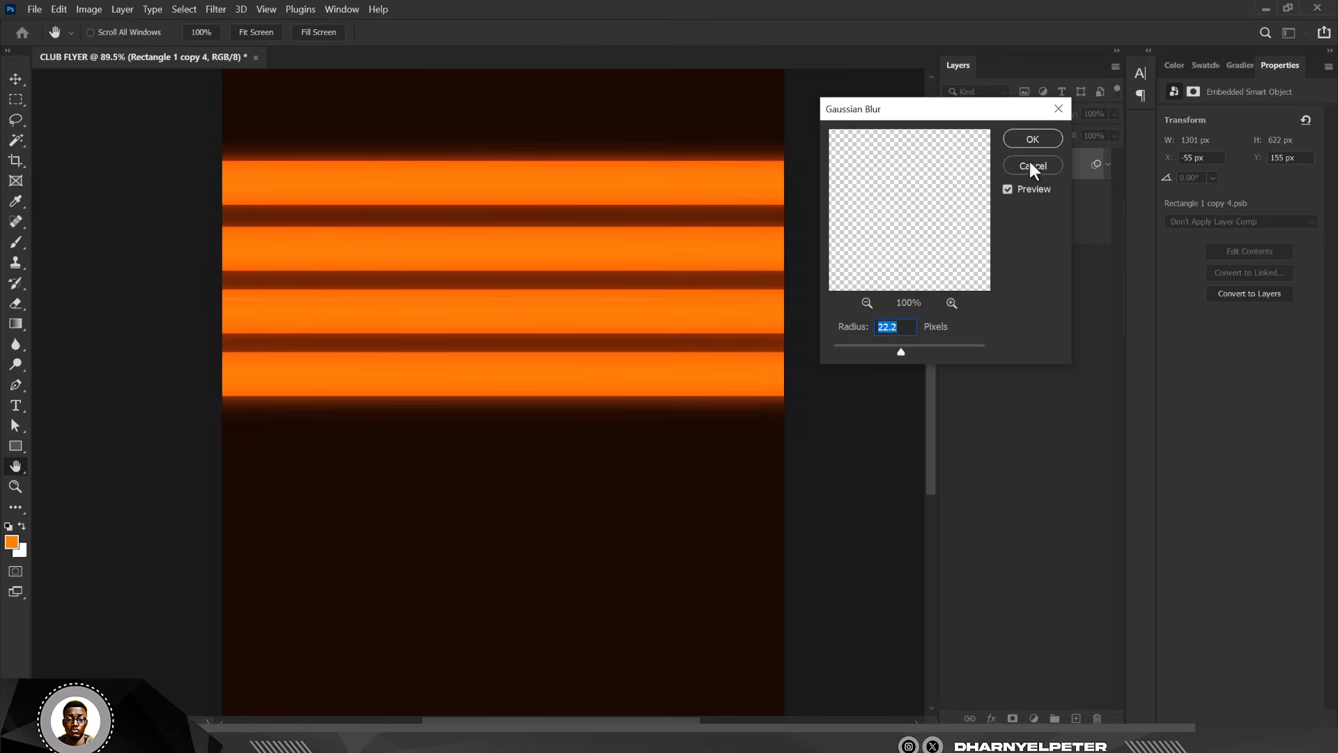
left_click(1029, 141)
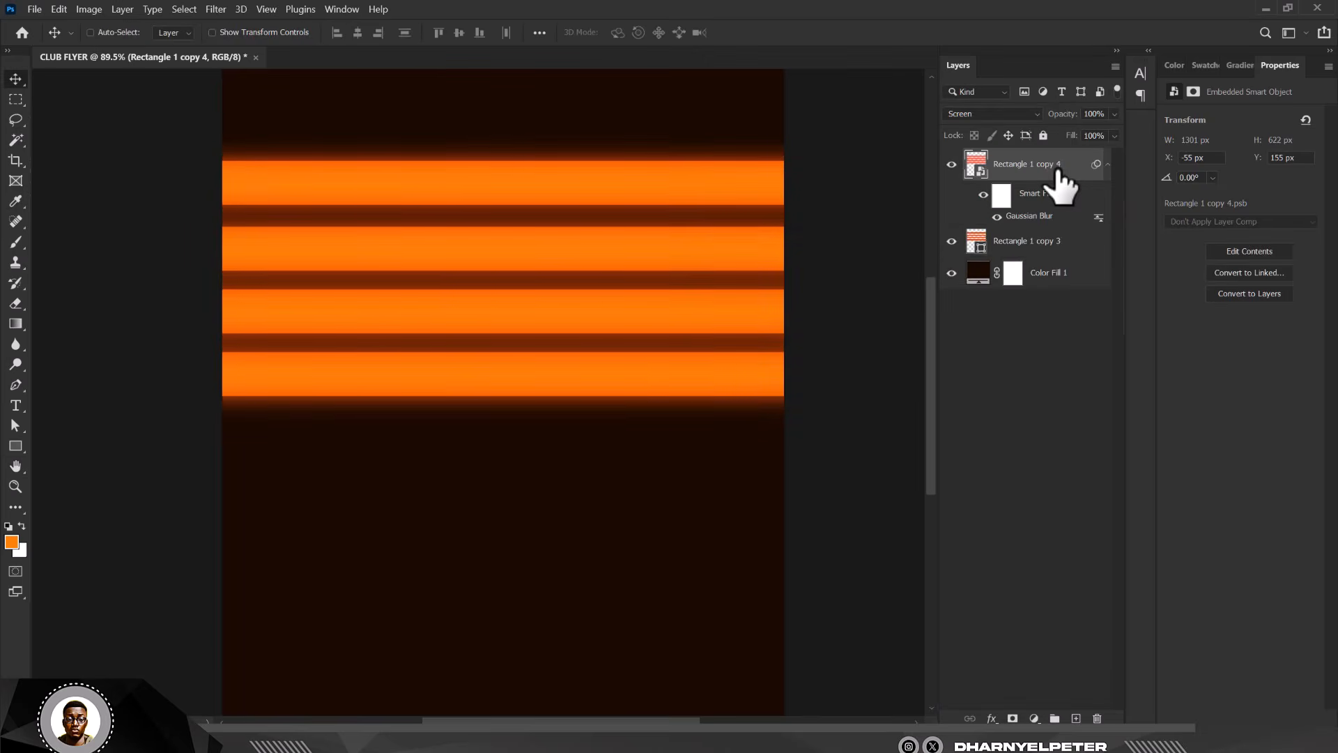
Duplicate the blurred bars layer and set the new copy's Gaussian Blur radius to 115.8 px.
key("ctrl+j")
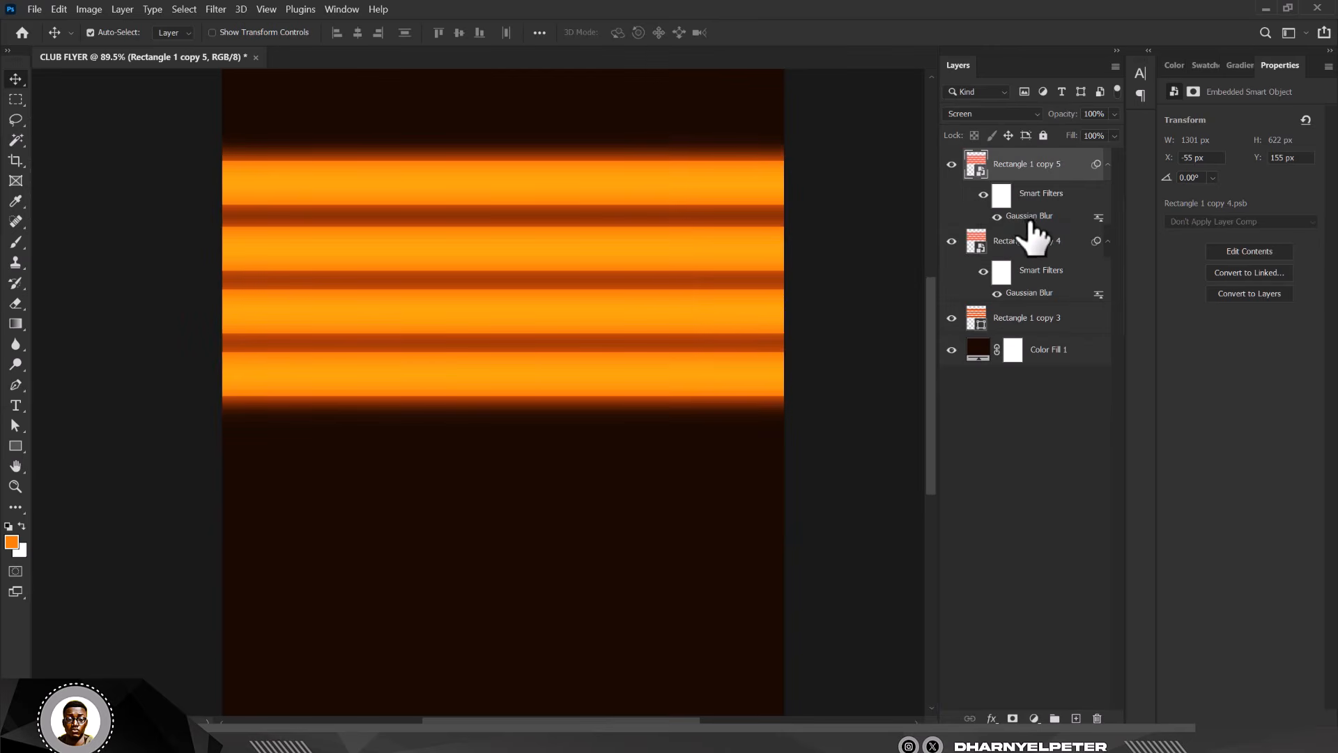
double_click(1026, 217)
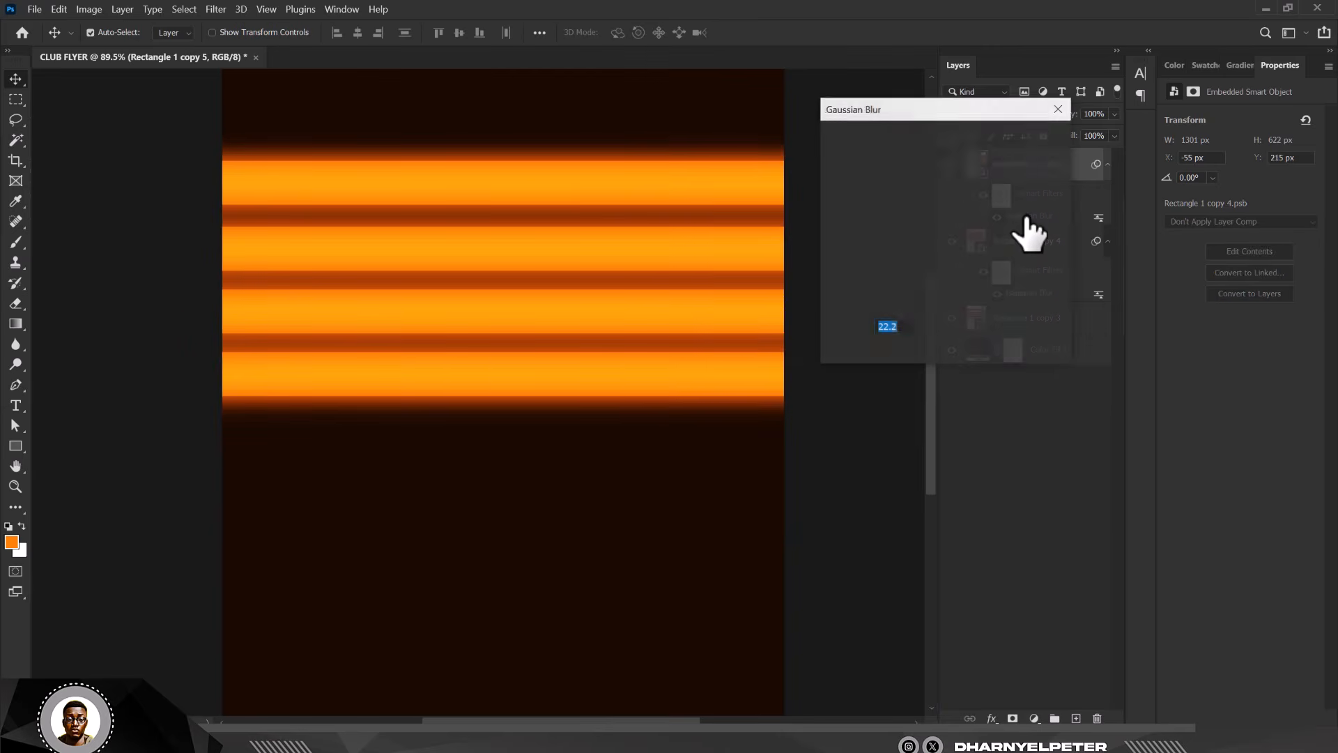
left_click_drag(938, 110, 1214, 127)
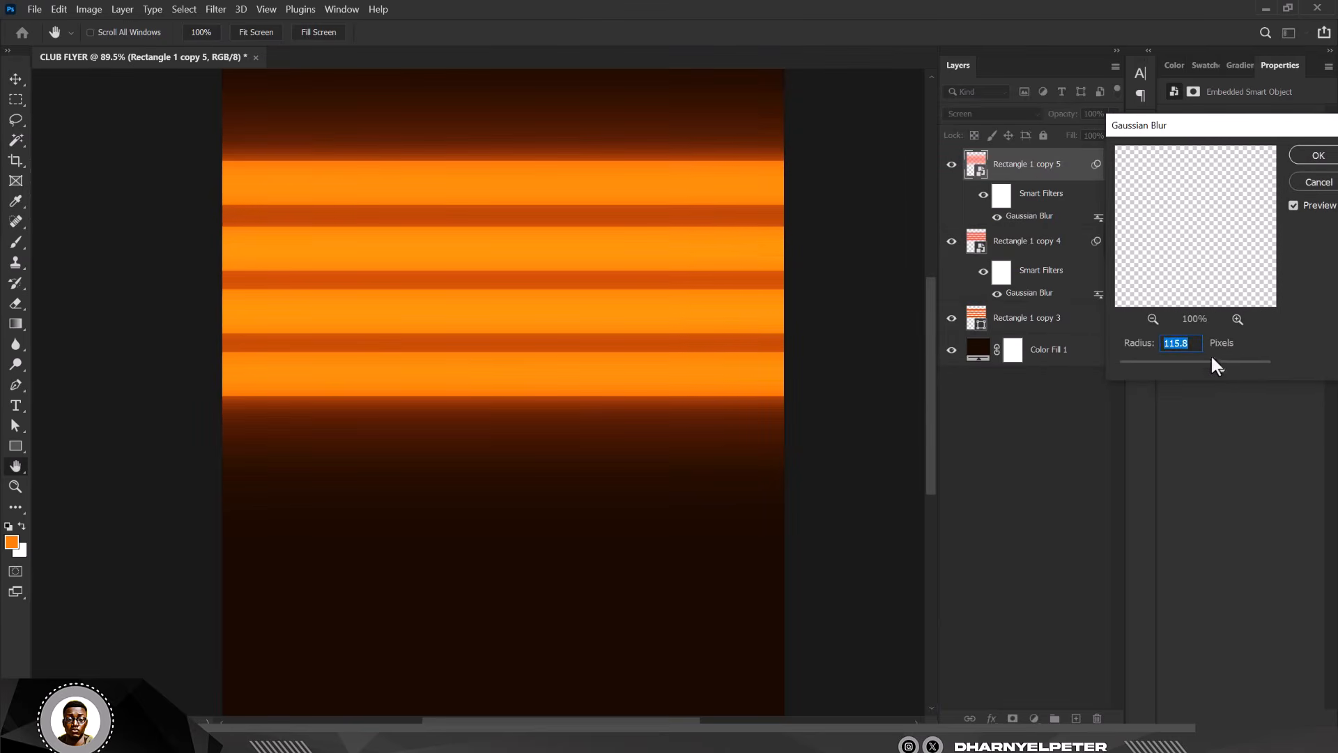
left_click(1318, 155)
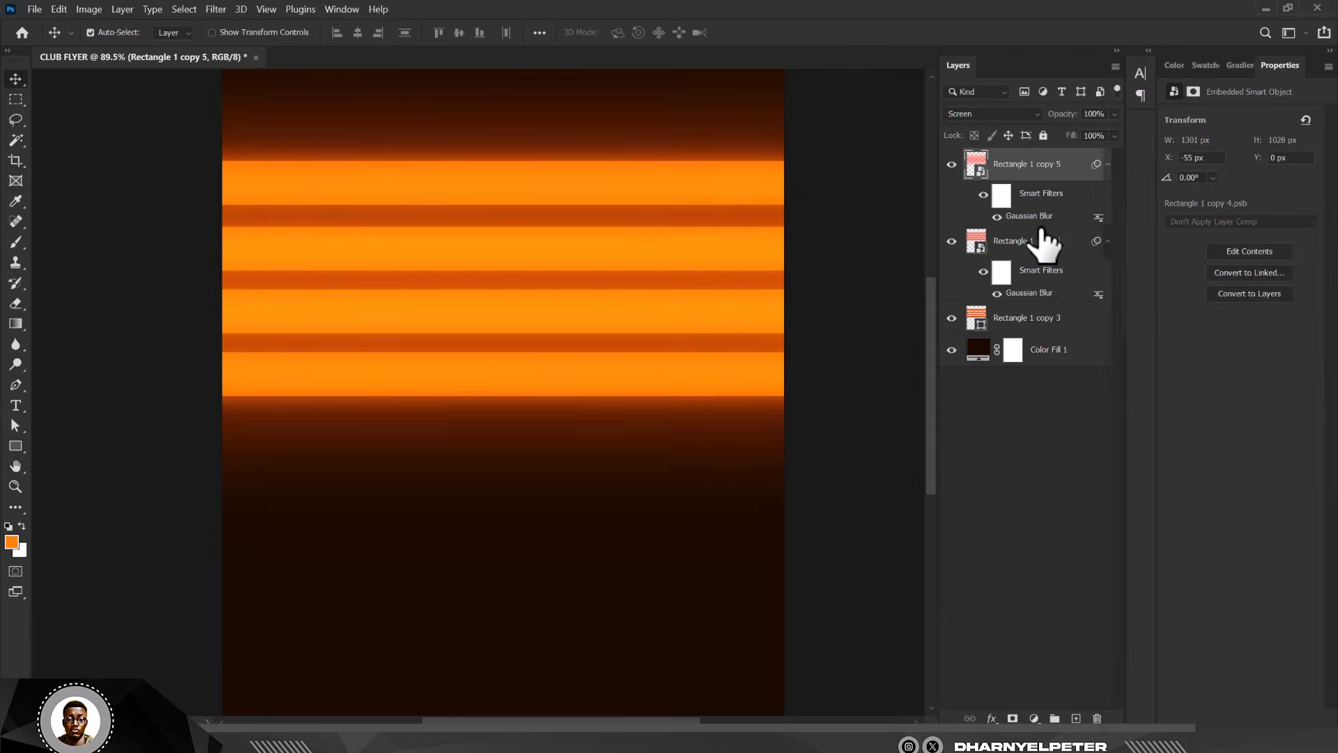
Duplicate the most strongly blurred bars layer and set the new copy's Gaussian Blur radius to 184.9 px.
key("ctrl+j")
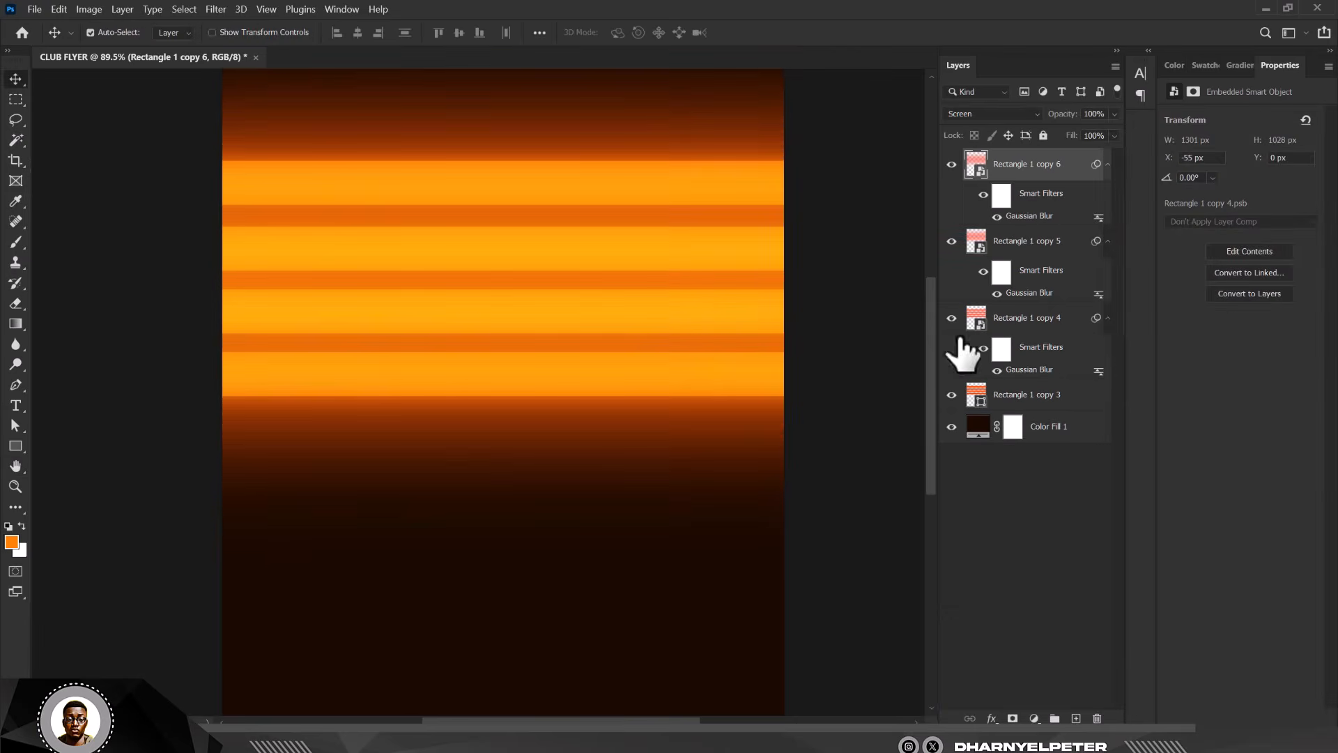
double_click(1020, 218)
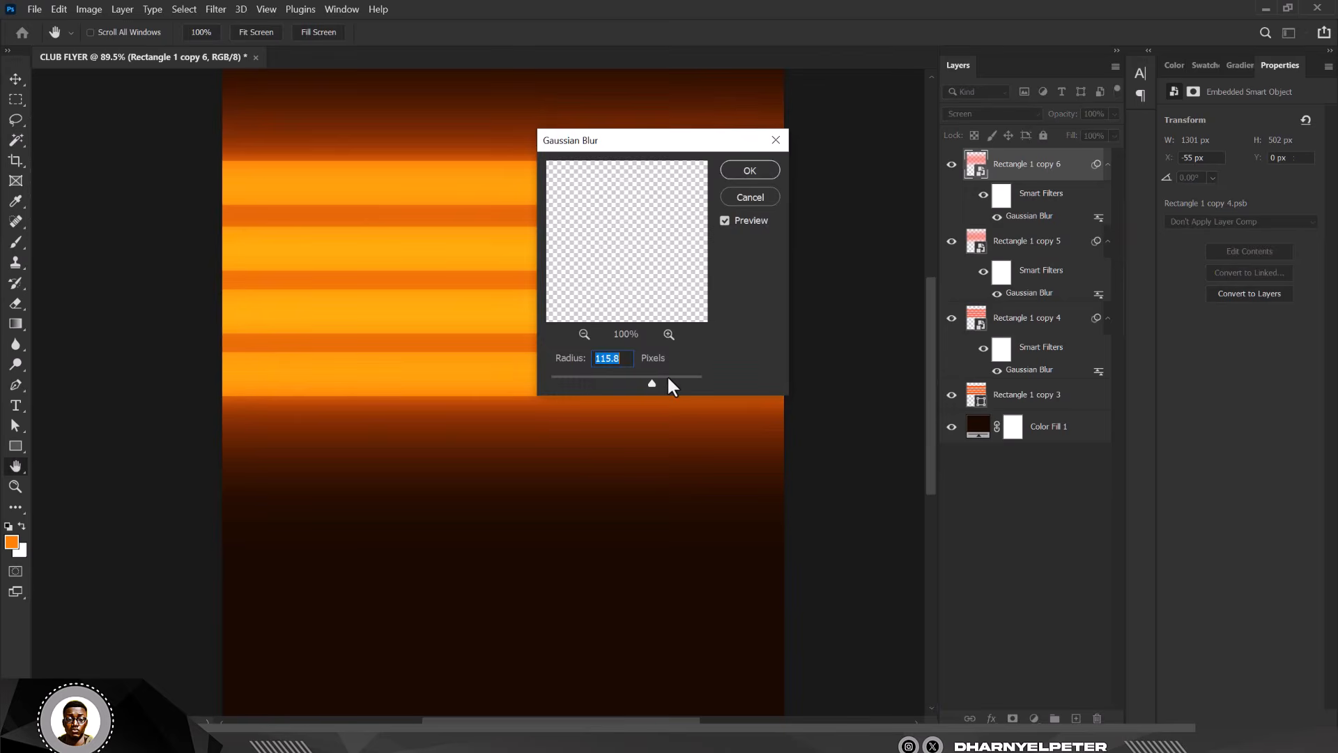
left_click(667, 378)
left_click(765, 169)
scroll(682, 265, "down", 2)
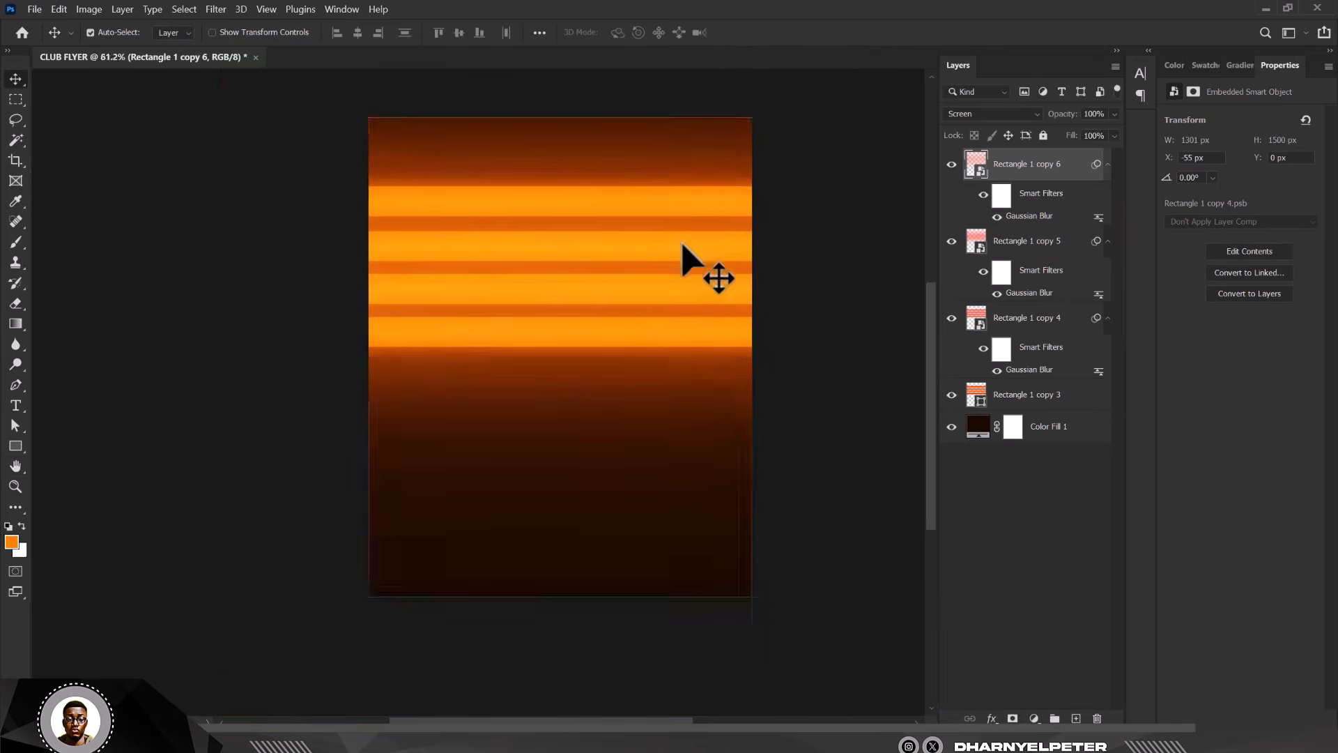
double_click(1020, 216)
left_click(664, 379)
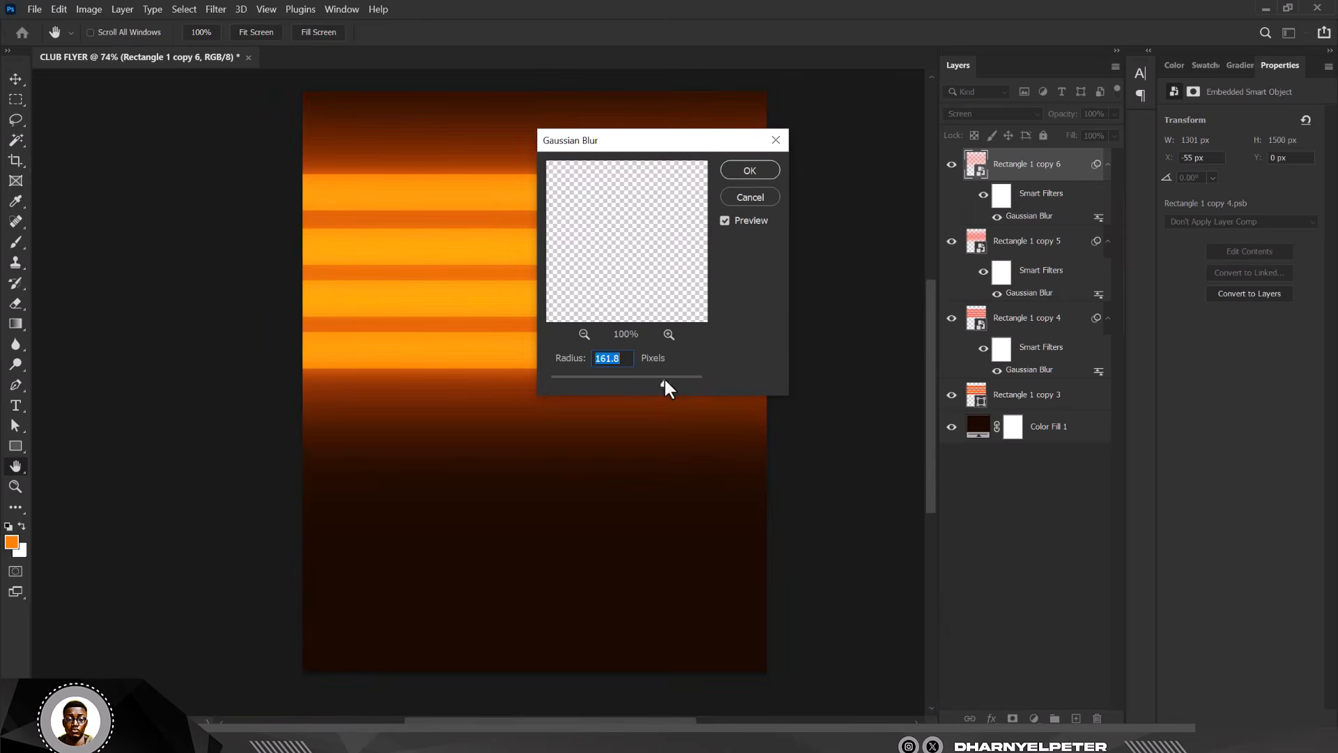
left_click(672, 380)
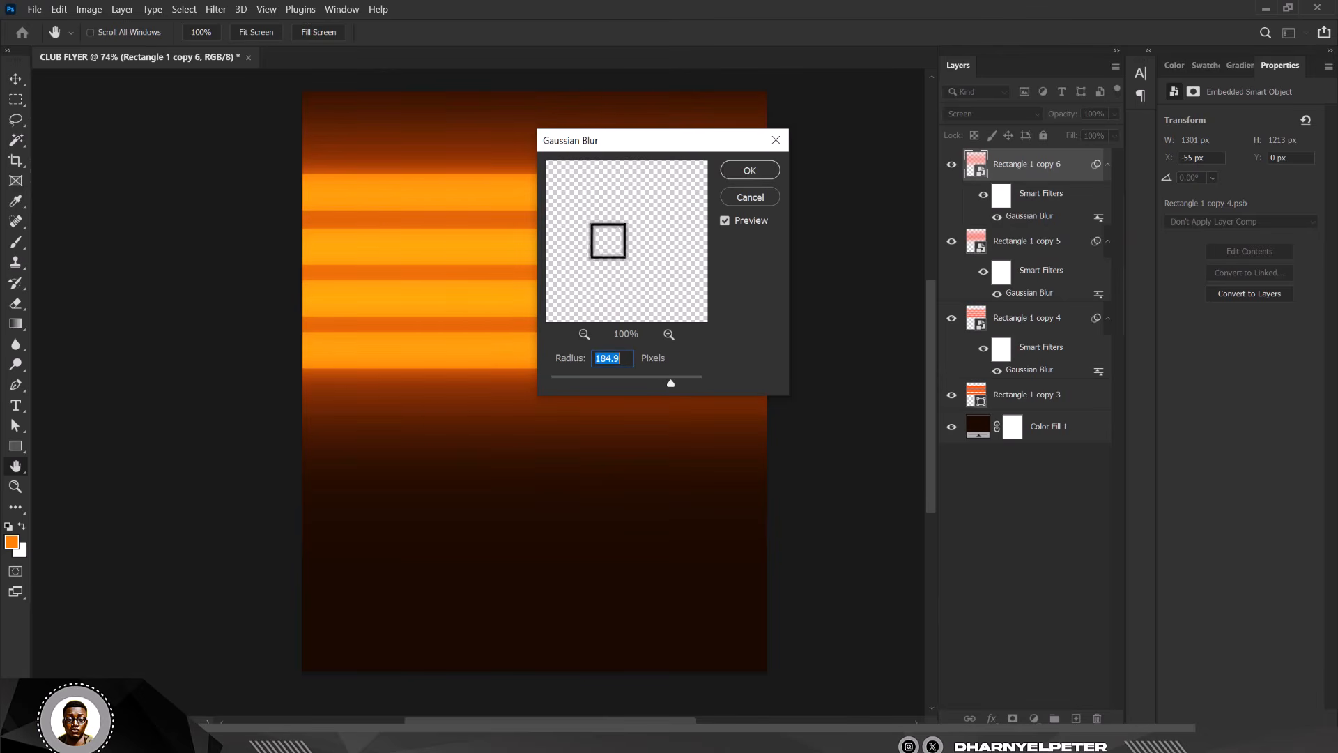
key("Return")
key("v")
key("ctrl+0")
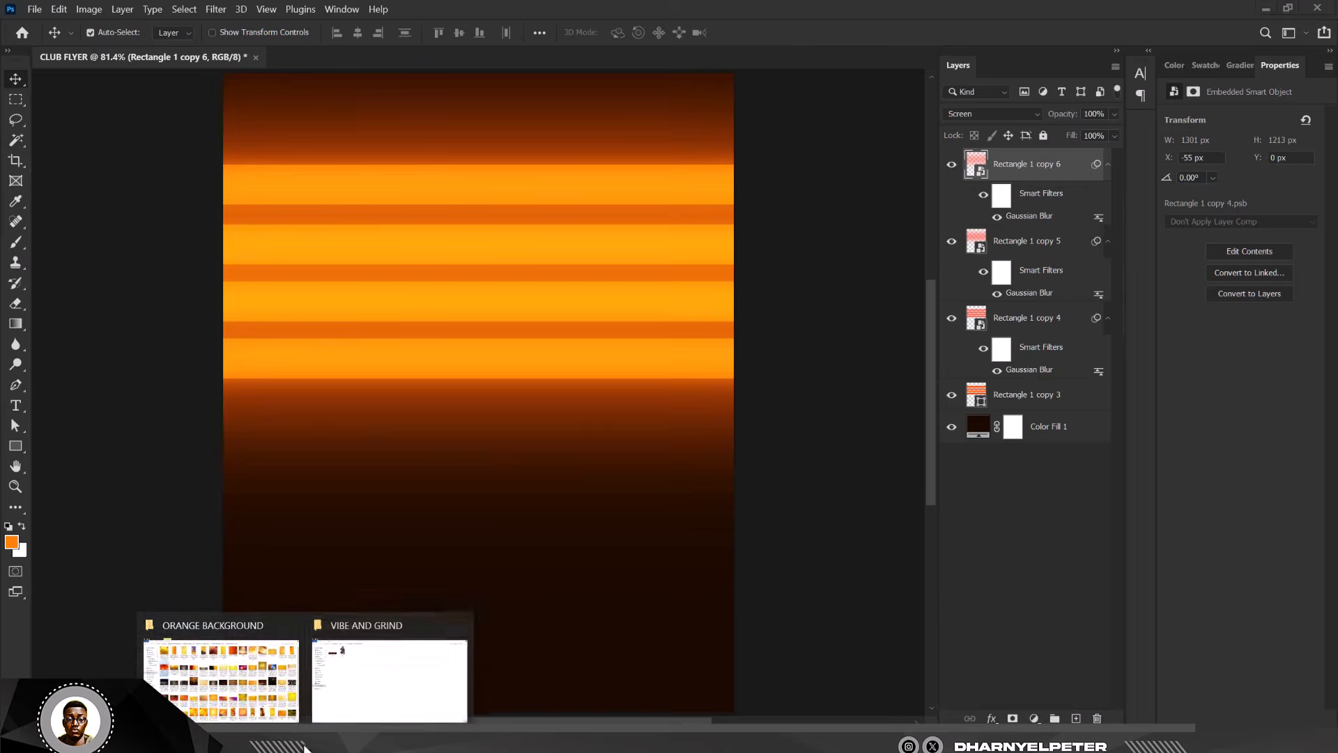
Place the image ghh from the VIBE AND GRIND folder into the flyer.
left_click(383, 660)
left_click(348, 126)
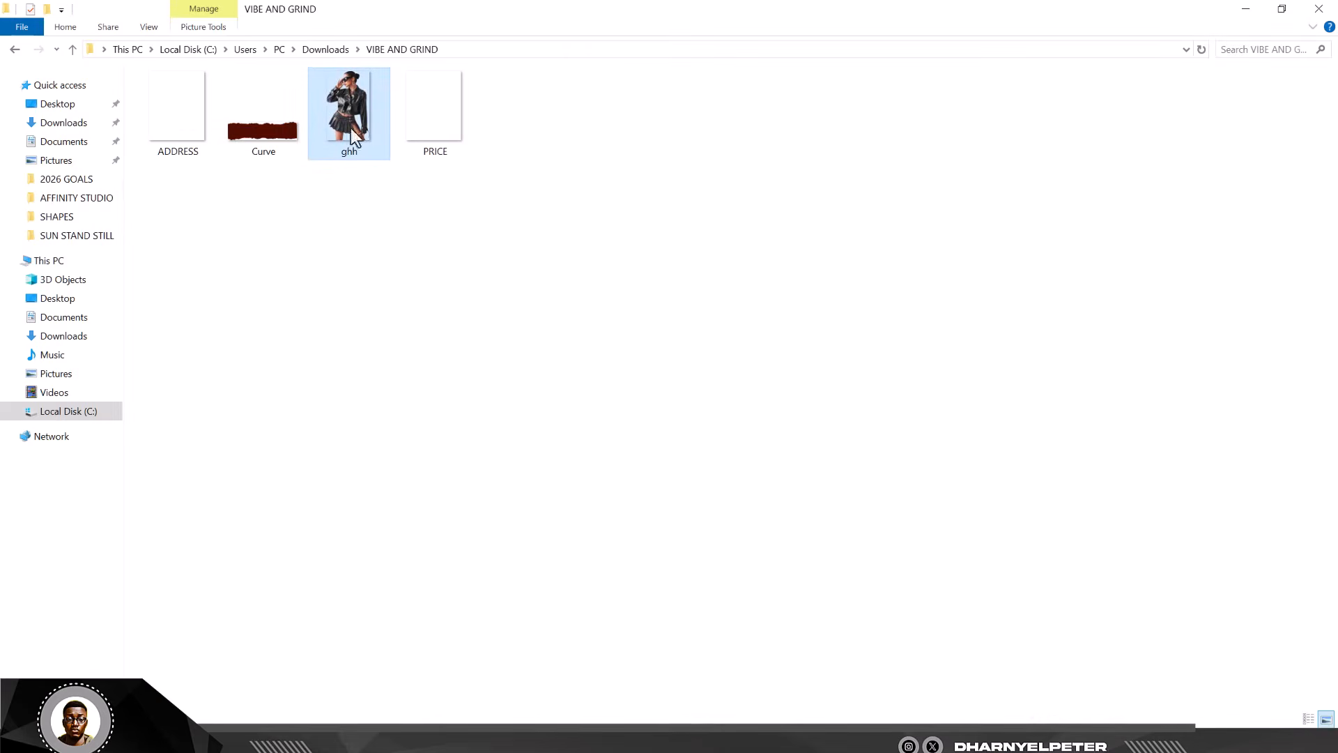
left_click_drag(350, 129, 488, 323)
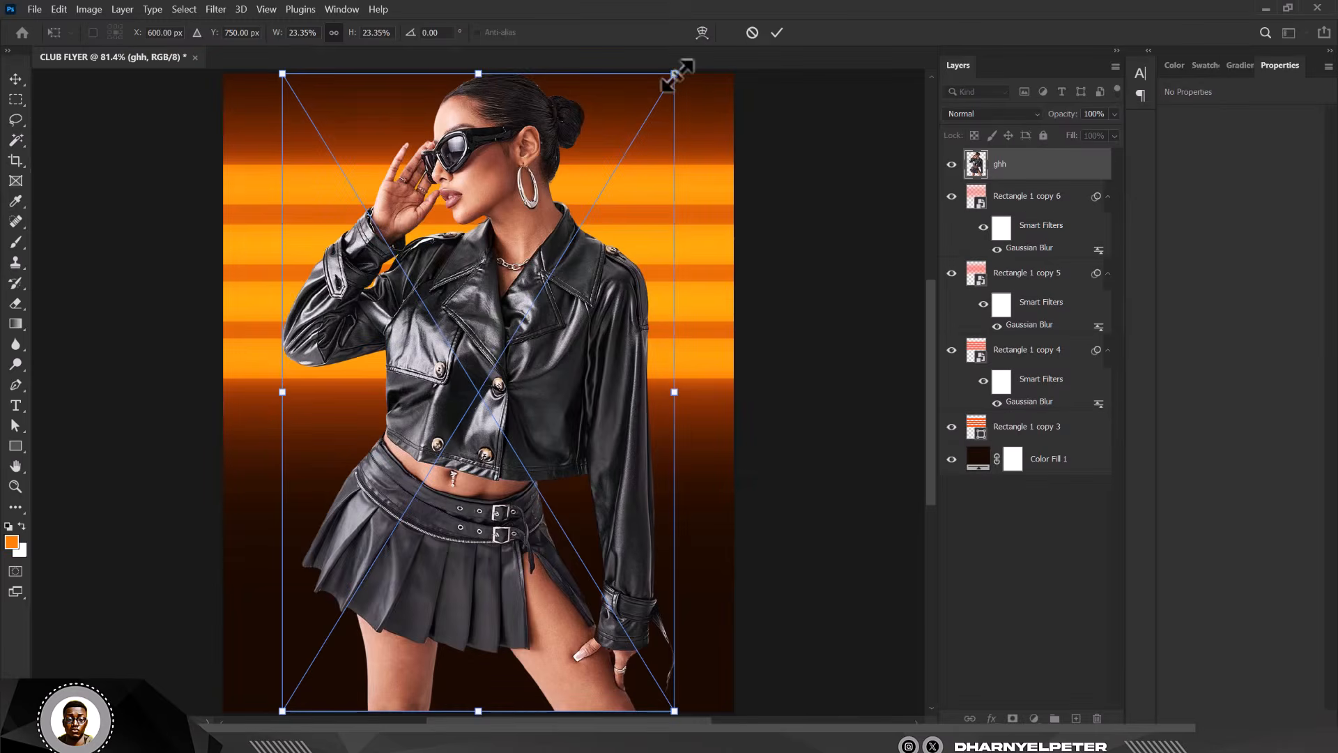
Scale the placed model image to about 22.4% and position it at X 134 px, Y 126 px, extending past the flyer's lower edge.
left_click_drag(678, 73, 657, 178)
left_click_drag(570, 352, 570, 375)
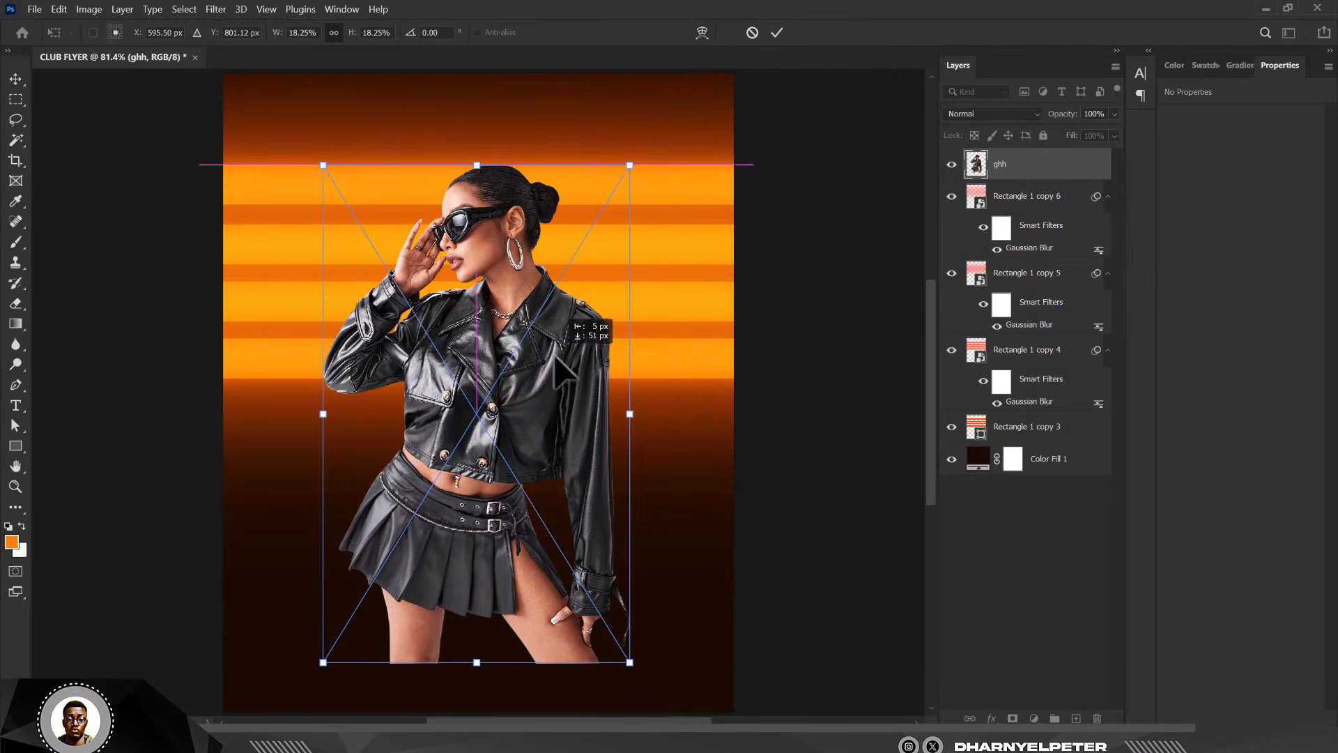
left_click_drag(629, 163, 642, 147)
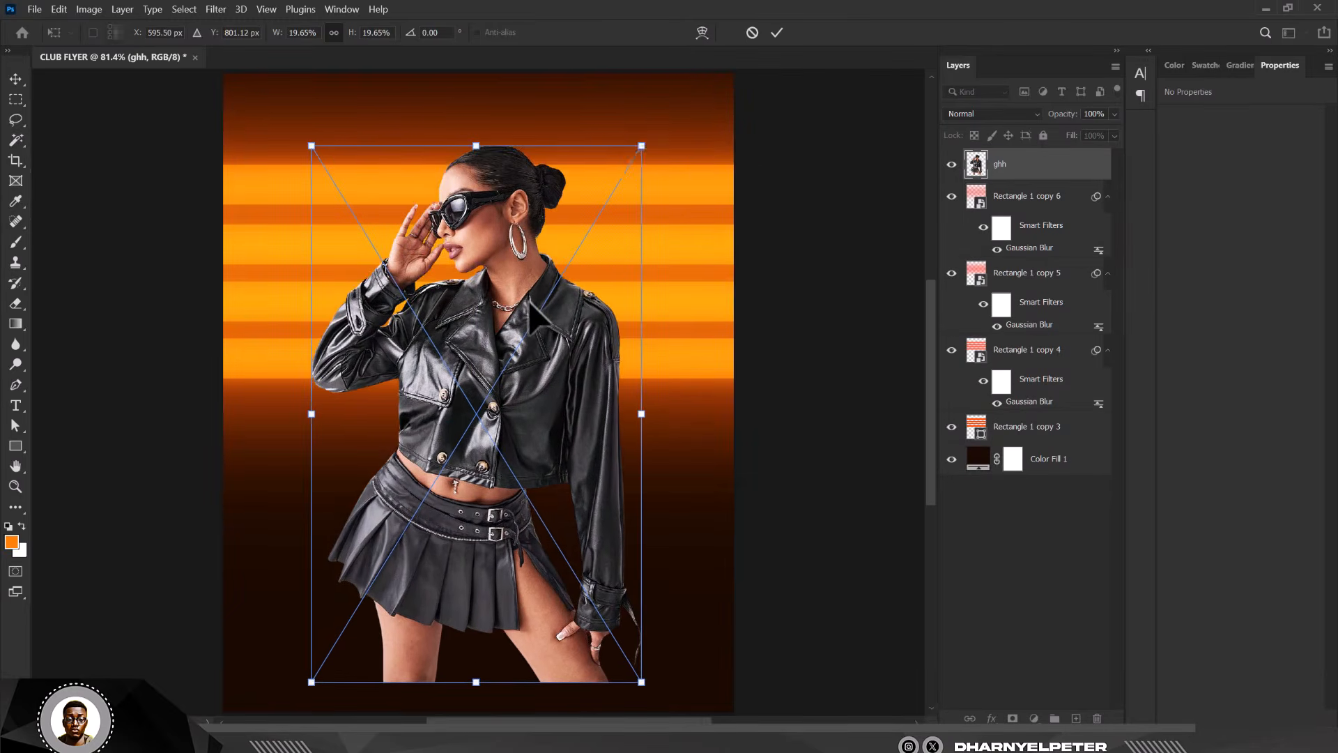
left_click_drag(534, 302, 526, 321)
left_click_drag(634, 165, 655, 126)
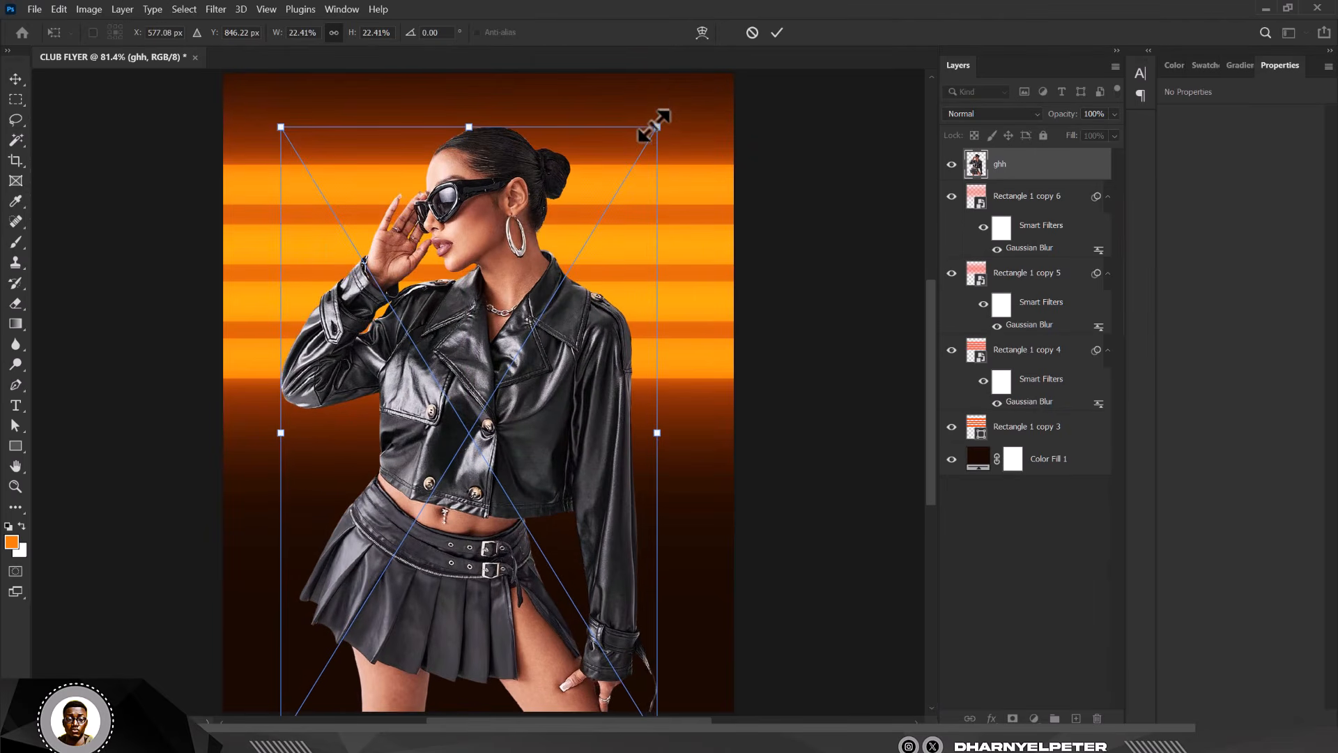
key("Return")
Add a layer mask to the model image and ready the Brush tool with 100% flow for painting on it.
scroll(558, 488, "down", 3)
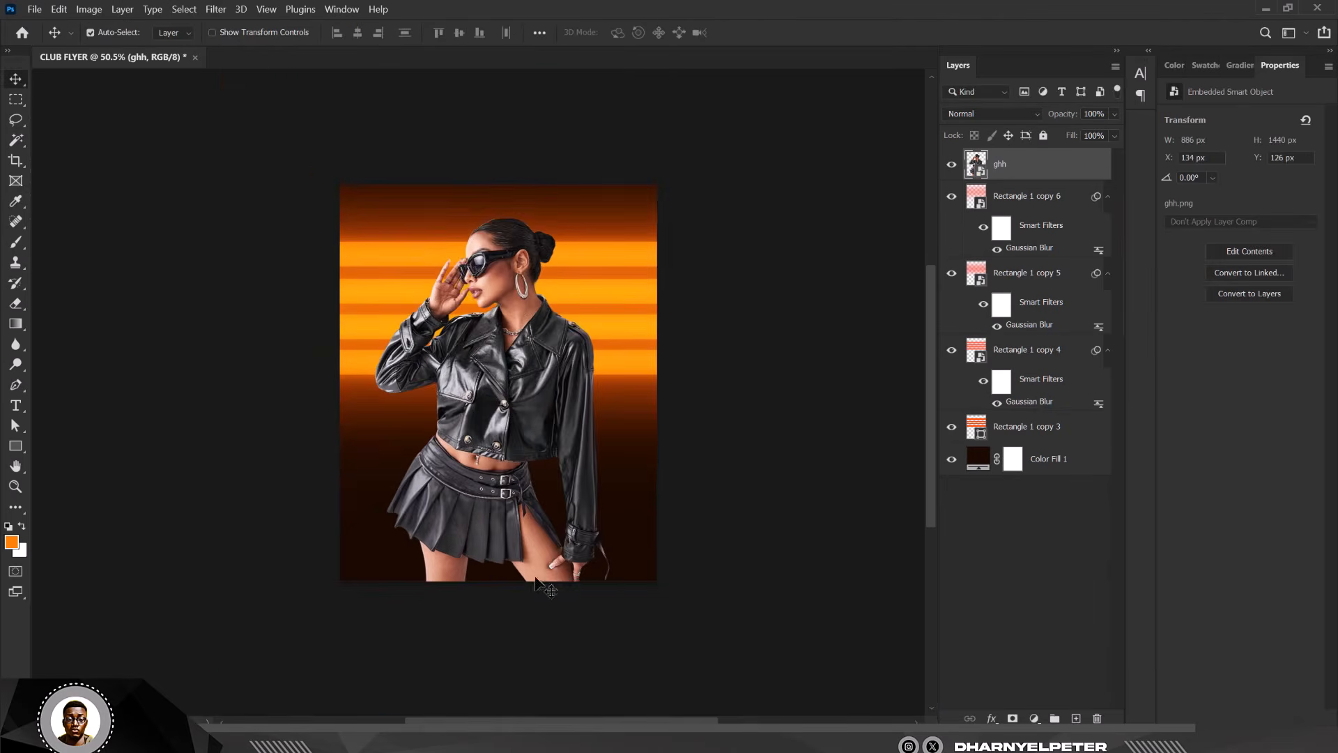
scroll(465, 314, "up", 2)
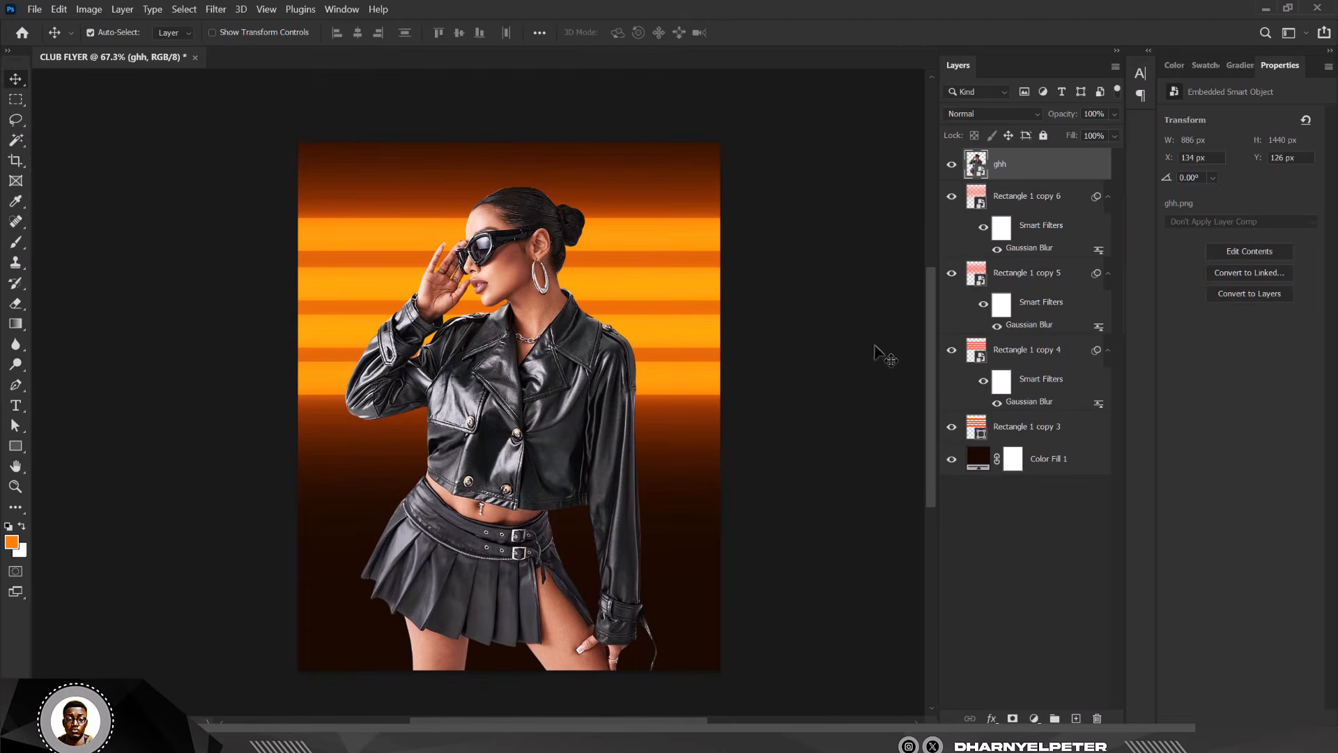
left_click(1013, 718)
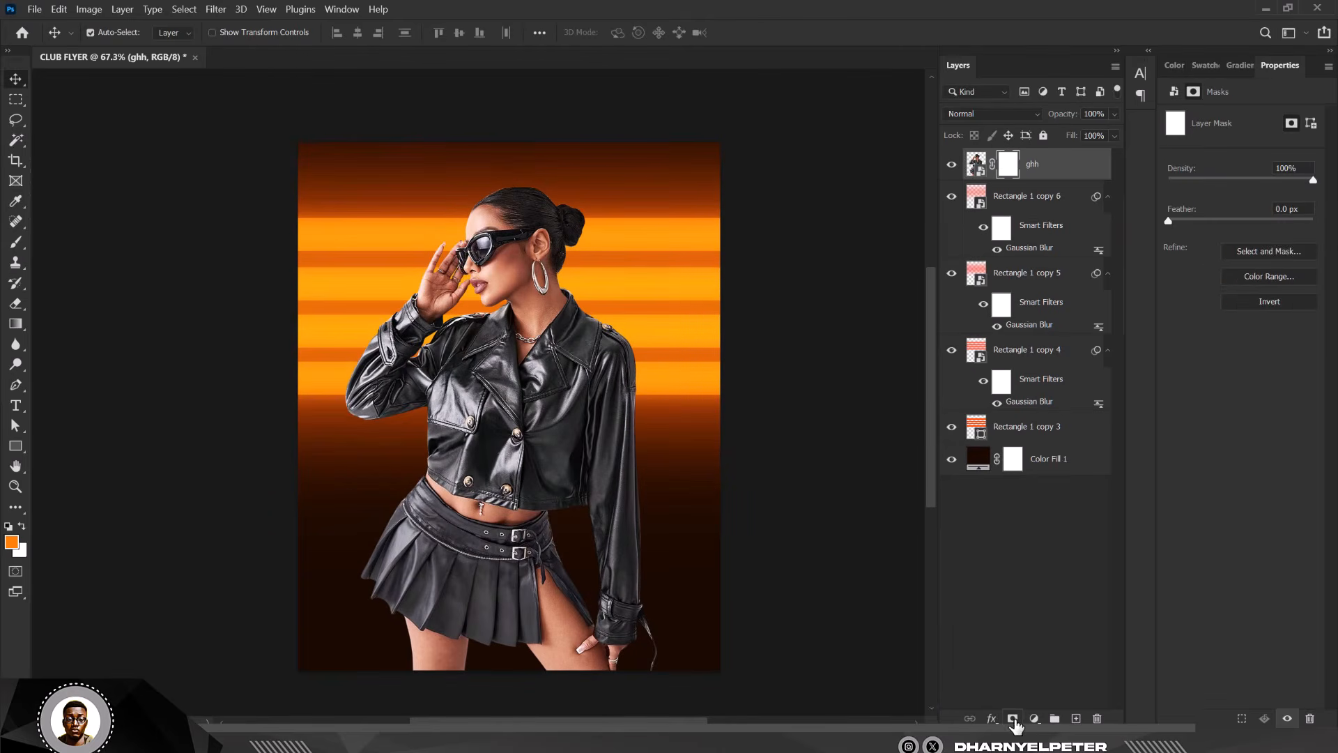
left_click(15, 242)
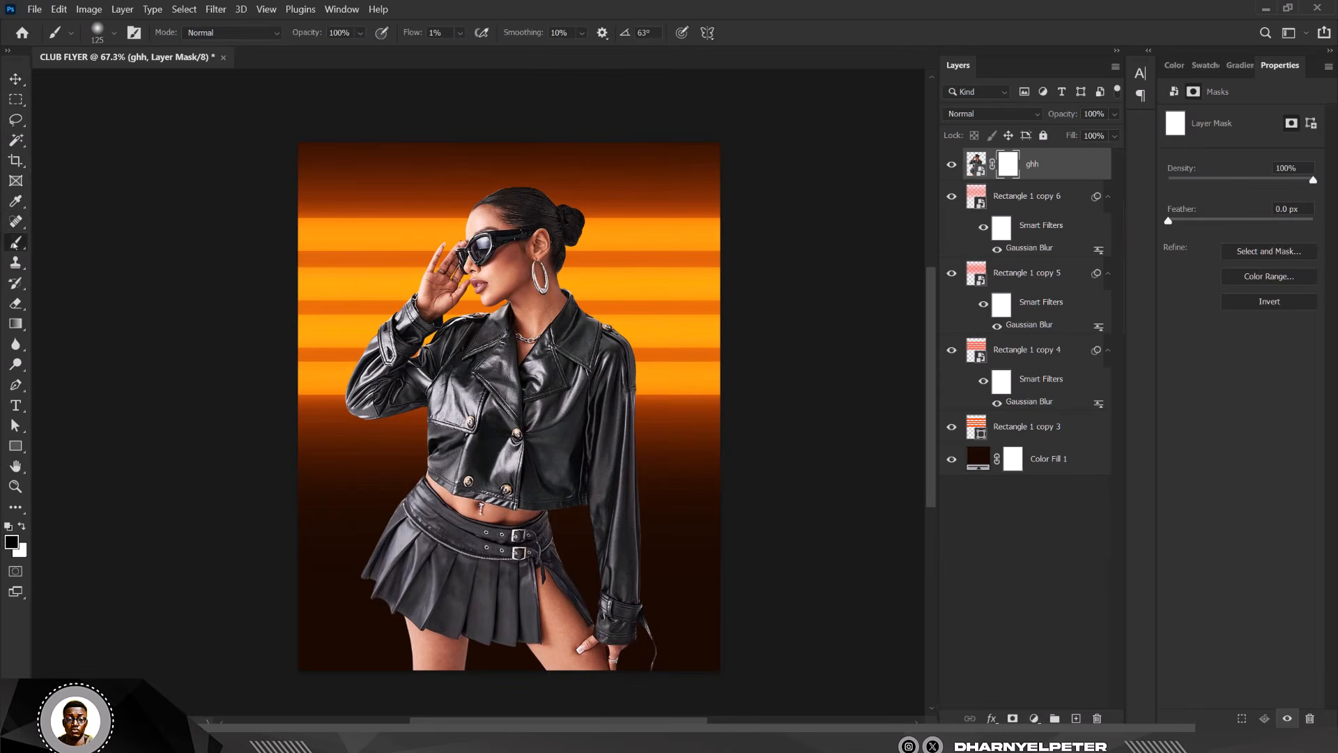
right_click(15, 241)
left_click(61, 242)
left_click(460, 33)
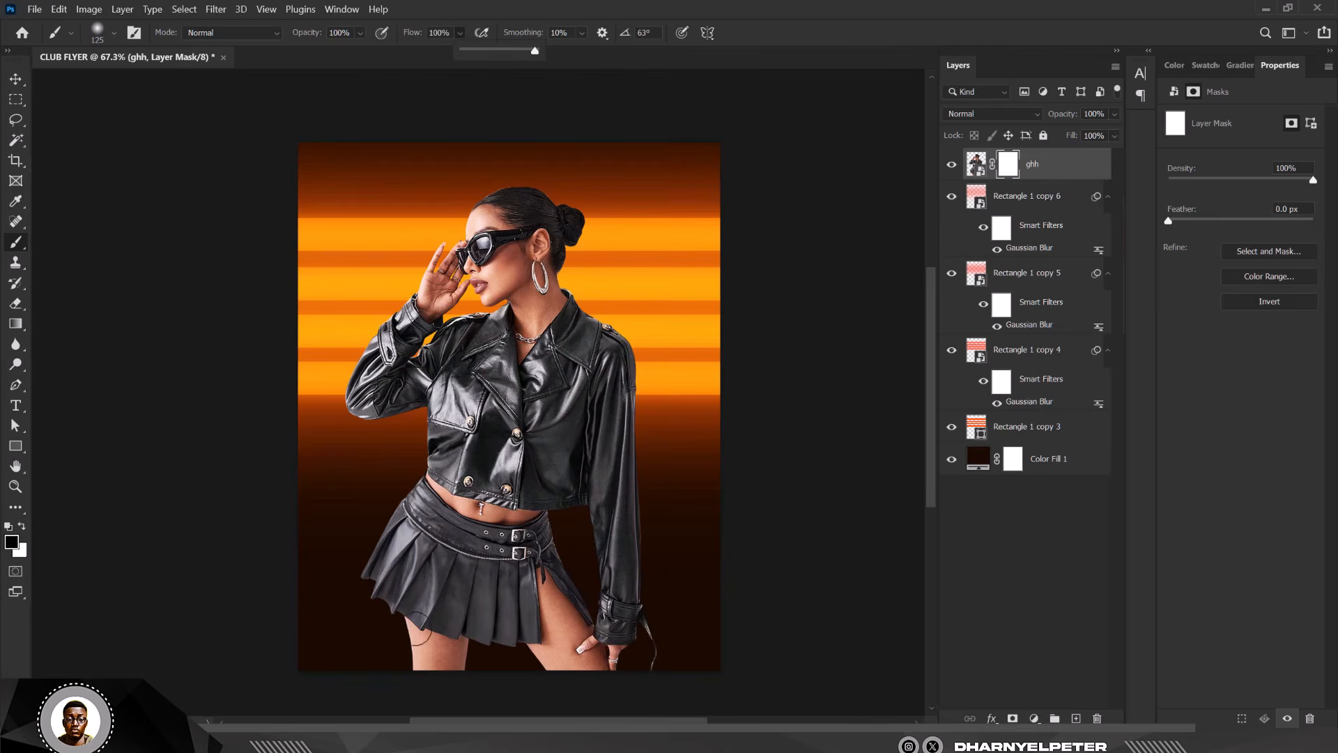
Paint black on the model's mask with a soft 900 px brush to fade out the lower body.
key("bracketright")
key("bracketright")
key("bracketright")
key("bracketright")
key("bracketright")
key("bracketright")
key("bracketright")
key("bracketright")
key("bracketright")
key("bracketright")
key("bracketright")
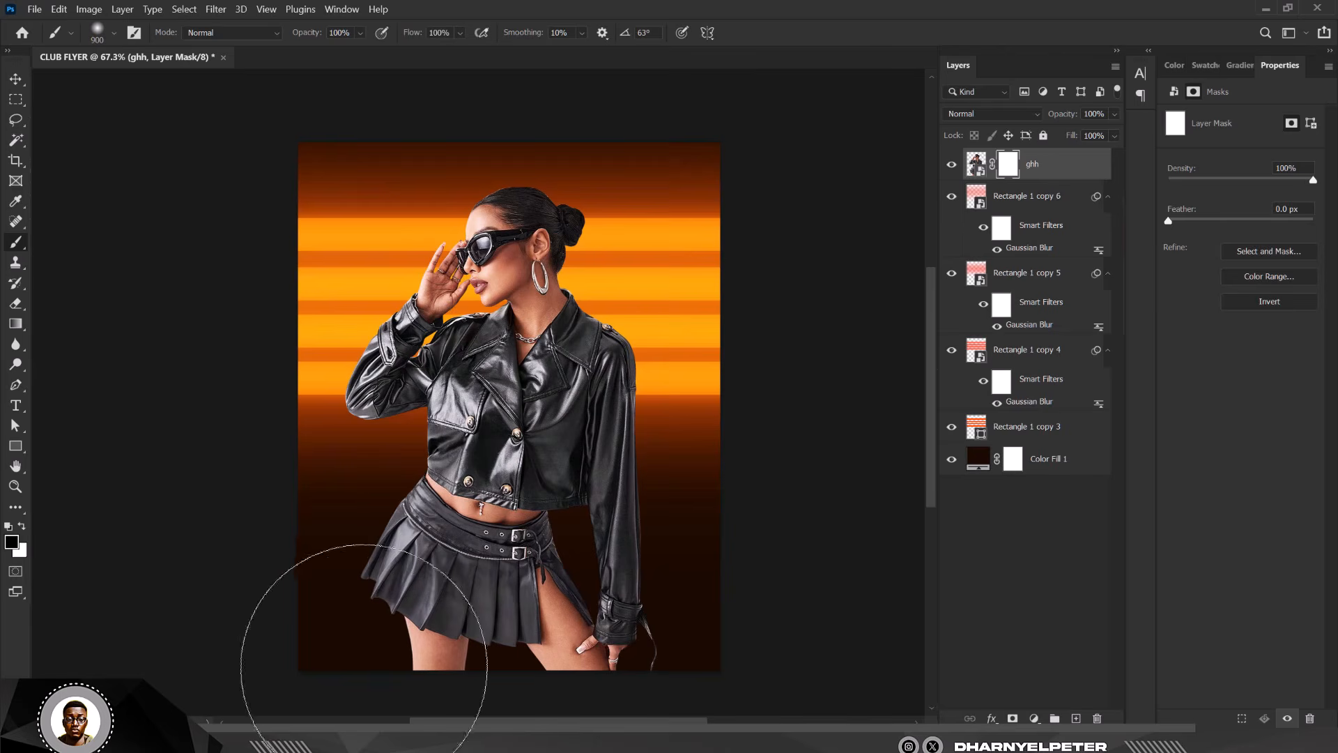
mouse_move(363, 667)
left_mouse_down()
mouse_move(701, 648)
mouse_move(702, 669)
mouse_move(325, 576)
mouse_move(613, 603)
left_mouse_up()
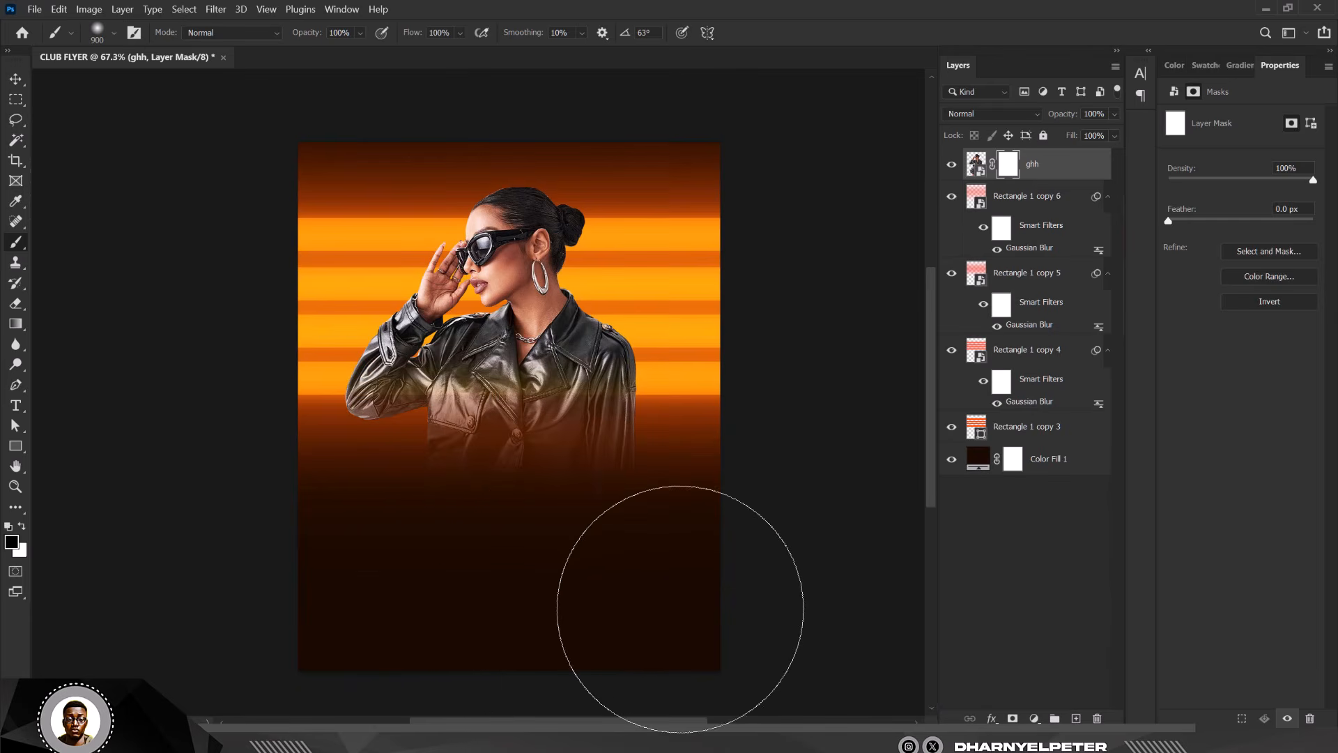
Paint white on the model's mask with a 500 px brush to restore the chest area of the jacket.
scroll(567, 558, "up", 2, "alt")
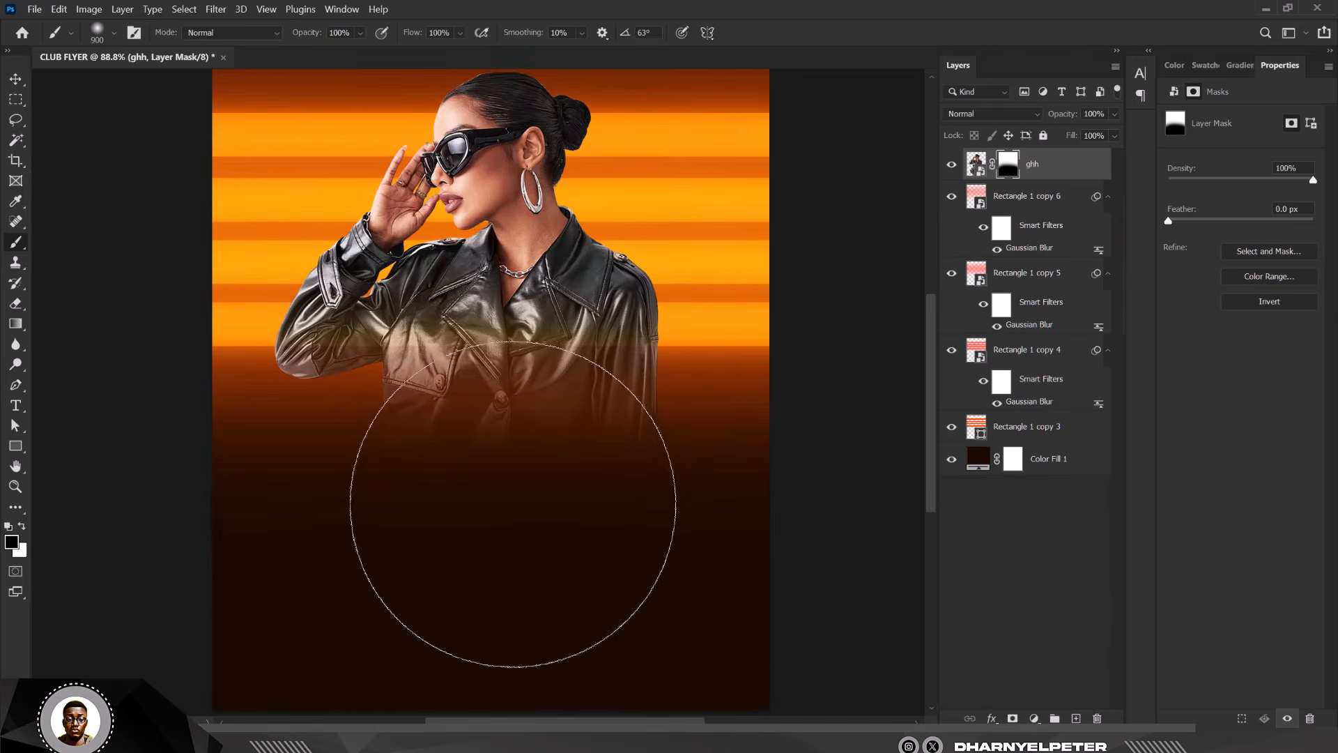
key("bracketleft")
key("bracketleft")
key("bracketleft")
key("bracketleft")
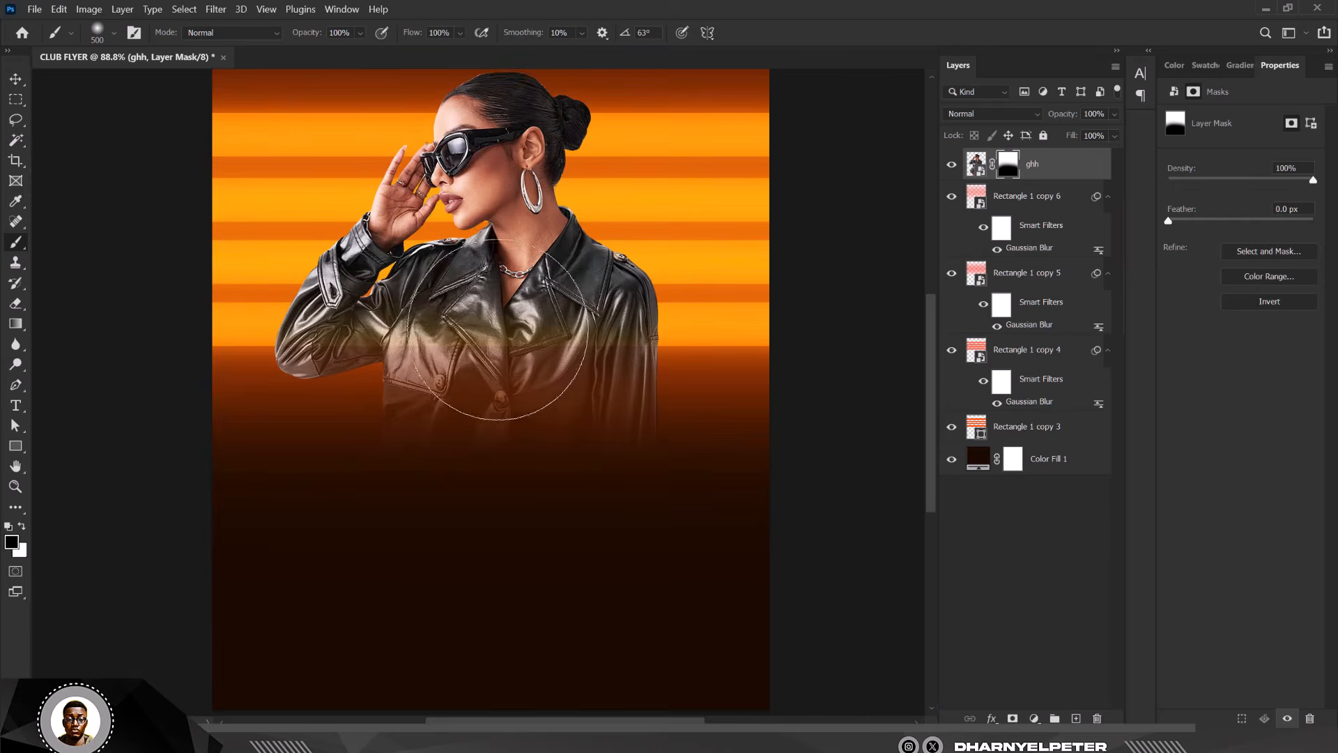
key("x")
mouse_move(501, 328)
left_mouse_down()
mouse_move(501, 299)
mouse_move(504, 318)
mouse_move(420, 296)
mouse_move(430, 287)
mouse_move(381, 266)
mouse_move(310, 273)
mouse_move(634, 267)
mouse_move(522, 266)
mouse_move(619, 288)
mouse_move(579, 318)
left_mouse_up()
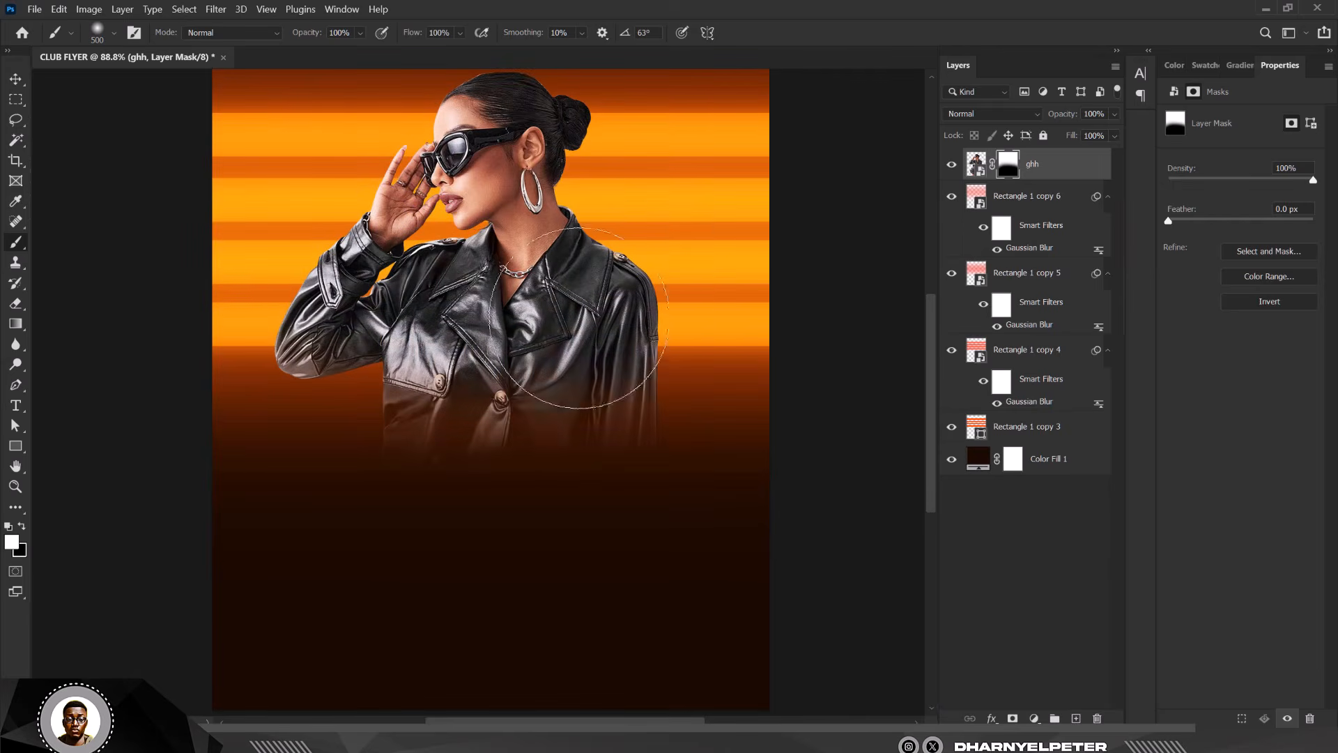
scroll(488, 334, "down", 3)
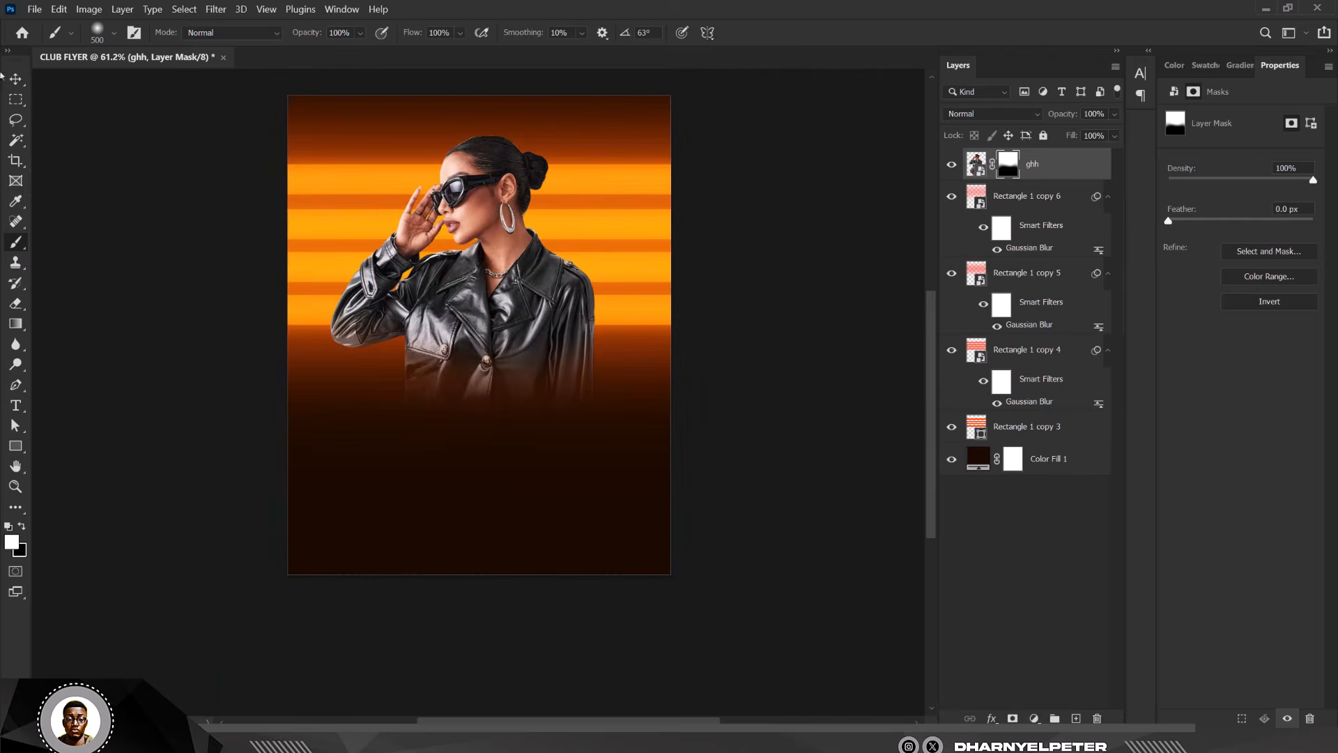
Move the masked model slightly downward on the flyer.
key("v")
scroll(461, 212, "up", 3)
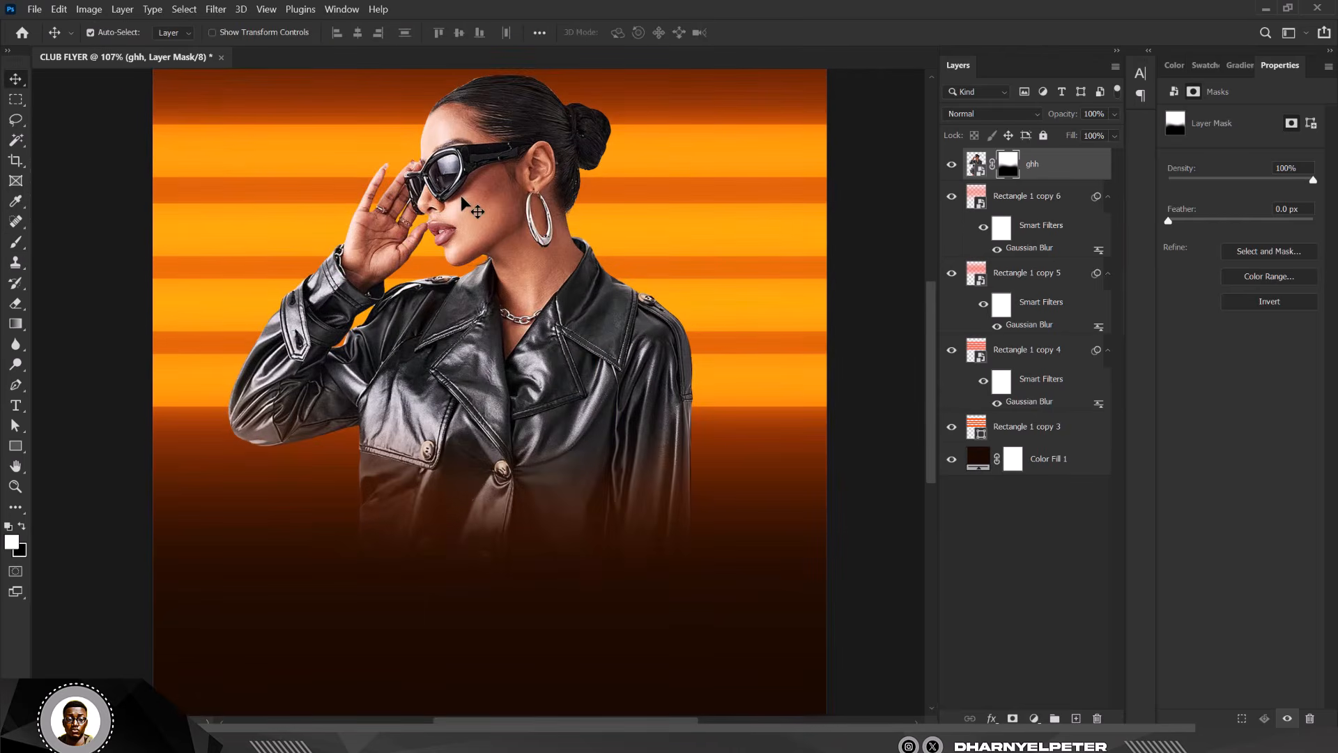
left_click_drag(461, 195, 464, 212)
scroll(463, 208, "down", 3)
scroll(463, 202, "up", 3)
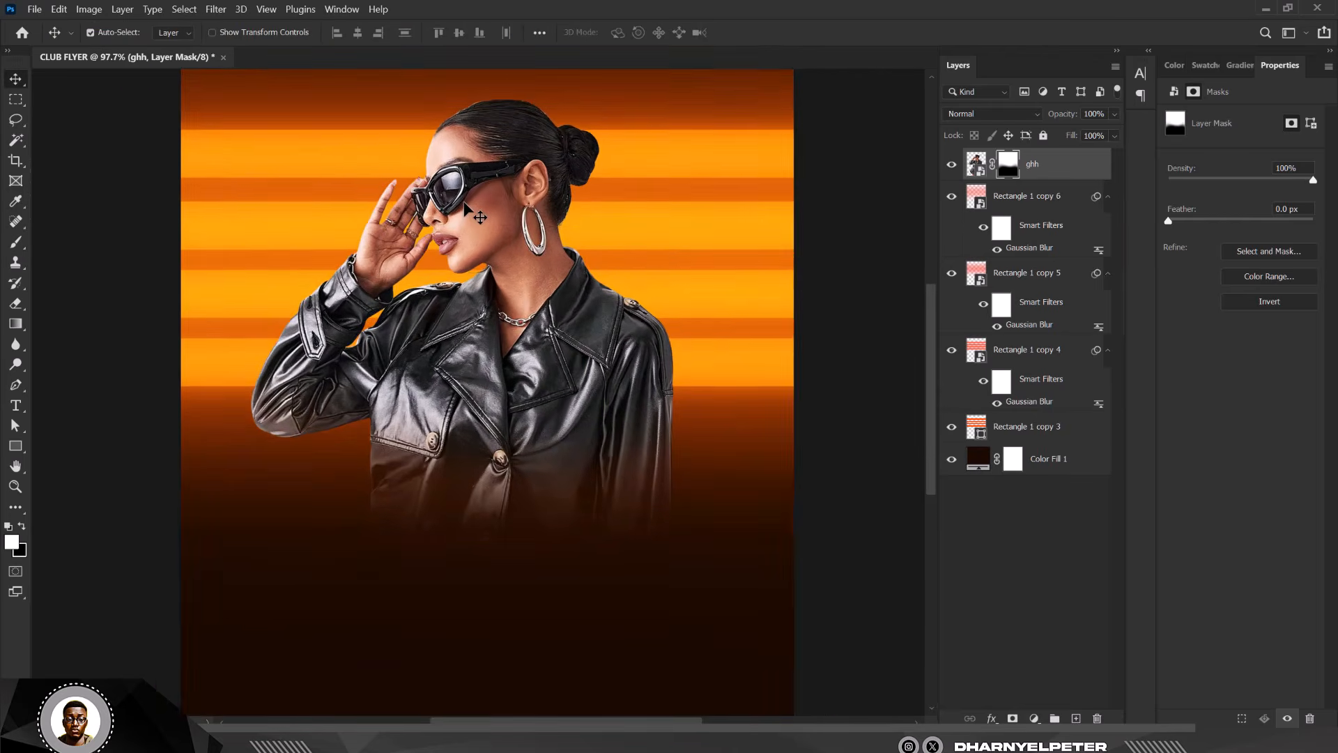
scroll(464, 209, "down", 2)
scroll(464, 211, "up", 2)
scroll(463, 216, "down", 2)
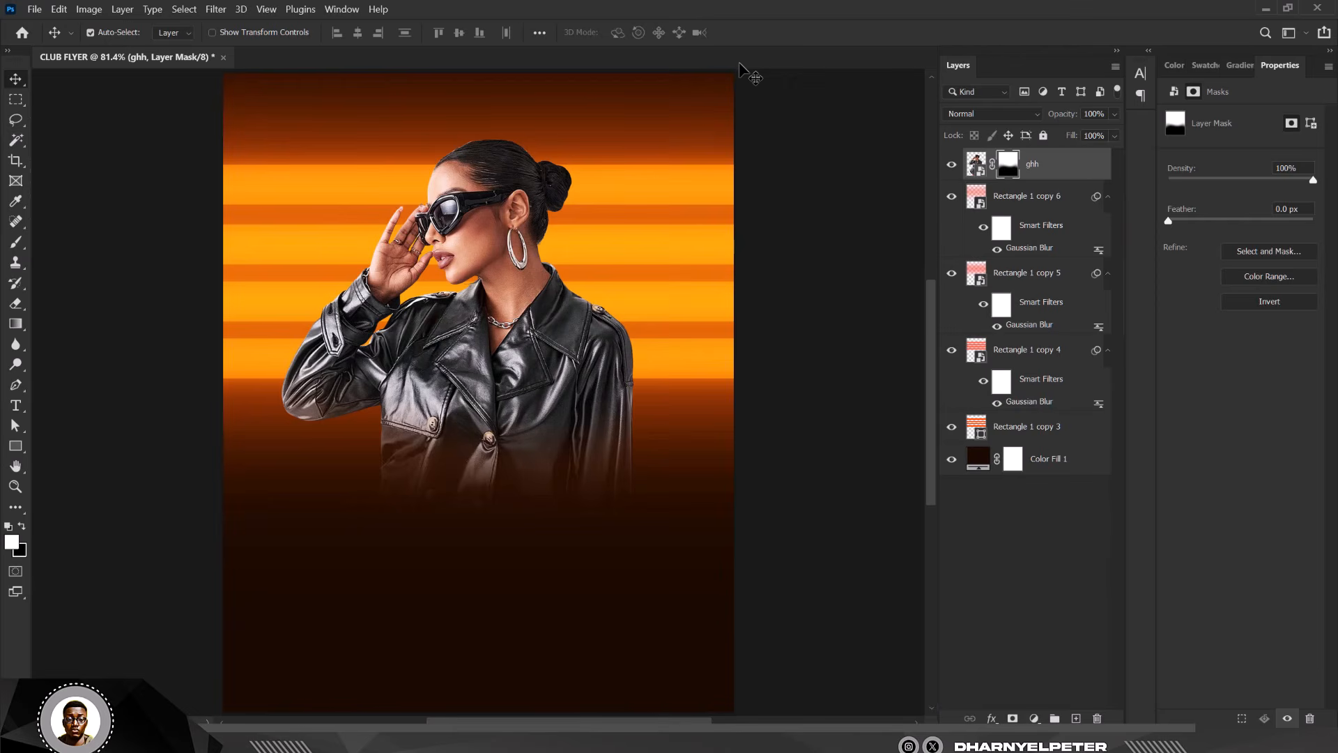
Duplicate the model layer, convert the copy to a smart object and place it beneath the original ghh layer.
key("ctrl+j")
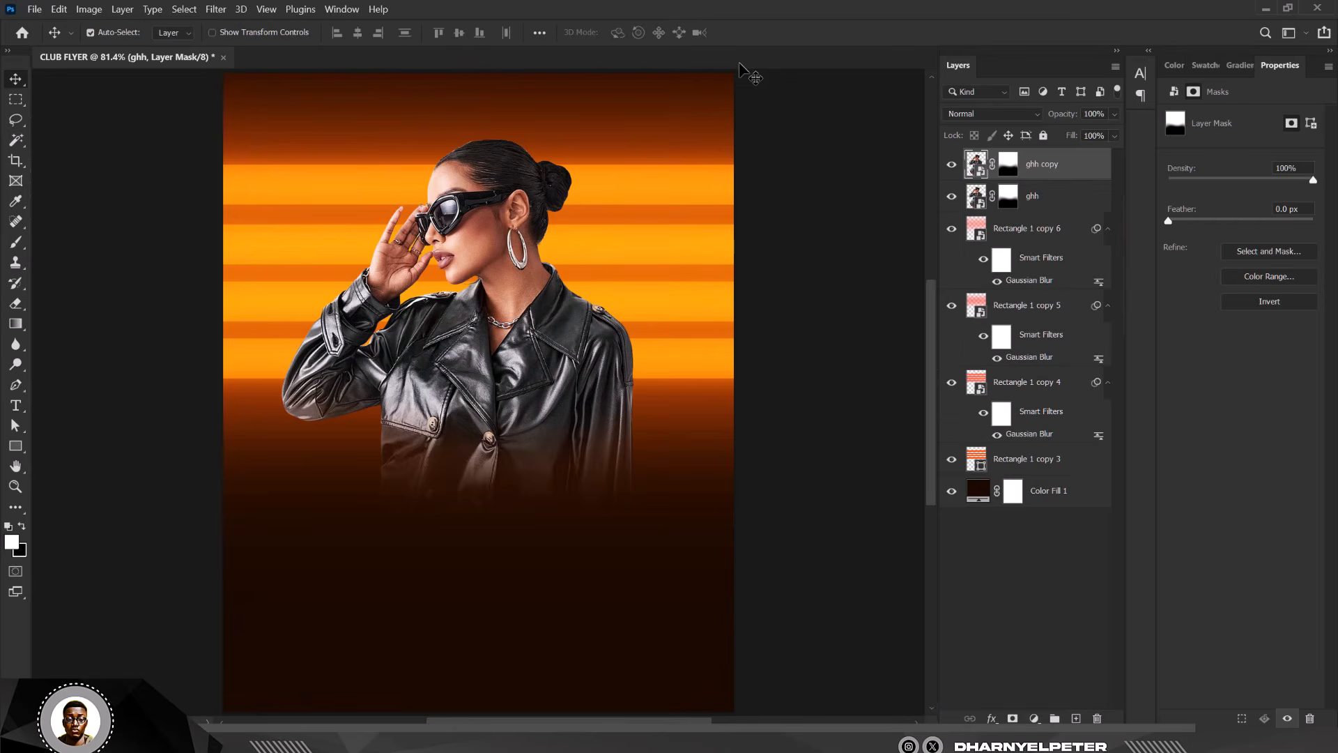
key("ctrl+alt+s")
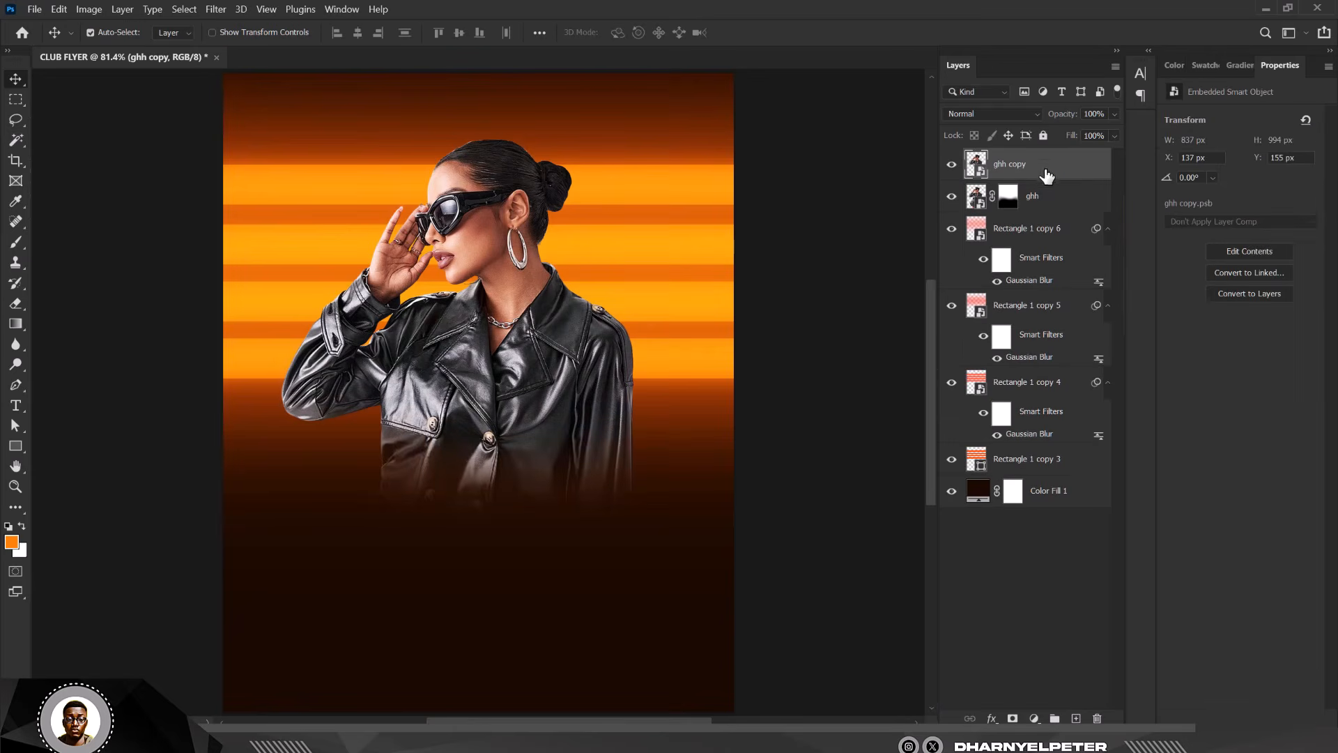
left_click_drag(1045, 174, 1054, 265)
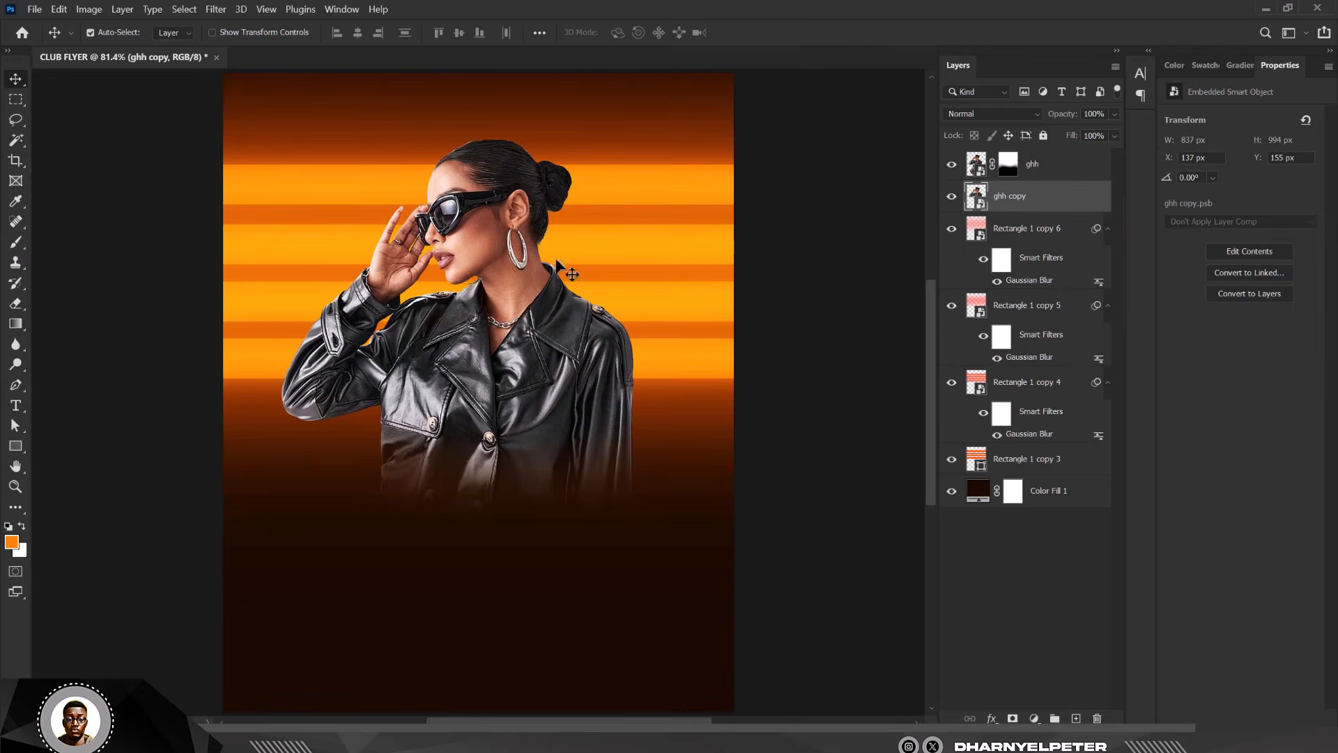
Scale the ghh copy to about 178.3% and position it at X -210 px, Y -361 px behind the model.
scroll(557, 265, "down", 1)
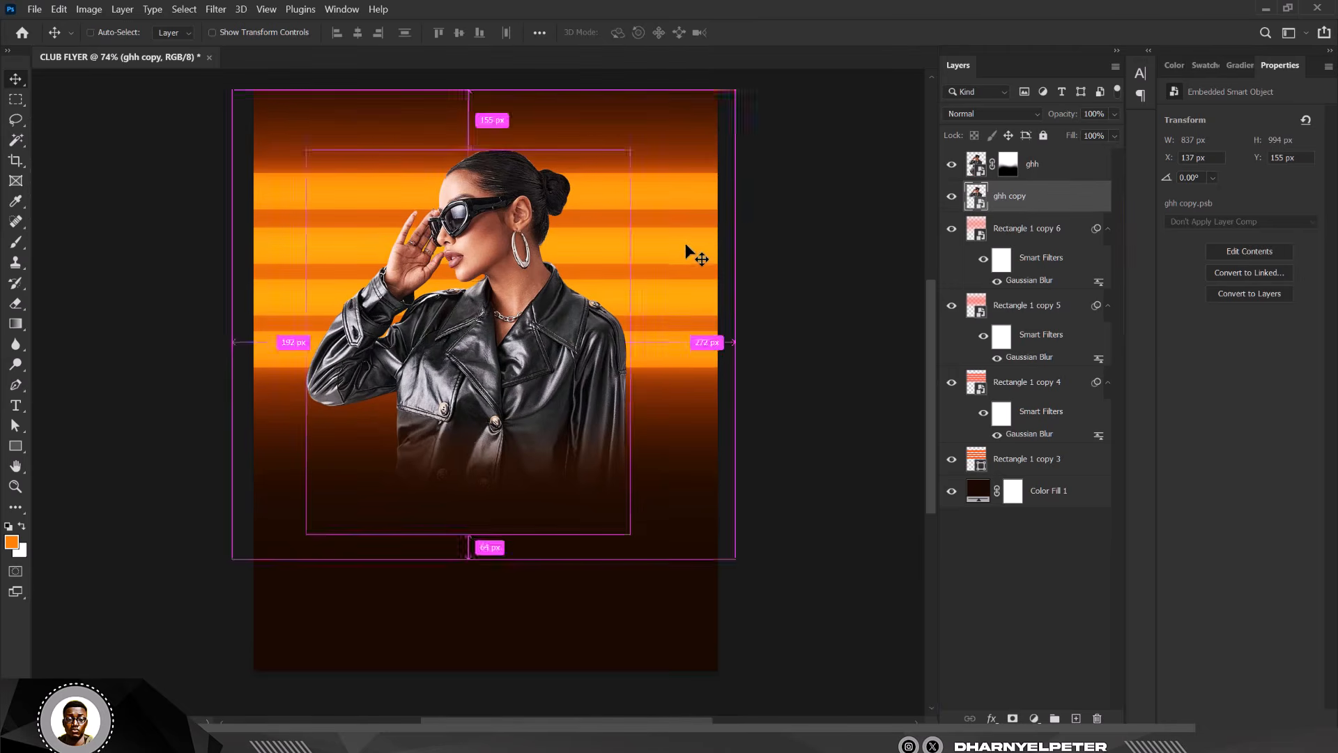
key("ctrl+t")
scroll(604, 263, "down", 1)
left_click_drag(640, 176, 774, 48)
left_click_drag(673, 324, 672, 351)
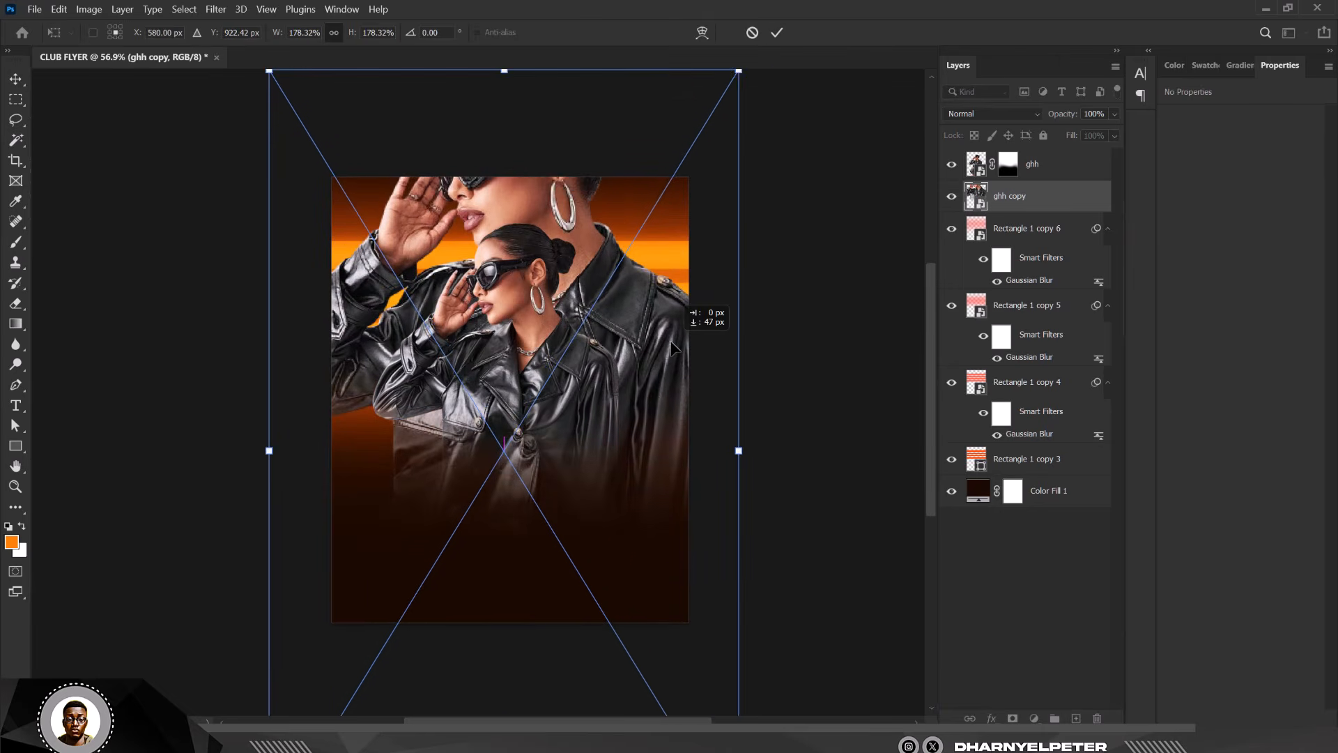
key("Return")
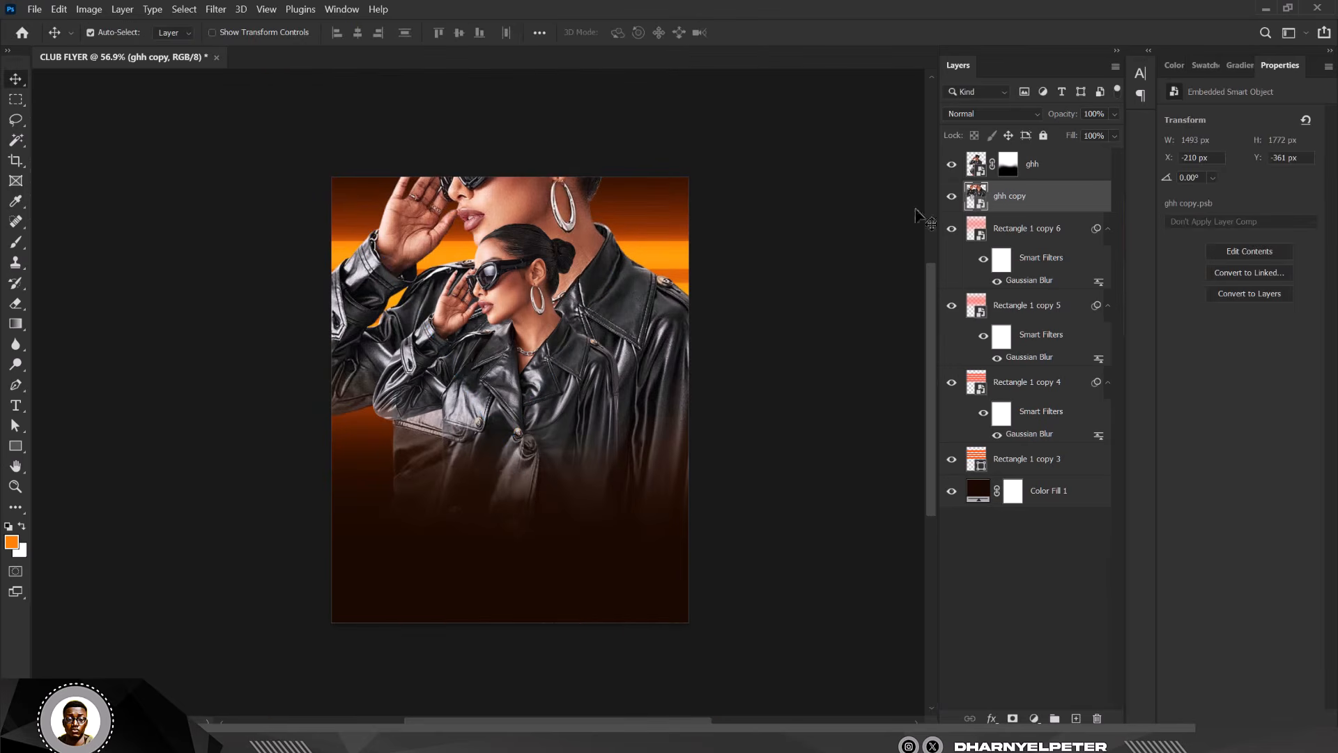
Set the enlarged model copy to Overlay blending at 32% opacity.
left_click(1019, 116)
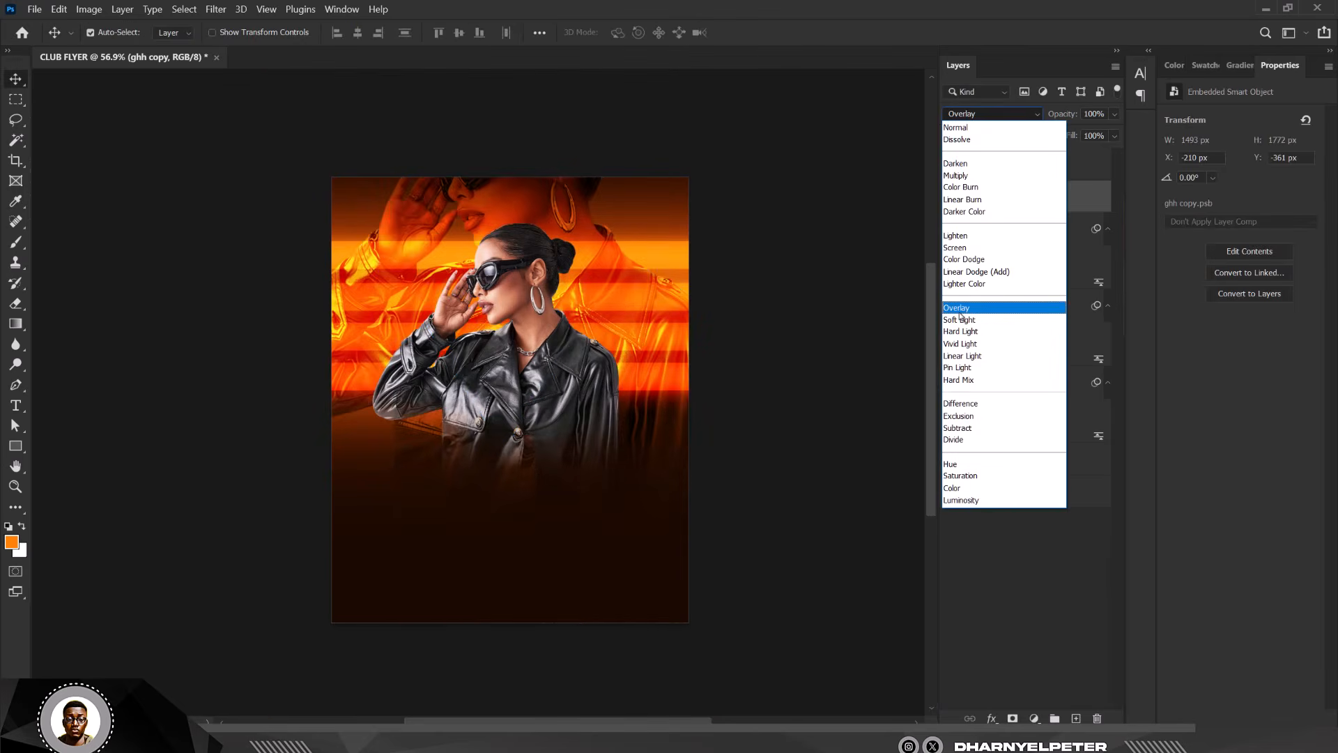
left_click(959, 311)
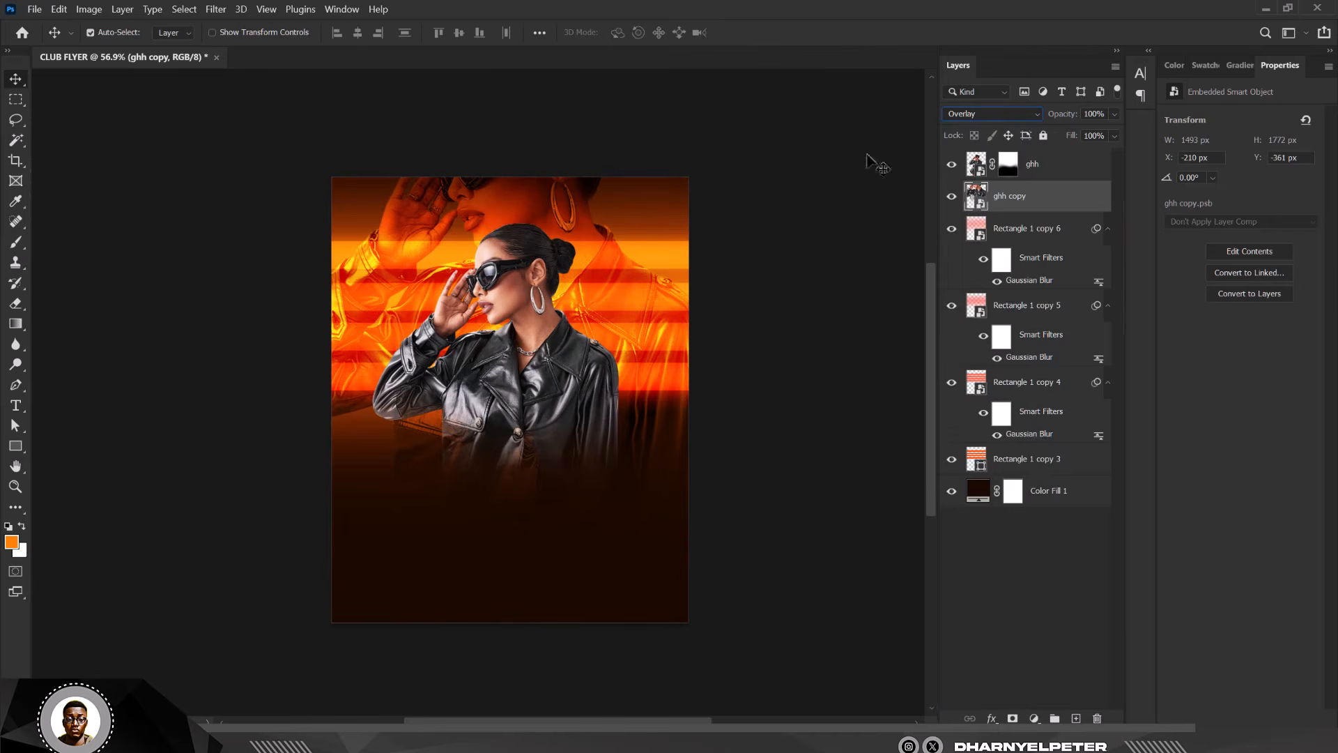
left_click(1114, 114)
left_click_drag(1070, 142, 1070, 141)
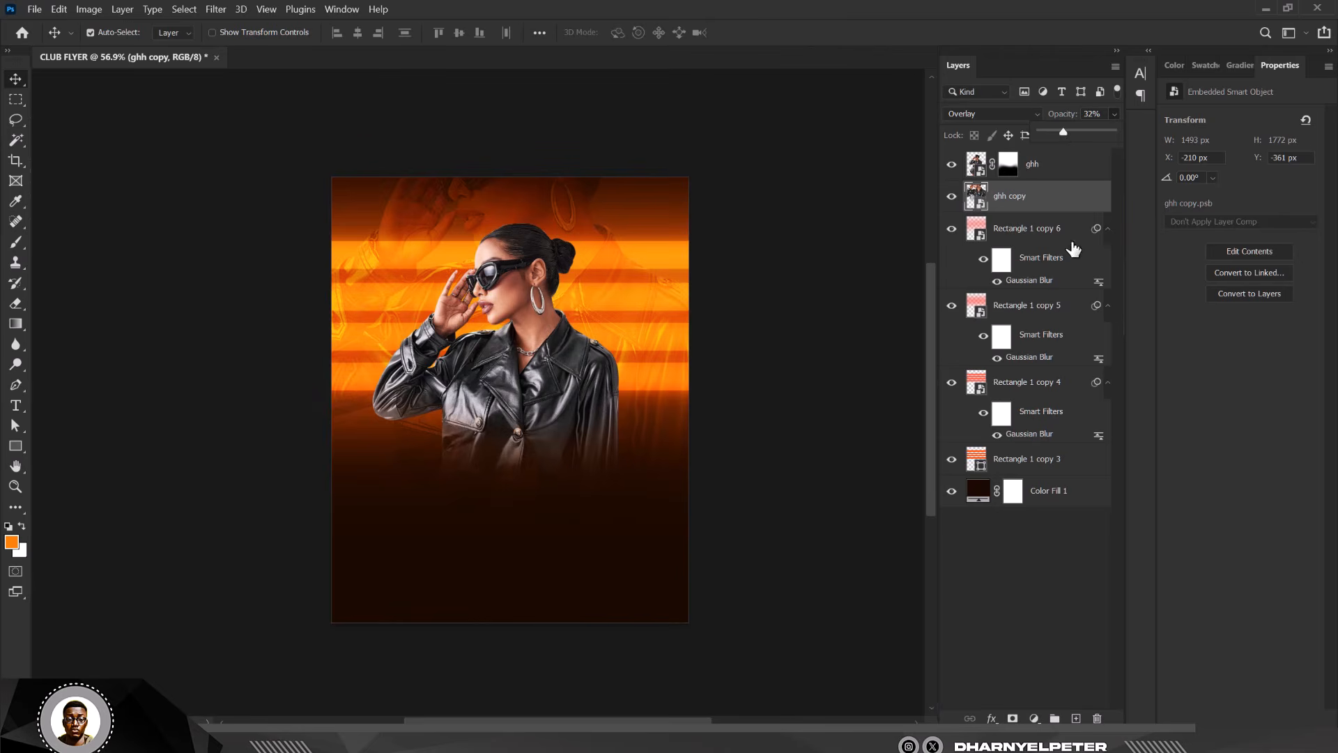
scroll(460, 324, "up", 2)
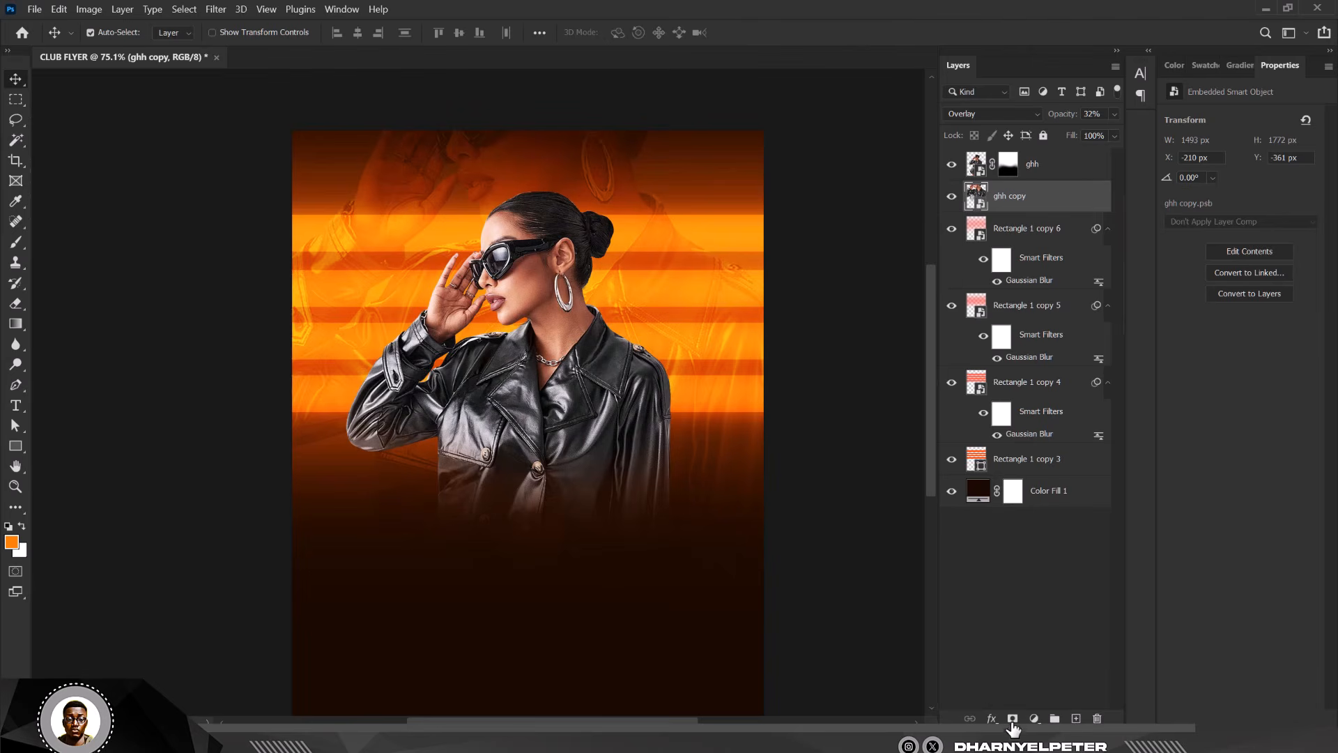
Add a layer mask to the enlarged model copy and fade its lower part with a soft black 800 px brush.
left_click(1013, 719)
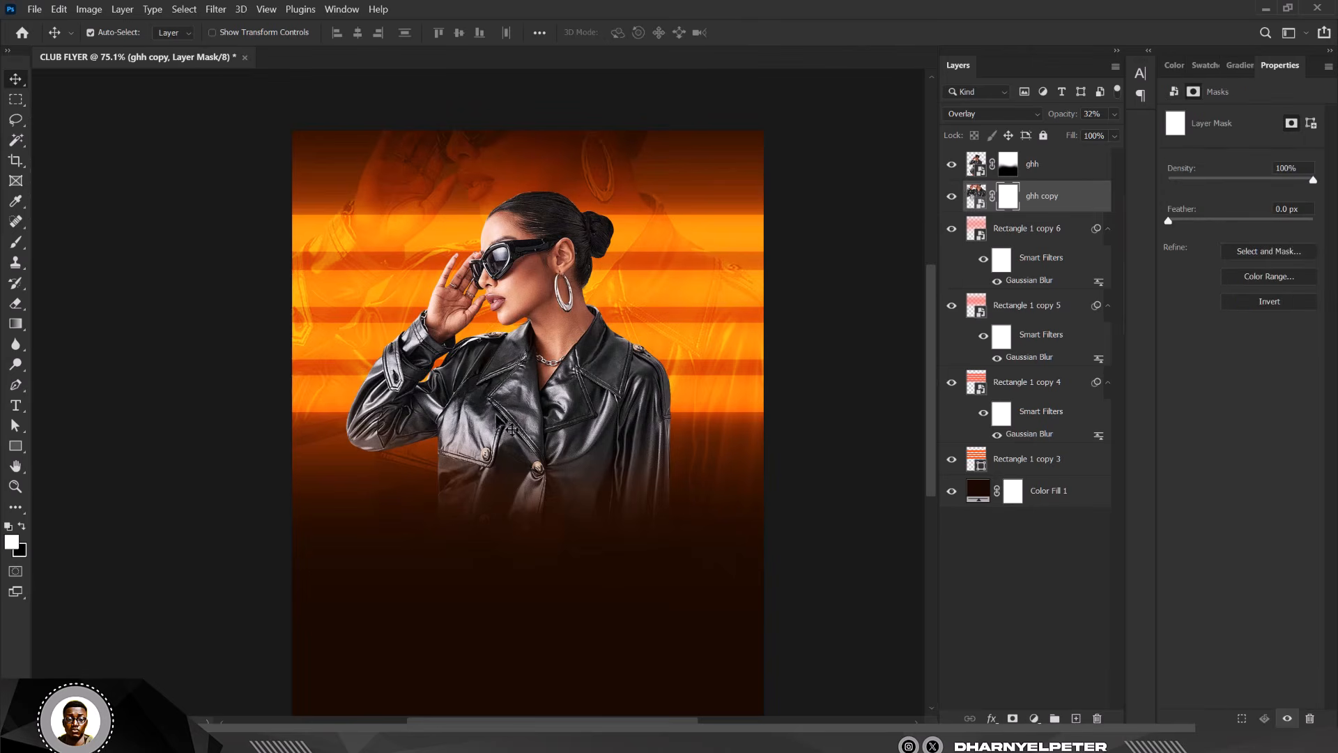
key("b")
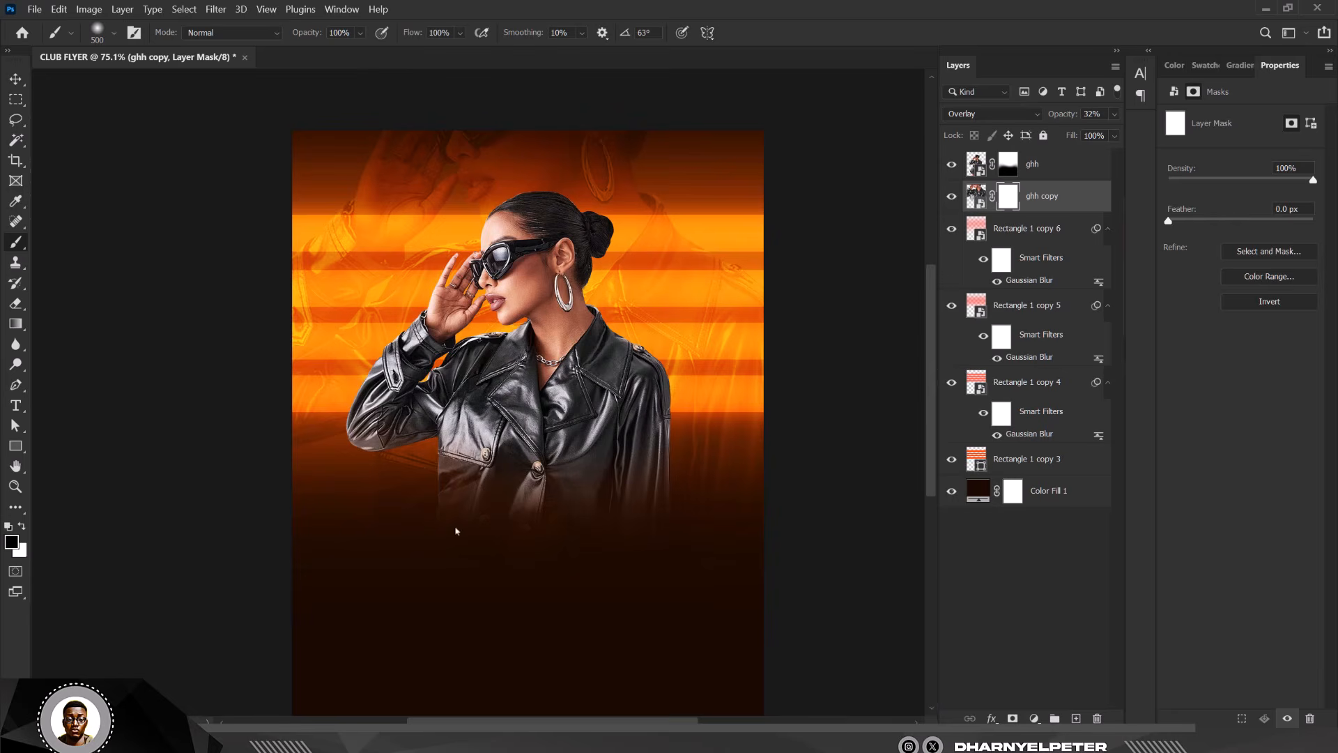
key("bracketright")
key("bracketright")
key("bracketright")
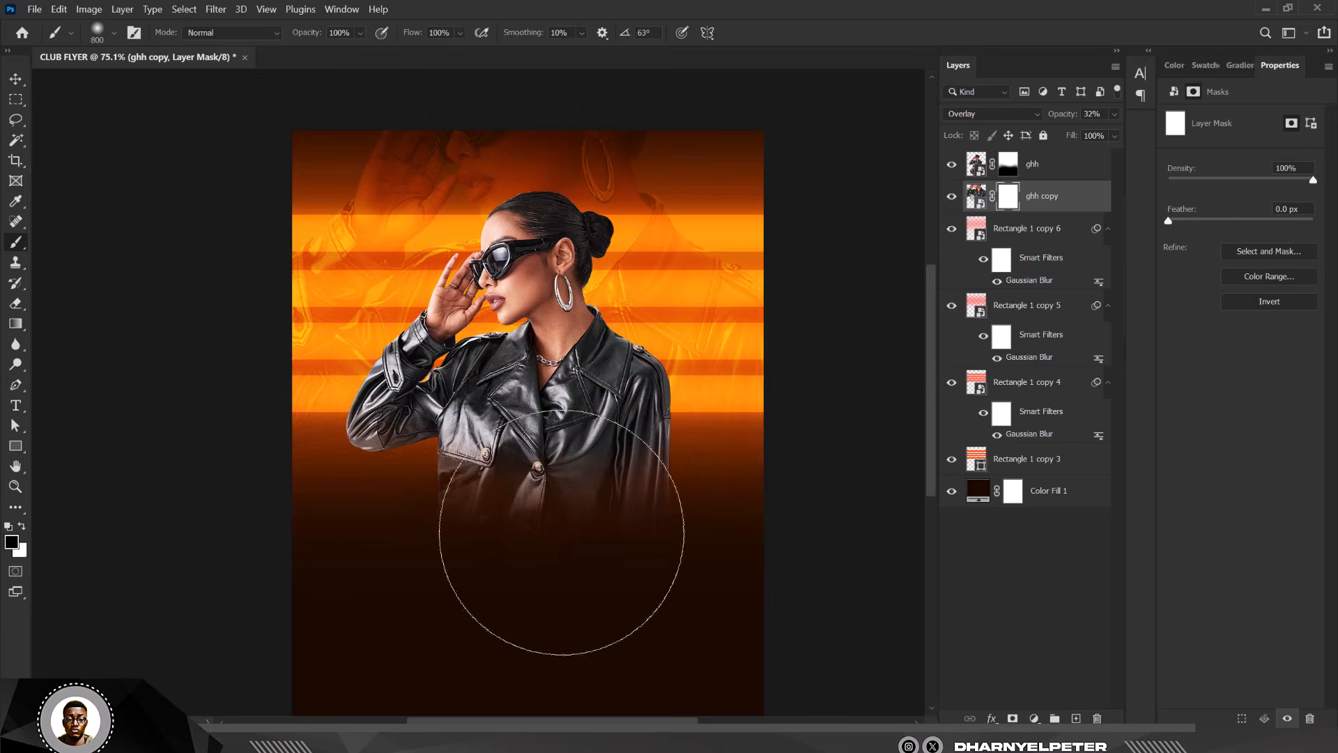
left_click_drag(562, 532, 370, 571)
scroll(765, 394, "down", 2)
scroll(718, 420, "up", 1)
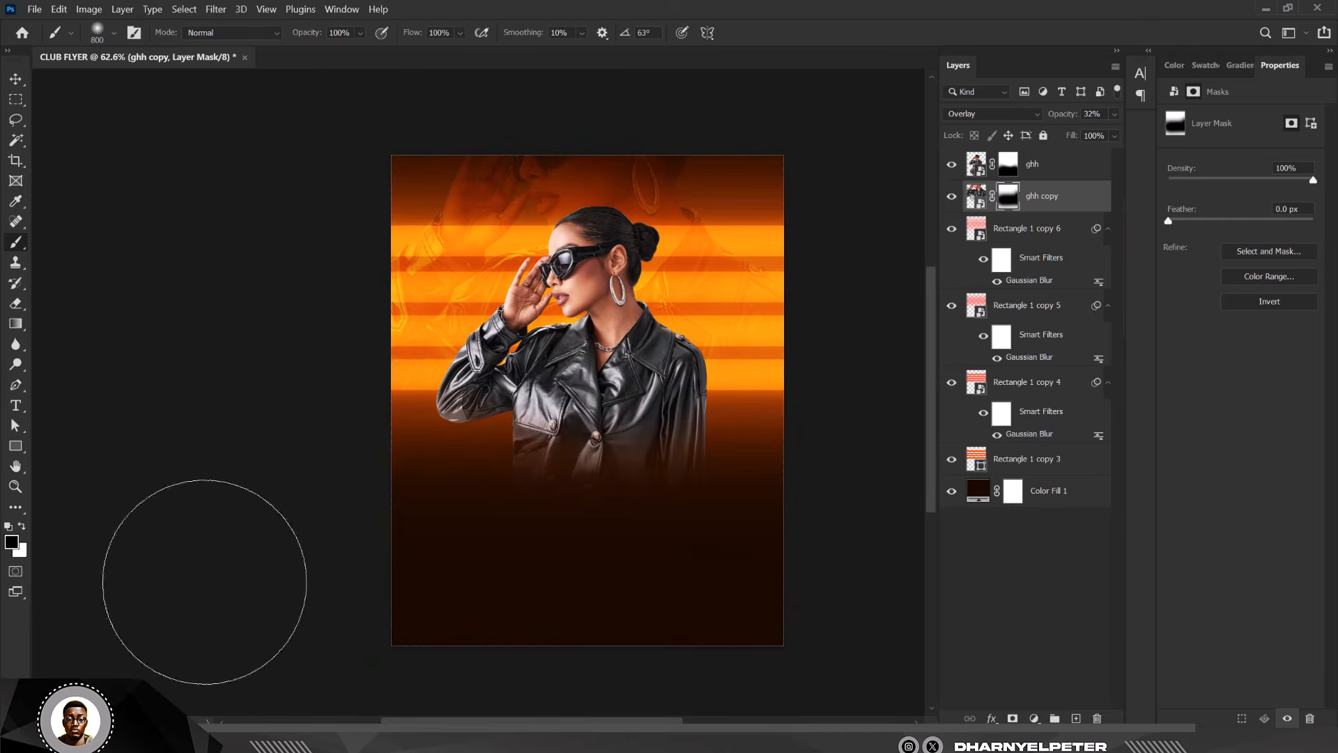
key("v")
scroll(711, 208, "up", 1)
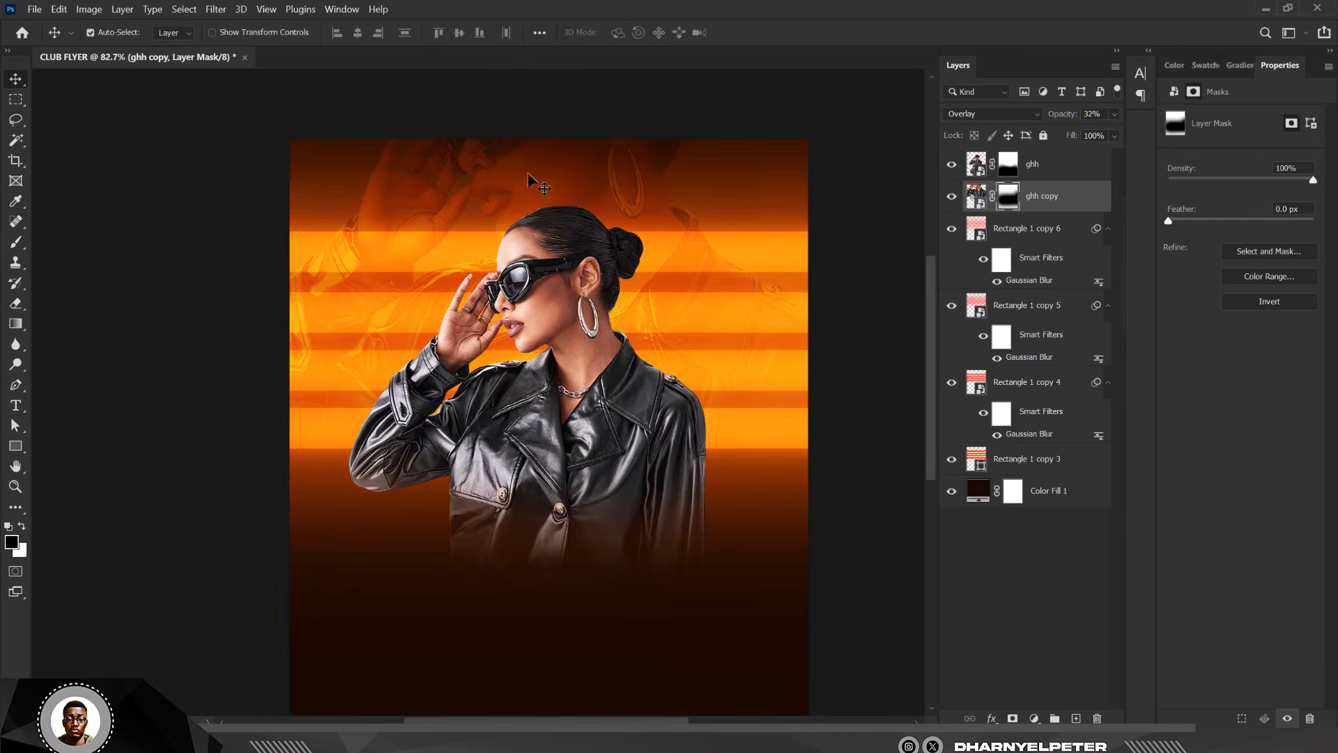
Apply a Gaussian Blur with a 4.7 px radius to the enlarged model copy's image.
left_click(984, 199)
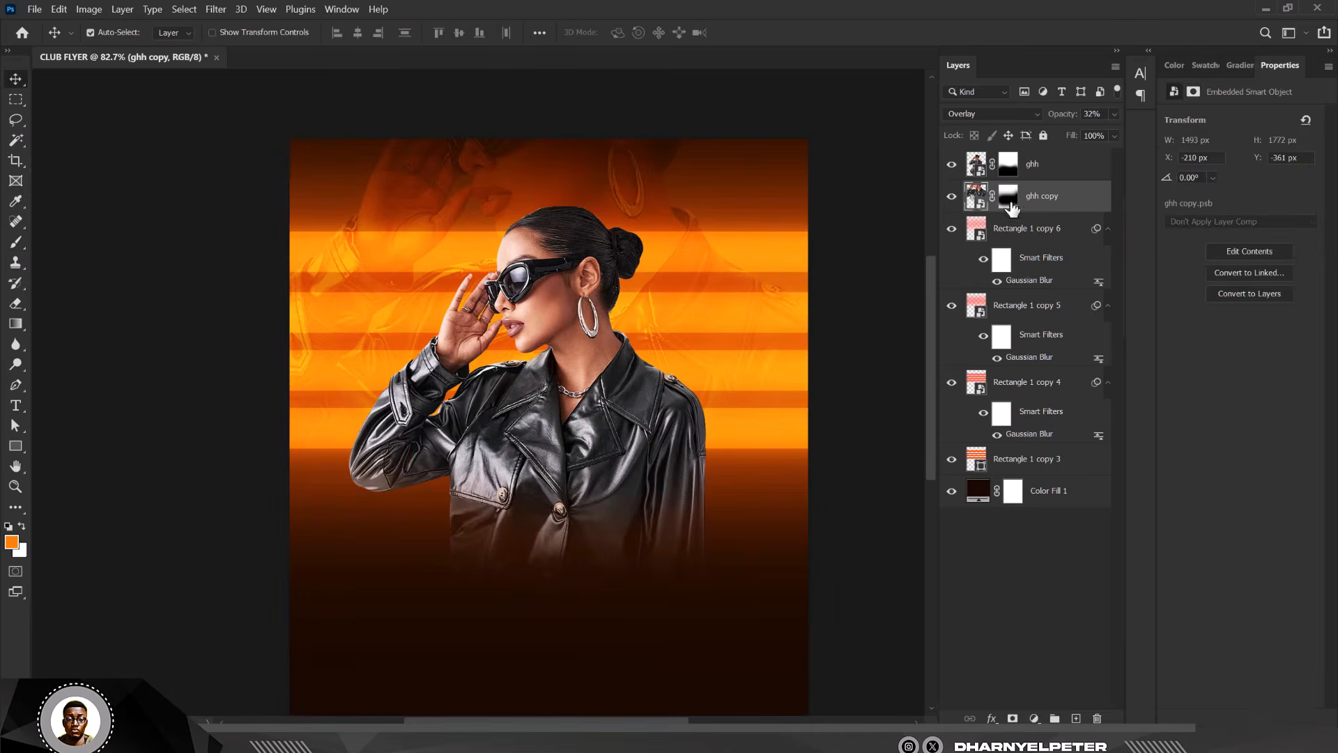
left_click(216, 9)
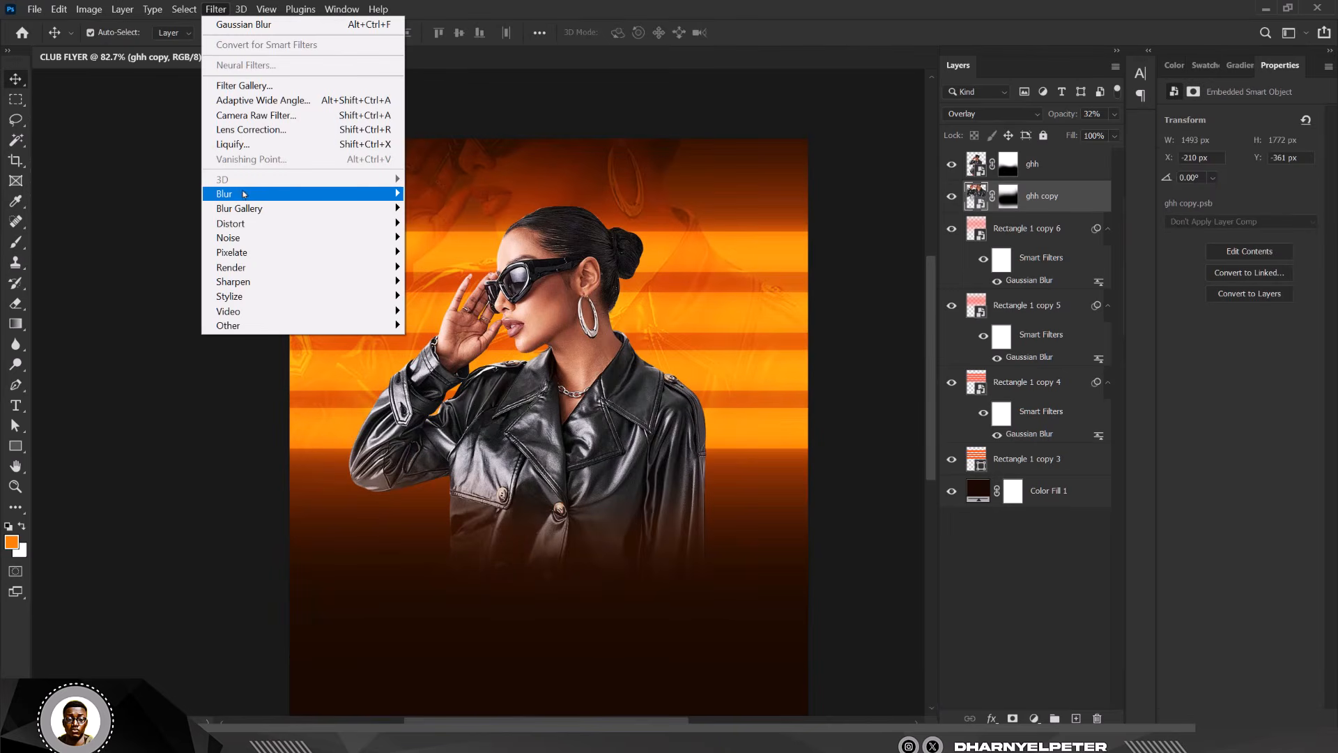
mouse_move(246, 195)
left_click(447, 252)
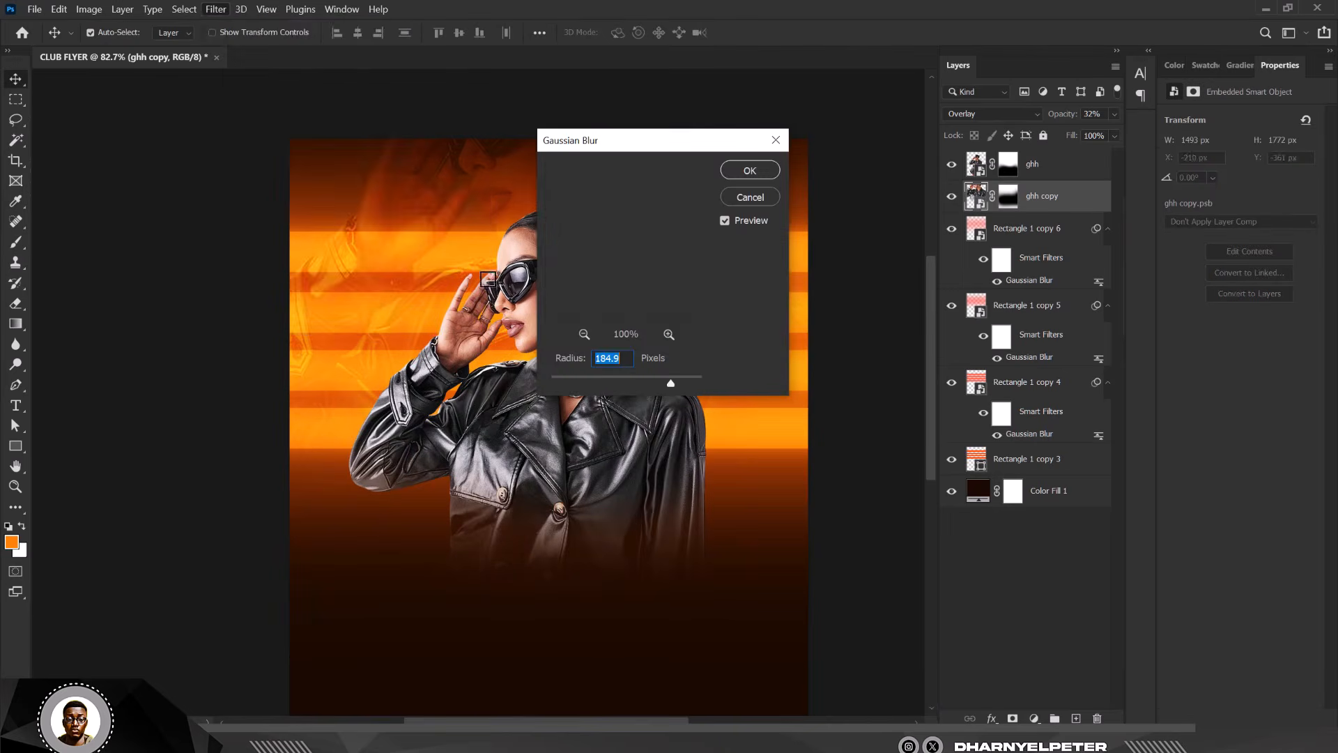
left_click(584, 380)
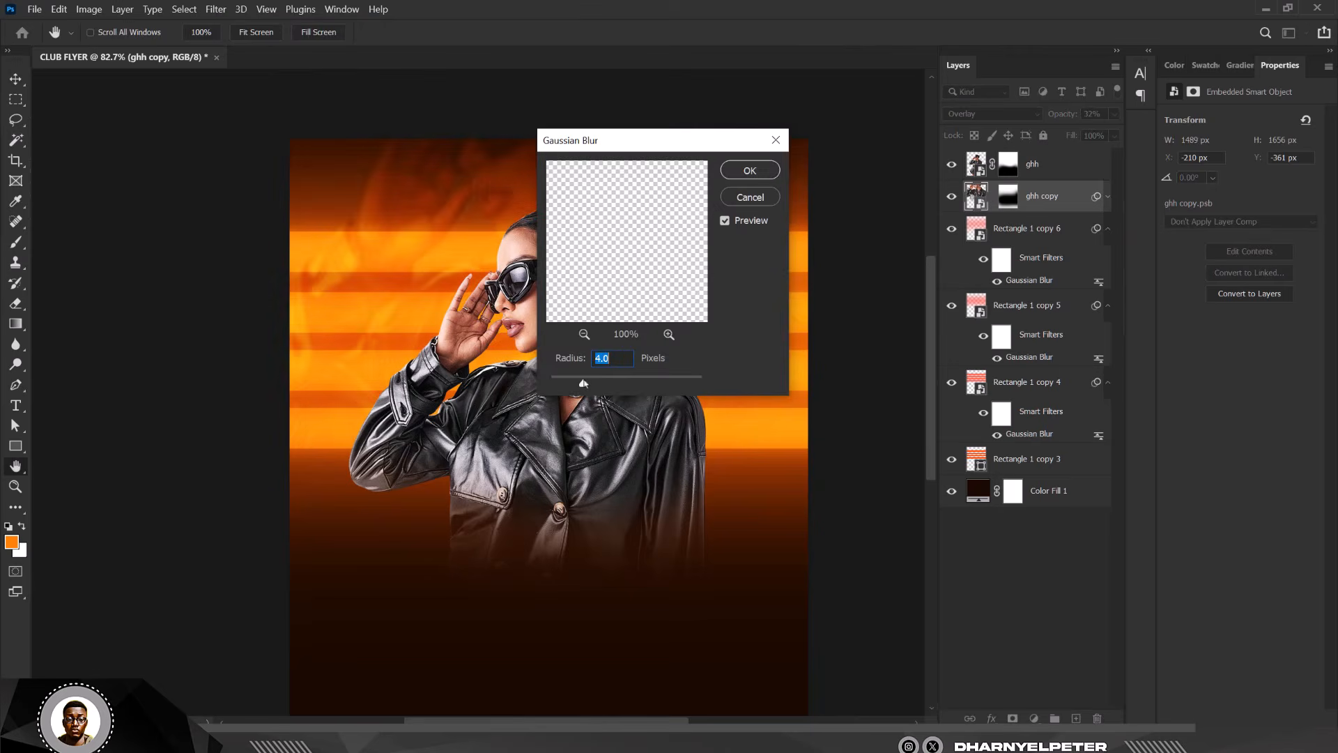
left_click_drag(618, 142, 971, 123)
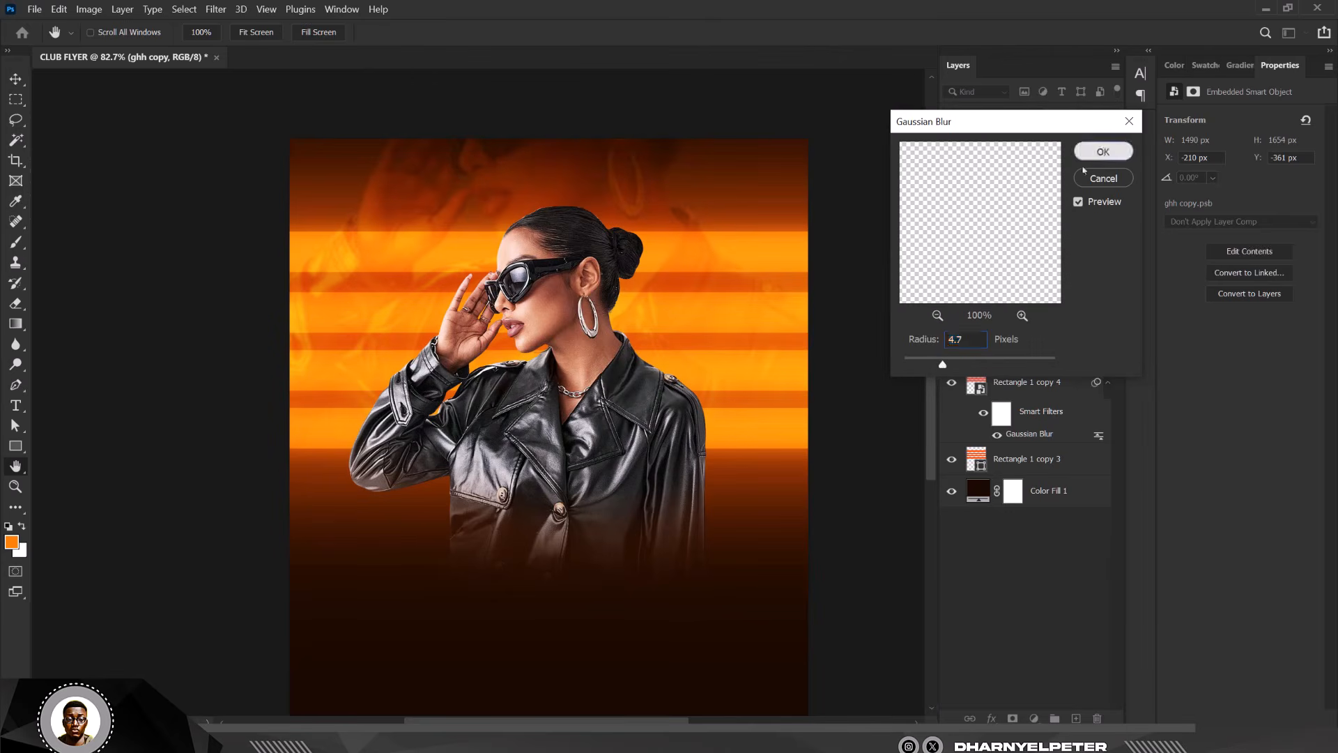
left_click(1100, 152)
scroll(538, 286, "down", 2)
scroll(514, 313, "up", 2)
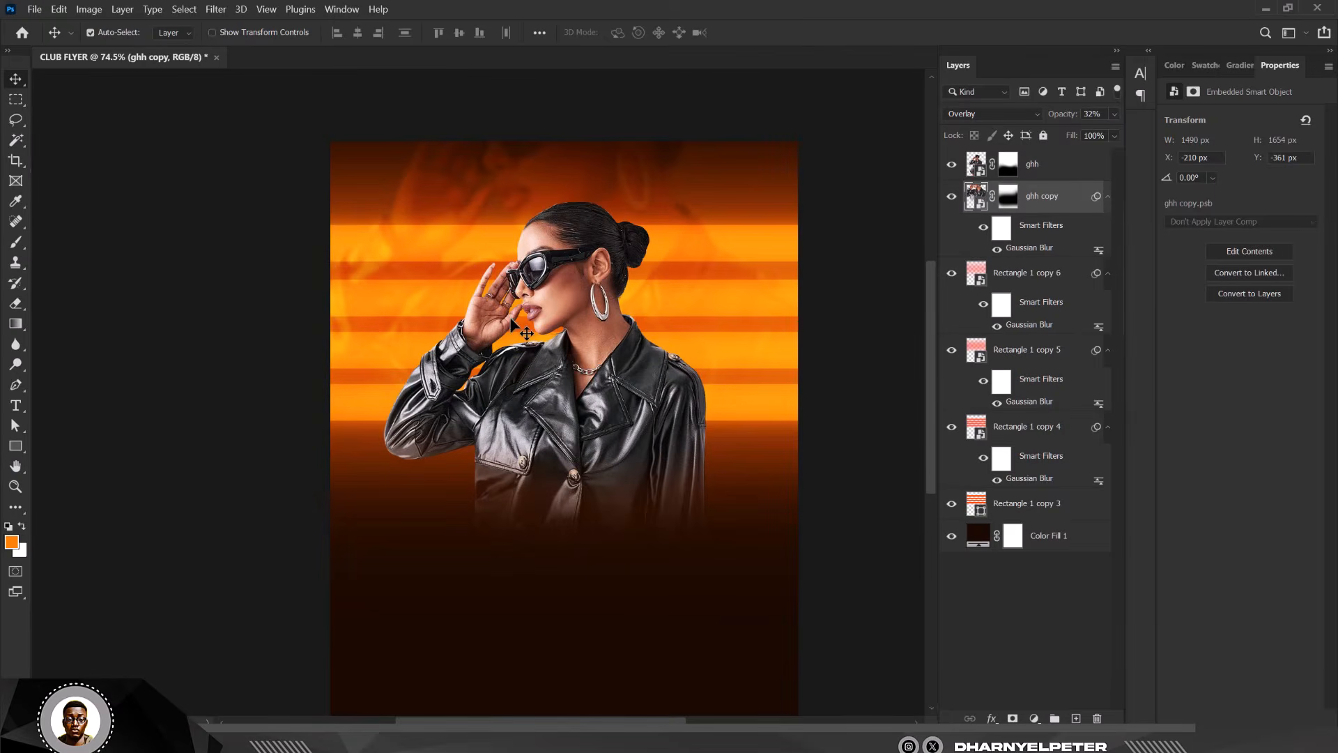
Enlarge the front model image by roughly a tenth and shift it slightly down and to the left on the flyer.
scroll(555, 286, "down", 2)
scroll(555, 302, "up", 1)
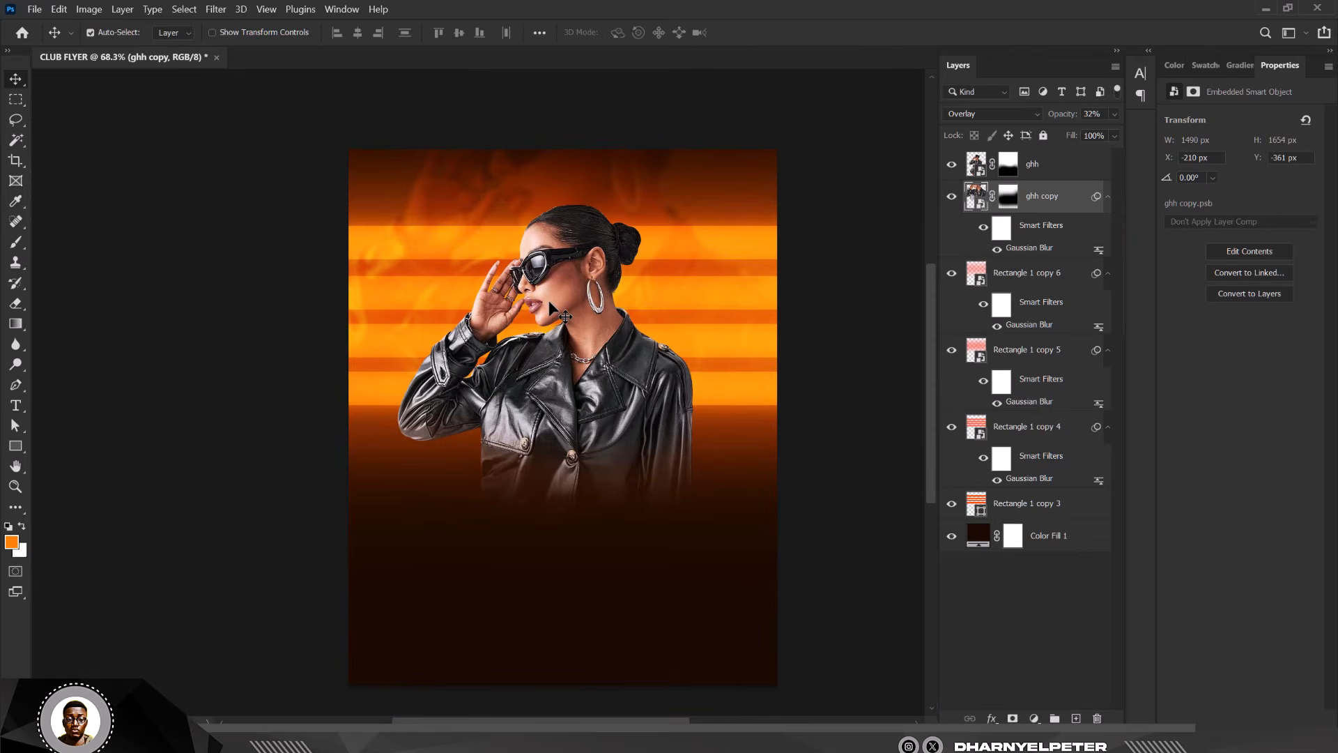
left_click(549, 300)
key("ctrl+t")
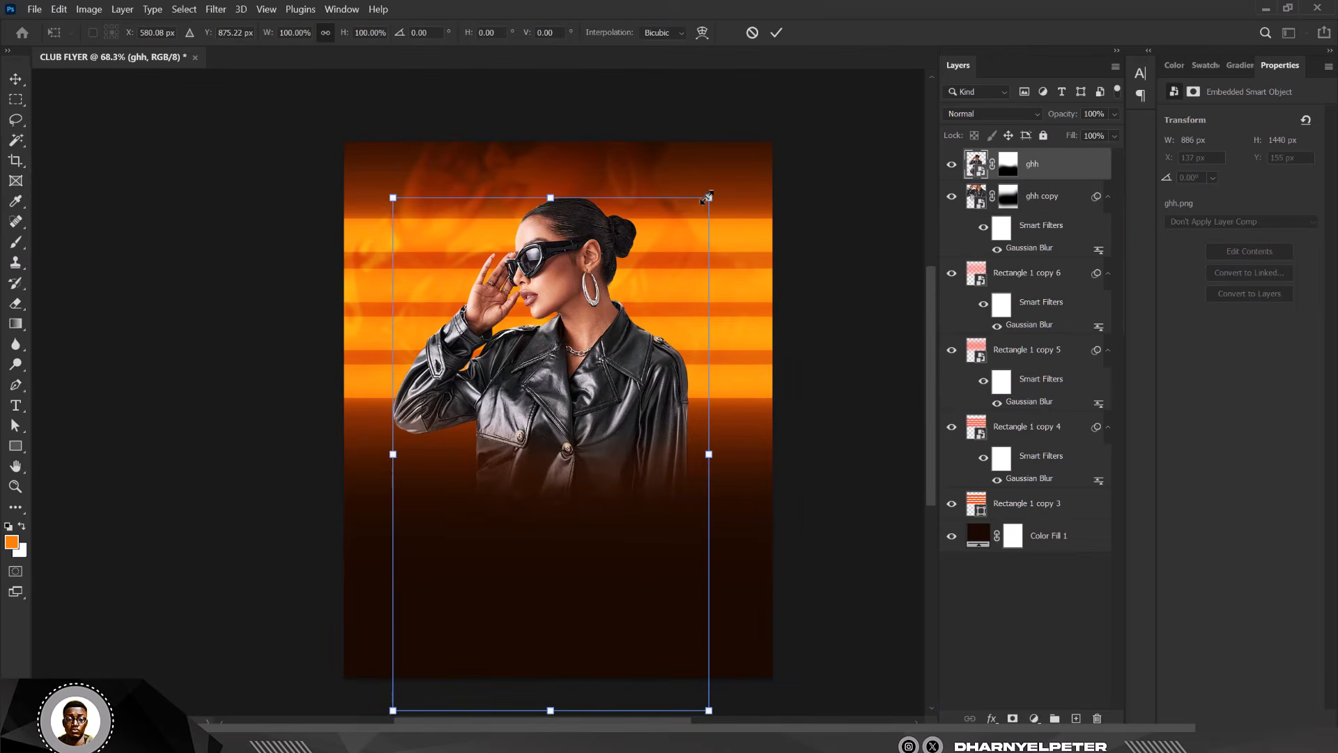
left_click_drag(706, 198, 722, 175)
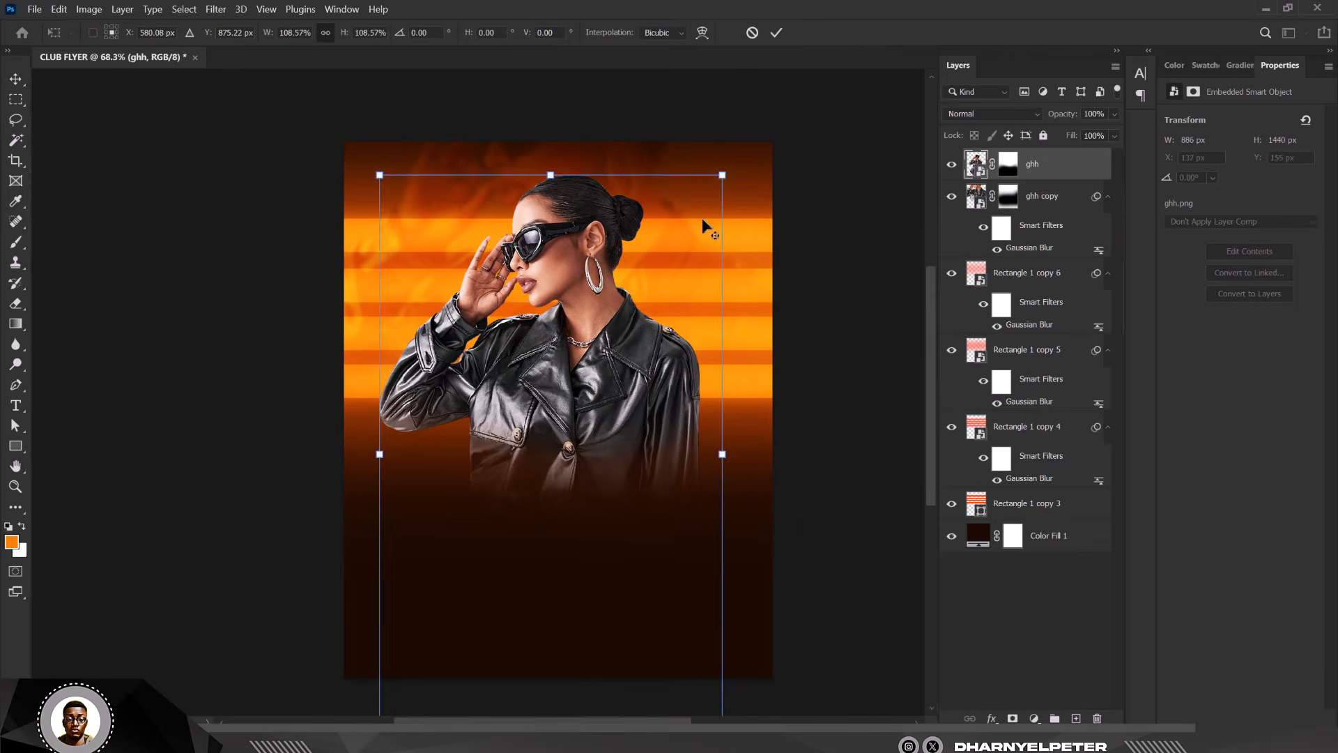
left_click_drag(613, 346, 607, 352)
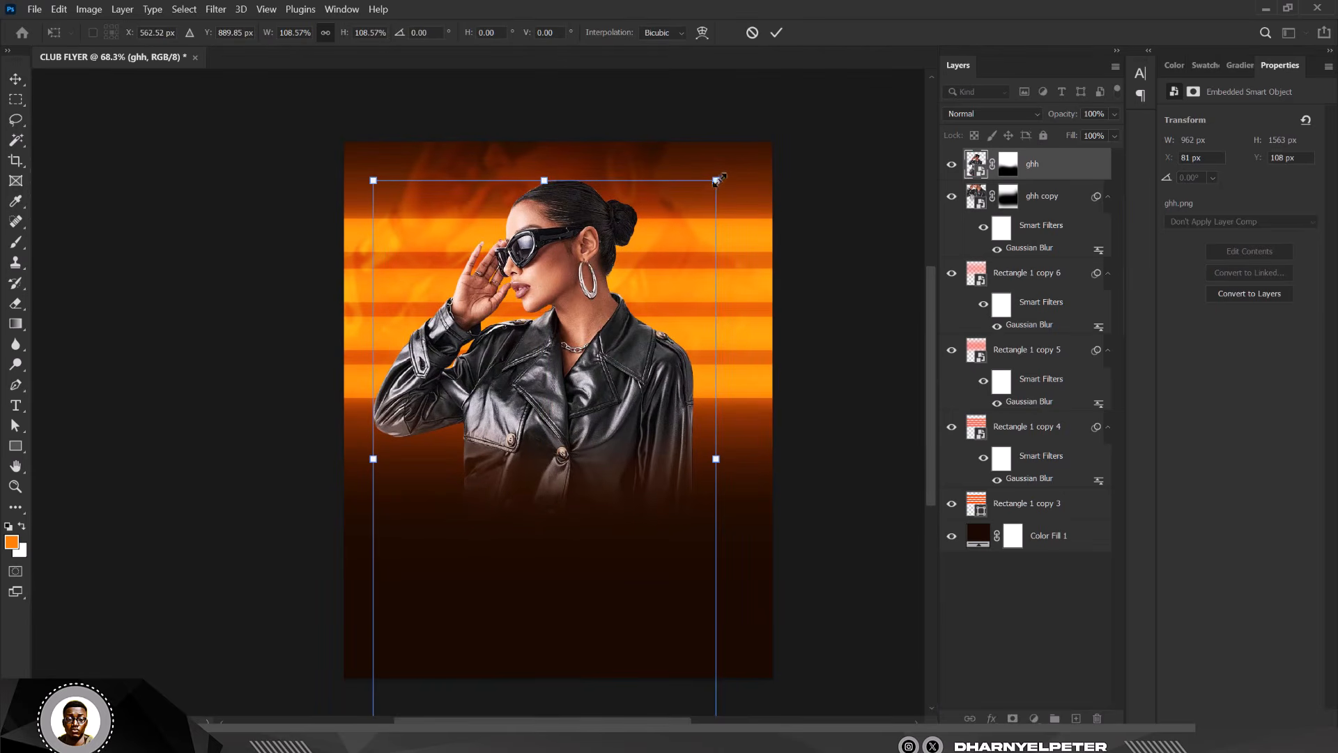
left_click_drag(718, 180, 723, 168)
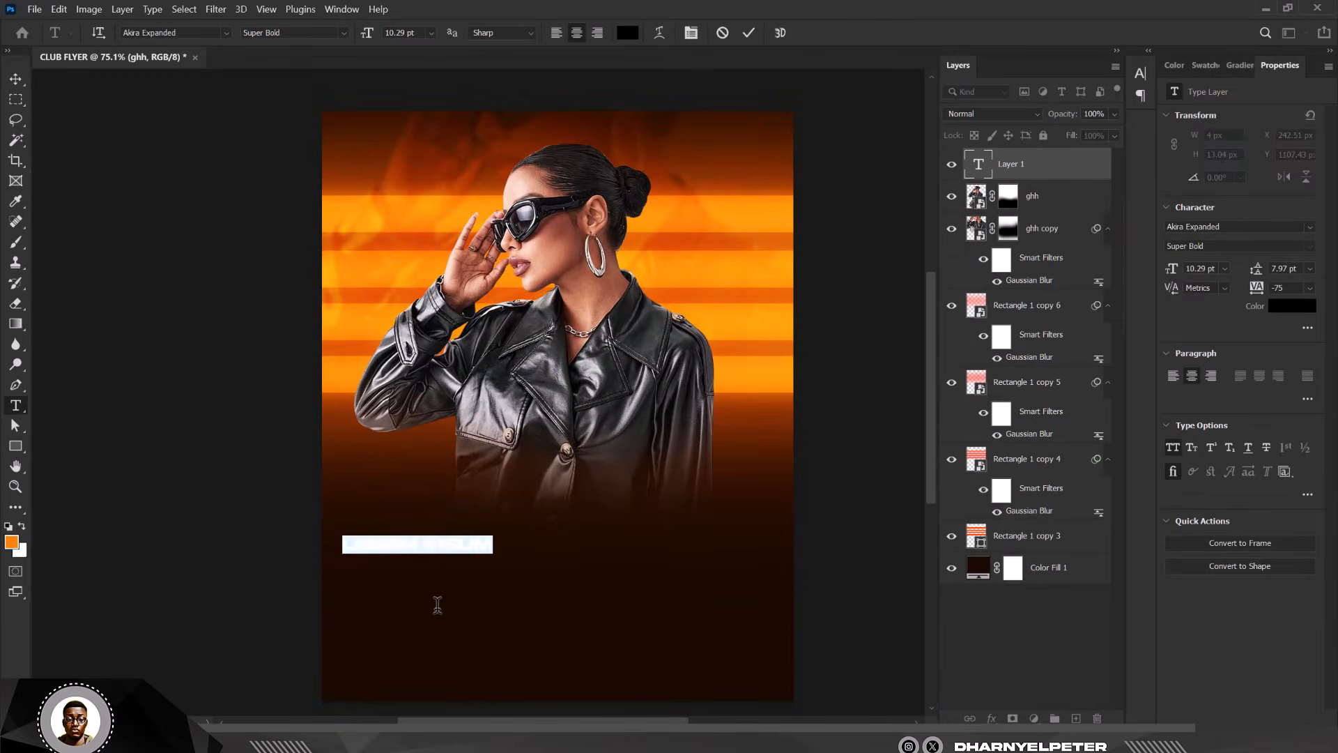
Add the title text "VIBES" and place it horizontally centered over the faded lower edge of the model.
type("VIBES")
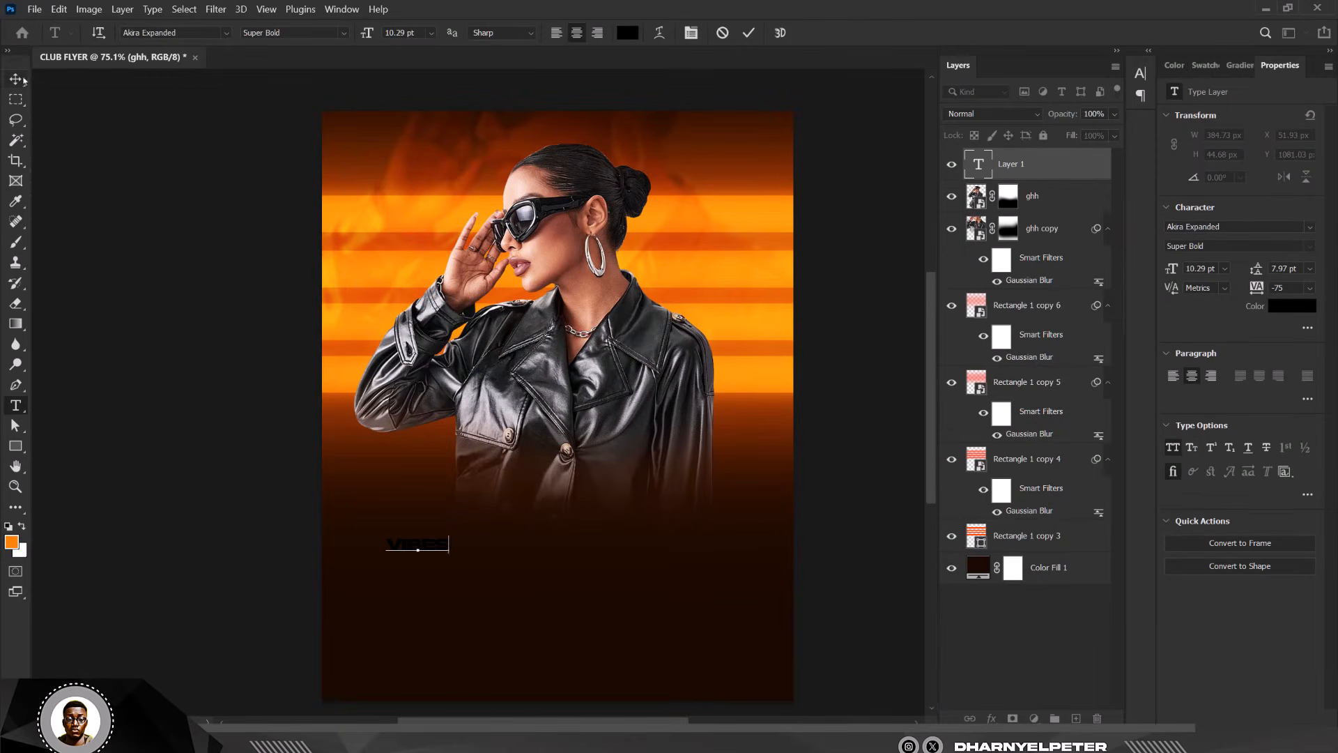
left_click(21, 80)
left_click_drag(419, 544, 541, 529)
Set the VIBES text in the Sage font with the Grotesk style and color it white.
left_click(1310, 227)
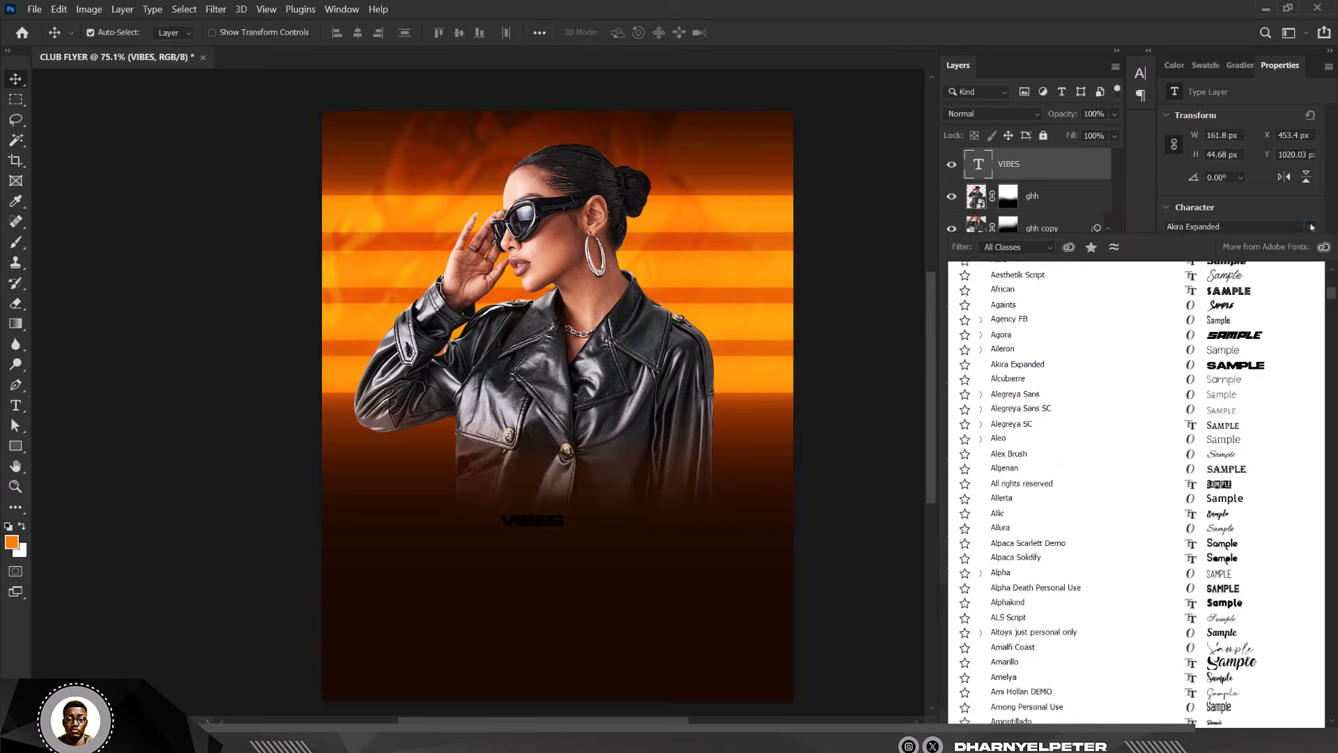
left_click(1066, 363)
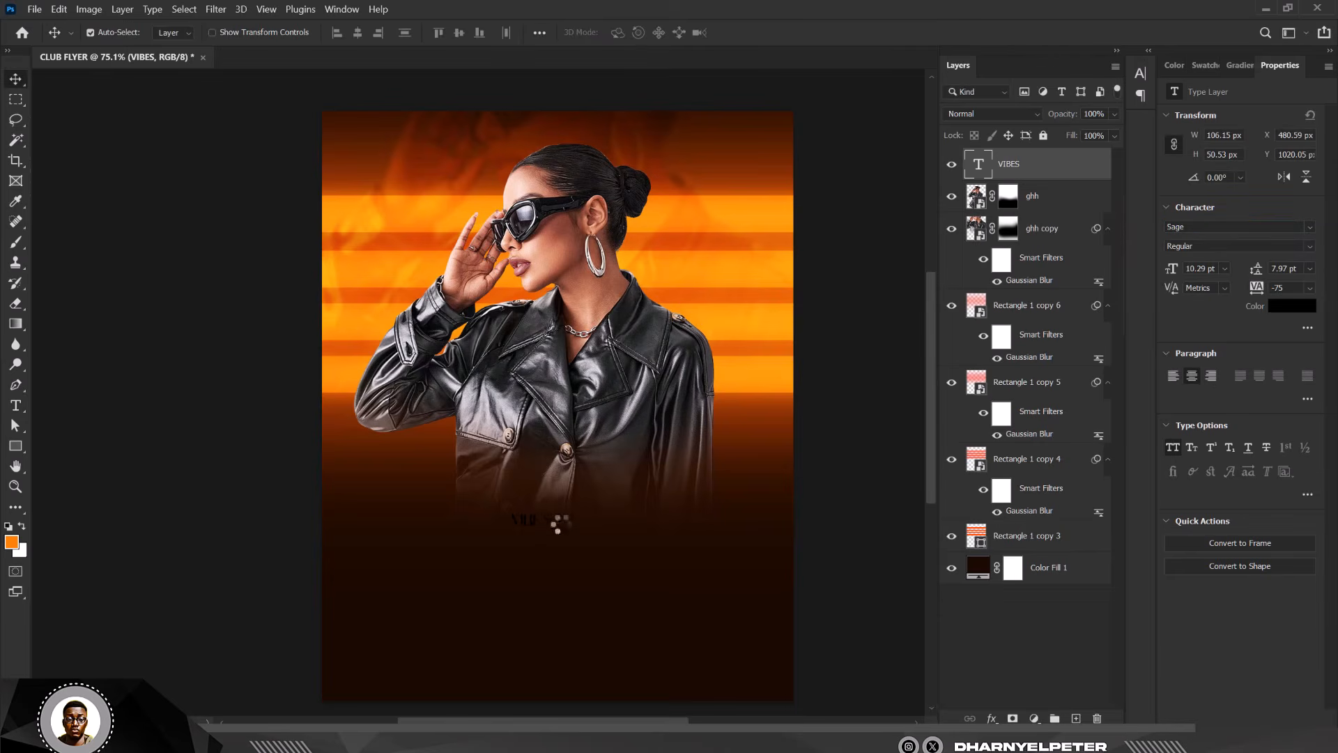
left_click(1311, 246)
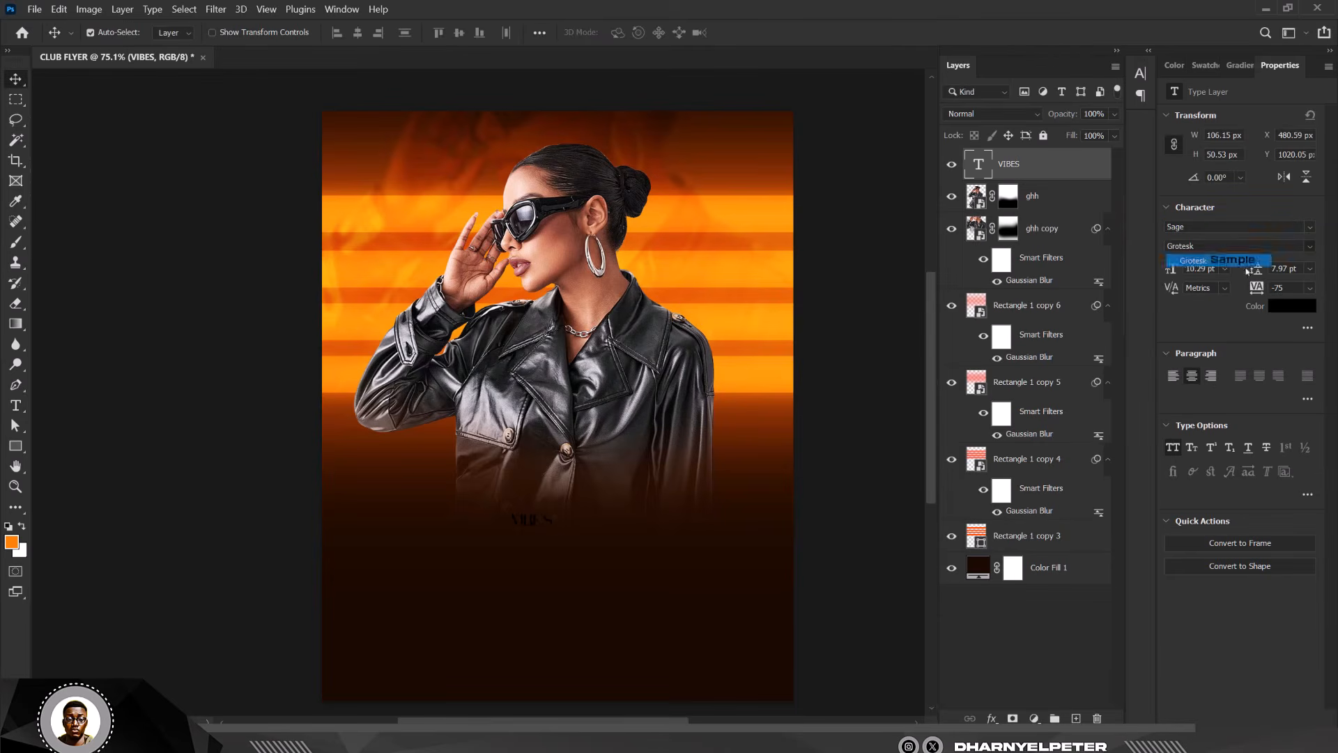
left_click(1185, 263)
left_click(1292, 305)
left_click(732, 211)
key("Return")
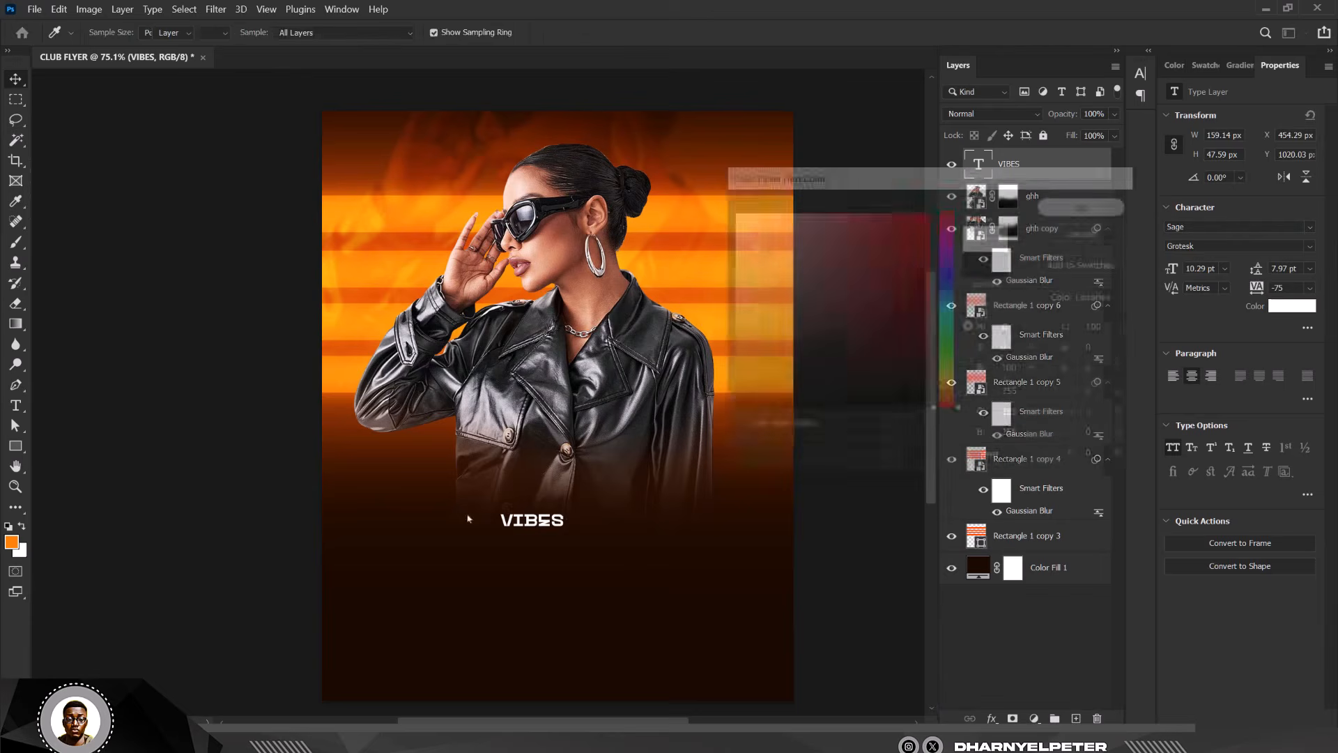
Scale the VIBES title to about 501% and center it horizontally at X 600 px.
key("ctrl+t")
left_click_drag(563, 531, 618, 528)
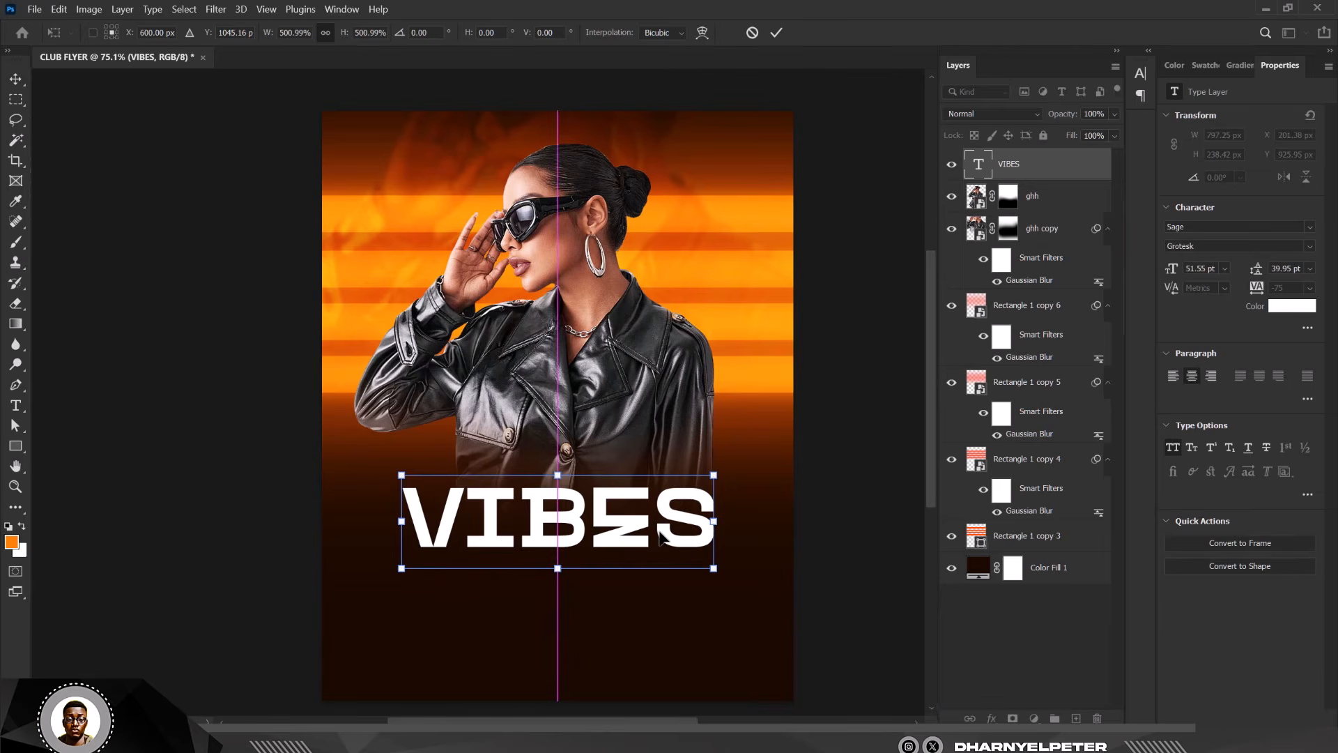
scroll(442, 504, "down", 3)
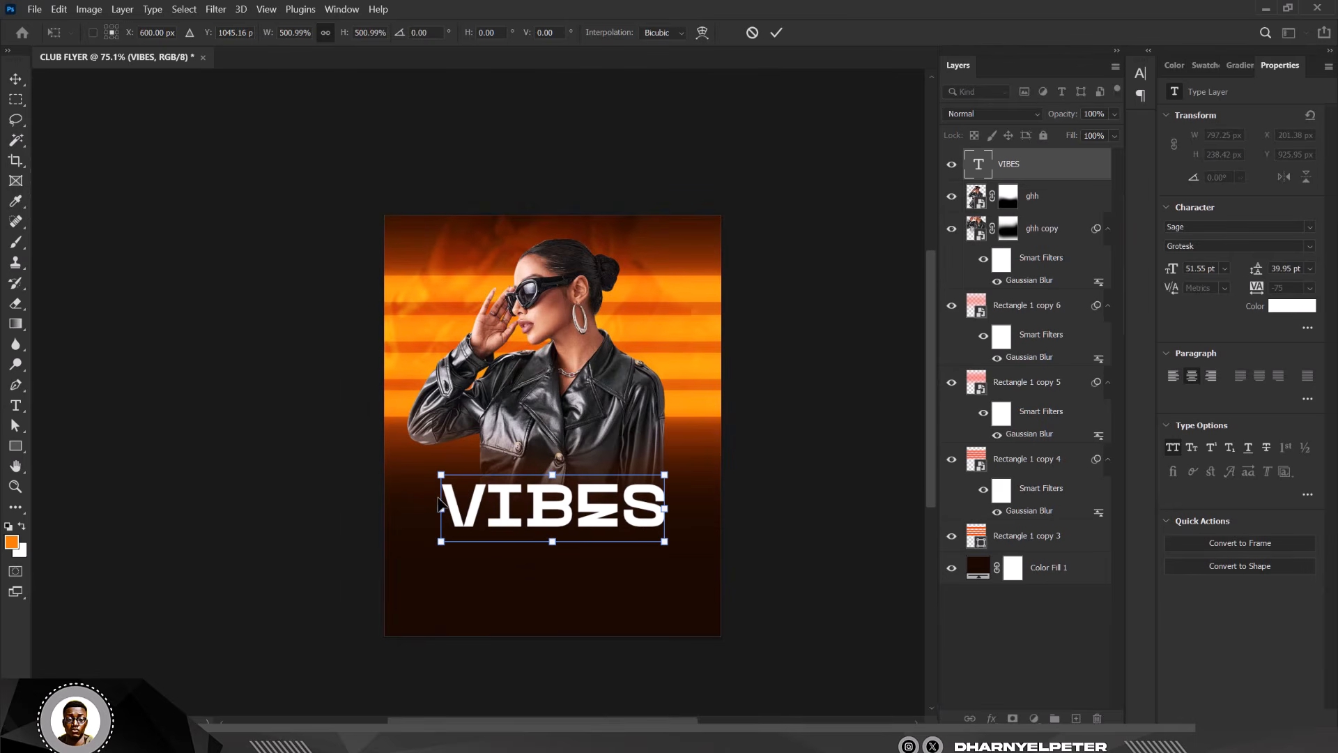
key("Return")
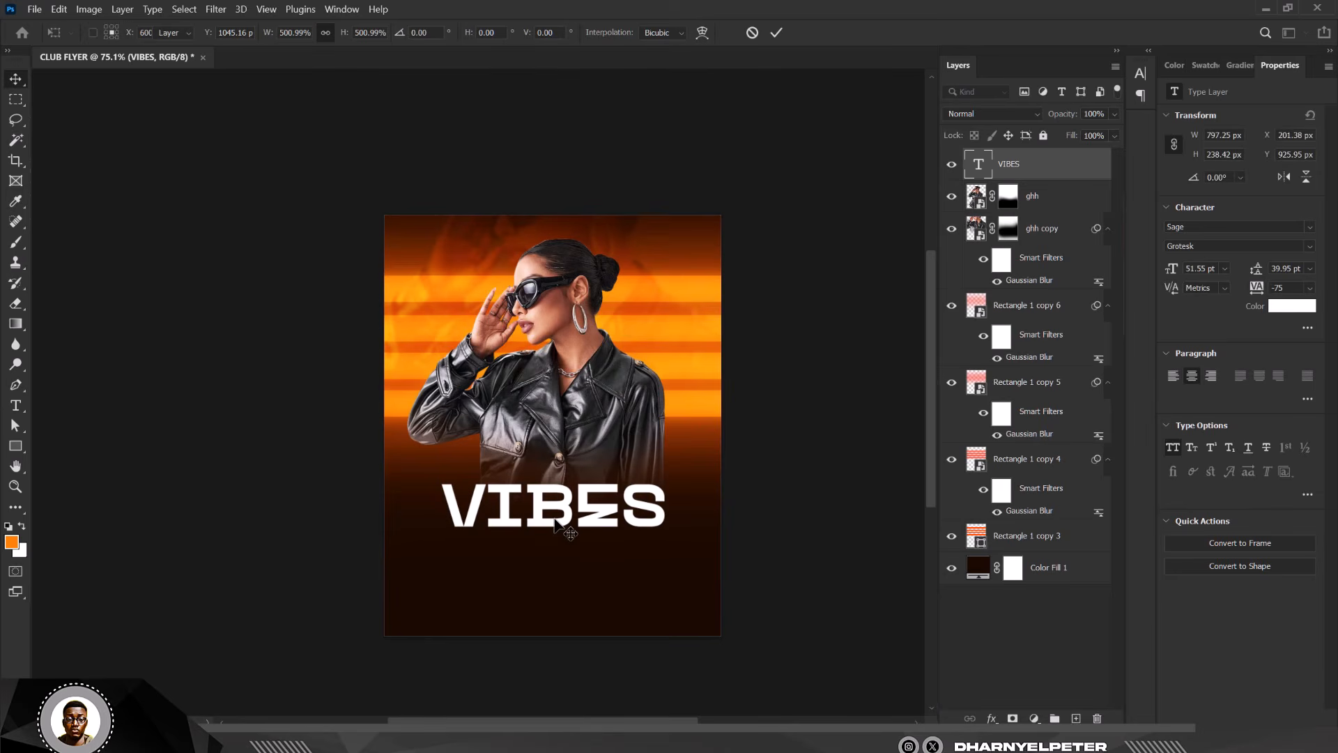
Duplicate the VIBES title and move the copy straight down to Y 1080.95 px, directly below the original.
scroll(555, 521, "up", 2)
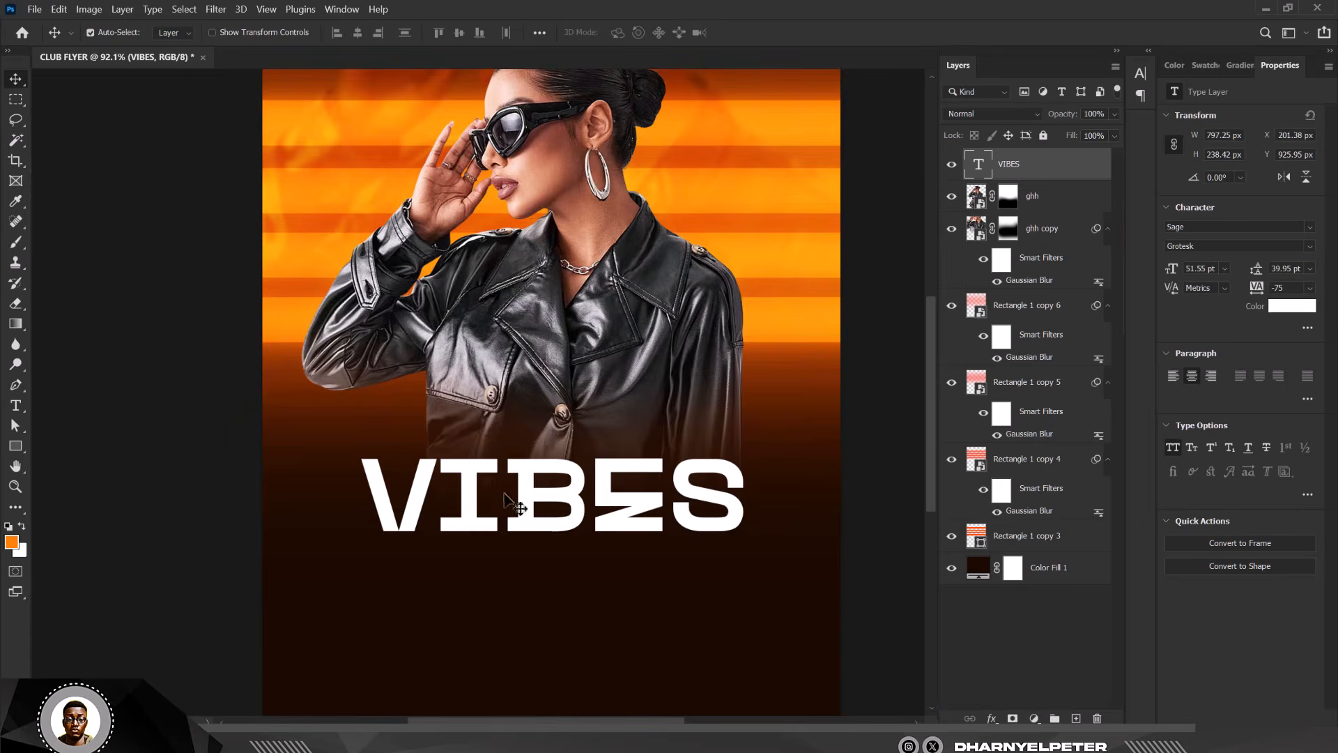
left_click_drag(403, 447, 399, 443)
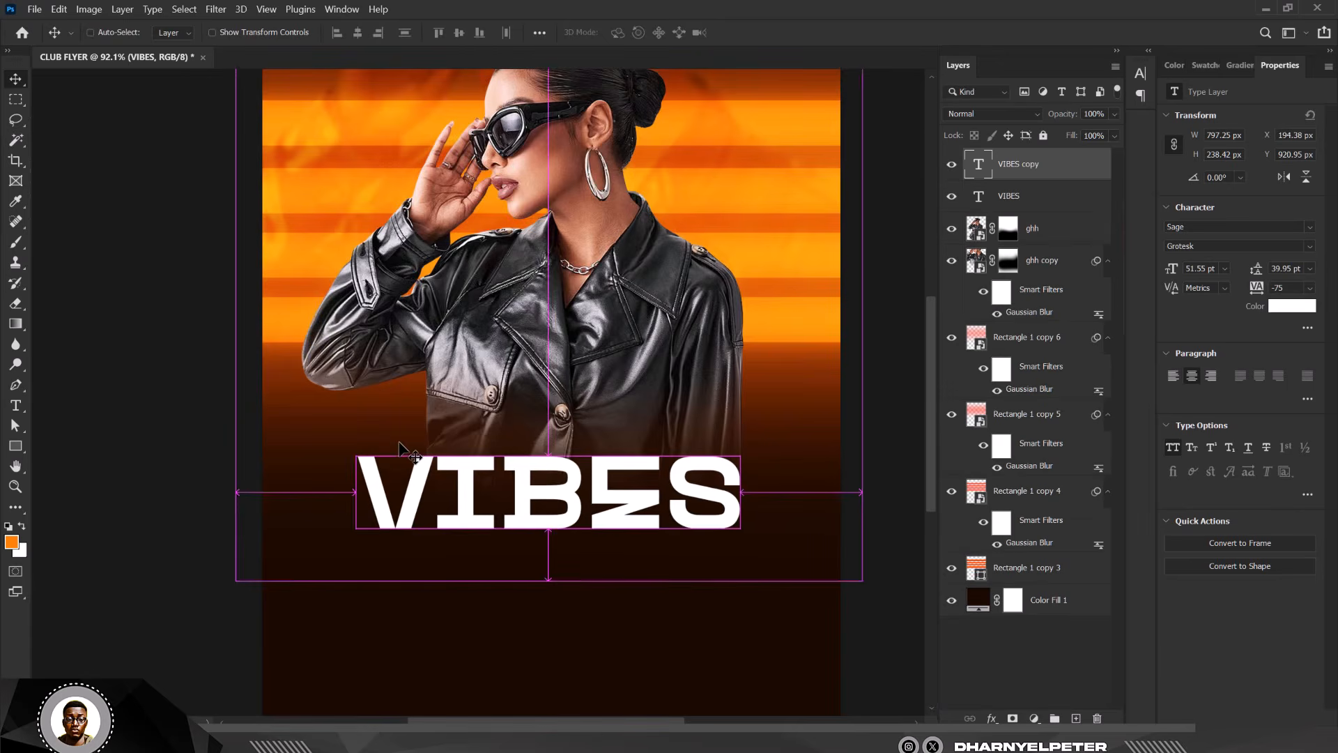
key("shift+Down")
key("shift+Down")
key("shift+Down")
key("shift+Down")
key("shift+Down")
key("shift+Down")
key("shift+Down")
key("shift+Down")
key("shift+Down")
key("shift+Down")
key("shift+Down")
key("shift+Down")
key("shift+Down")
key("shift+Down")
key("shift+Down")
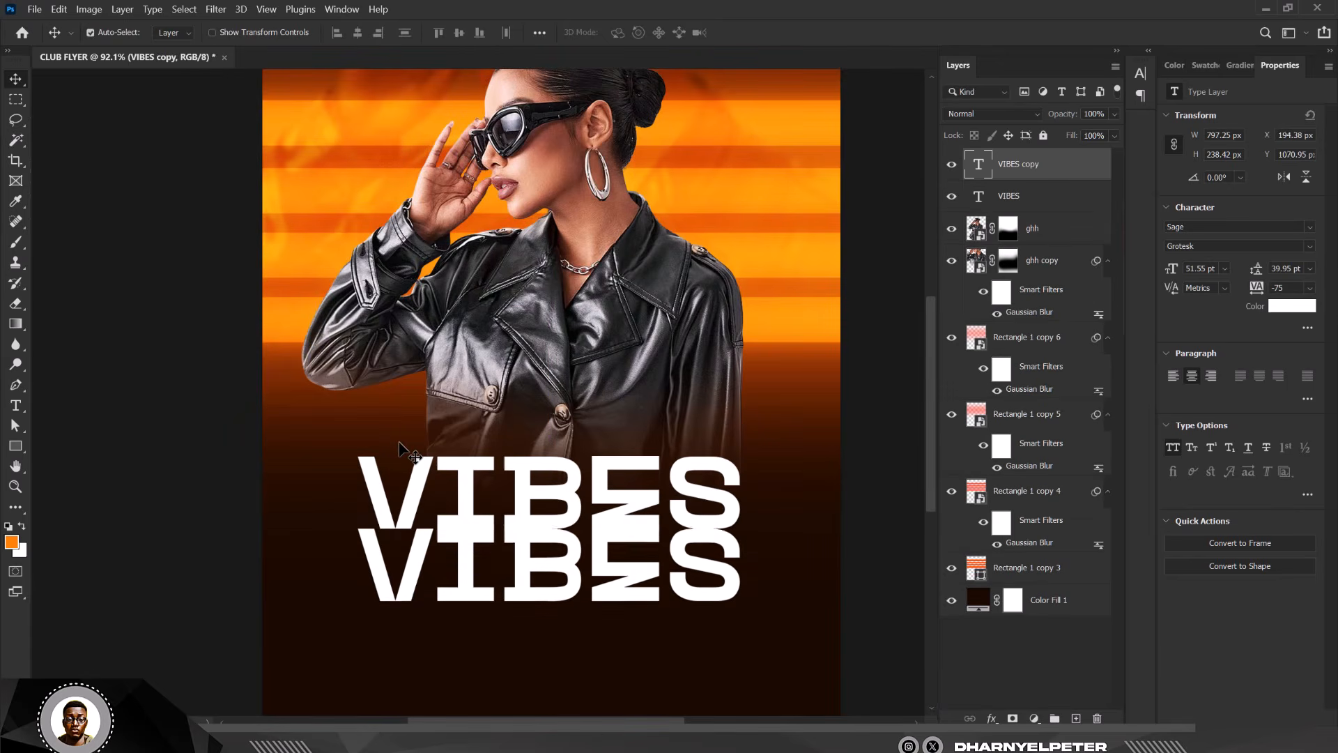
key("shift+Down")
Replace the wording of the lower title copy with "GRIND".
double_click(979, 165)
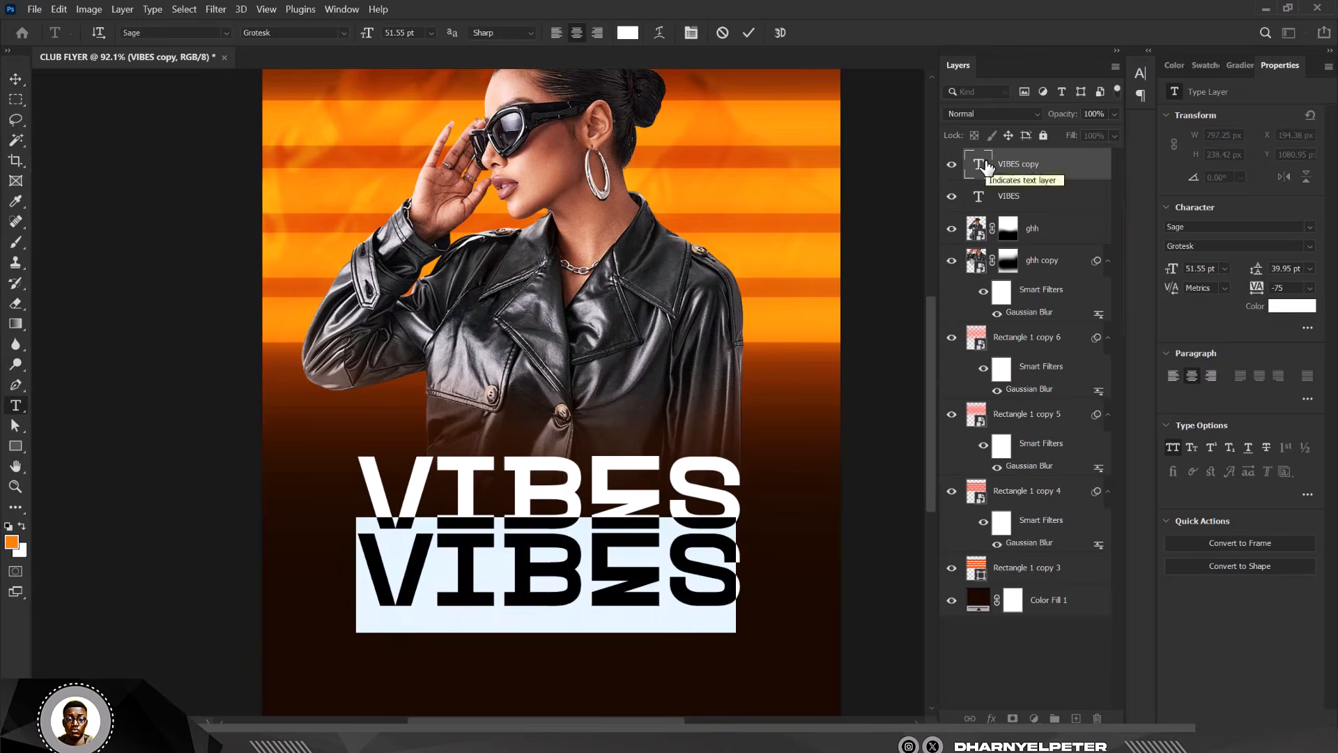
type("GRINDS")
left_click_drag(775, 578, 699, 580)
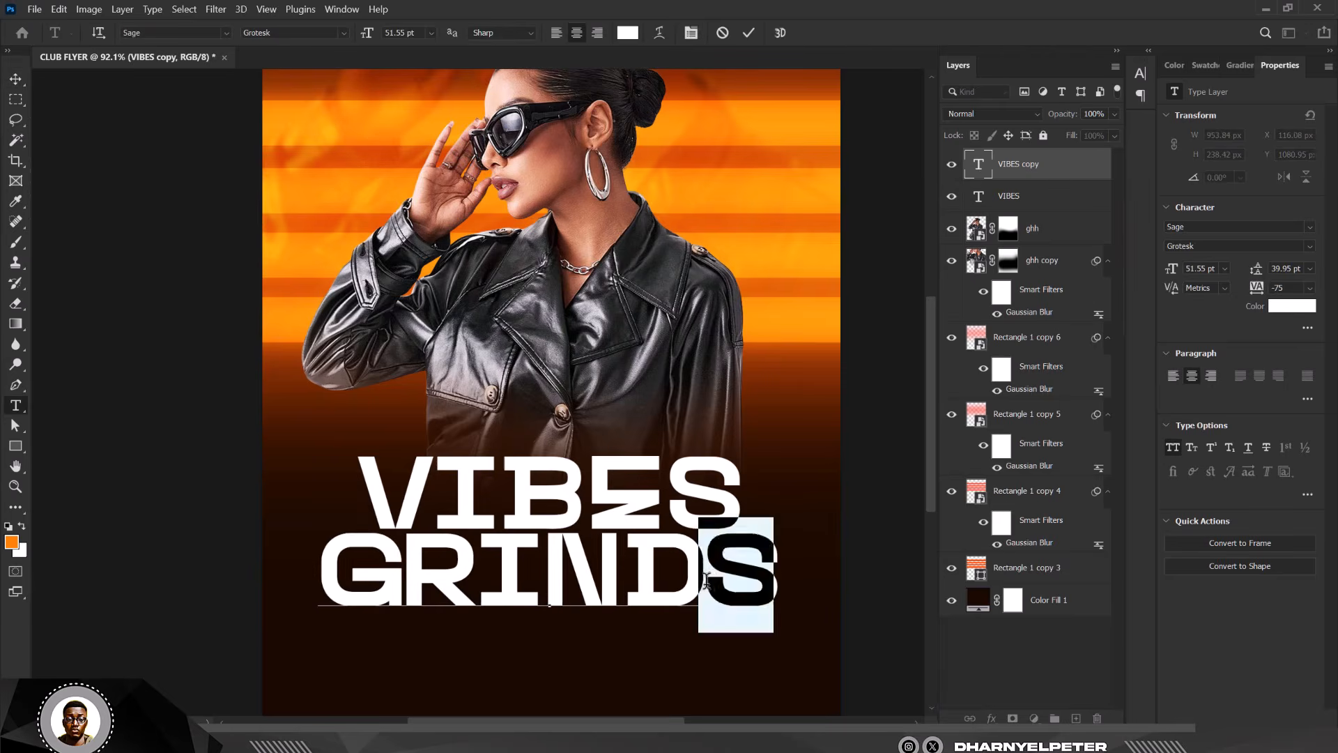
key("BackSpace")
key("ctrl+Return")
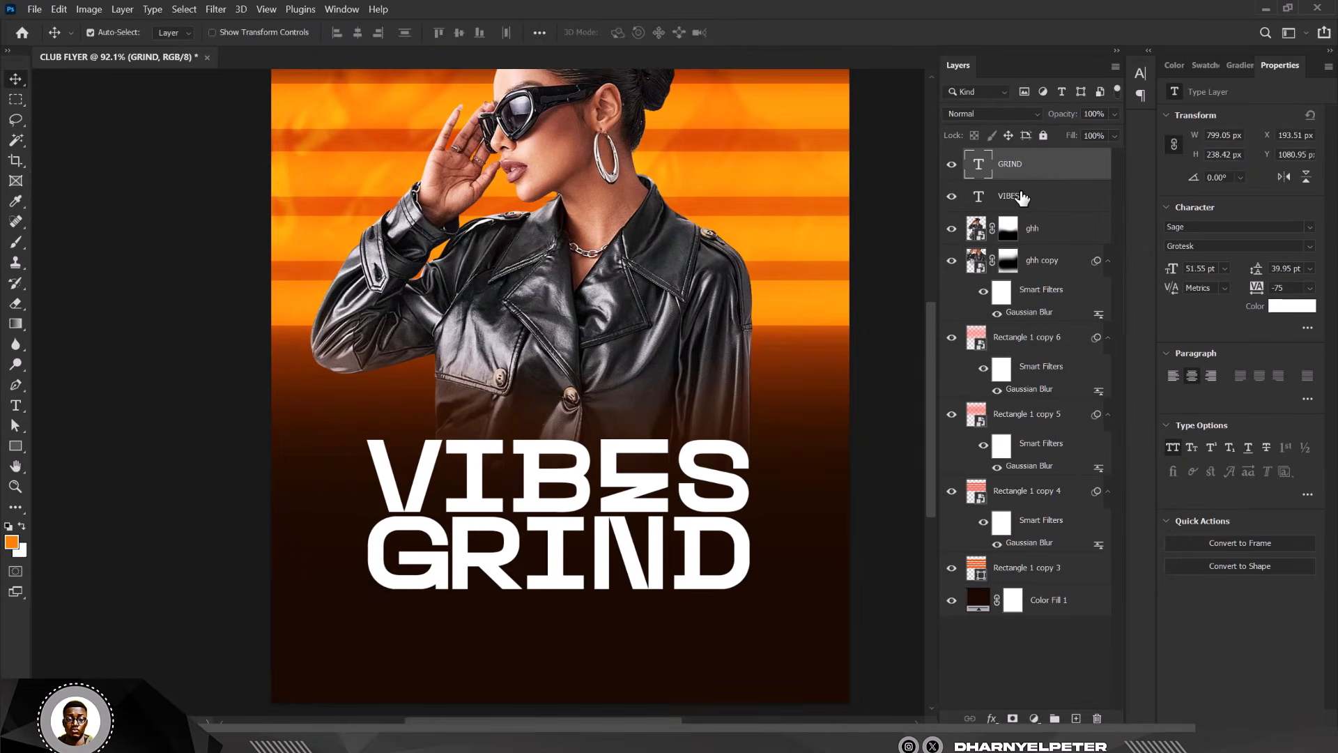
Set the tracking of both the VIBES and GRIND titles to -100 and move them together up to Y 882.16 px.
left_click(1021, 198, "shift")
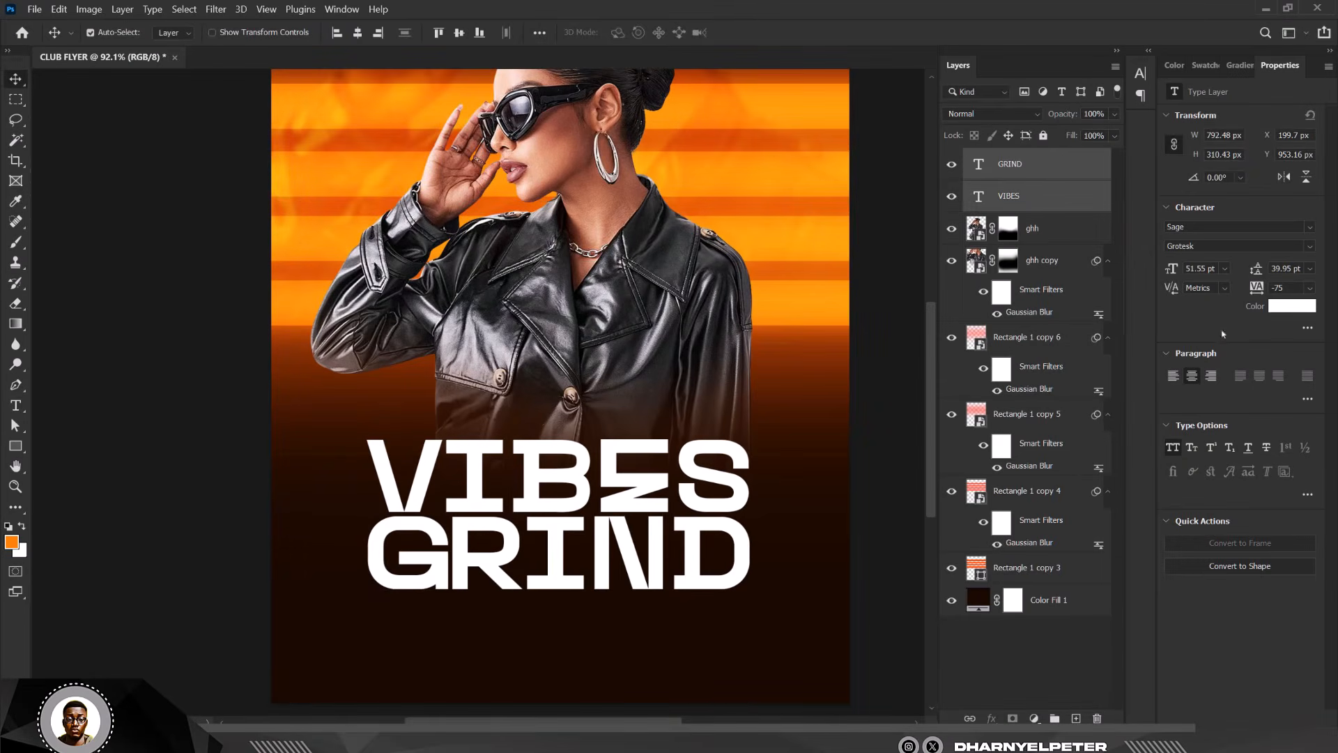
left_click(1310, 291)
left_click(1290, 297)
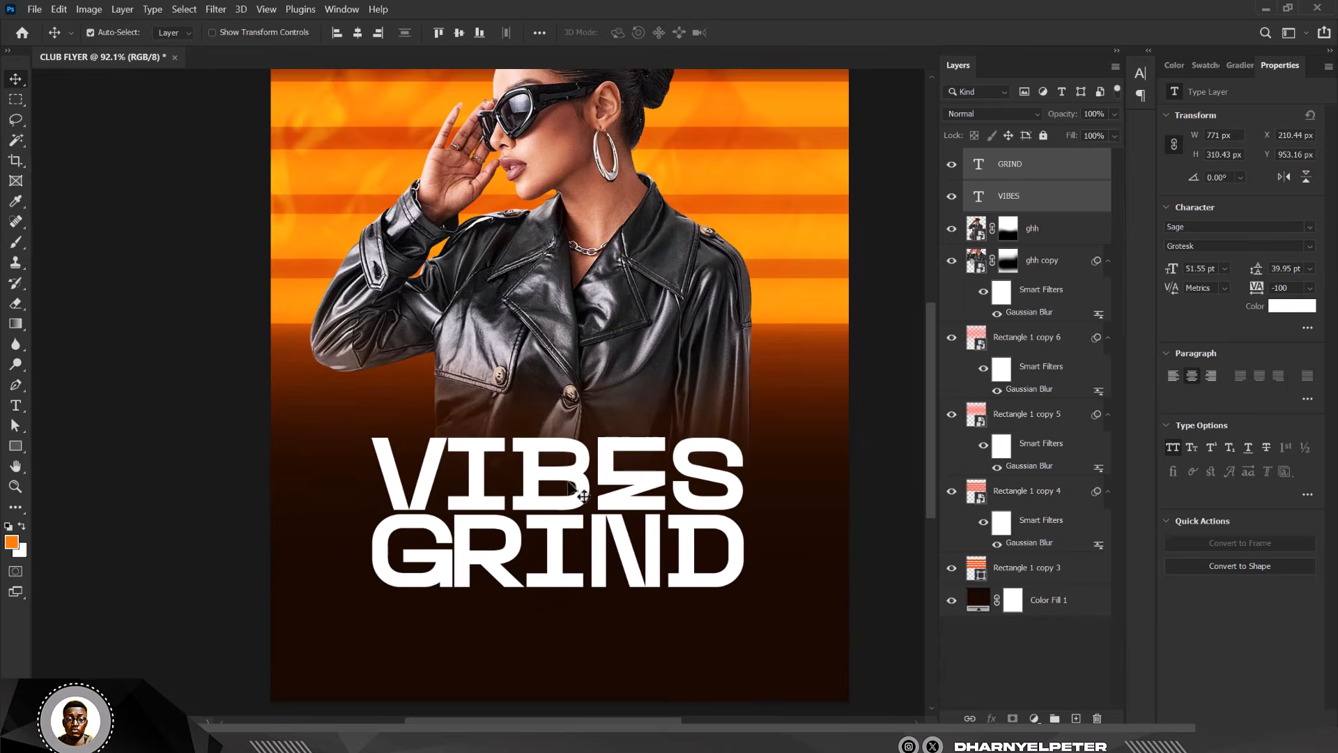
left_click_drag(569, 481, 611, 480)
Draw a rectangle of about 281 x 63 px over the gap between the VIBES and GRIND titles.
scroll(593, 589, "down", 2)
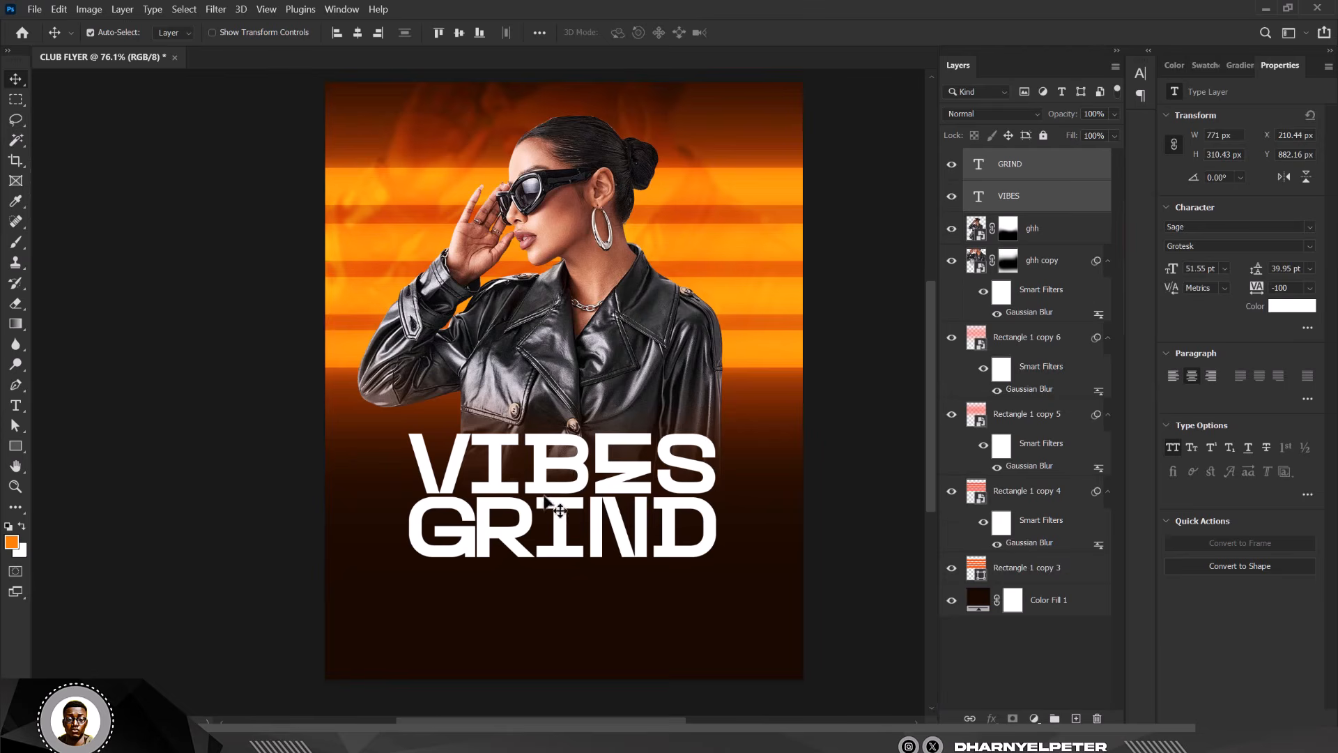
scroll(570, 473, "up", 2)
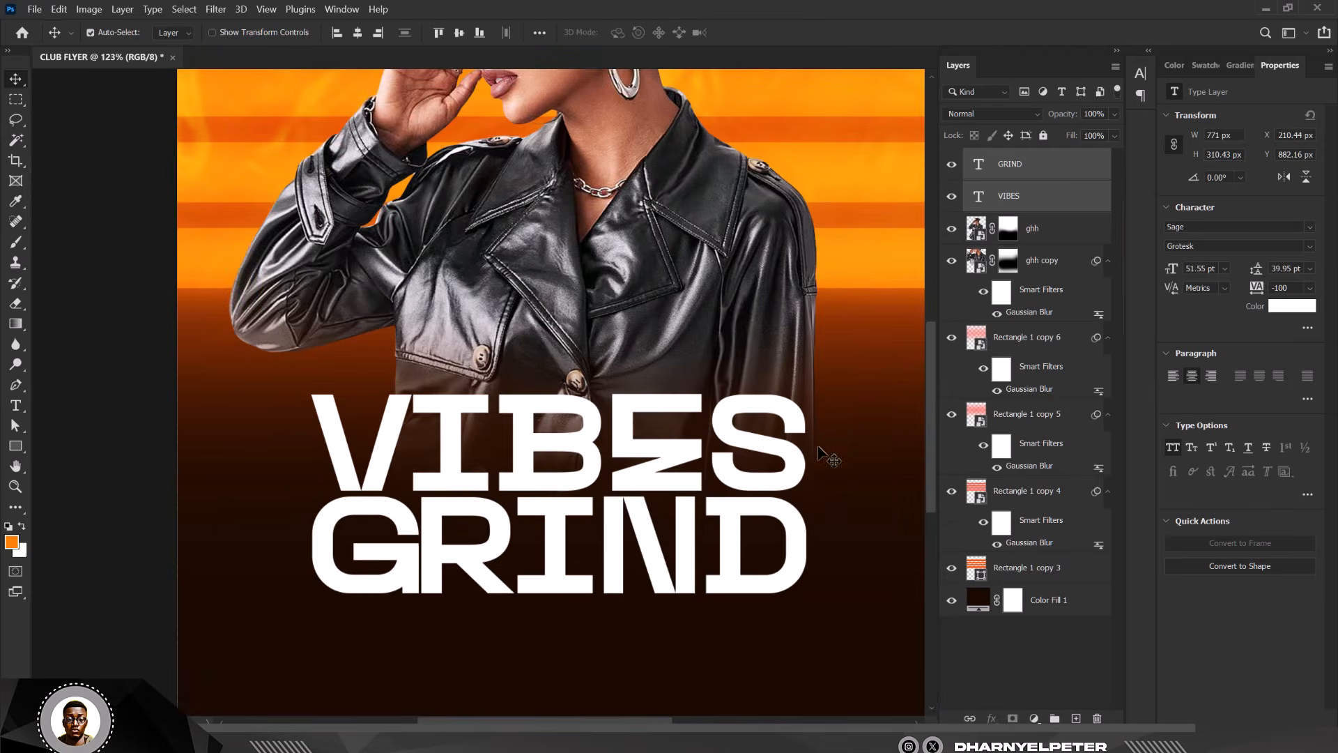
left_click(20, 450)
right_click(21, 453)
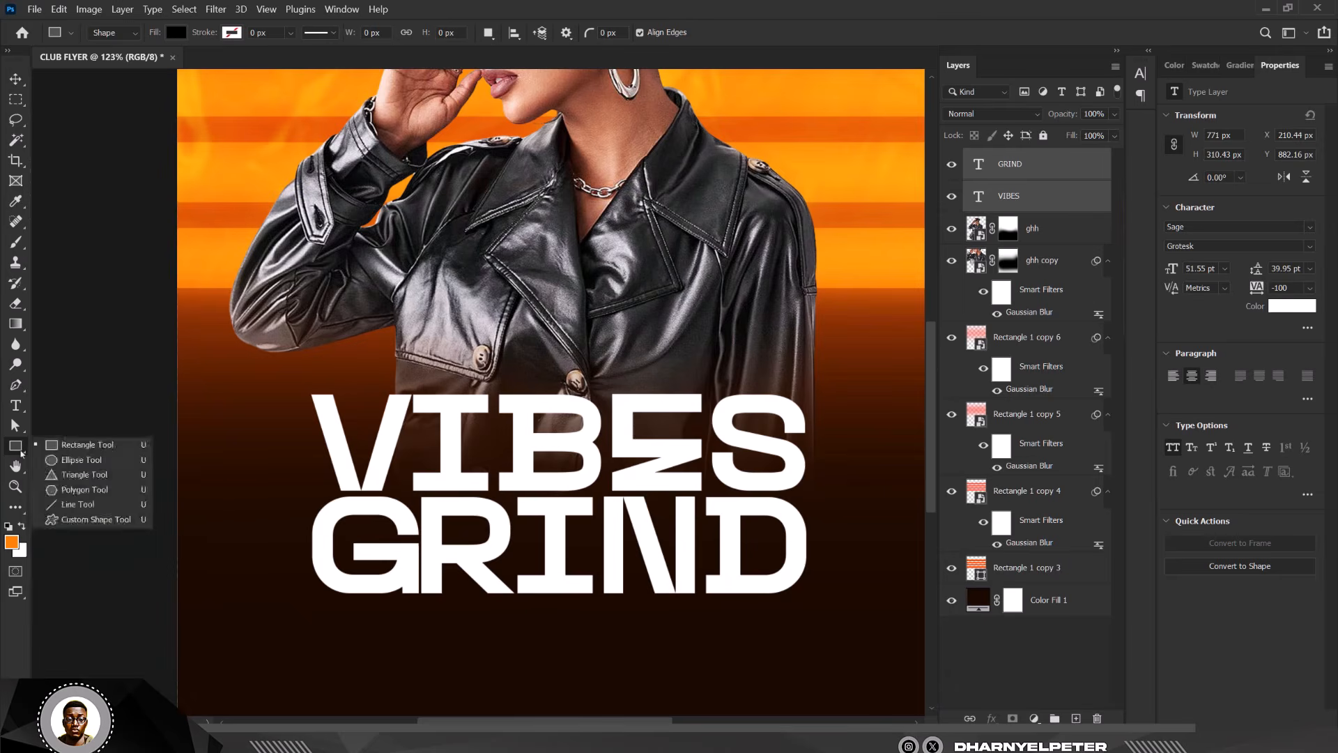
left_click(75, 448)
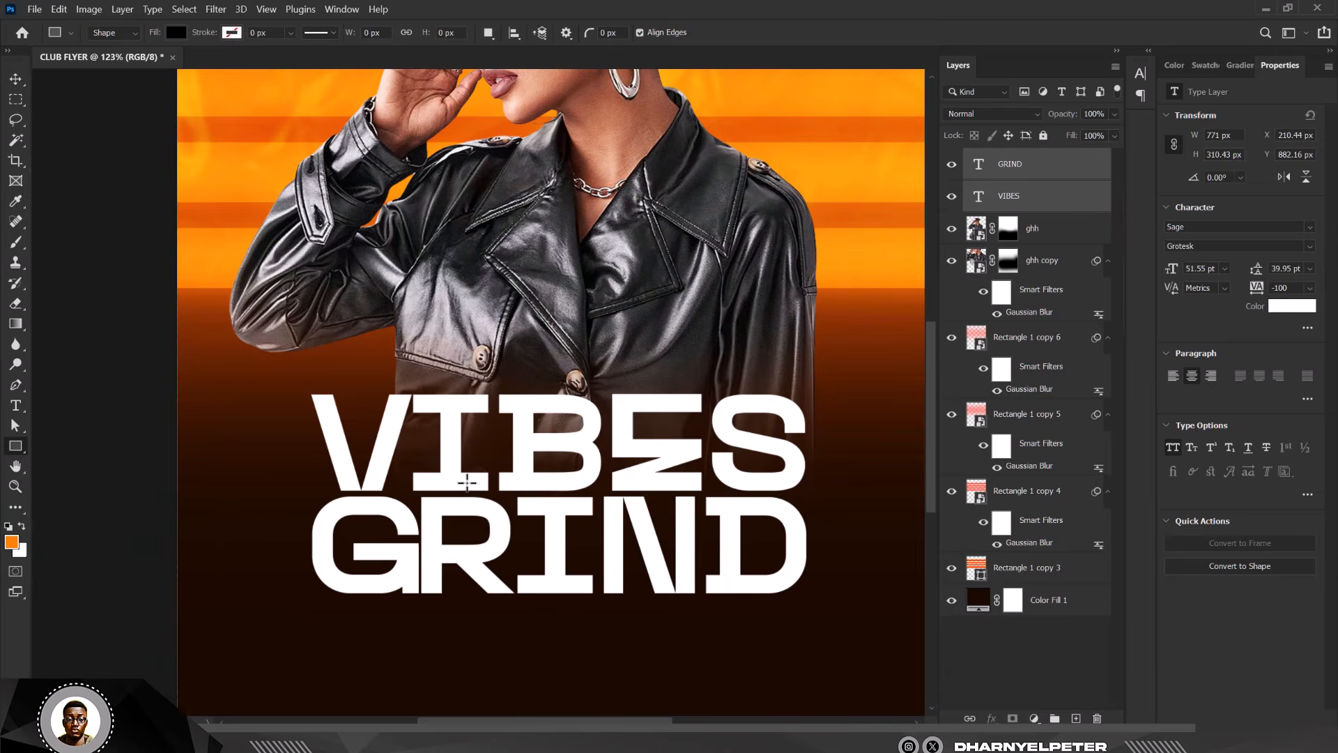
left_click_drag(466, 482, 647, 521)
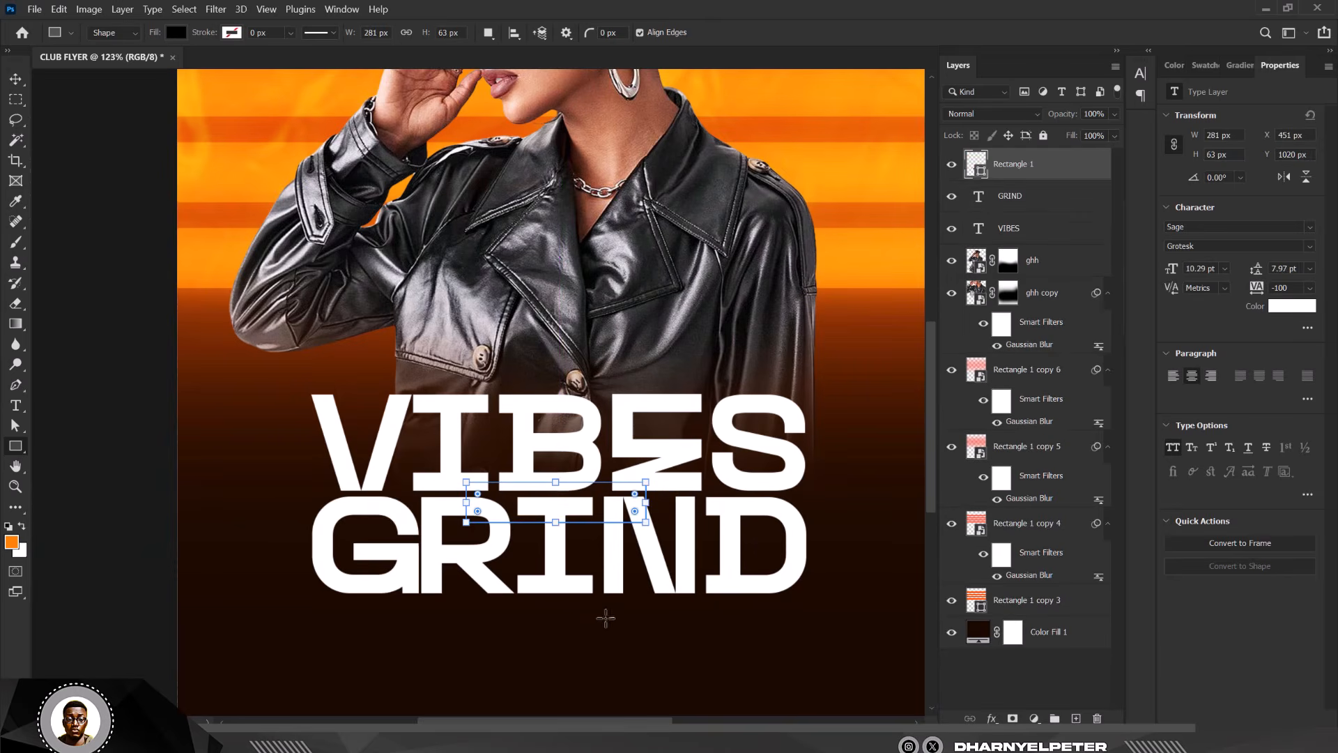
Round all corners of the rectangle to 31 px and move the pill to X 471 px, Y 1011 px.
scroll(478, 496, "up", 5)
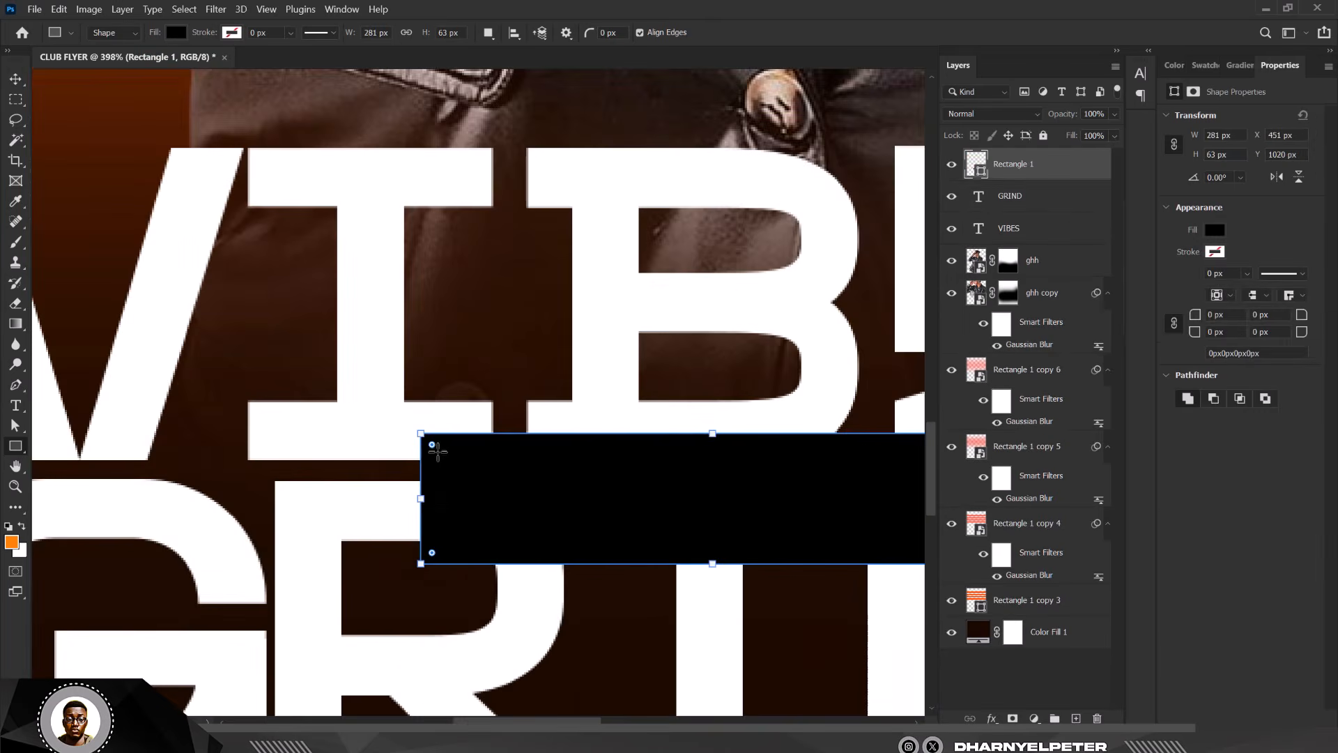
left_click_drag(432, 446, 516, 480)
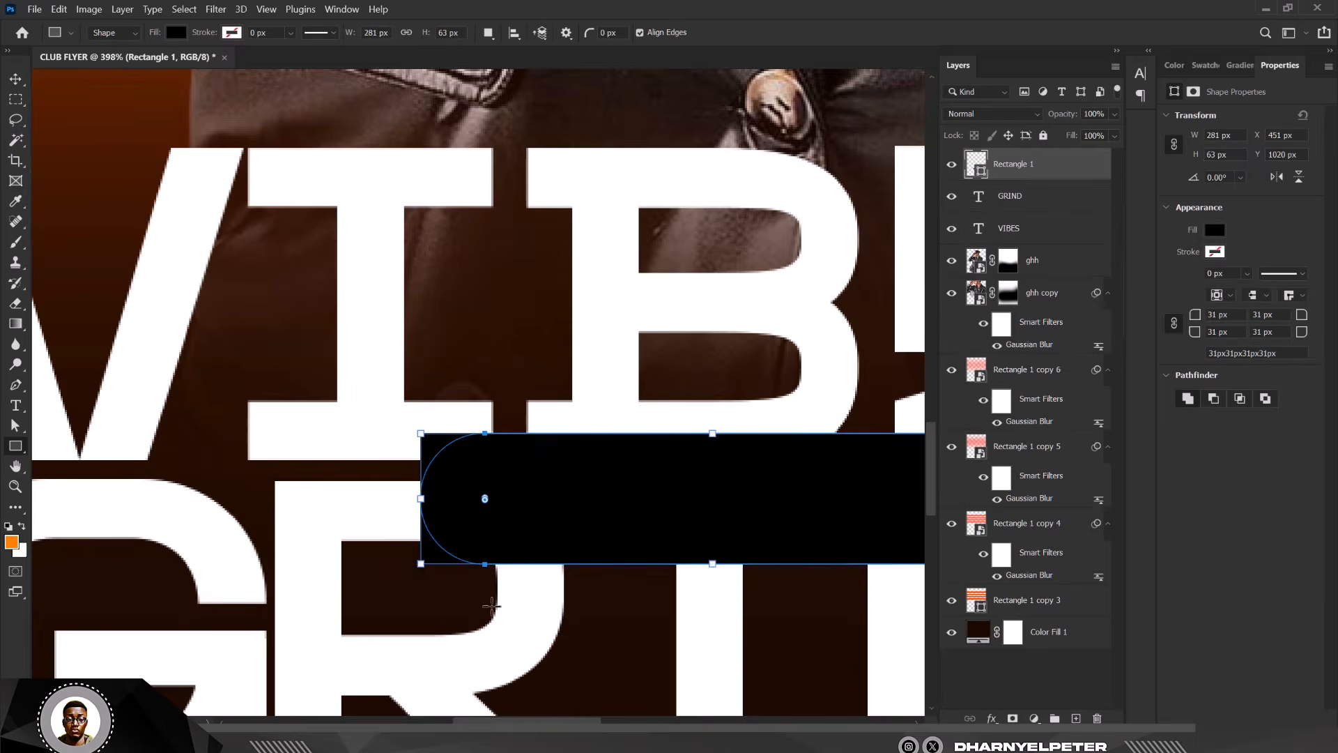
key("v")
scroll(550, 471, "down", 4)
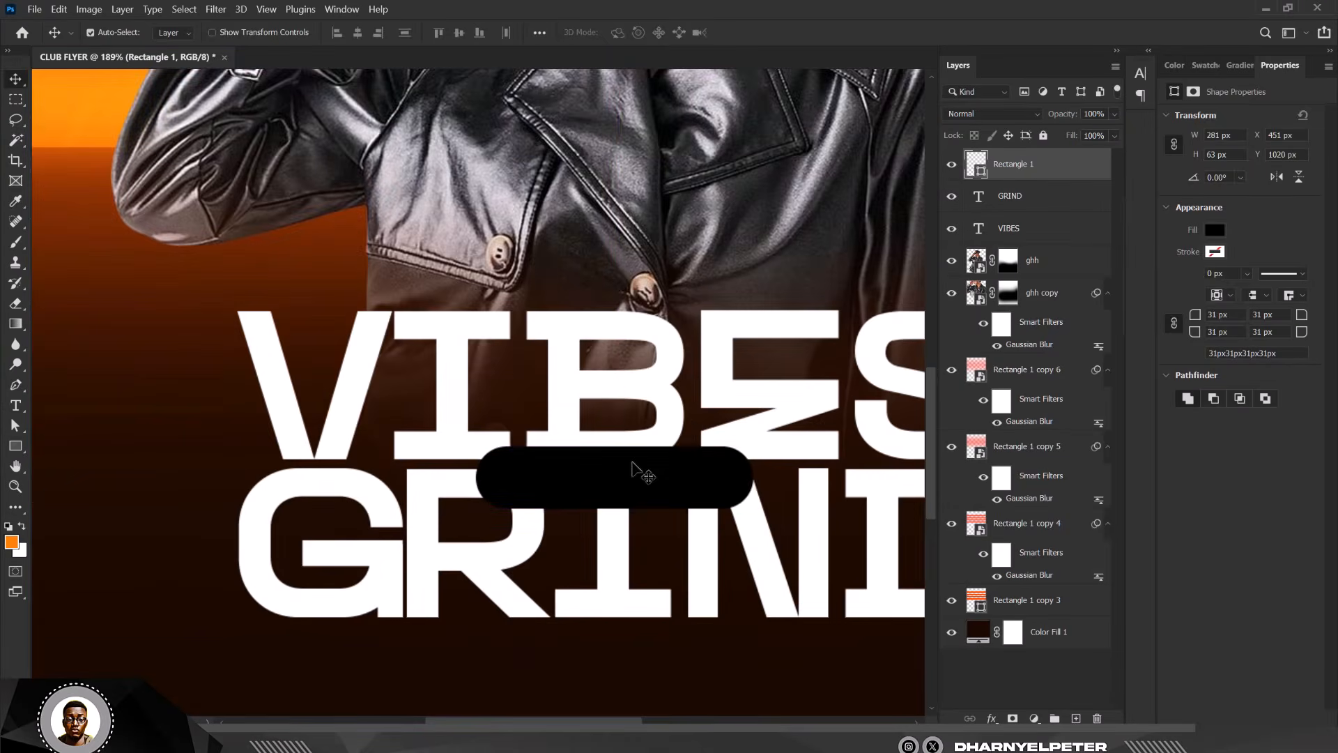
left_click_drag(631, 468, 655, 457)
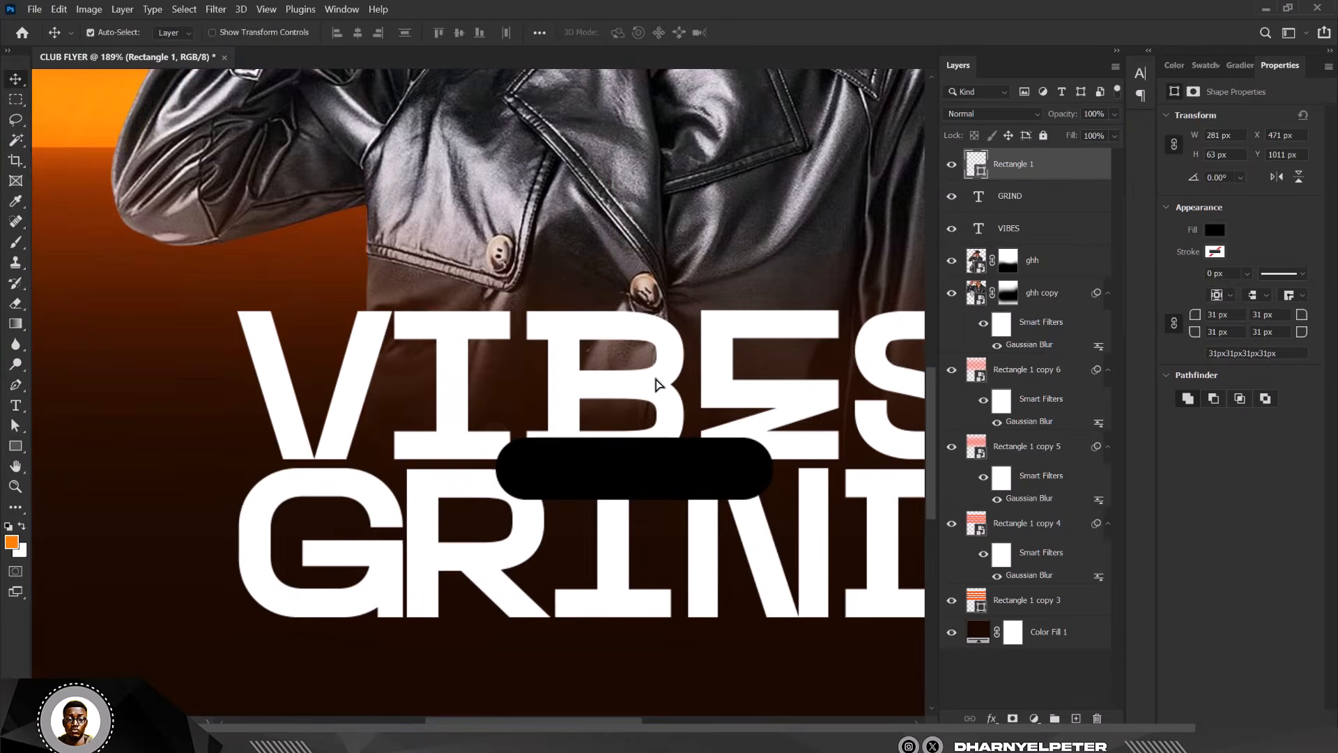
Fill the pill shape with orange ff9e0a sampled from the glowing bars and move it to X 455 px.
scroll(532, 412, "down", 3)
scroll(537, 397, "up", 1)
scroll(537, 398, "down", 4)
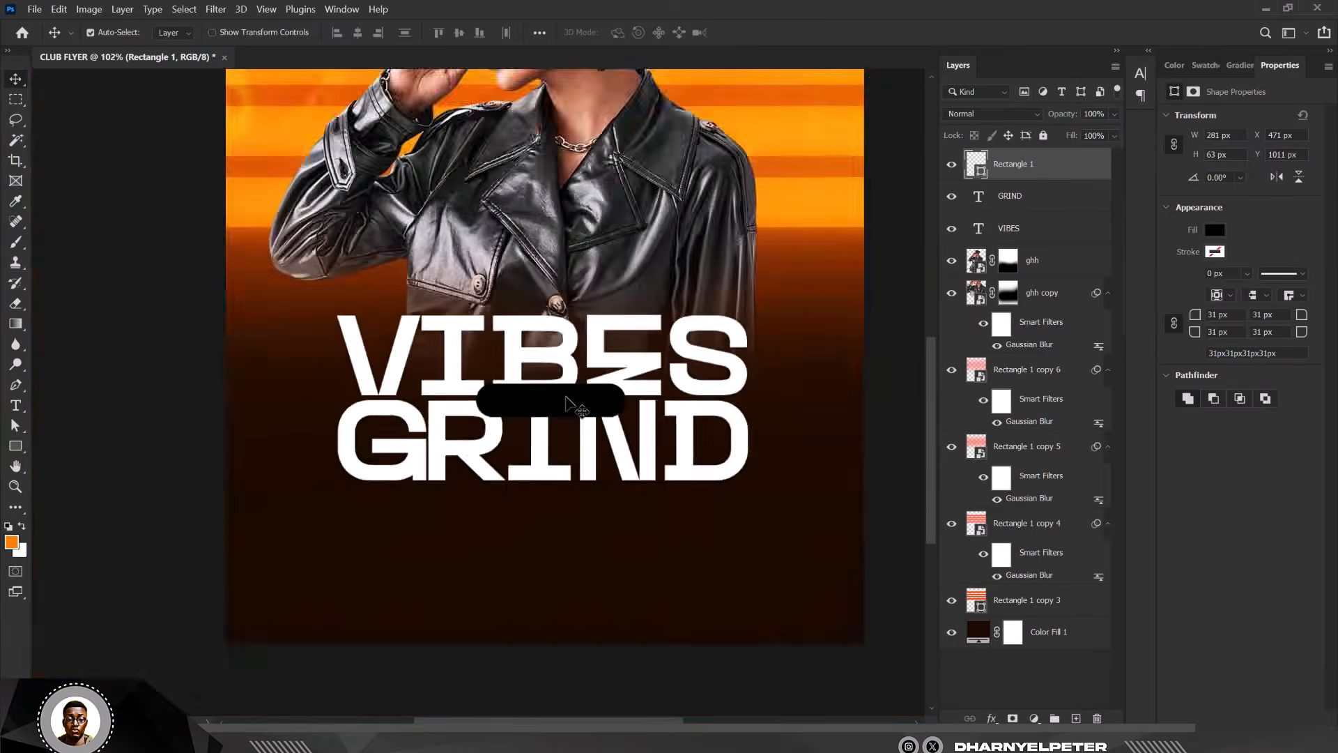
scroll(570, 380, "up", 5)
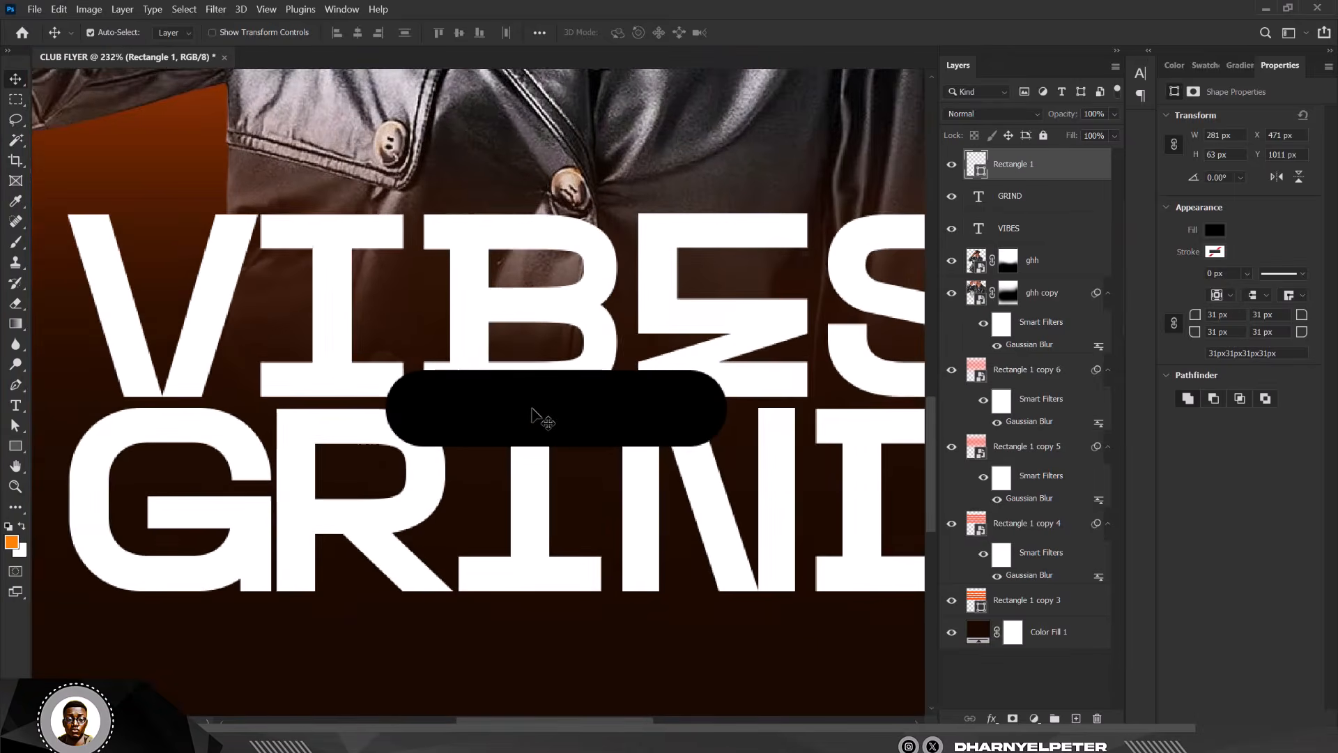
scroll(640, 362, "down", 5)
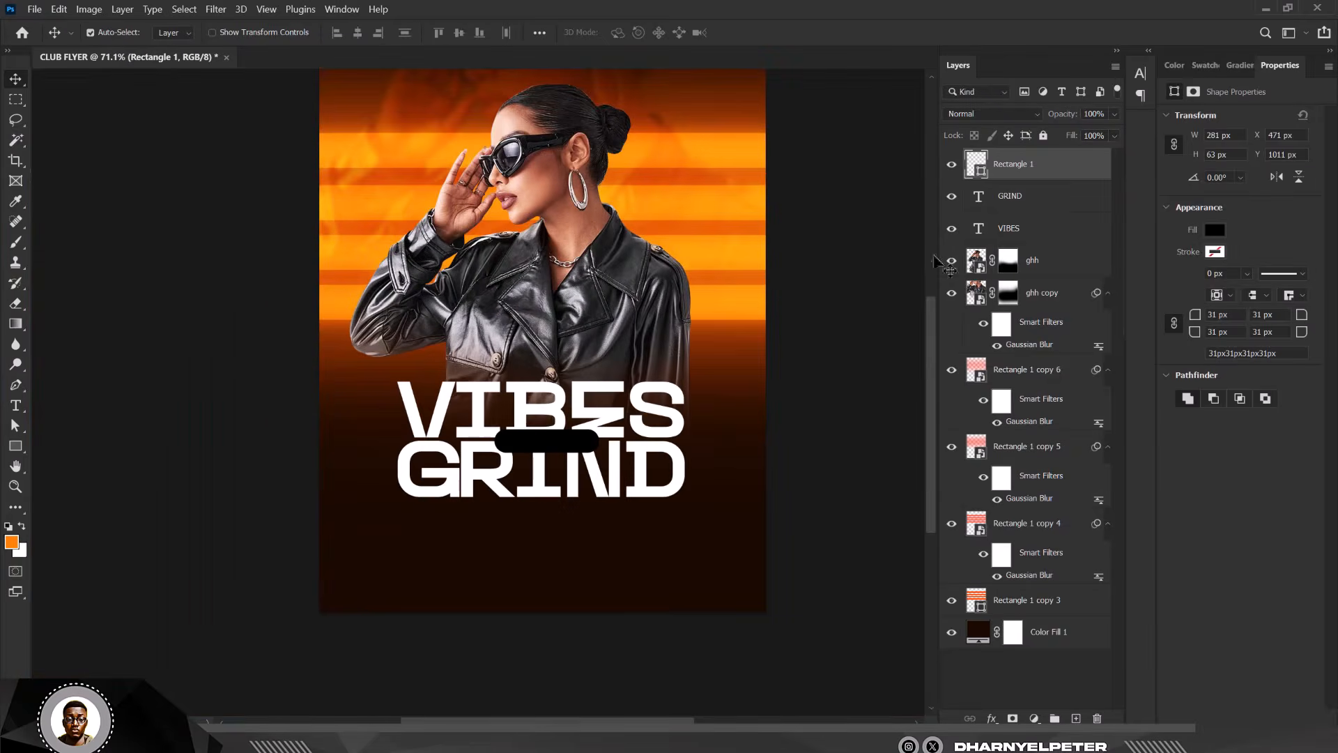
double_click(980, 175)
left_click(725, 159)
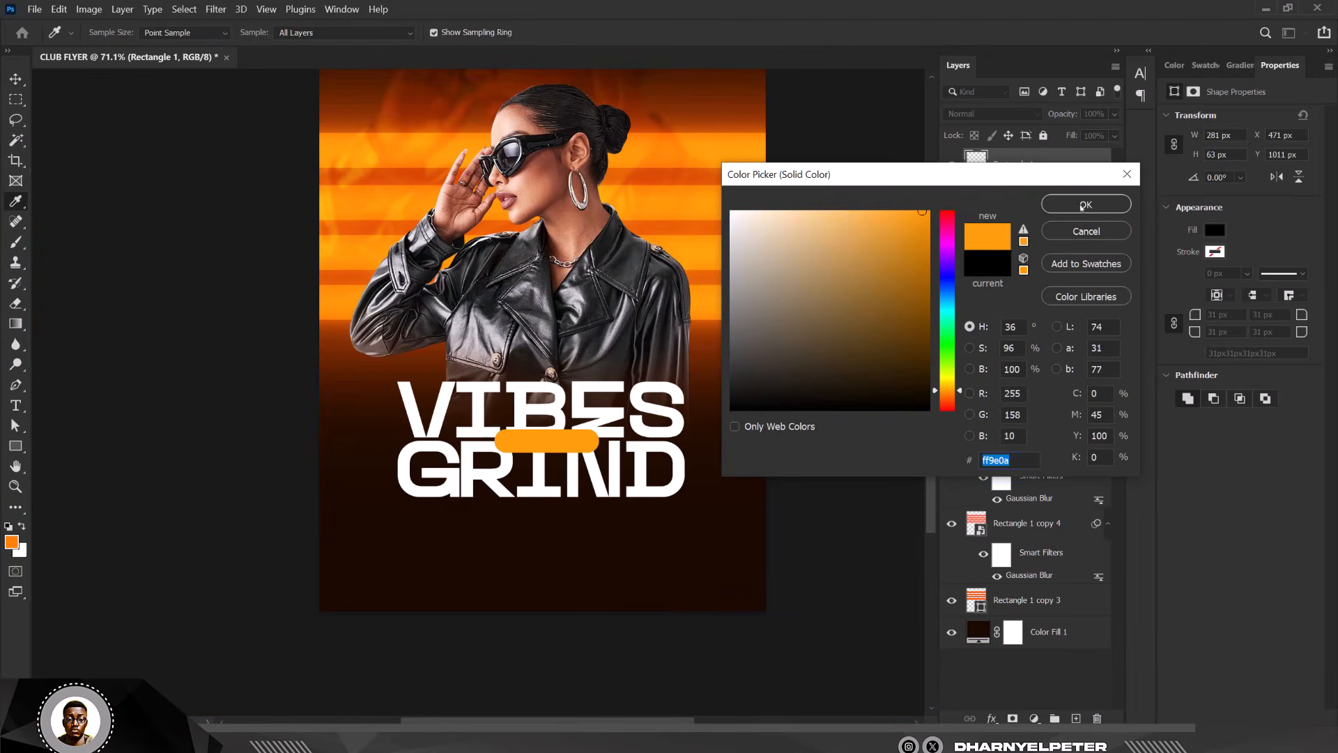
left_click(1081, 207)
scroll(533, 449, "up", 4)
left_click_drag(556, 418, 542, 416)
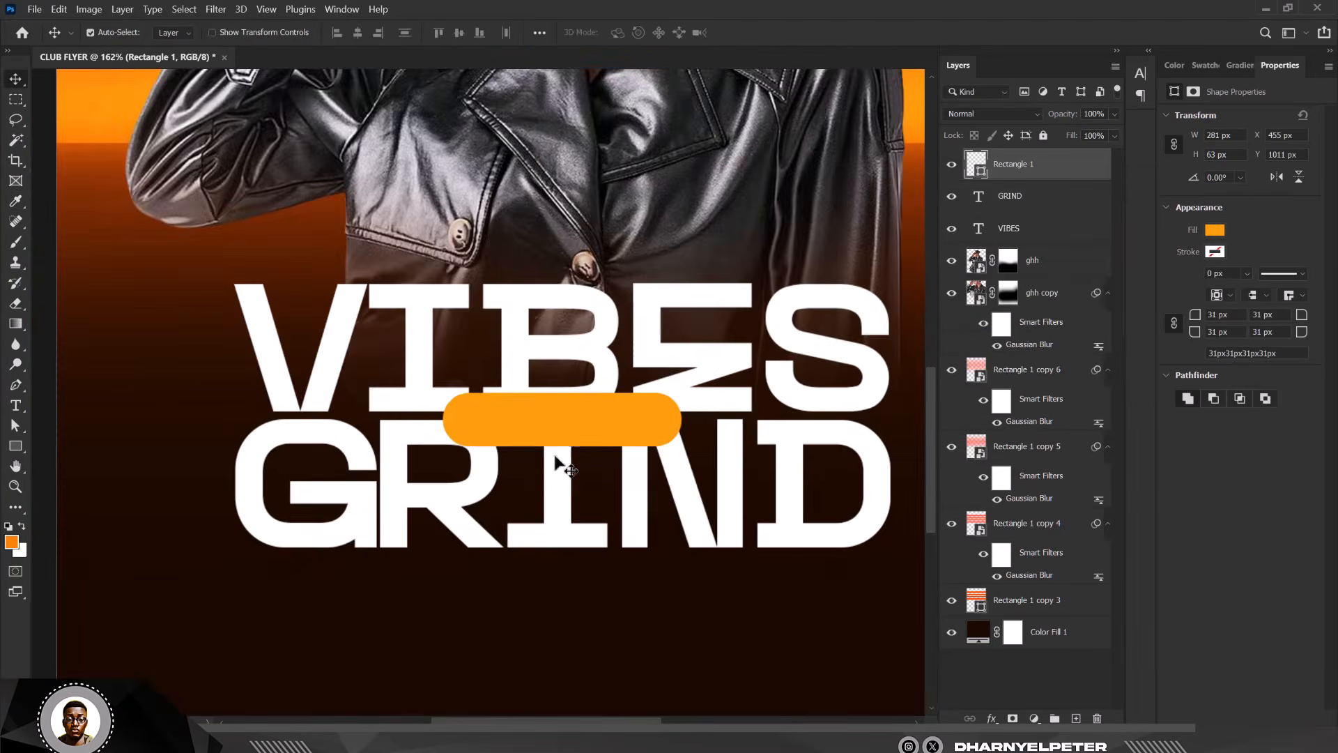
Duplicate the GRIND title below the original and bring the copy to the top of the layer stack.
scroll(546, 407, "down", 5)
scroll(588, 440, "up", 1)
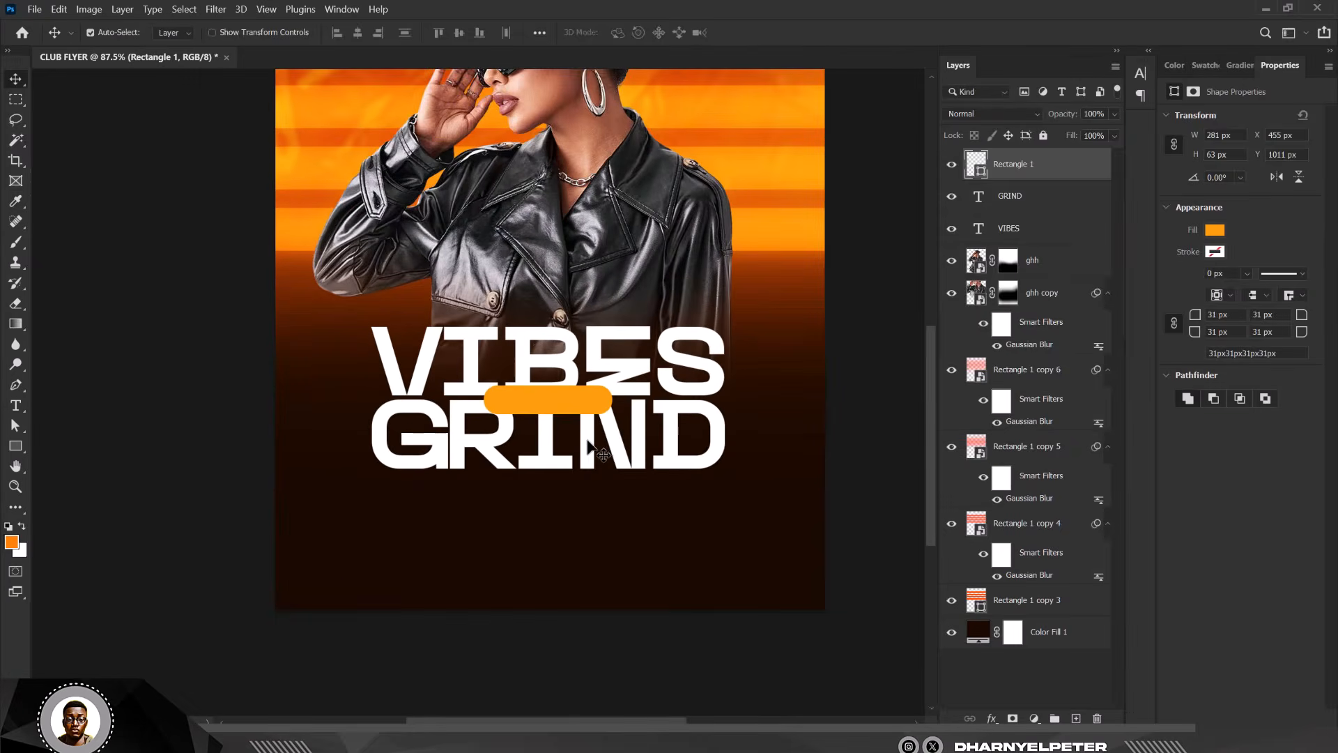
left_click(589, 450)
left_click_drag(589, 450, 590, 543)
left_click_drag(1073, 209, 1060, 162)
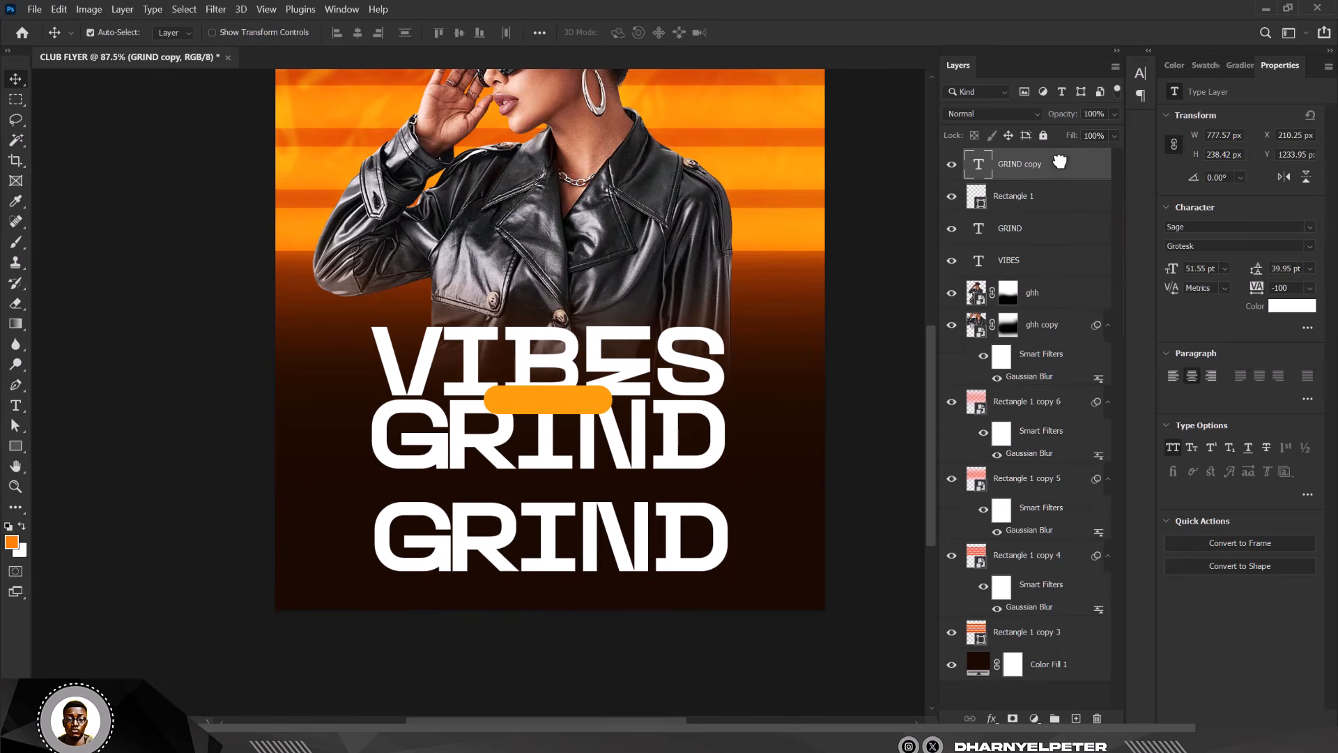
Change the duplicated title's text to AND and set its font to Akira Expanded Super Bold.
double_click(976, 169)
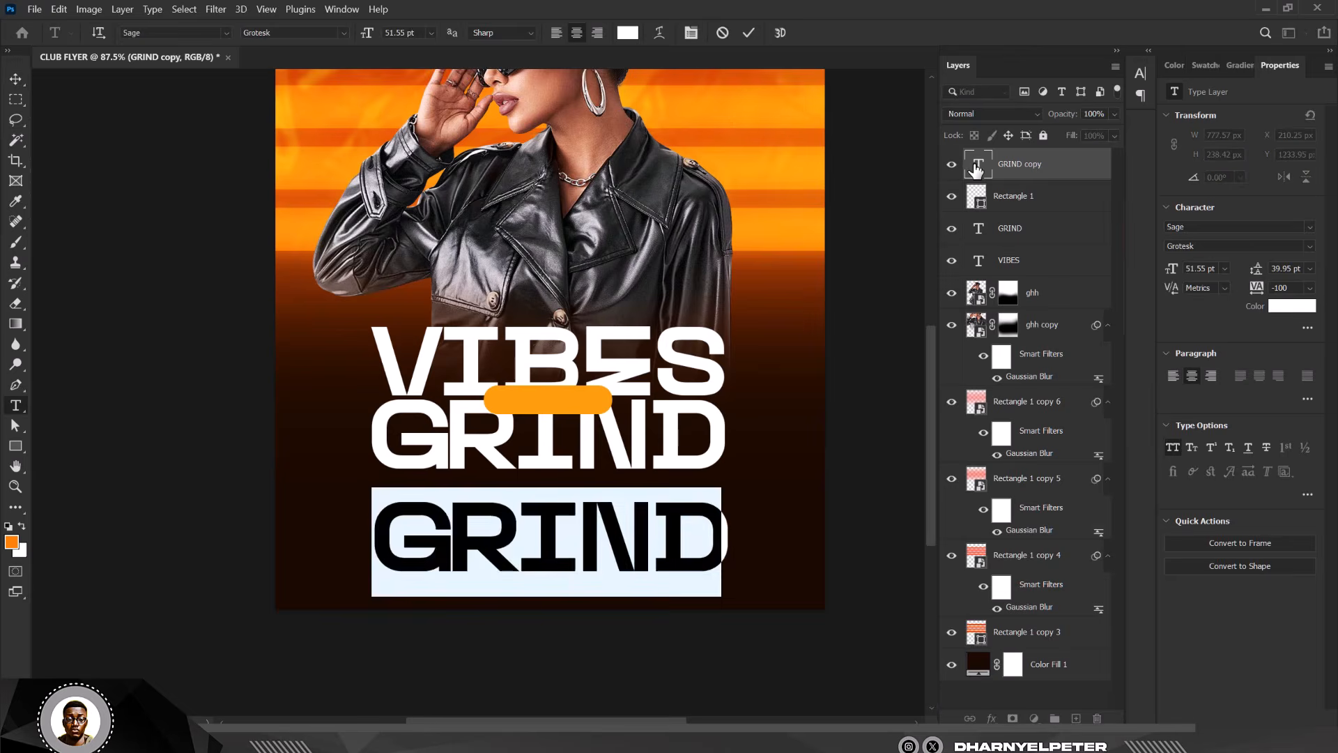
type("AND")
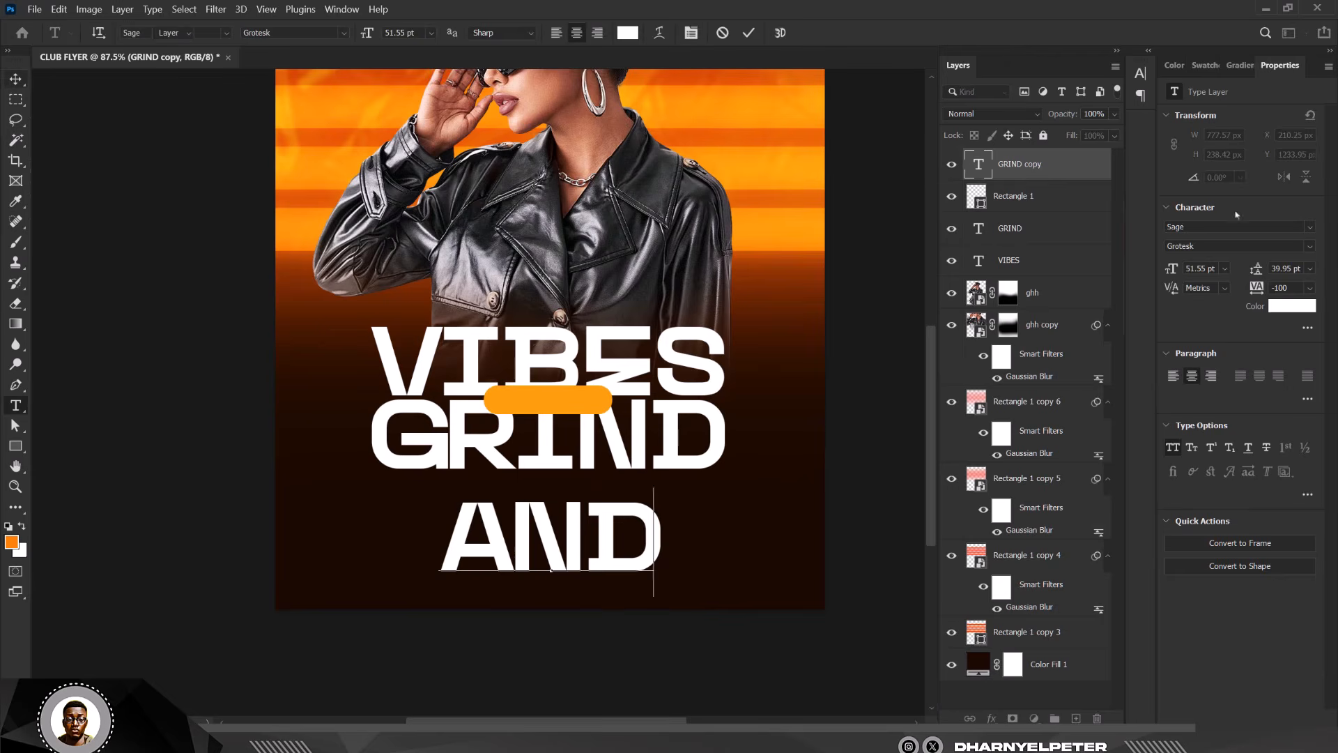
key("ctrl+Return")
key("v")
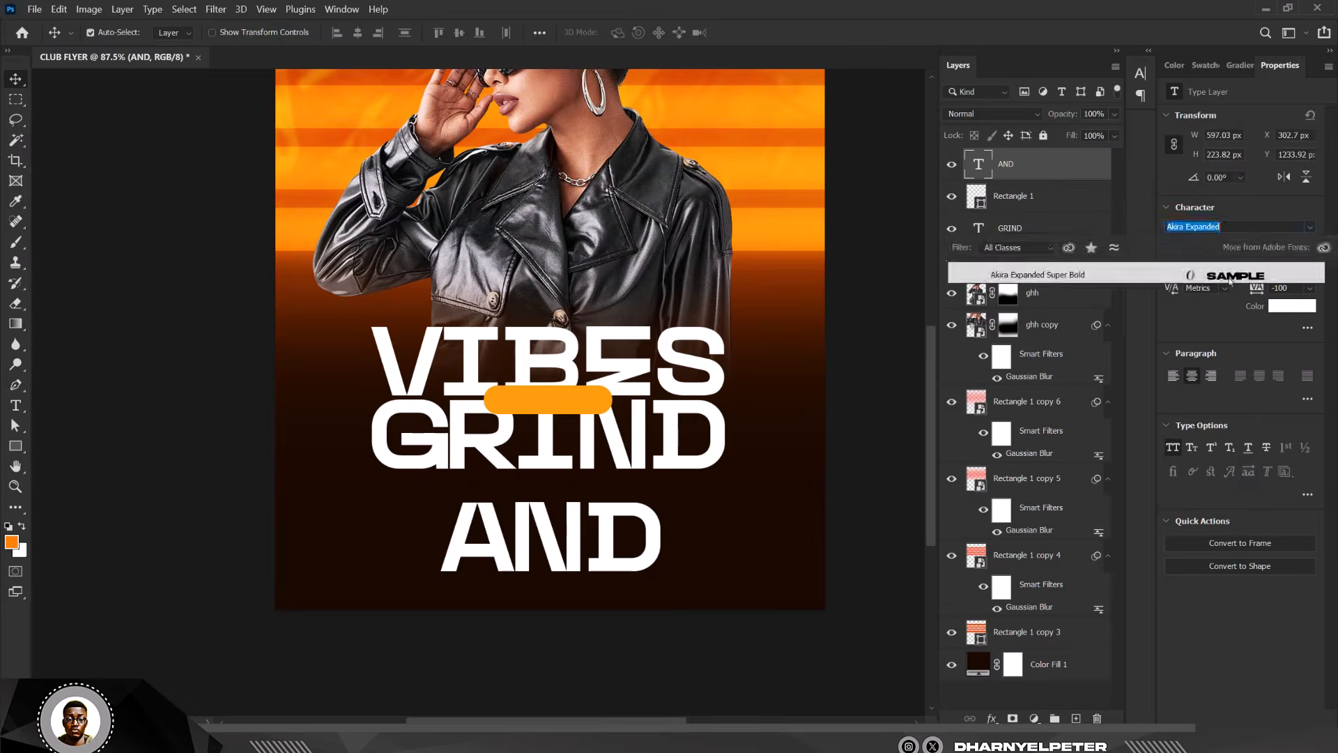
left_click(1183, 288)
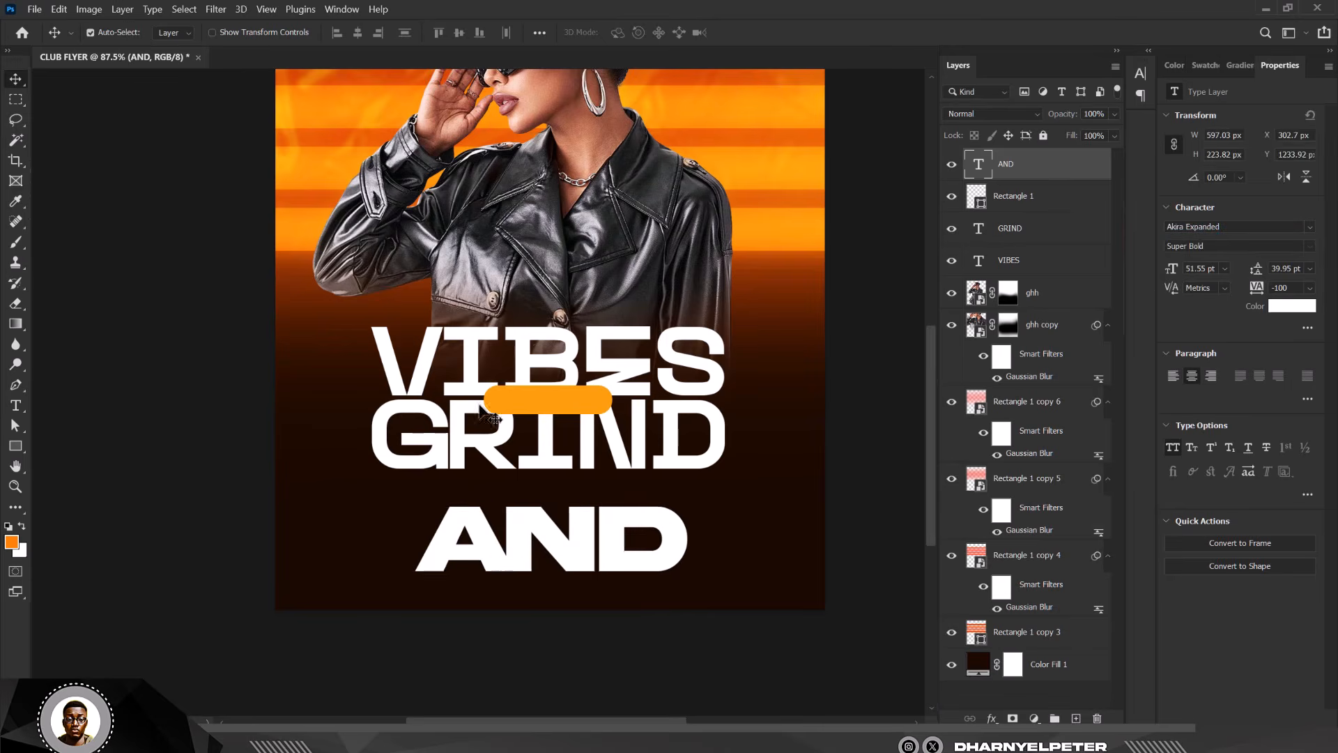
Scale the AND text down to about 180 x 68 px and centre it on the orange pill at Y 1006.33 px.
left_click_drag(610, 543, 622, 524)
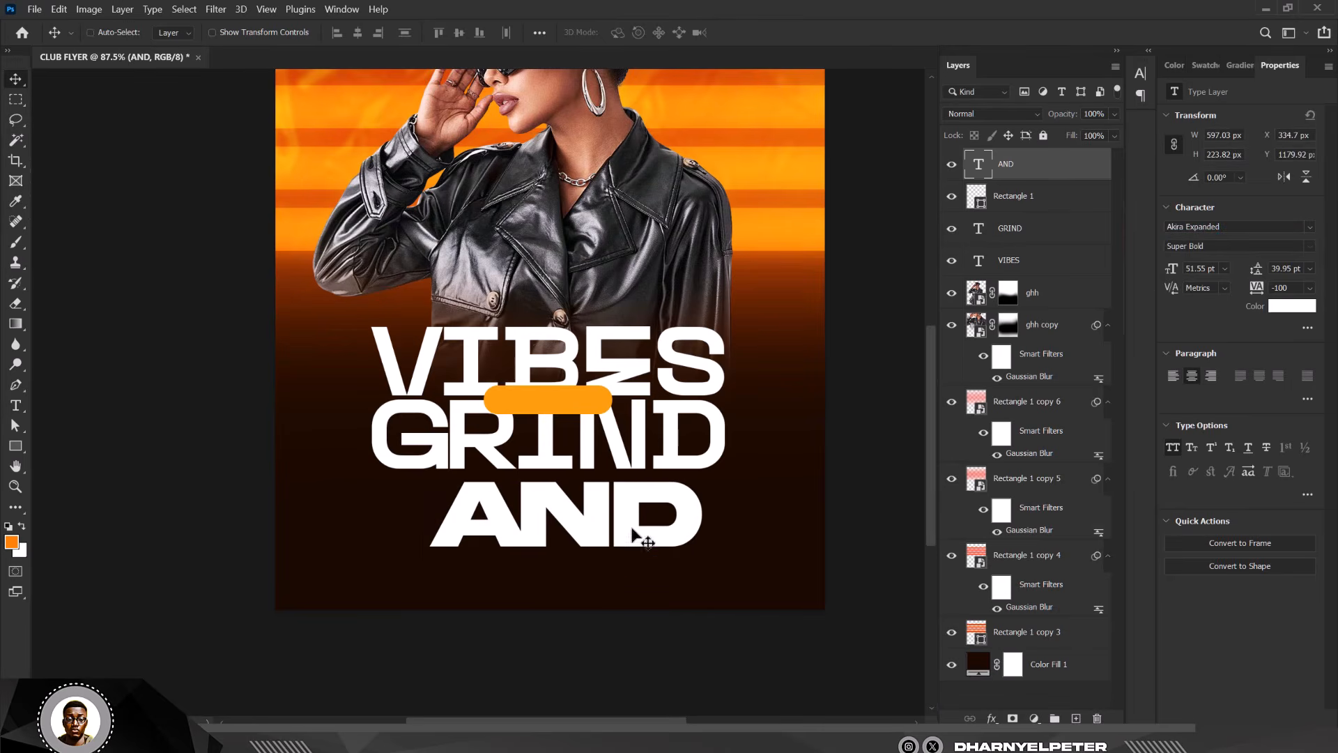
key("ctrl+t")
left_click_drag(699, 559, 589, 404)
scroll(558, 398, "up", 2)
scroll(584, 411, "up", 4)
key("Return")
scroll(572, 349, "down", 6)
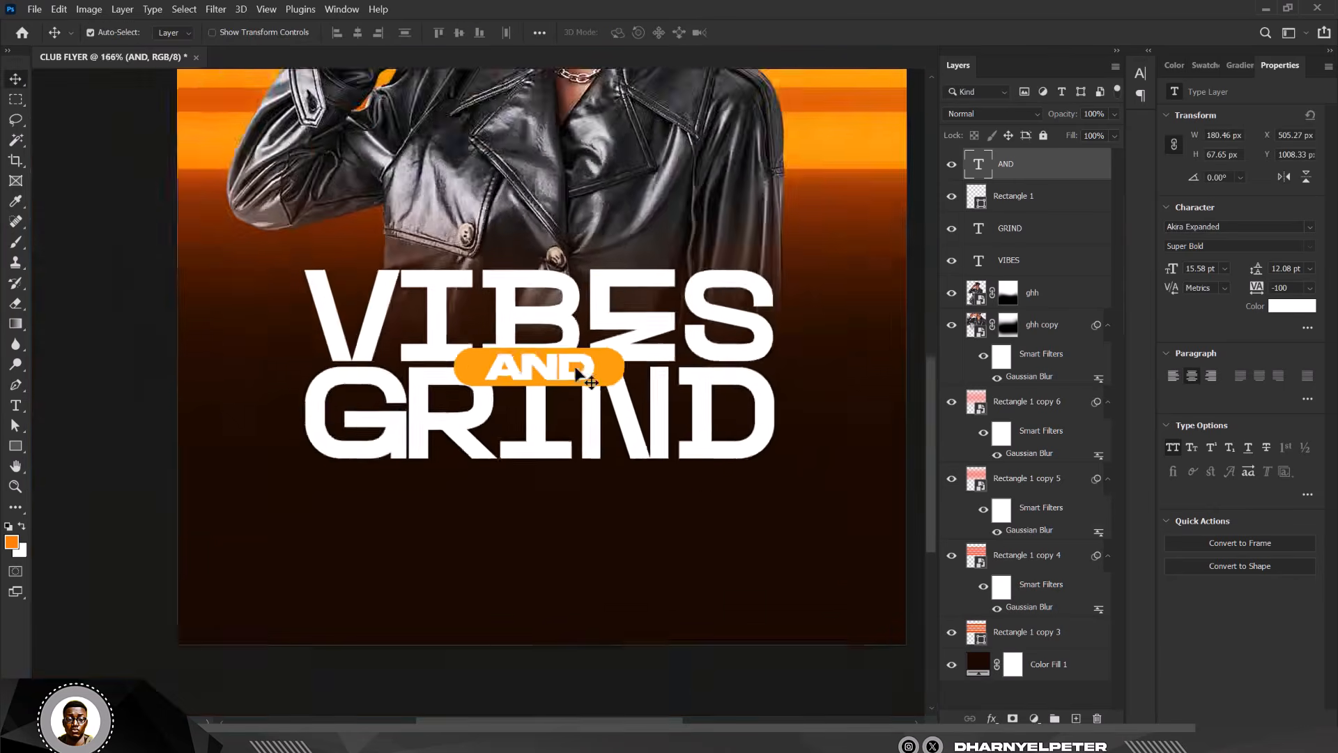
scroll(570, 415, "up", 8)
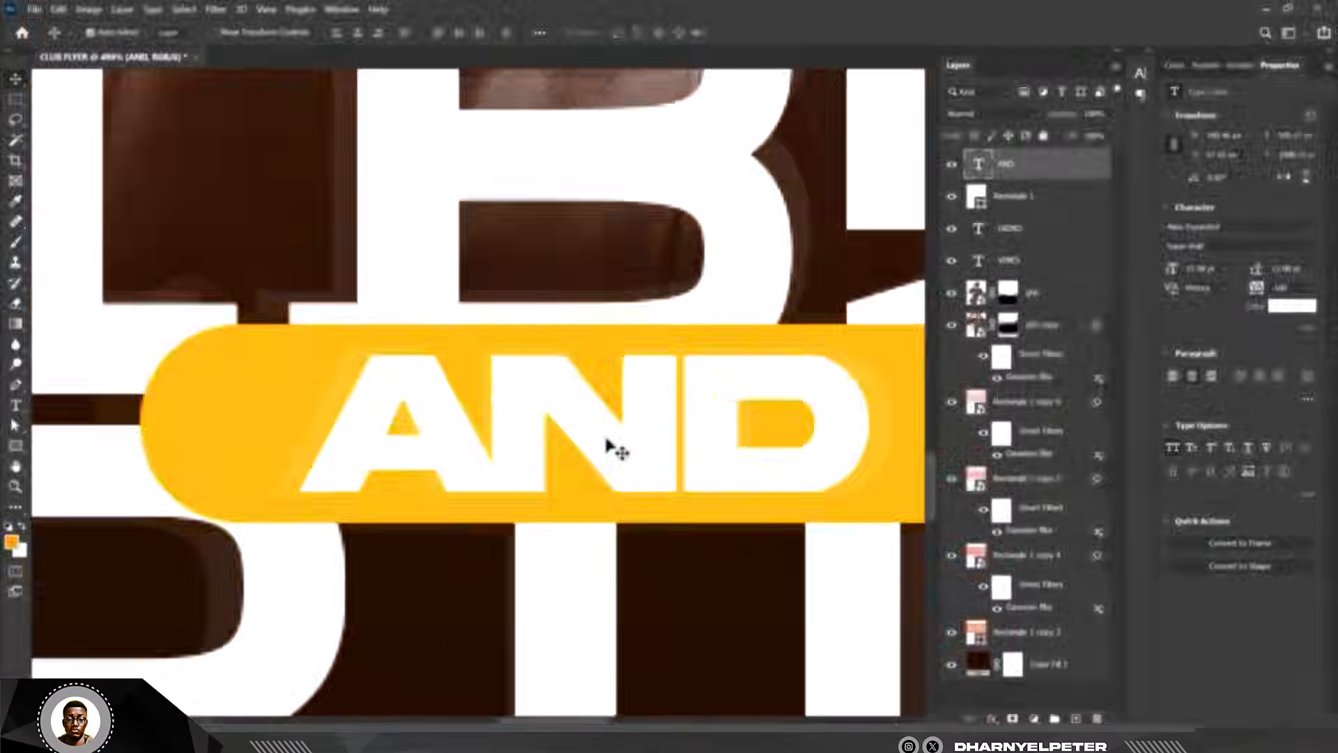
key("Up")
key("Up")
scroll(632, 465, "down", 3)
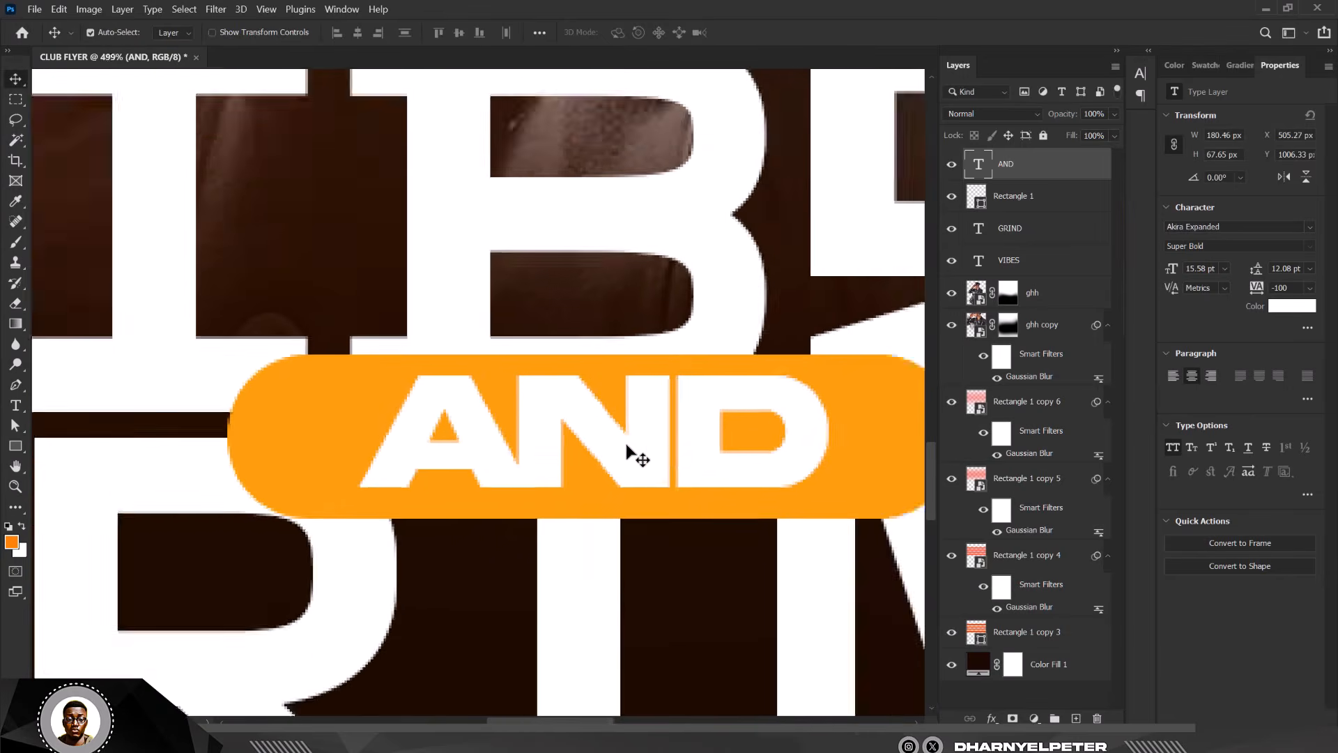
scroll(627, 452, "up", 2)
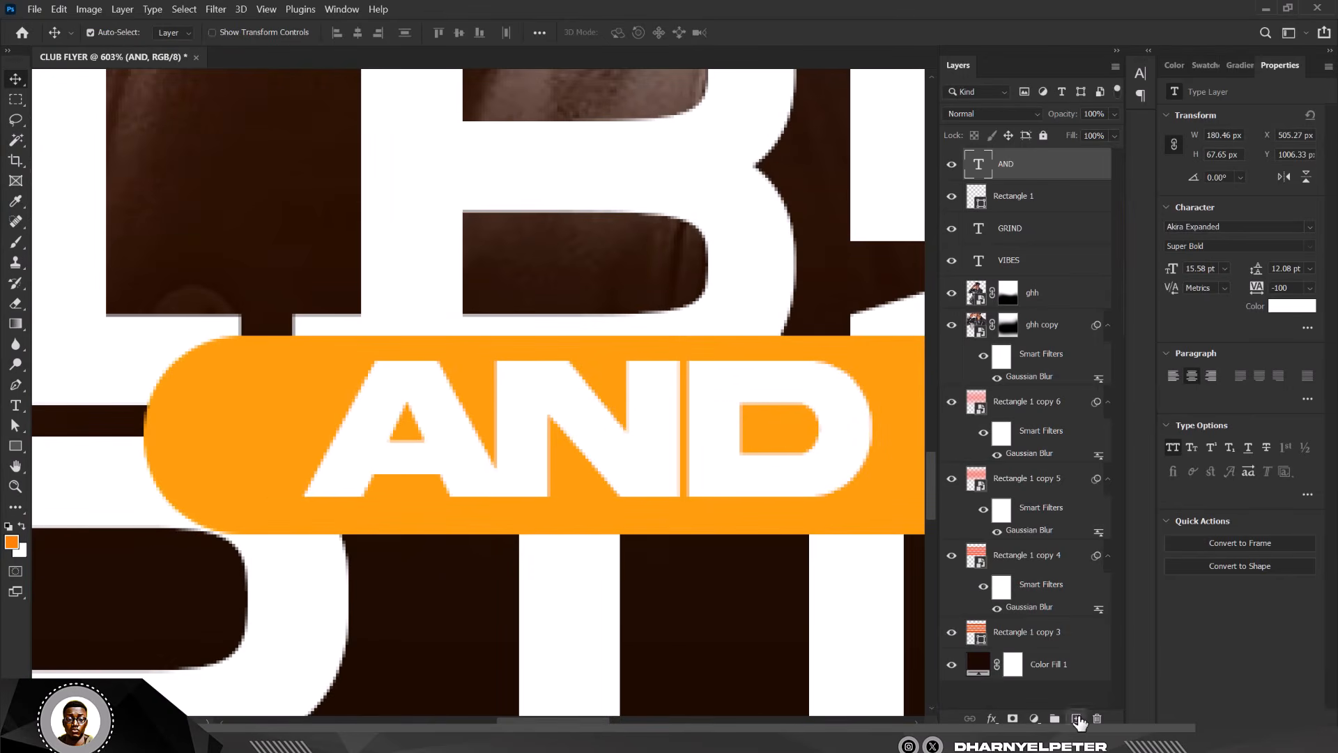
Add a new layer and draw an ellipse of about 208 x 66 px over the upper part of the AND text.
left_click(1077, 719)
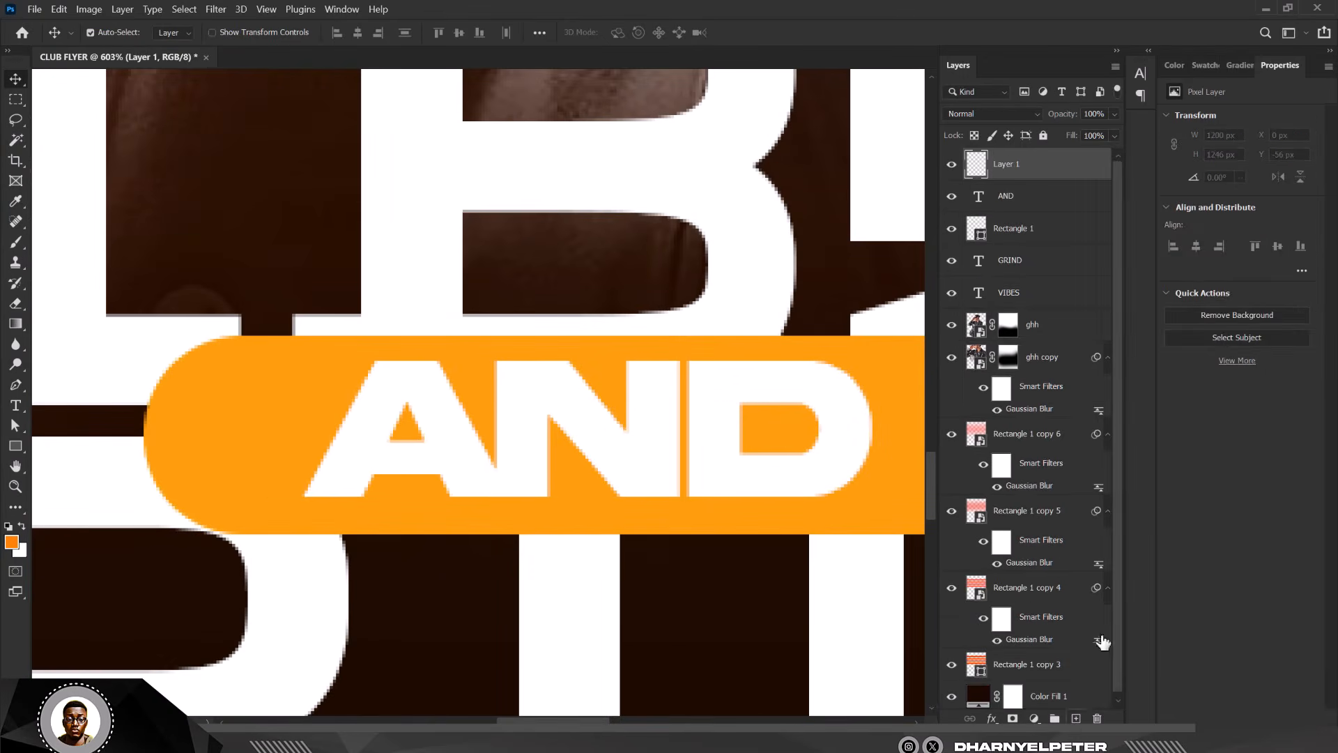
left_click(18, 451)
left_click(66, 462)
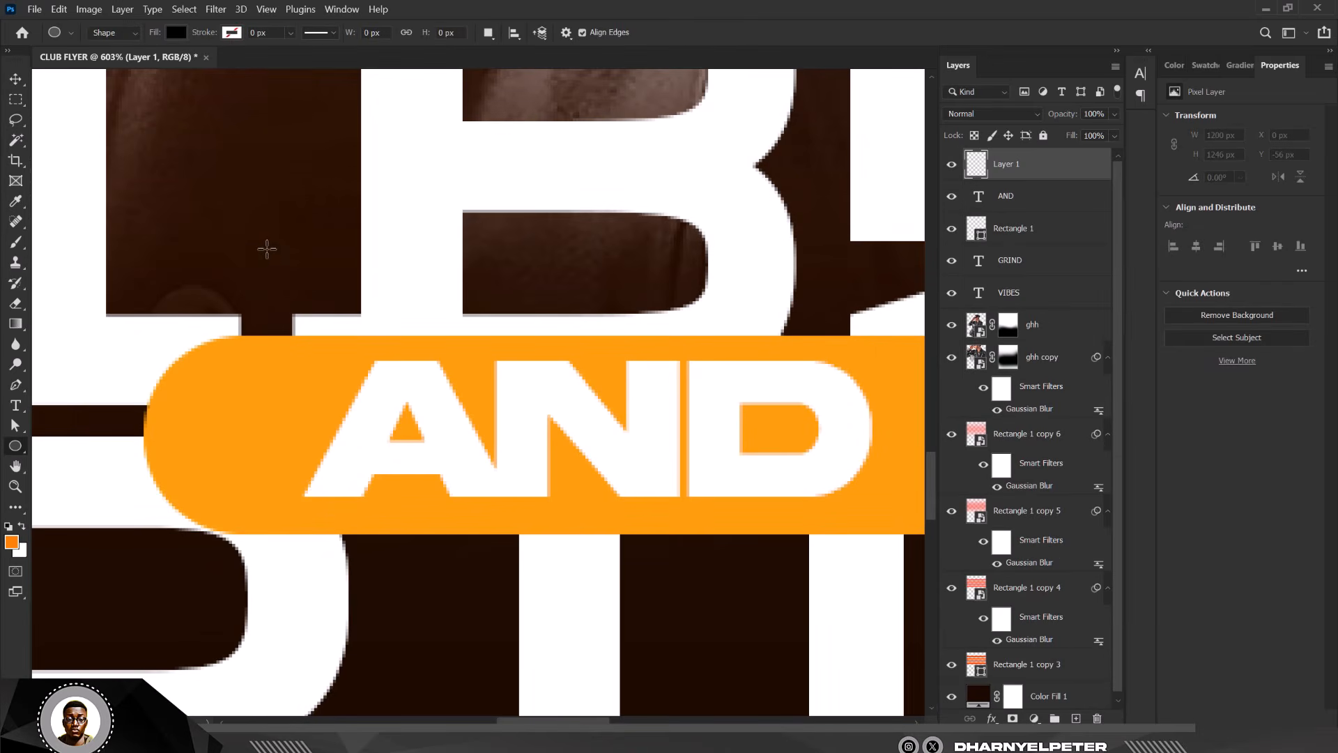
left_click_drag(265, 248, 918, 454)
scroll(355, 350, "down", 1)
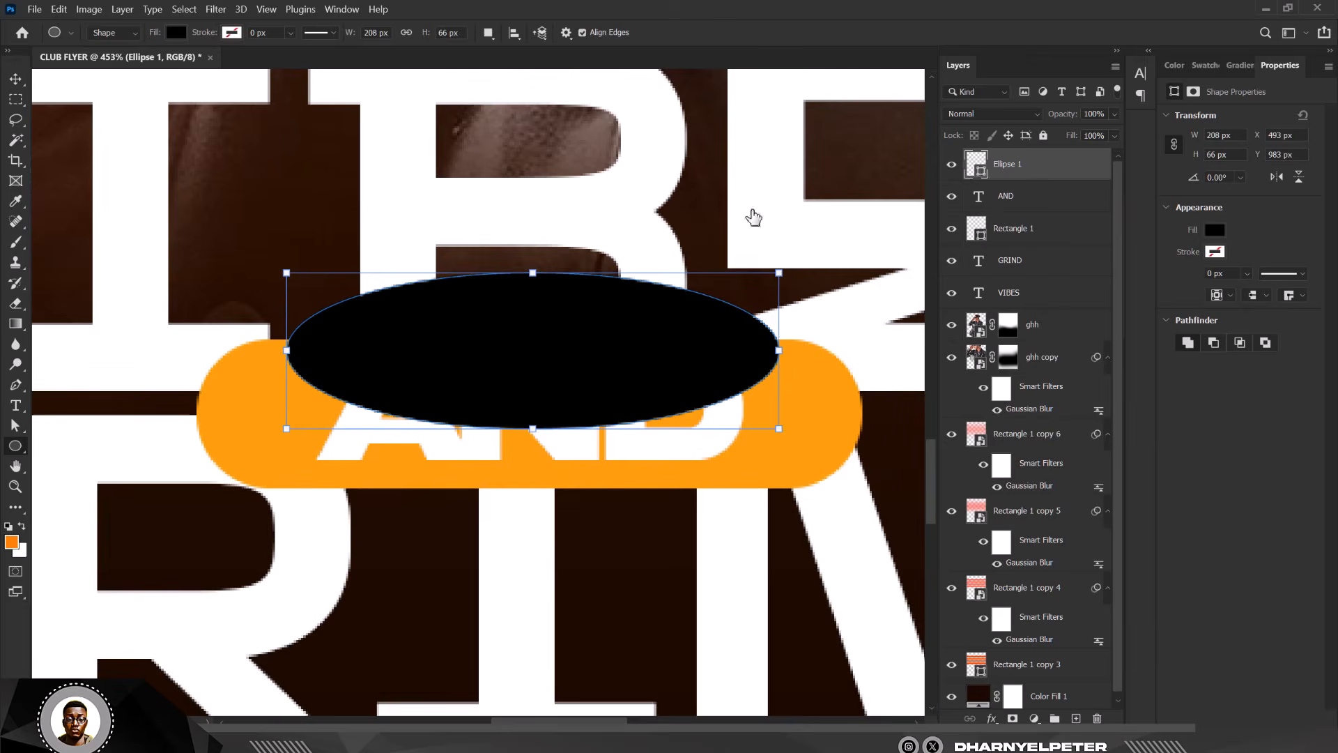
Fill the ellipse with pale orange f6d39e, a lighter tint of the pill's orange.
double_click(977, 164)
left_click(195, 145)
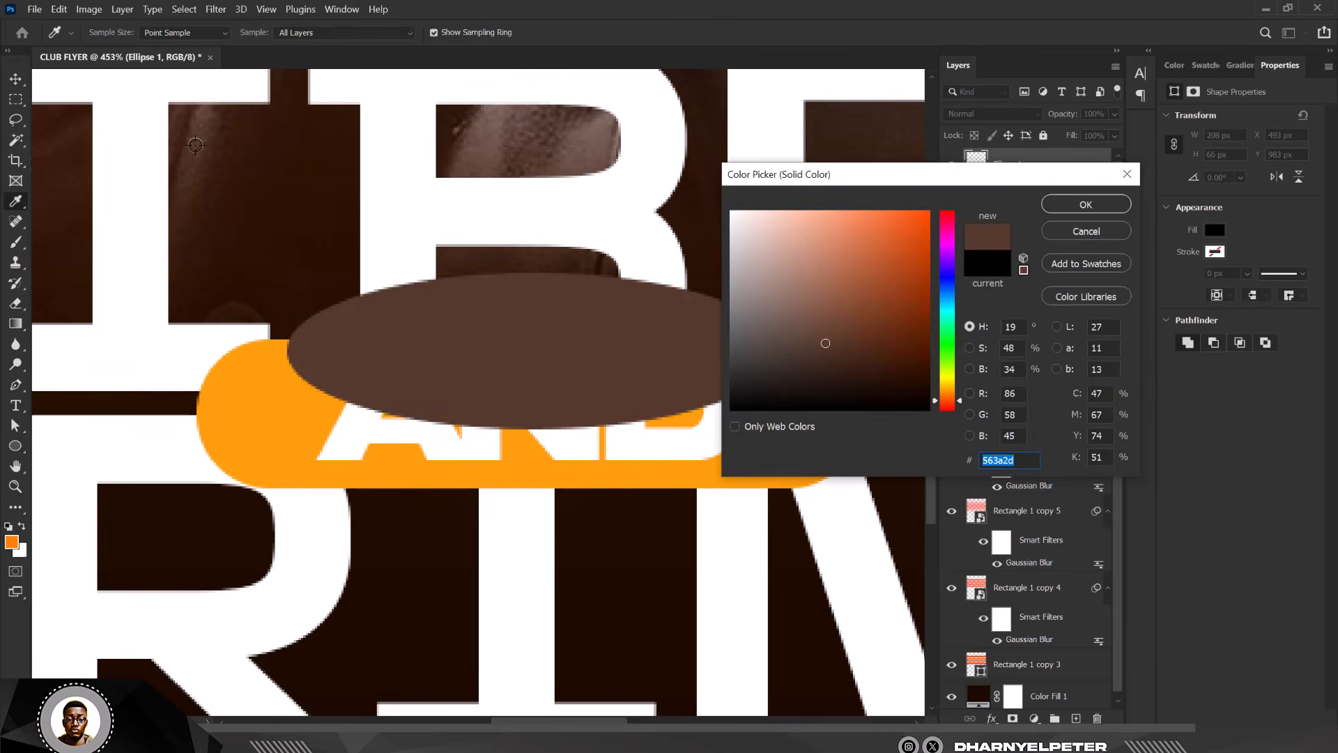
left_click(787, 271)
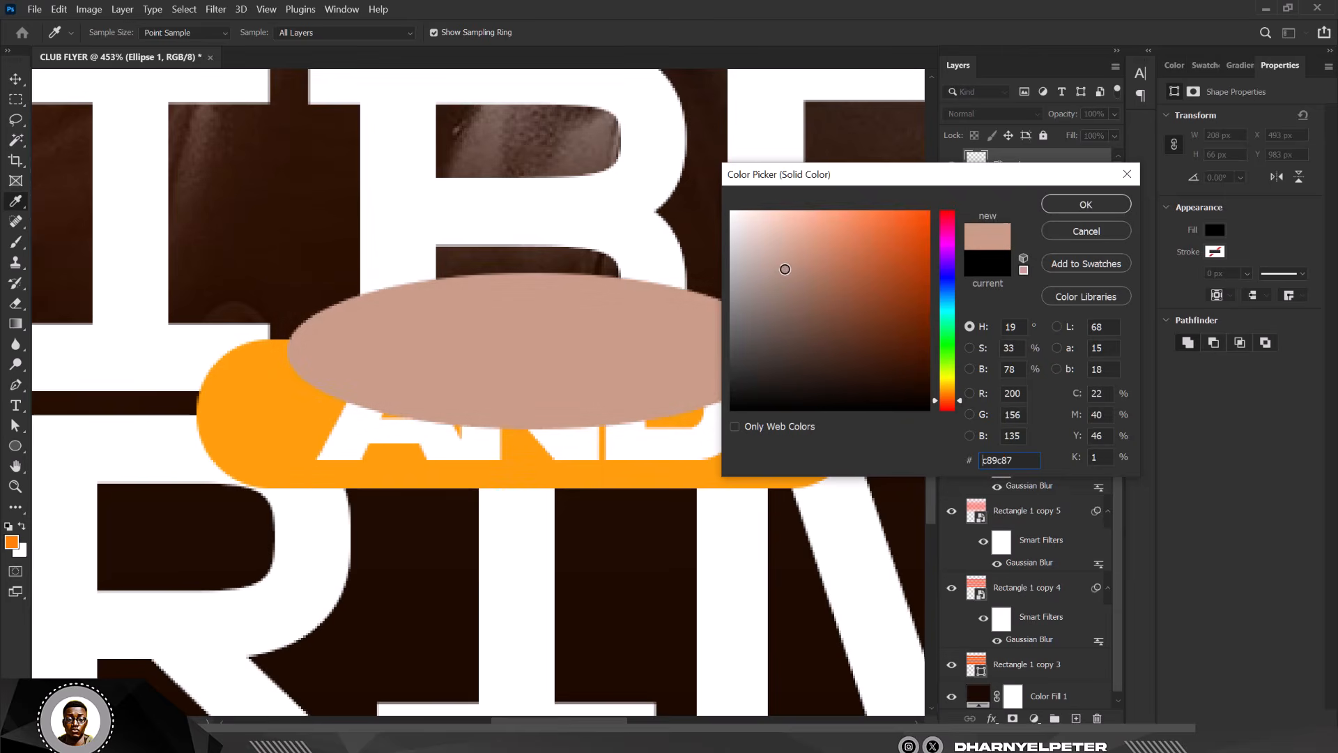
left_click(274, 408)
left_click_drag(836, 258, 802, 218)
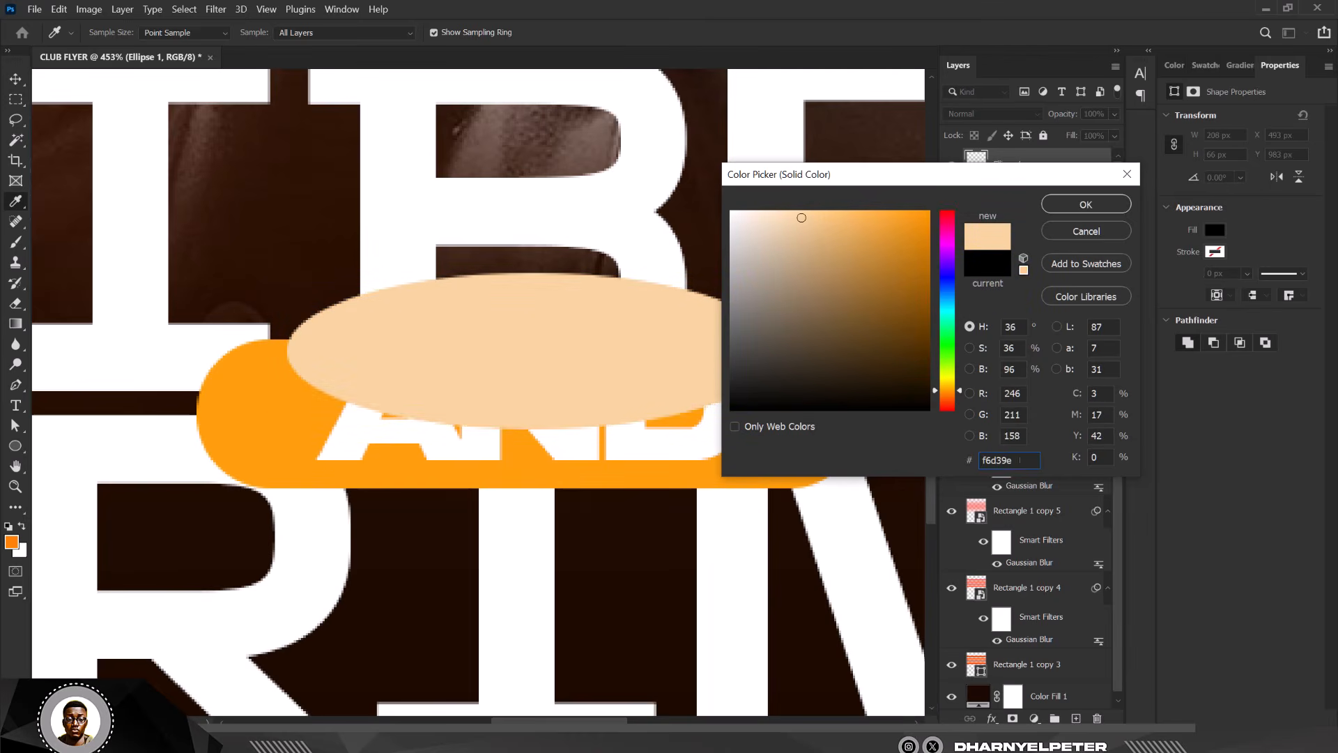
left_click(1092, 205)
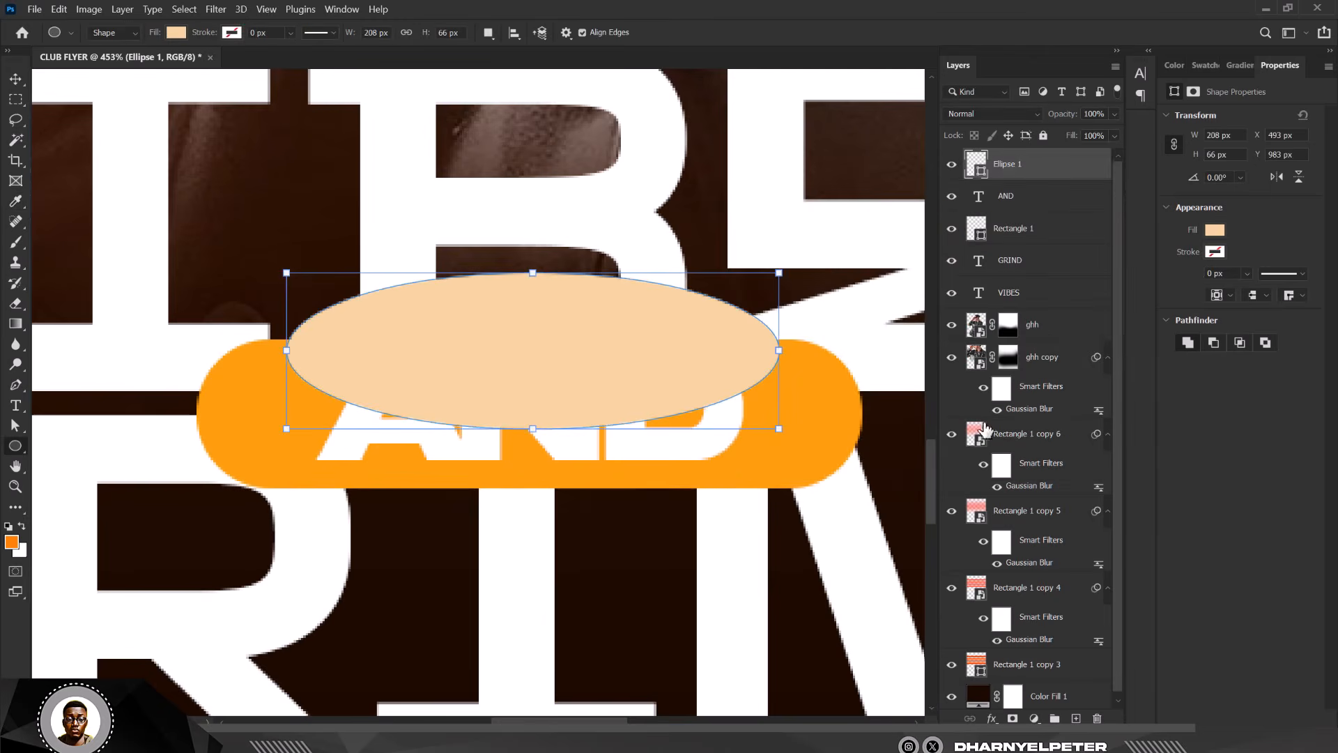
Add a layer mask to the ellipse and clip the ellipse to the AND text.
left_click(1012, 720)
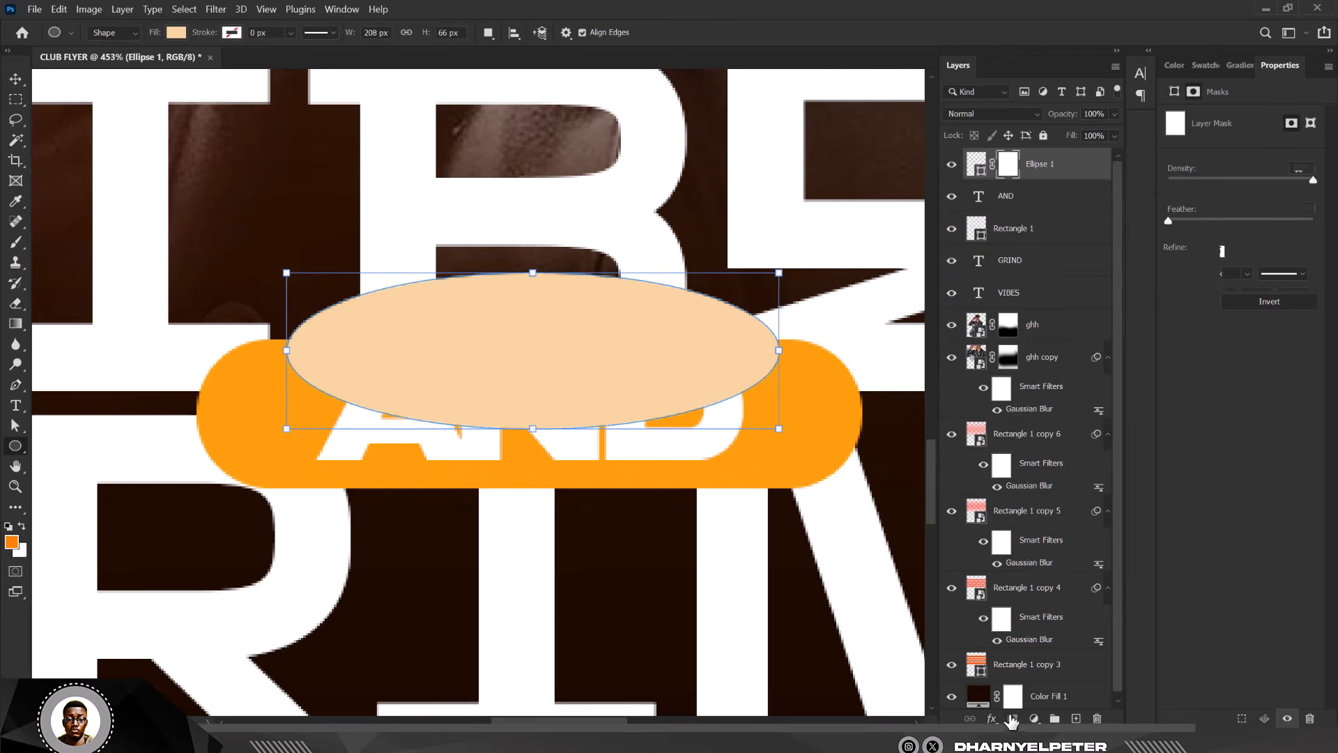
right_click(1064, 176)
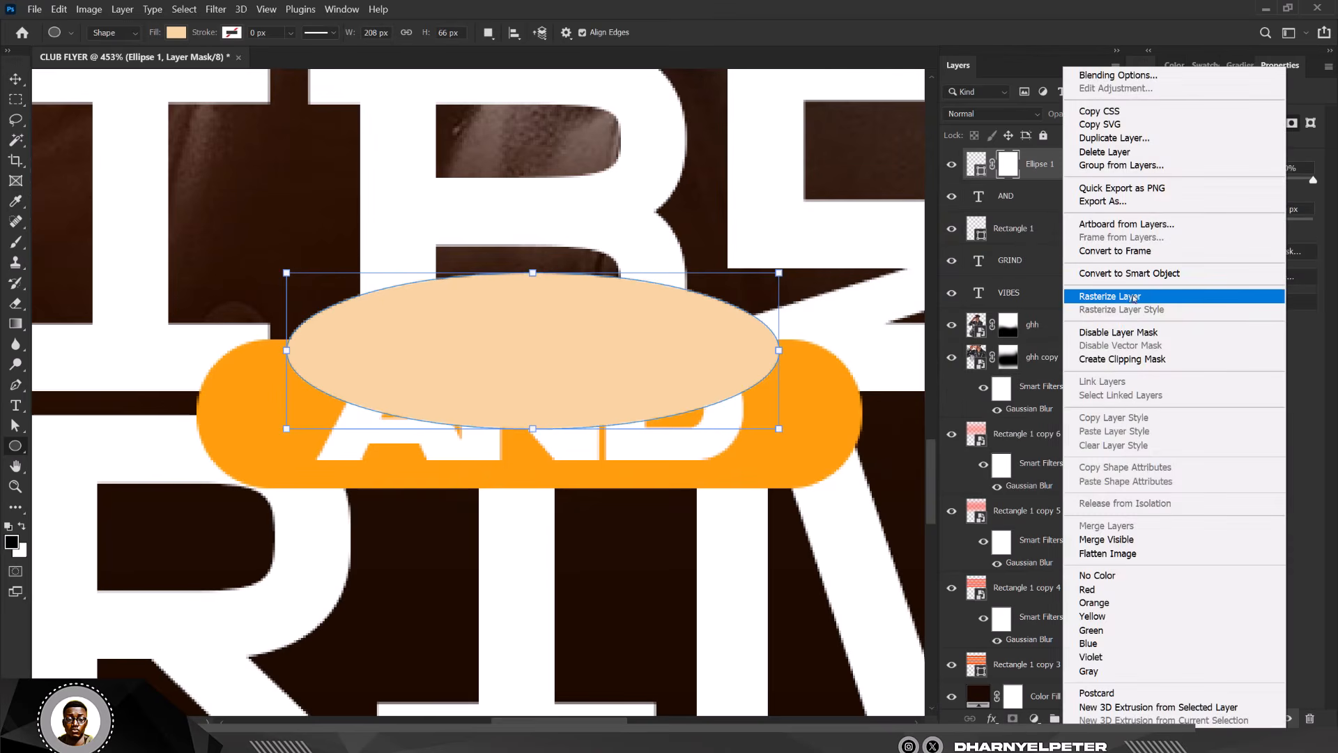
left_click(1125, 361)
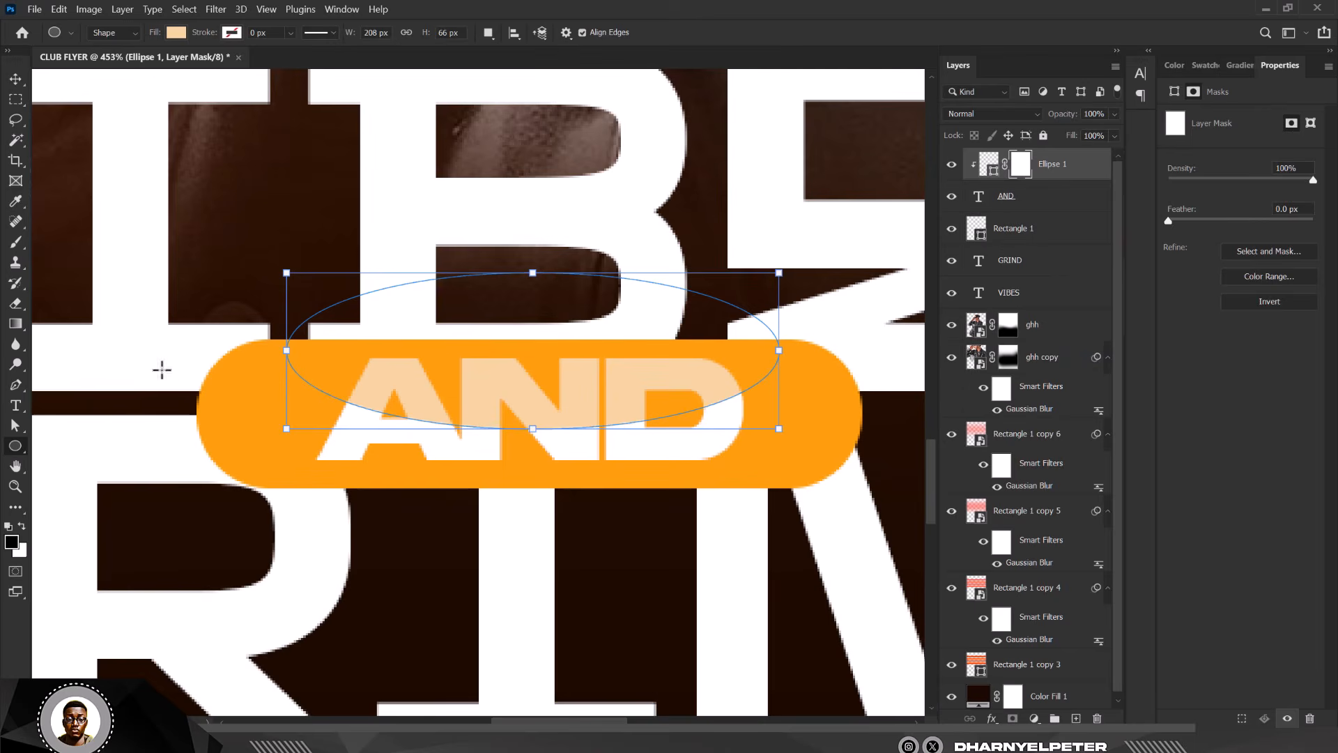
Paint black on the ellipse's mask with a soft 90 px brush along its upper edge to fade the tint over AND.
key("b")
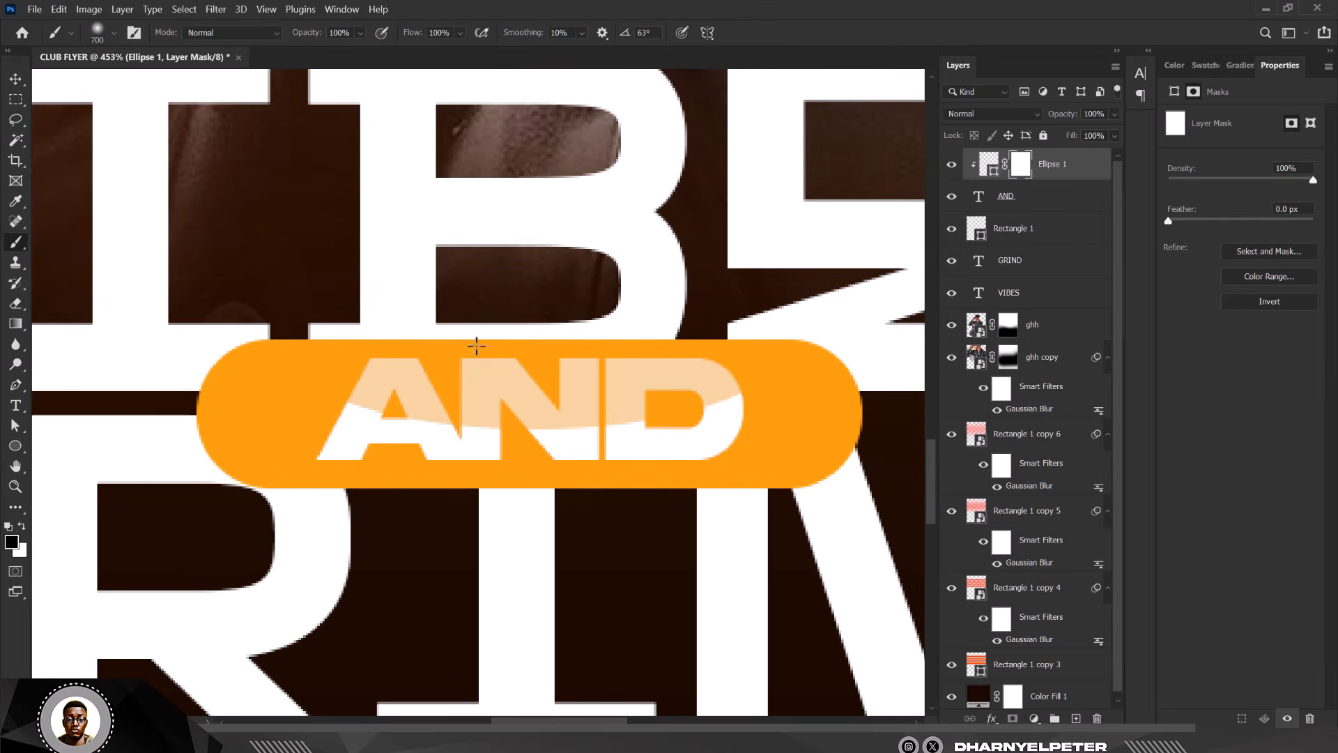
key("bracketleft")
key("bracketleft")
key("bracketleft")
key("bracketright")
key("bracketright")
key("bracketright")
key("bracketright")
key("bracketright")
key("bracketright")
key("bracketright")
mouse_move(334, 303)
left_mouse_down()
mouse_move(336, 285)
mouse_move(519, 279)
mouse_move(784, 290)
left_mouse_up()
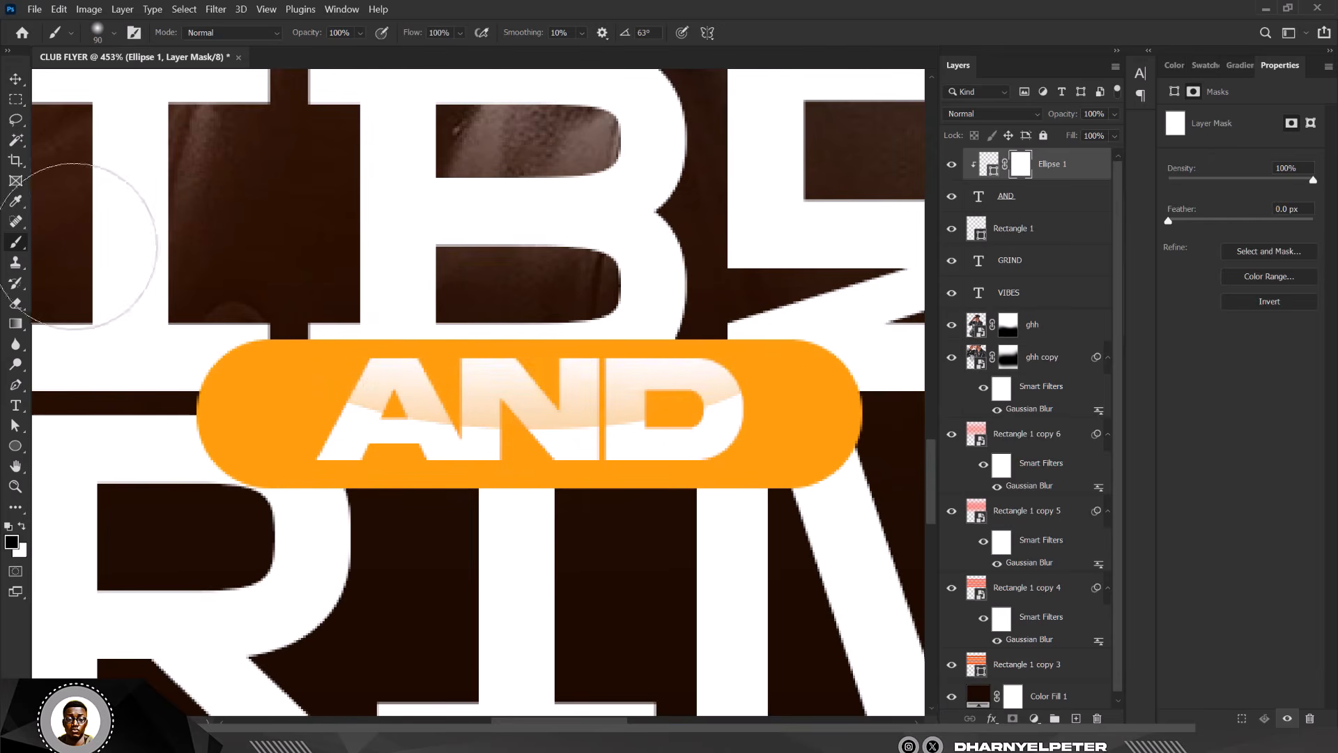
Examine the shaded AND label and the VIBES GRIND title within the whole flyer.
scroll(615, 300, "down", 2)
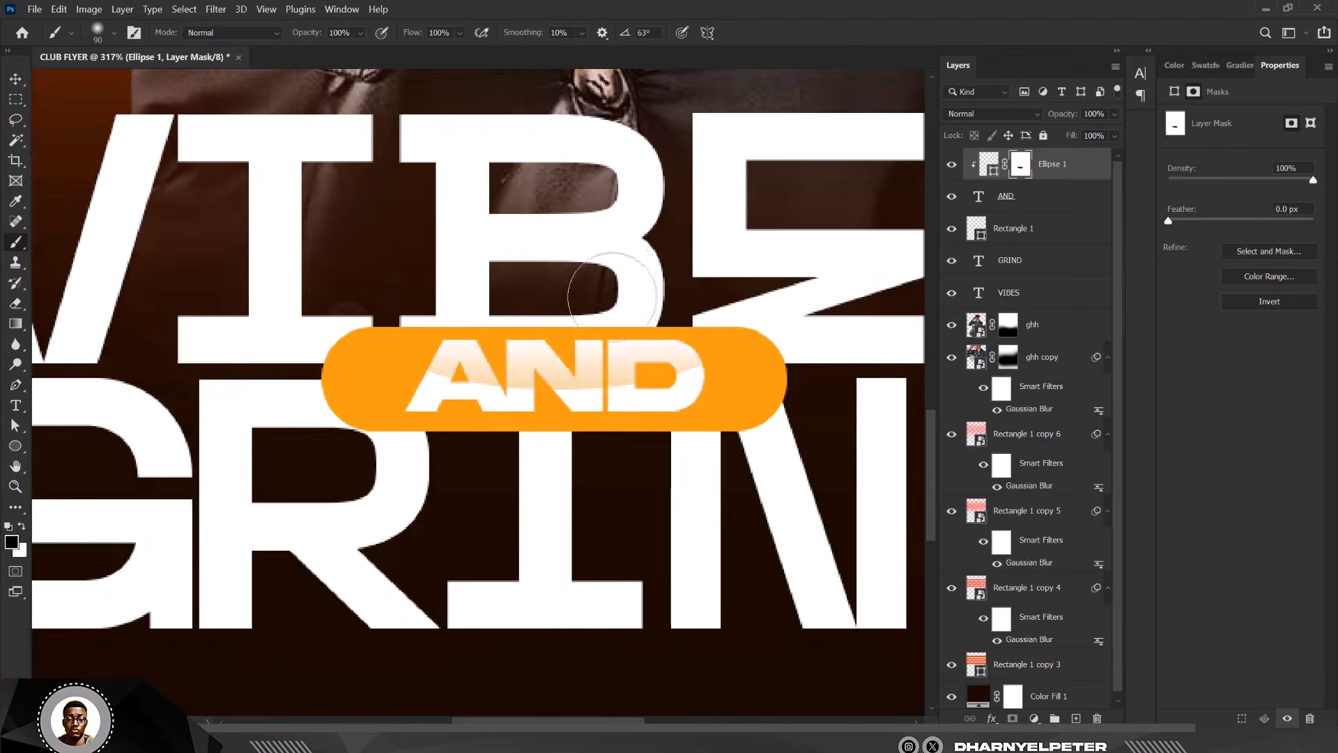
scroll(610, 296, "down", 1)
scroll(610, 297, "down", 2)
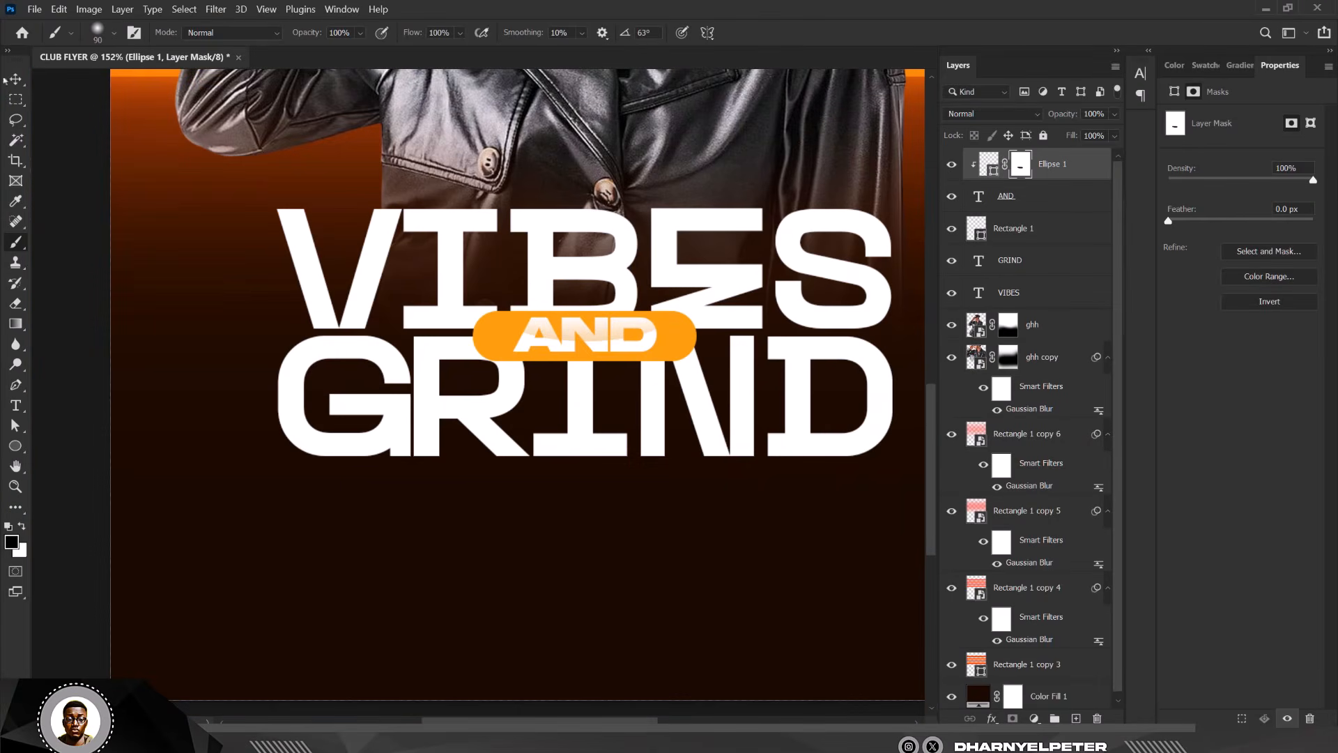
key("v")
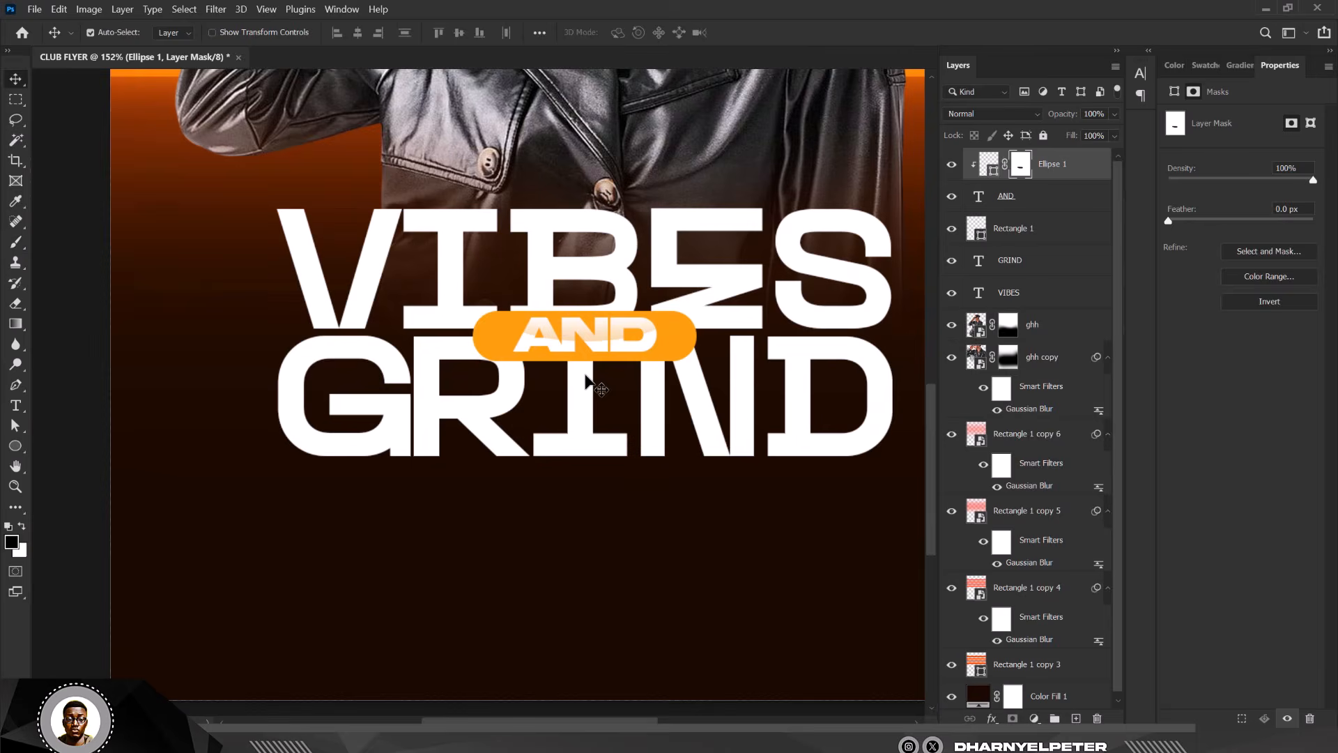
scroll(579, 391, "down", 1)
scroll(579, 392, "down", 1)
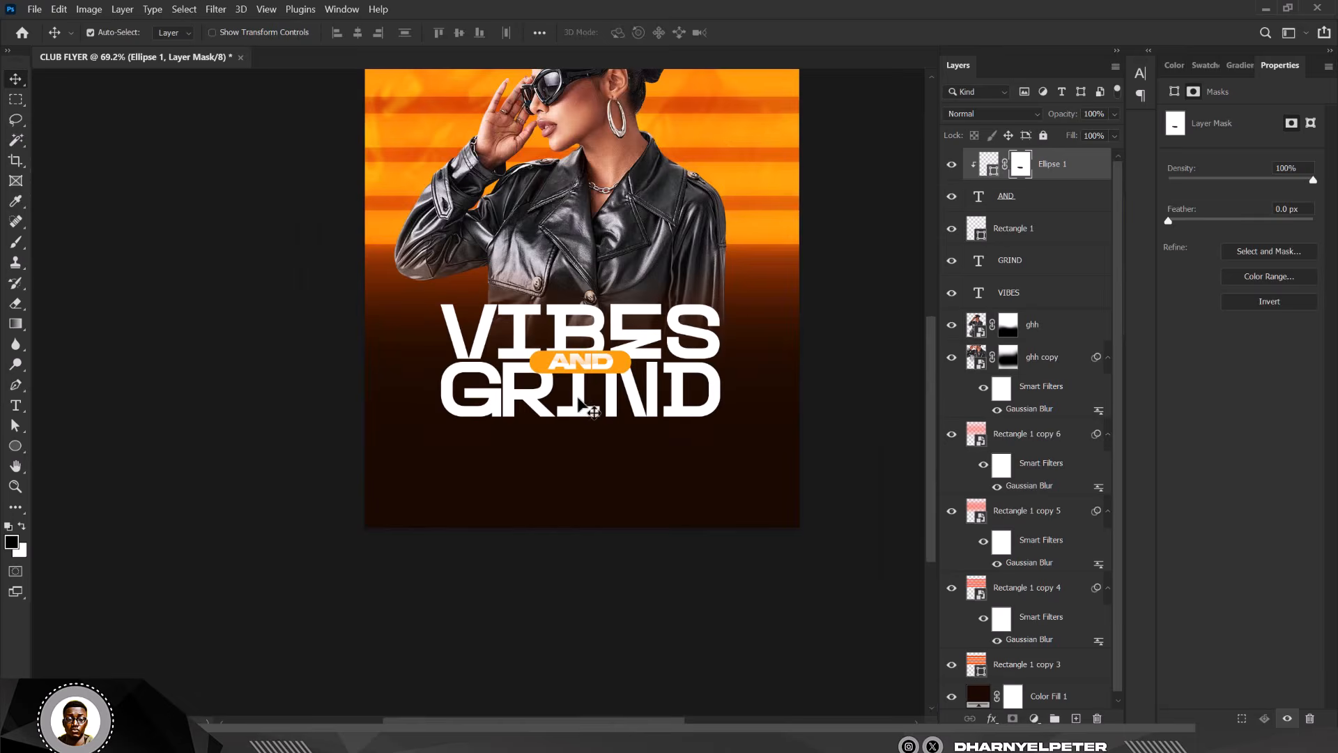
scroll(593, 412, "down", 2)
scroll(589, 415, "up", 2)
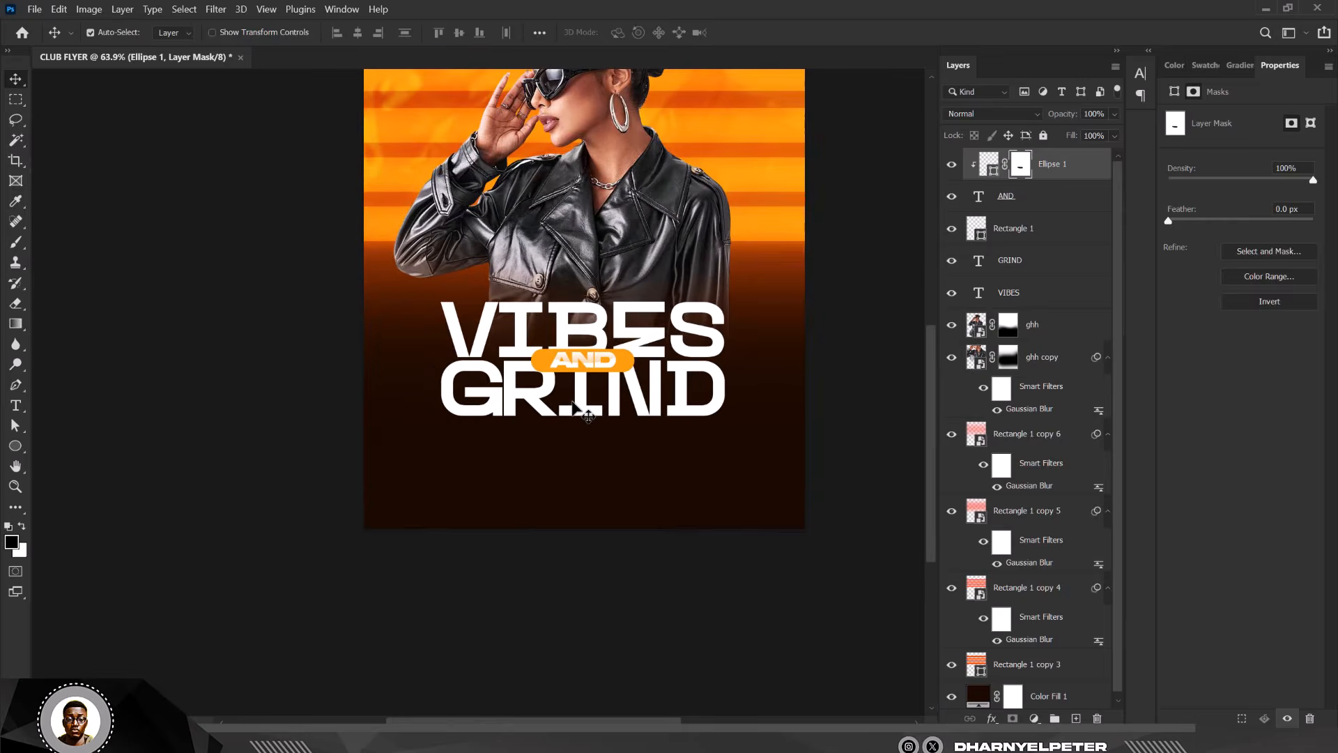
scroll(587, 416, "up", 1)
key("ctrl")
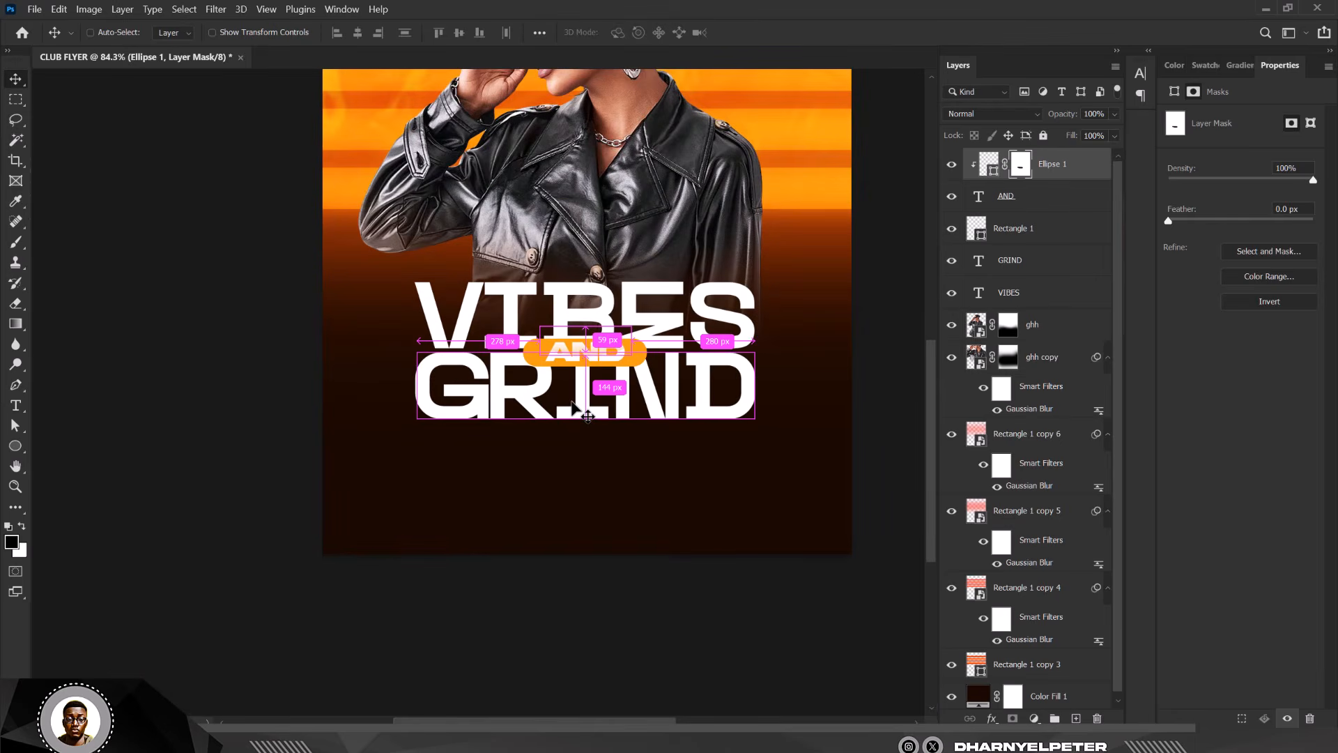
key("ctrl+0")
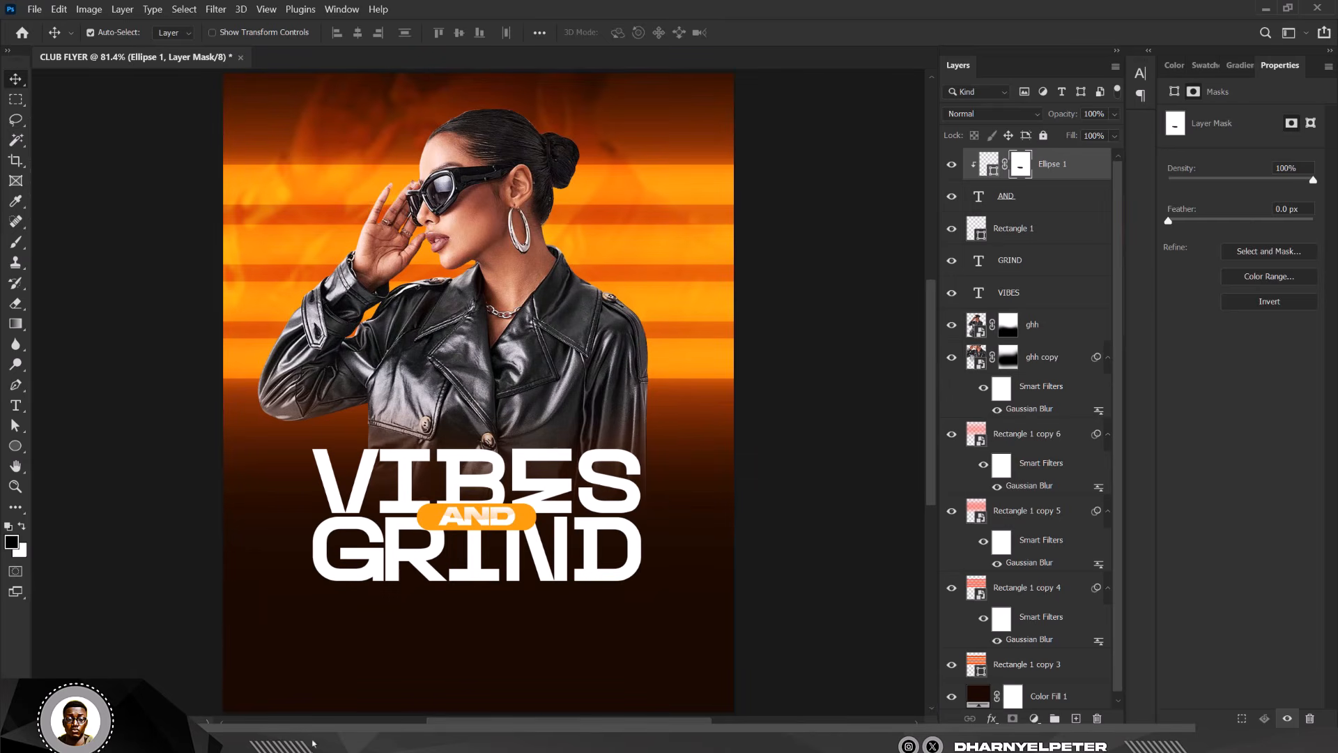
Place the Curve image from the VIBE AND GRIND folder into the flyer.
mouse_move(309, 742)
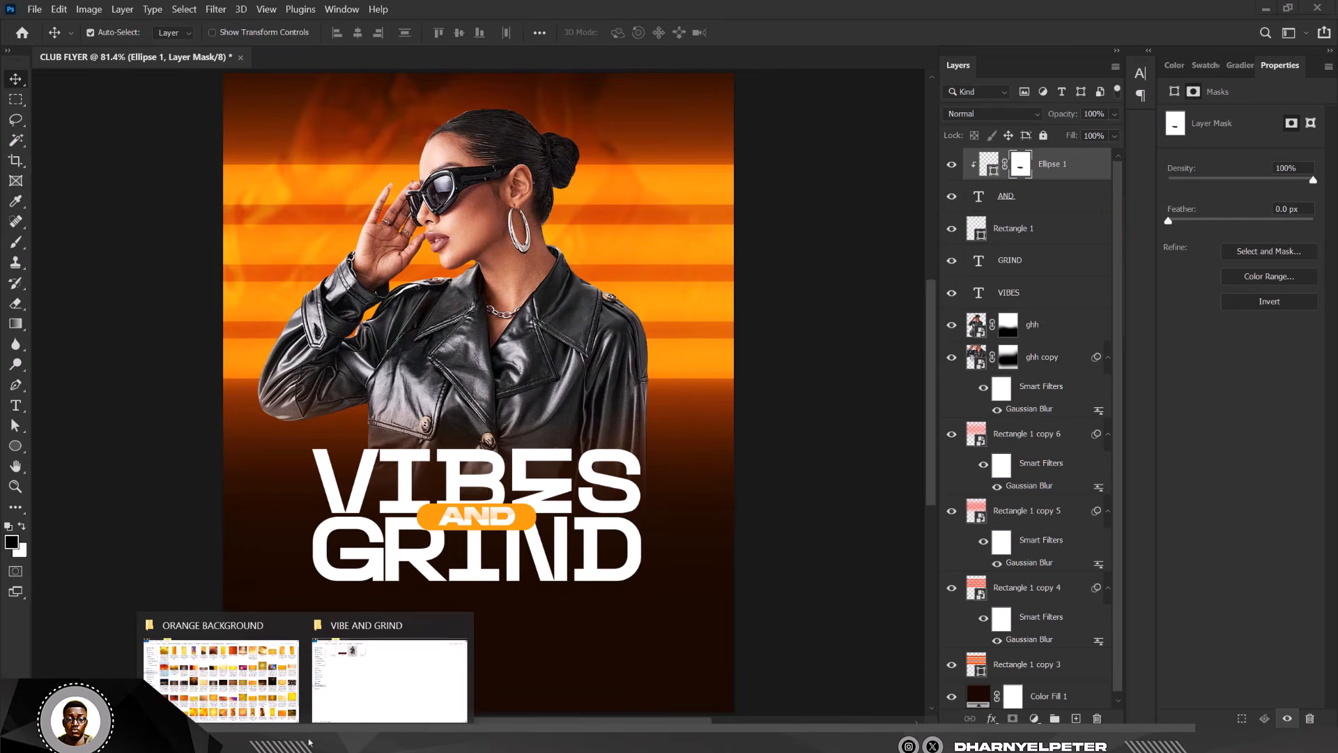
left_click(390, 672)
left_click(257, 146)
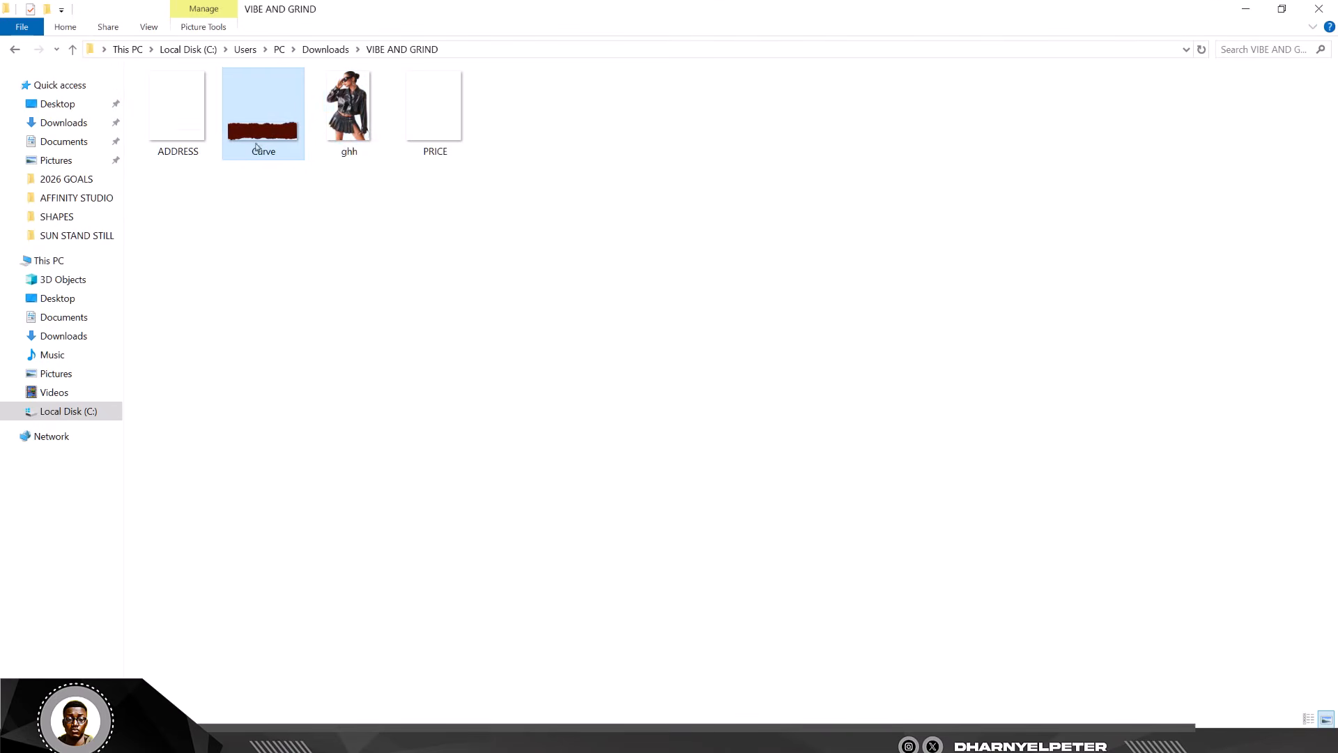
left_click_drag(272, 133, 449, 636)
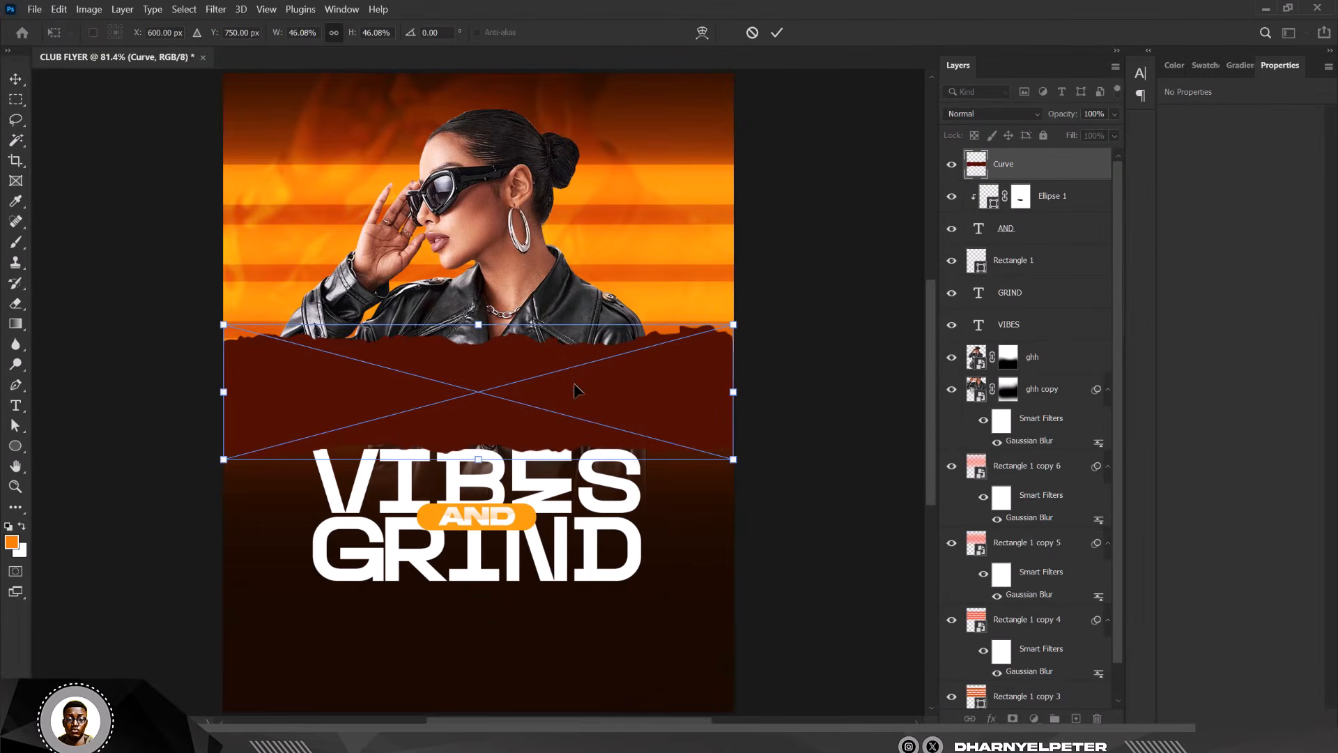
Move the torn-paper Curve image below the title and scale it to about 434 x 116 px at X 81 px, Y 1240 px.
left_click_drag(600, 389, 601, 641)
scroll(601, 639, "down", 4)
scroll(589, 547, "up", 3)
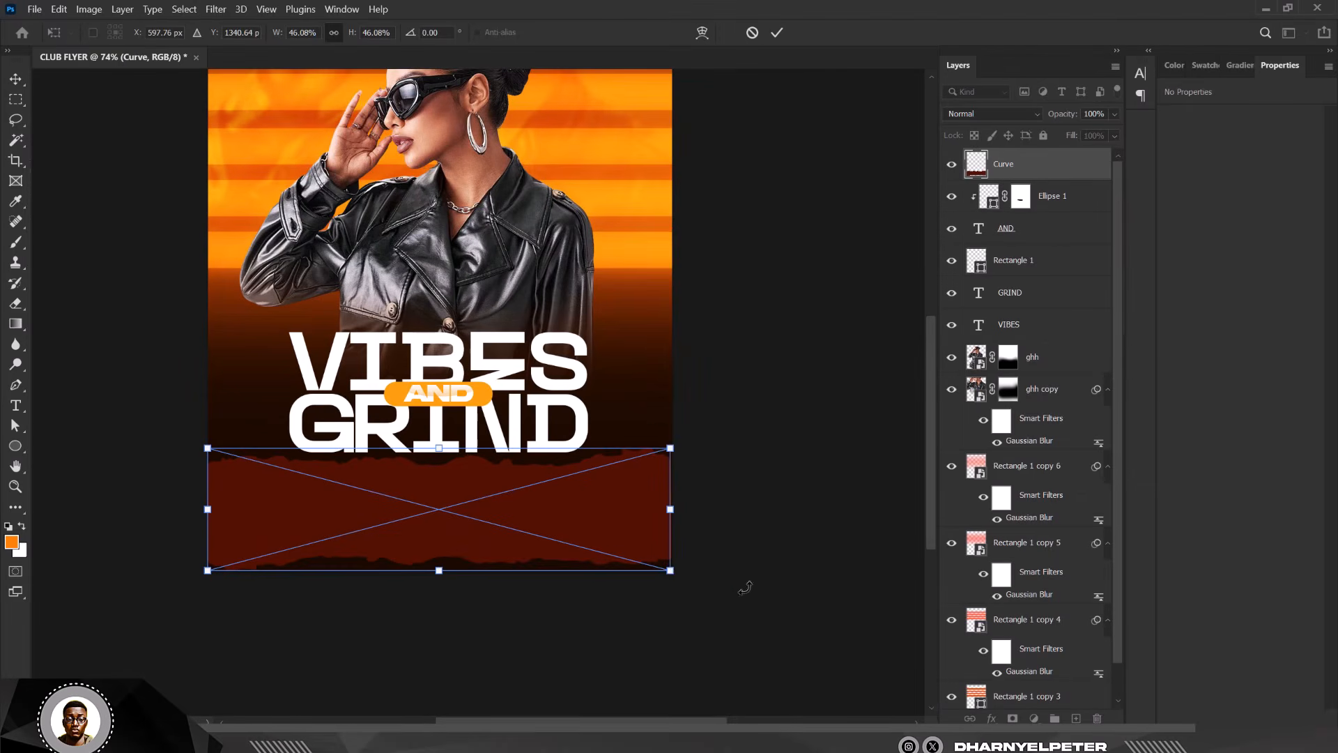
left_click_drag(668, 571, 410, 522)
key("Return")
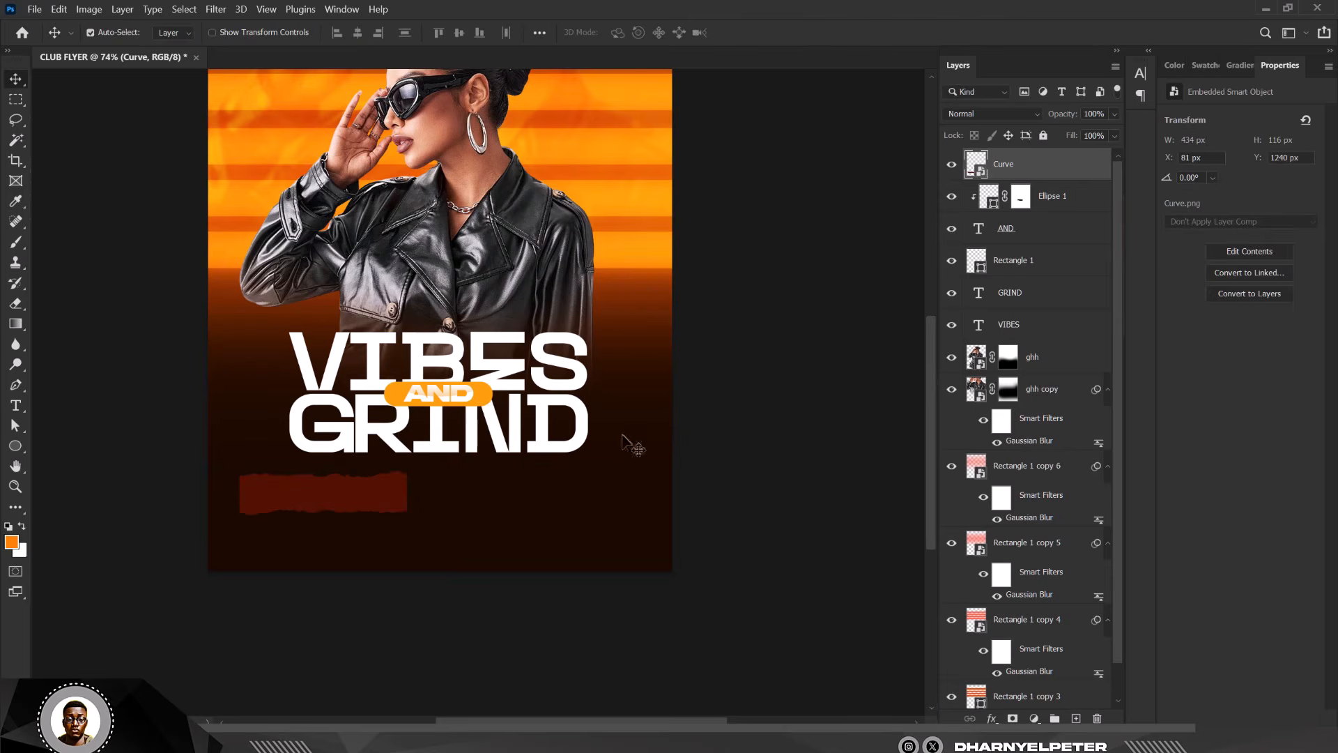
Reposition the torn-paper Curve image below the title to X 101 px, Y 1235 px.
left_click_drag(288, 494, 300, 496)
left_click_drag(300, 499, 317, 485)
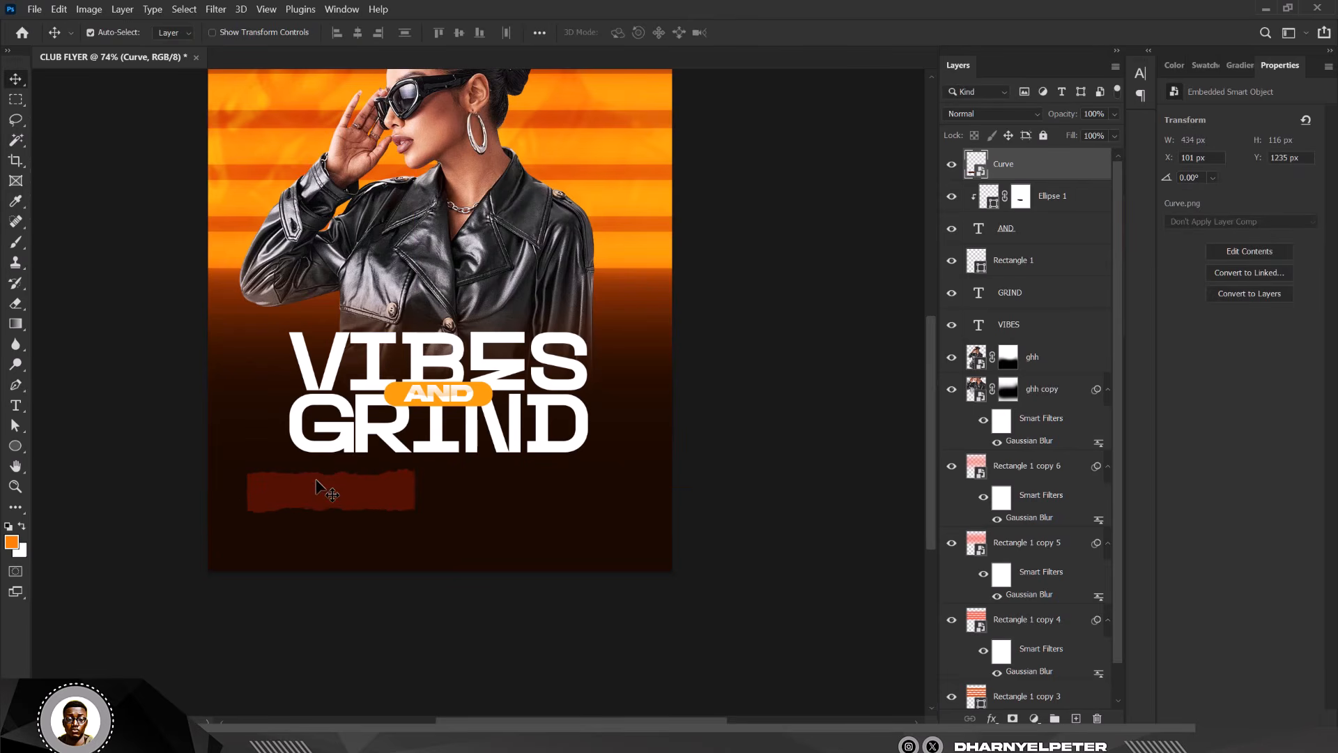
scroll(306, 408, "up", 1)
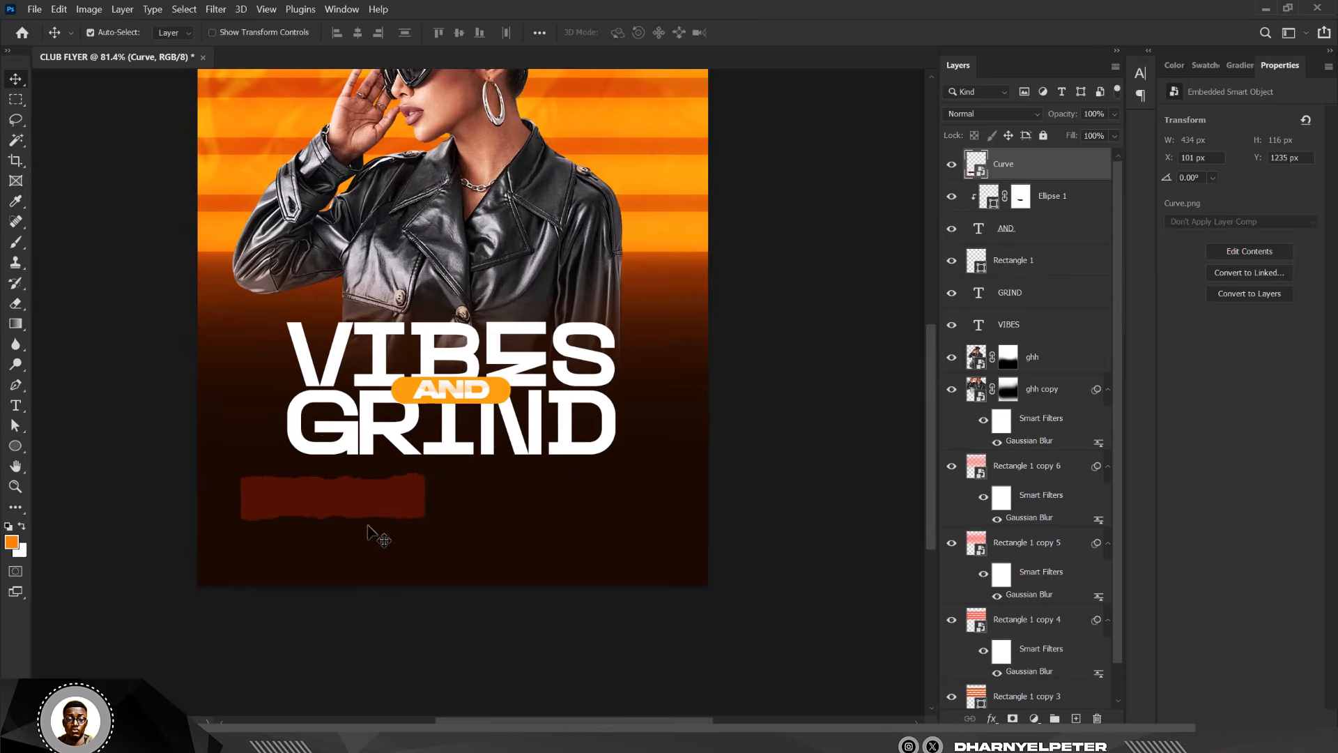
scroll(372, 498, "up", 6)
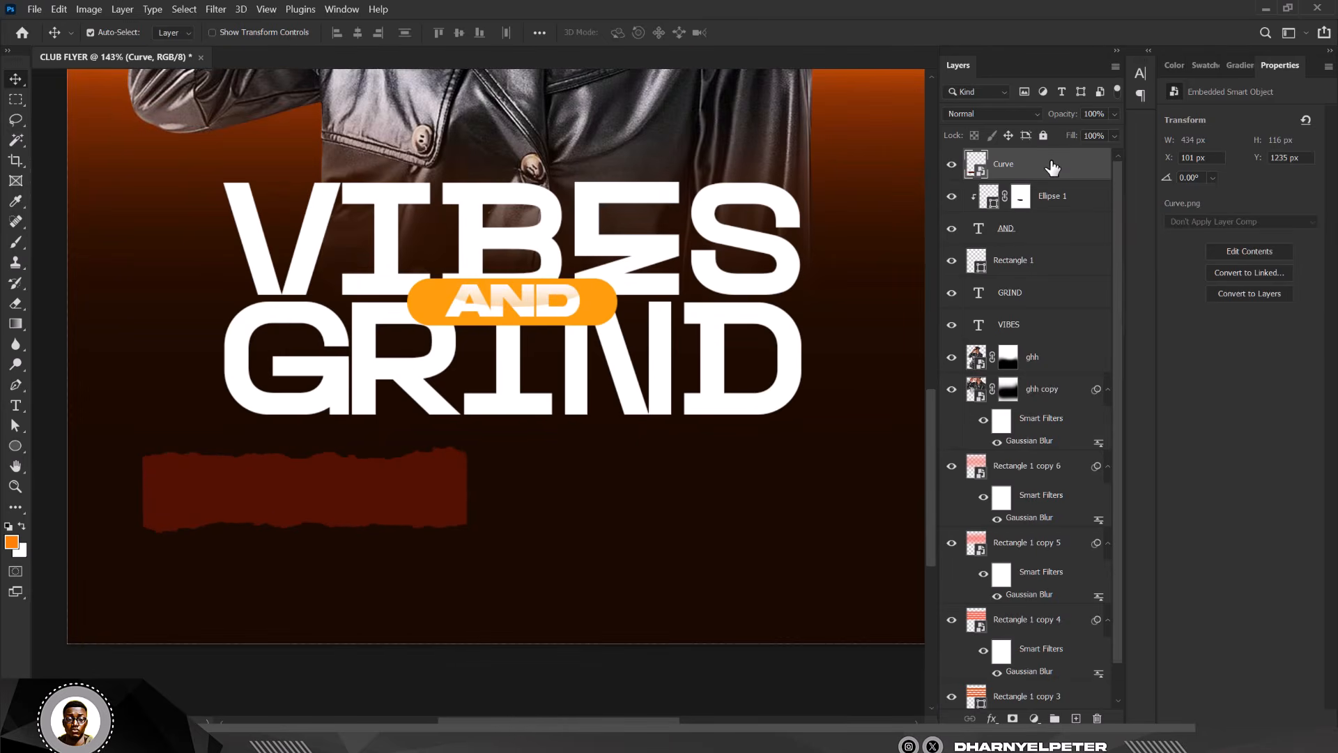
double_click(1053, 167)
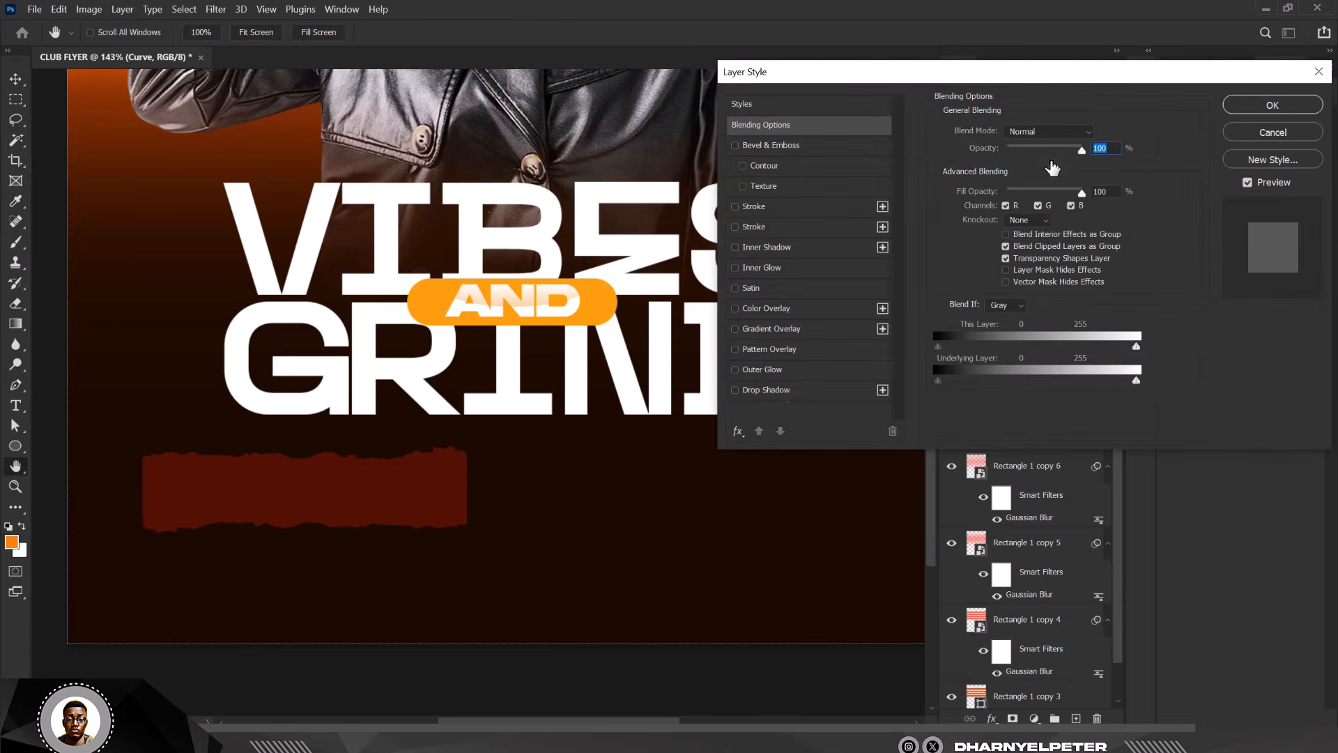
left_click(735, 308)
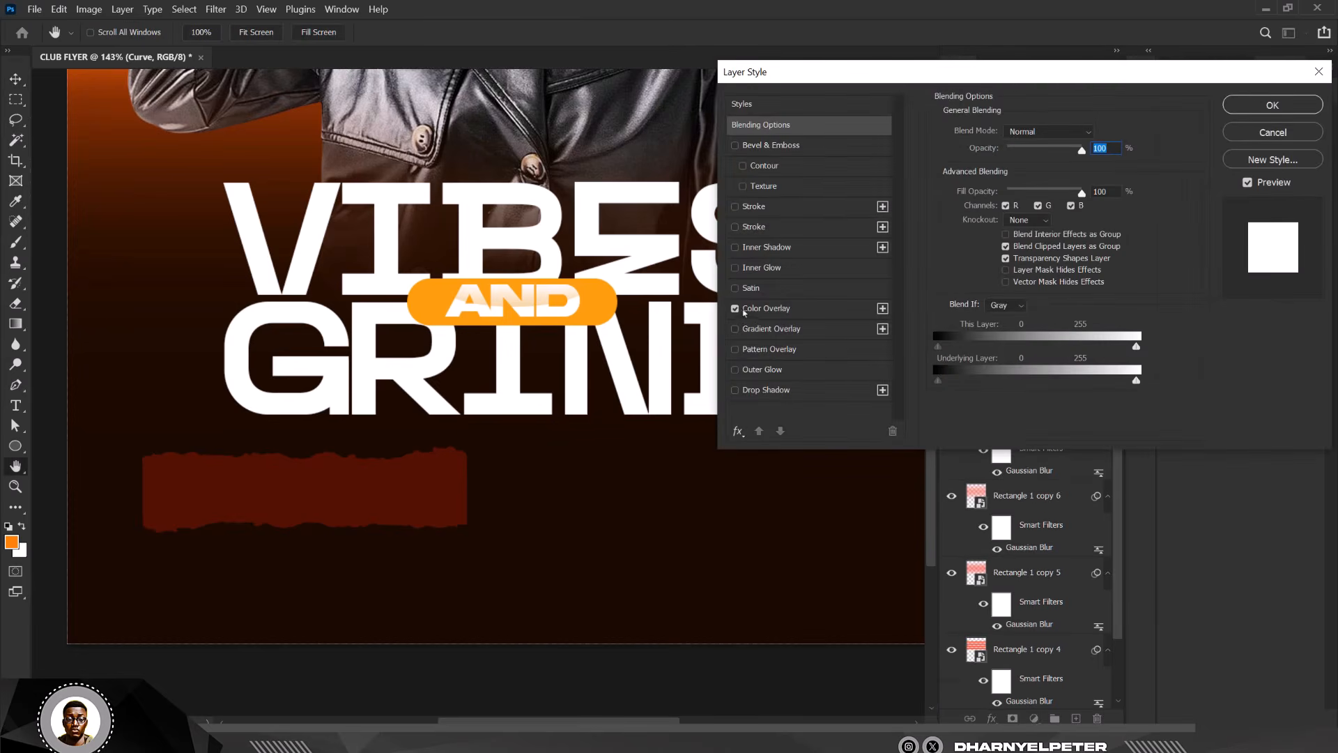
left_click(794, 309)
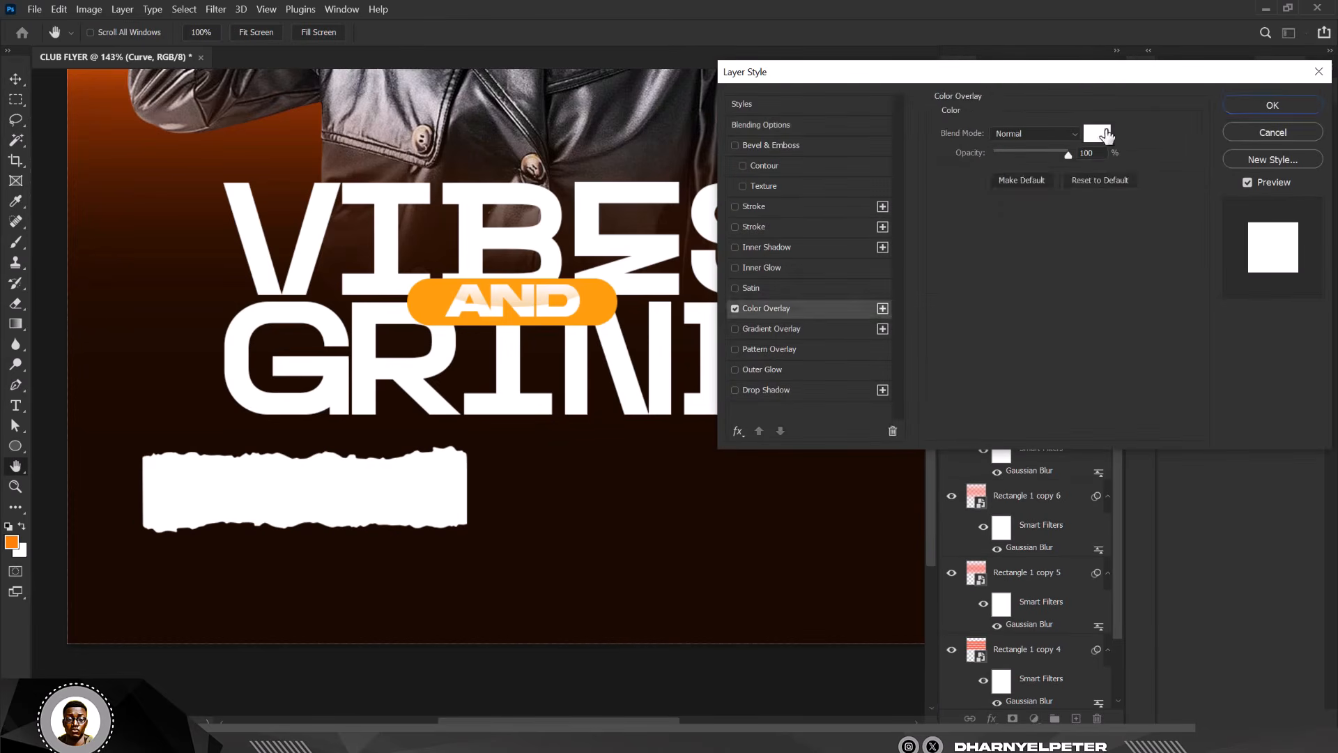
left_click(1099, 133)
left_click(425, 295)
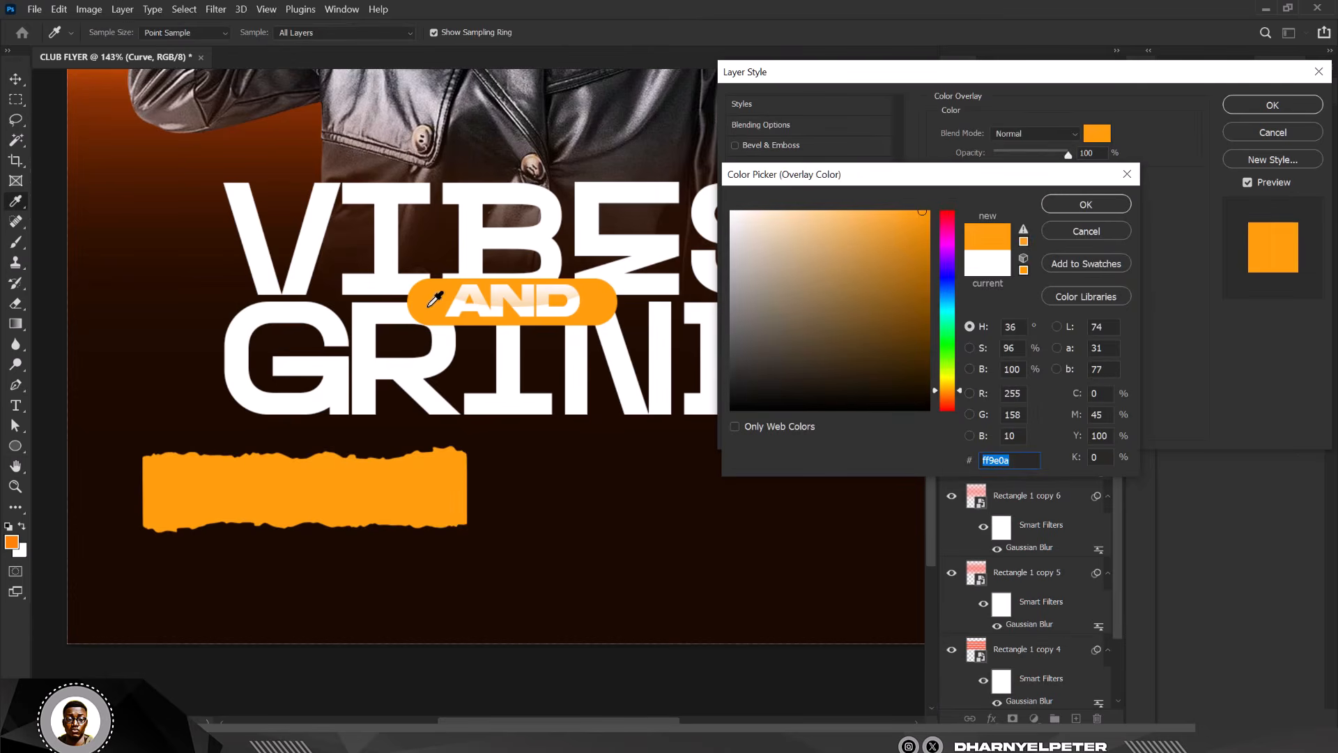
left_click(1088, 236)
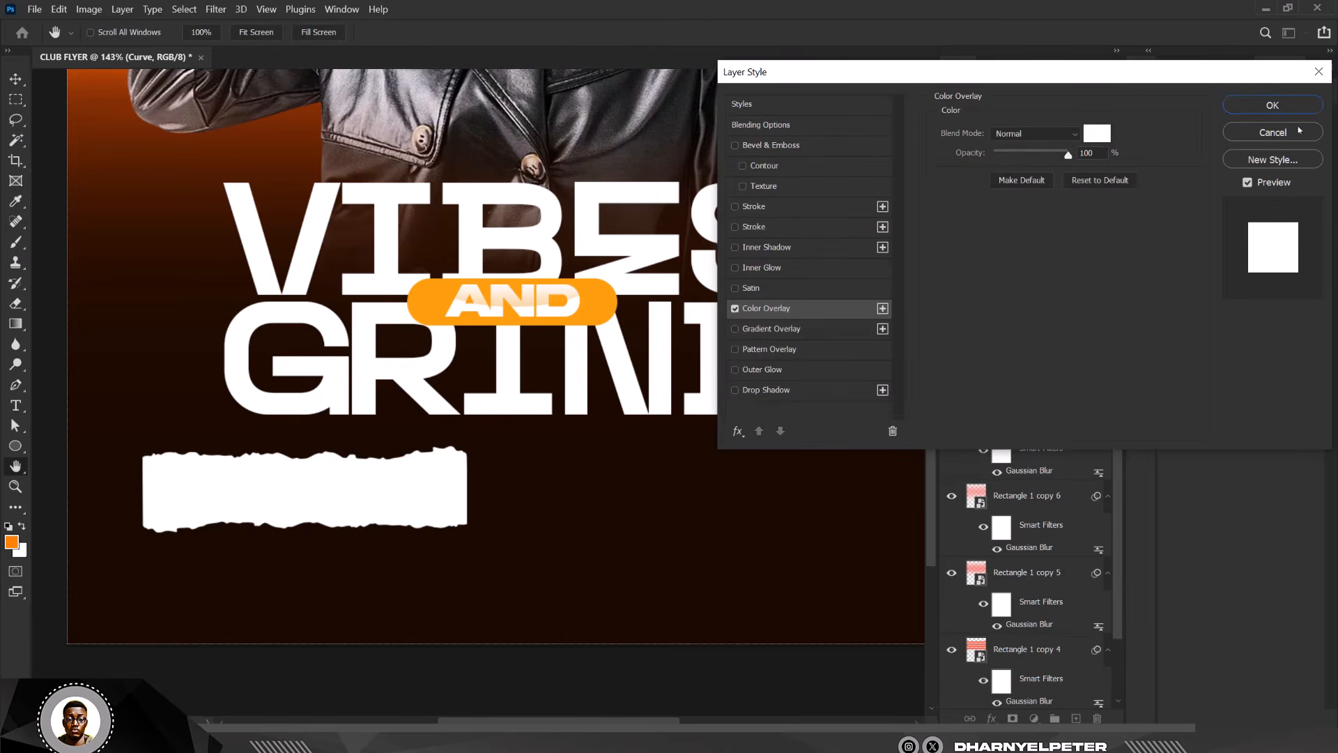
left_click(1295, 132)
Place the PRICE image from the VIBE AND GRIND folder over the torn paper at X 171 px, Y 1271 px.
scroll(436, 481, "down", 3)
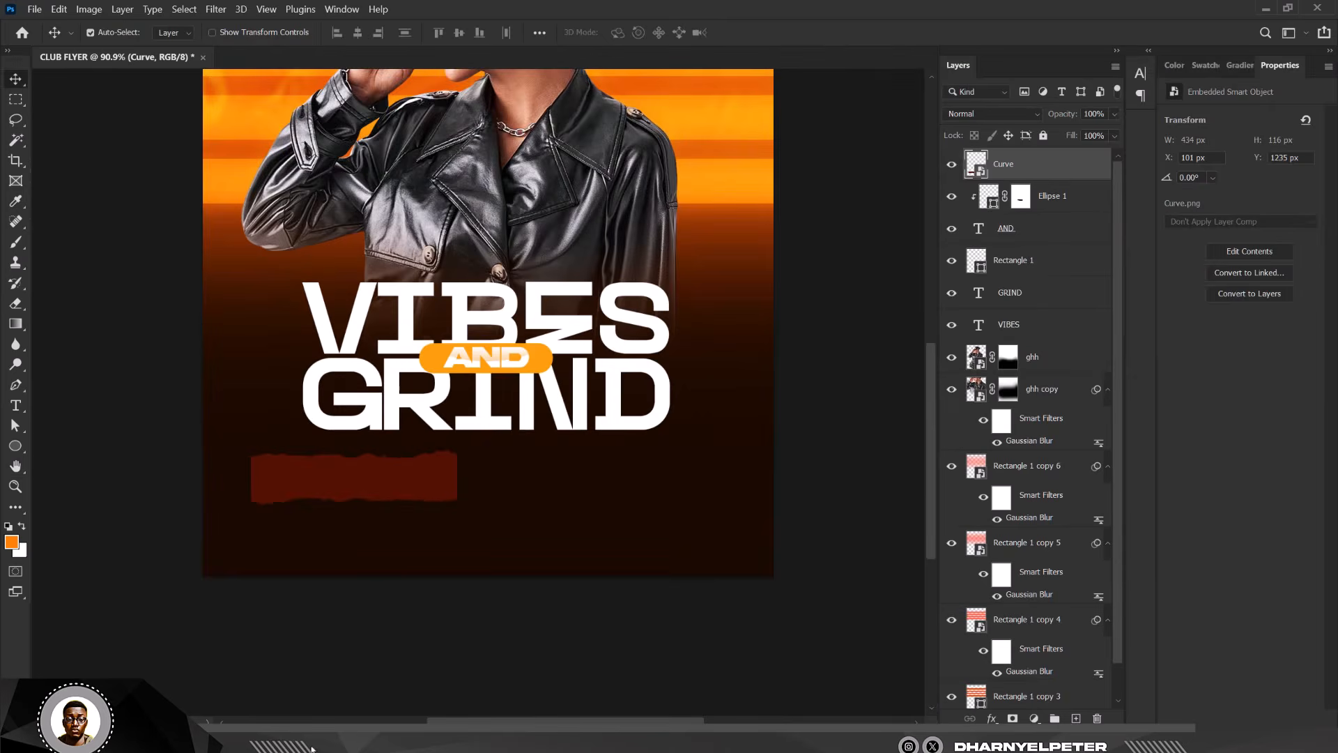
mouse_move(312, 748)
left_click(366, 669)
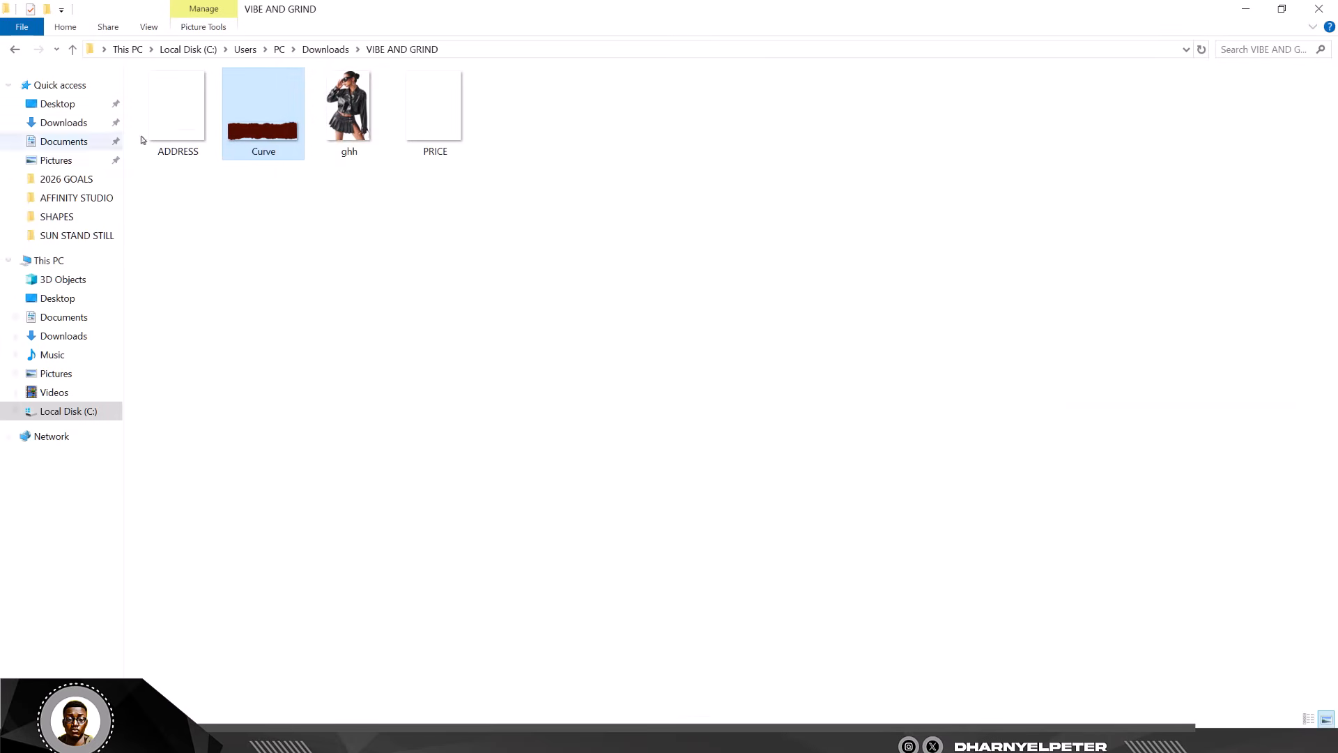
left_click_drag(439, 133, 352, 413)
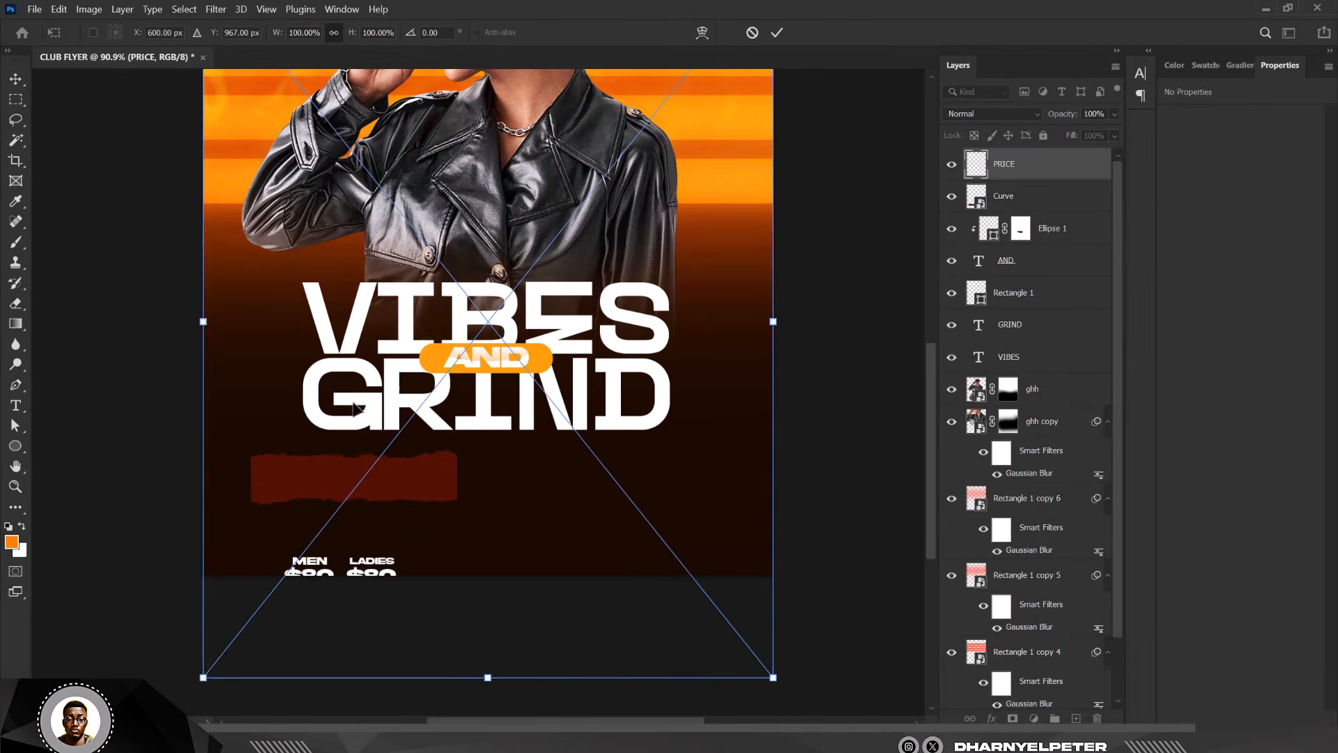
left_click_drag(383, 573, 393, 481)
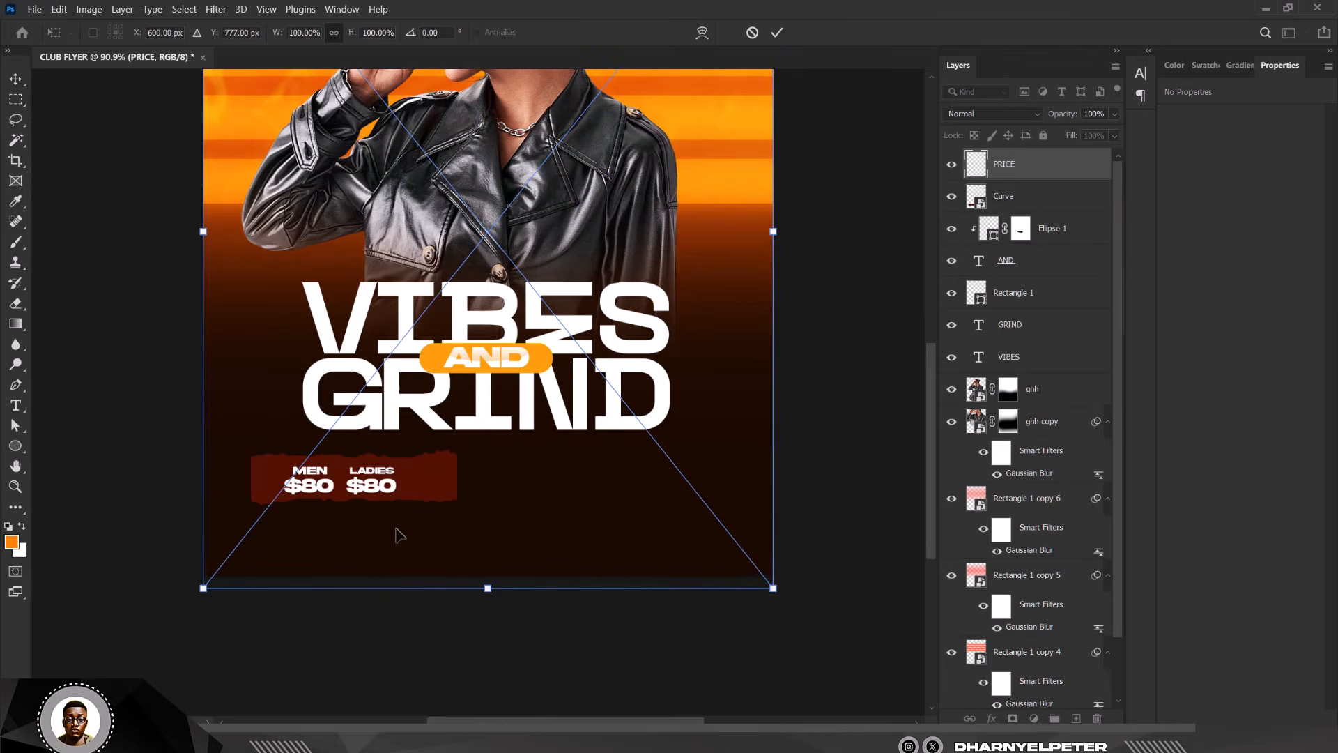
key("Return")
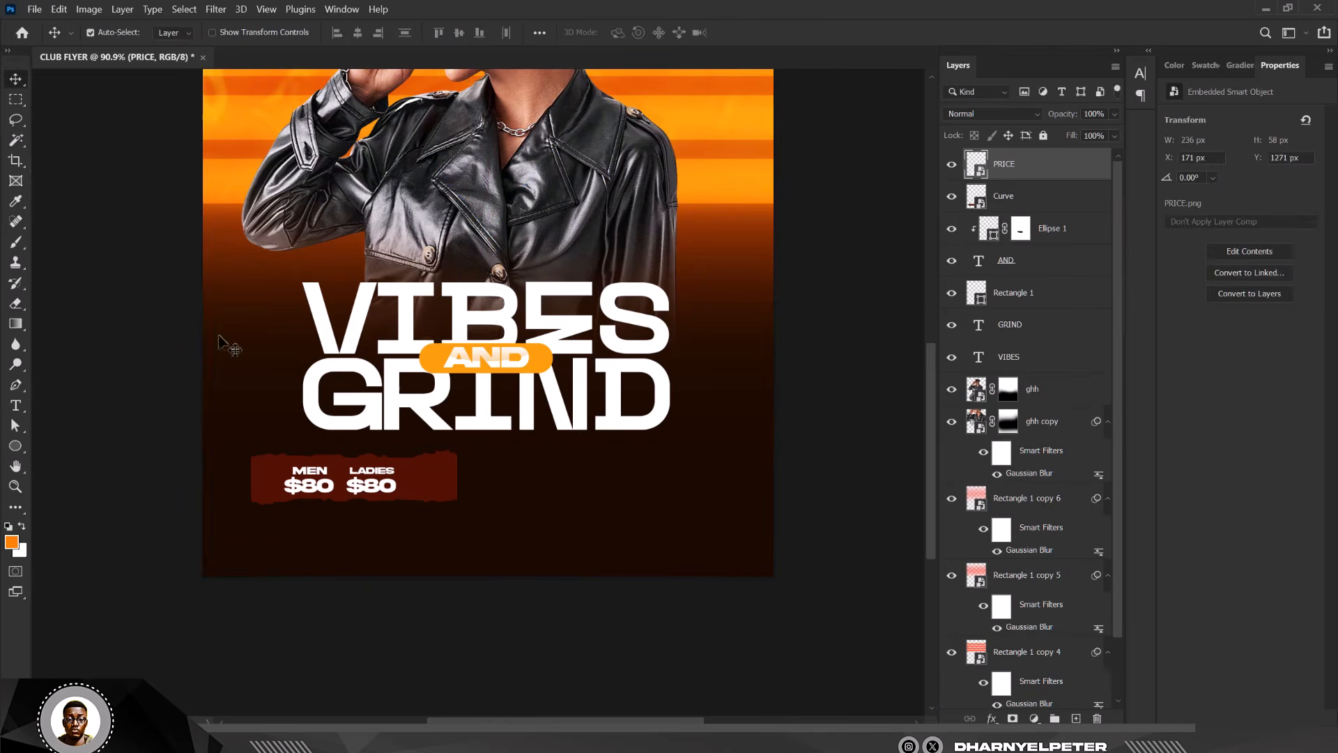
Examine the MEN and LADIES price text on its torn-paper label up close.
scroll(360, 492, "up", 12)
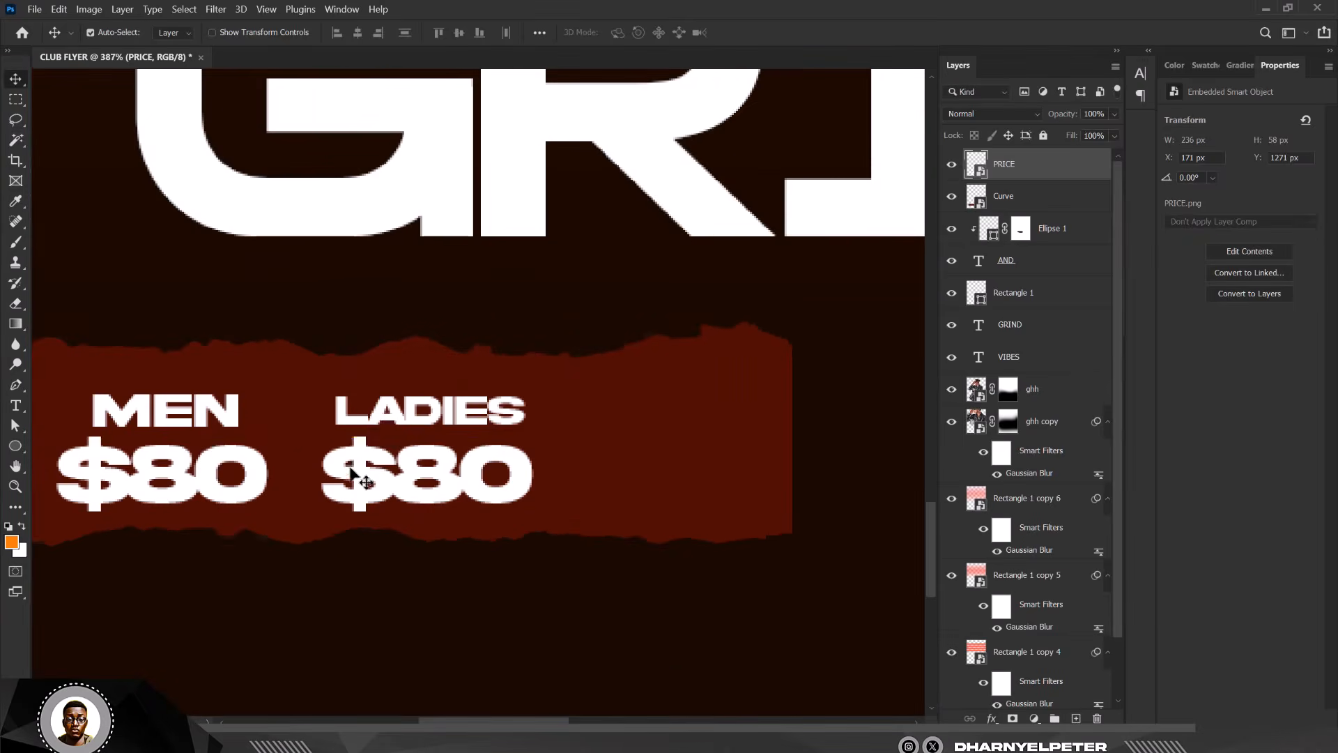
left_click(348, 463)
mouse_move(348, 460)
left_mouse_down()
mouse_move(347, 448)
mouse_move(348, 462)
left_mouse_up()
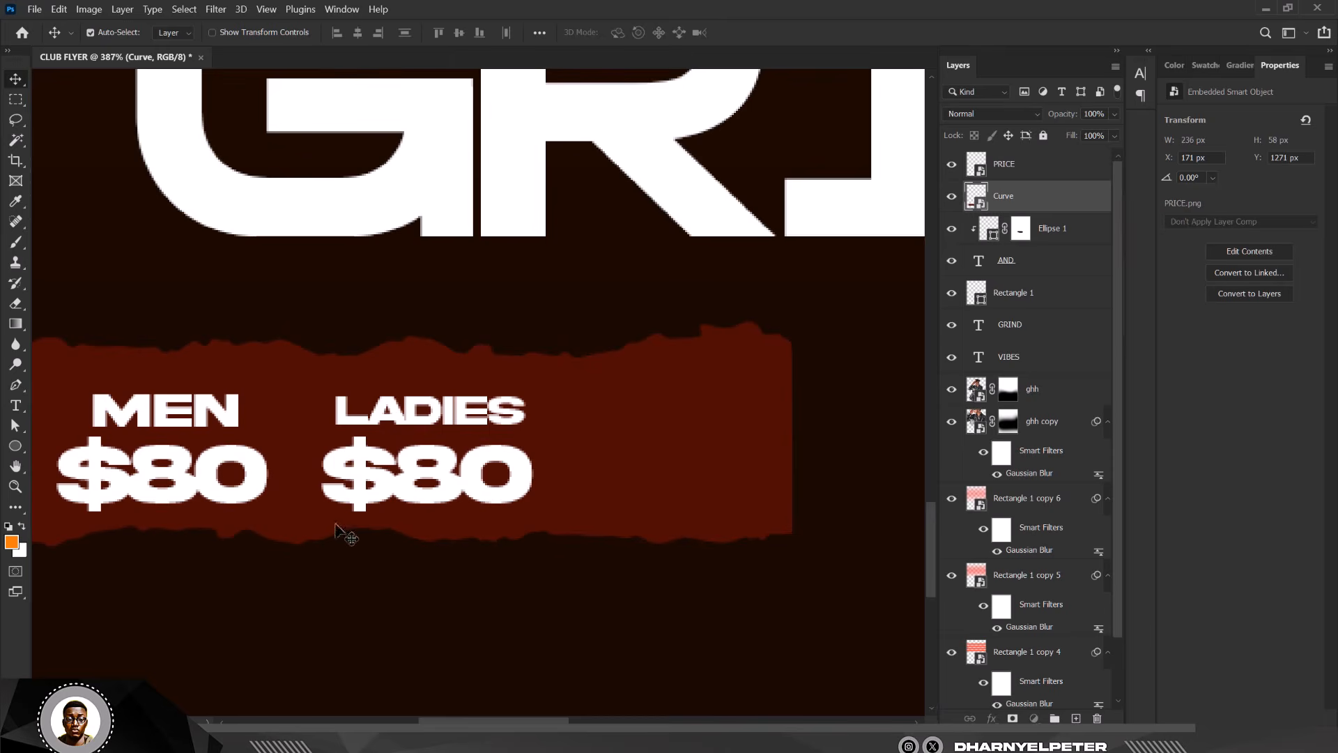
left_click(500, 456)
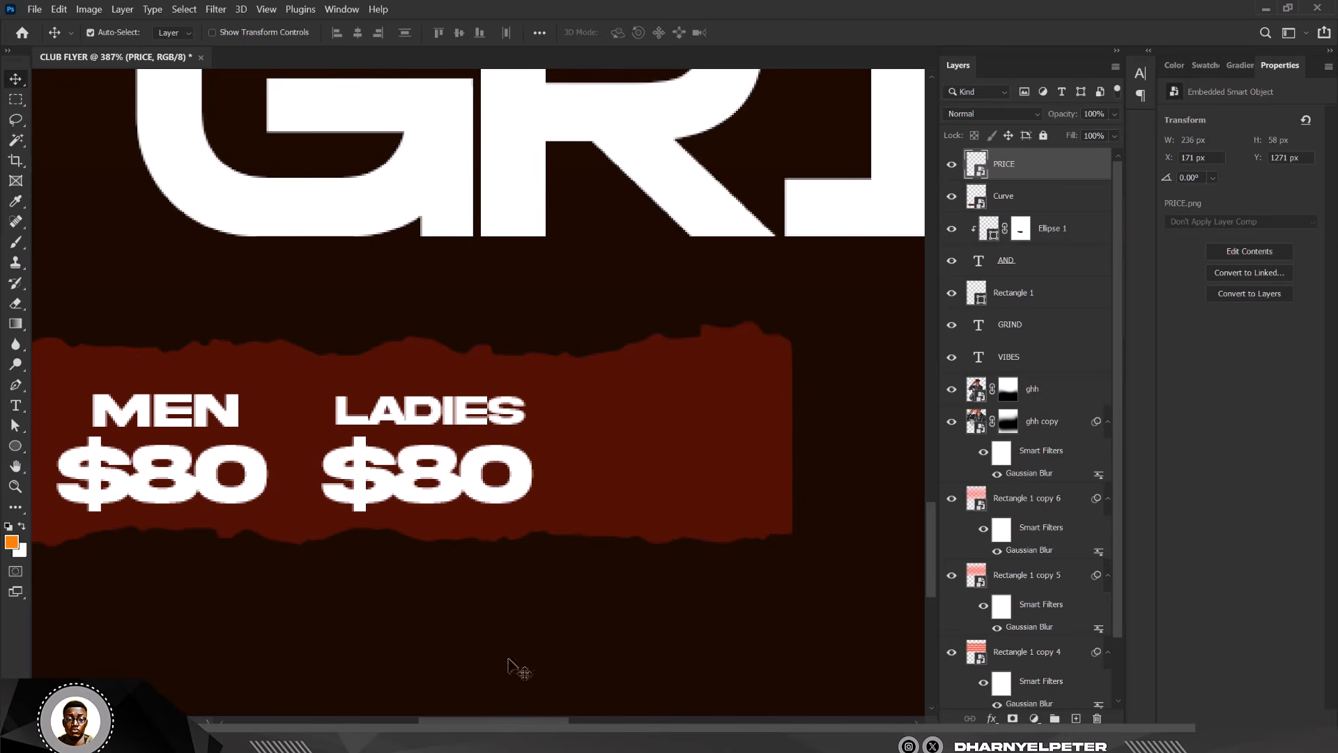
scroll(598, 441, "down", 2)
scroll(563, 453, "down", 2)
scroll(561, 454, "down", 3)
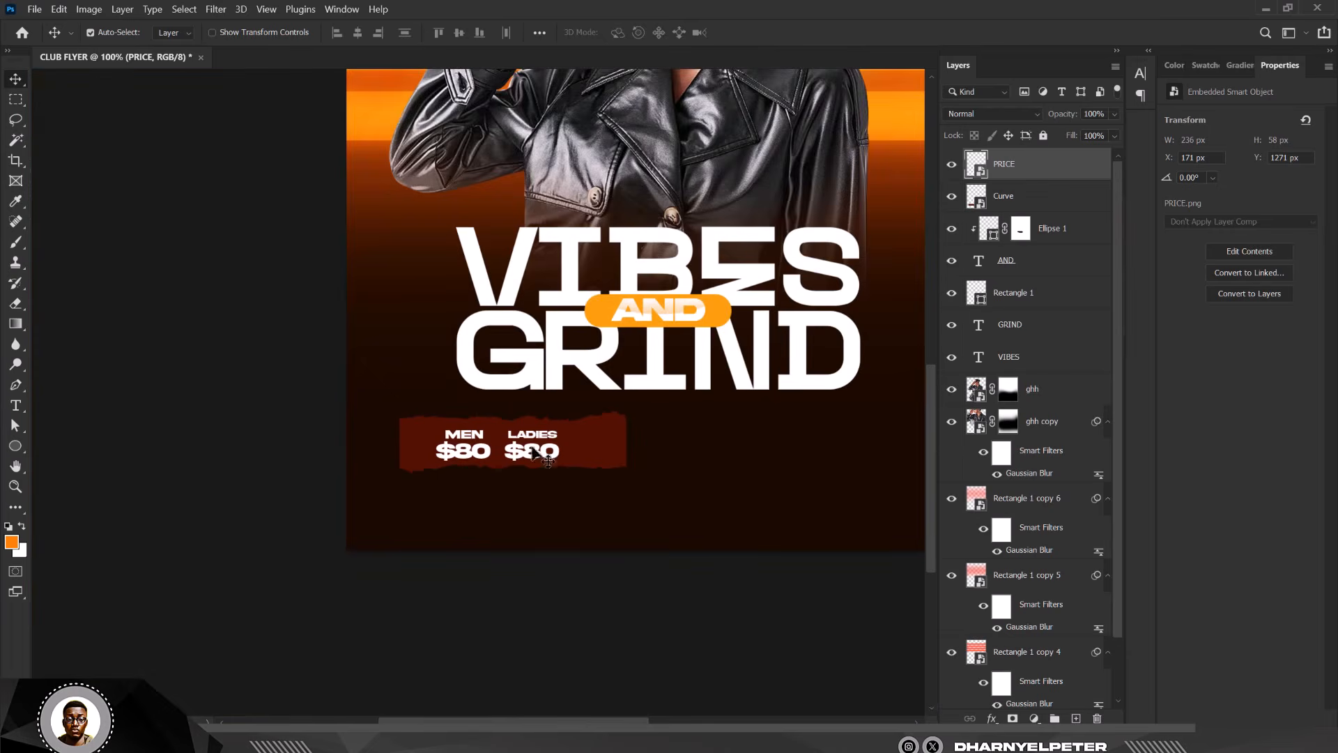
Narrow the torn-paper Curve from both sides around the price text to about 331 x 115 px at X 131 px.
scroll(534, 454, "up", 4)
left_click(665, 453)
key("ctrl+t")
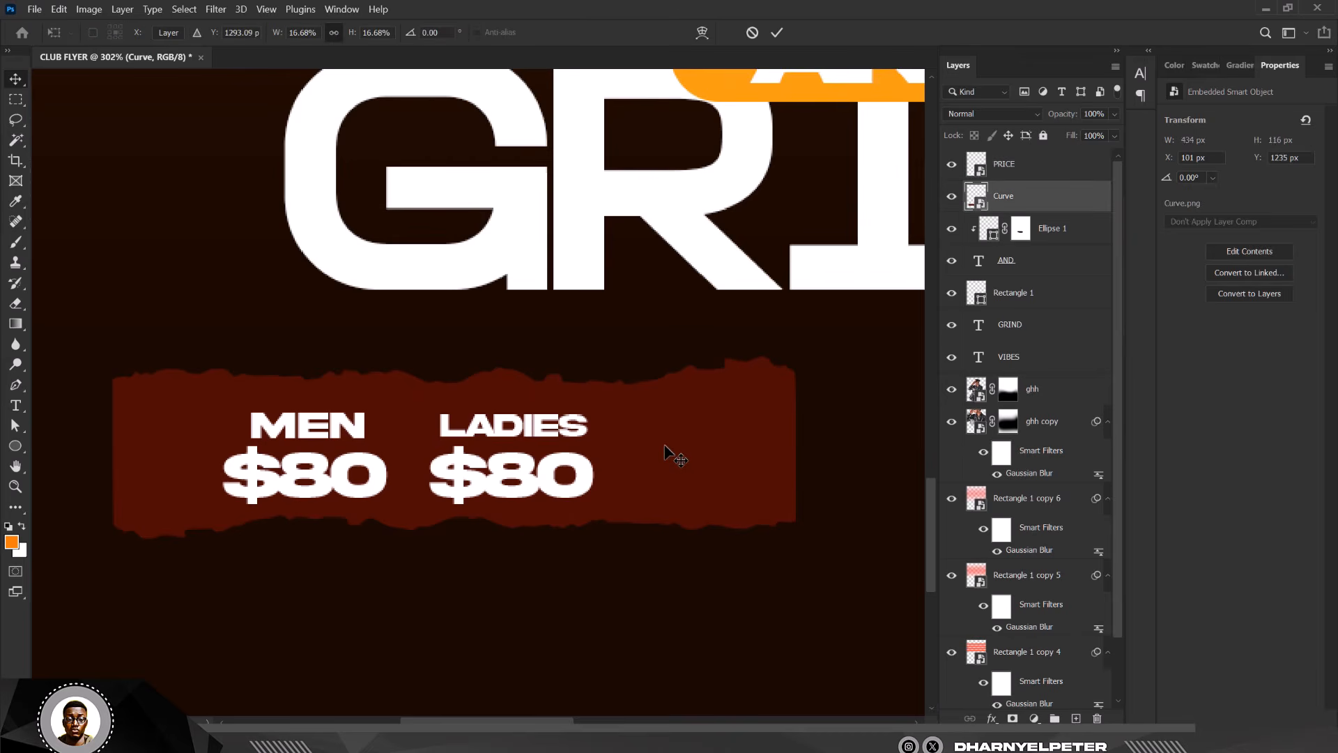
left_click_drag(797, 446, 680, 446)
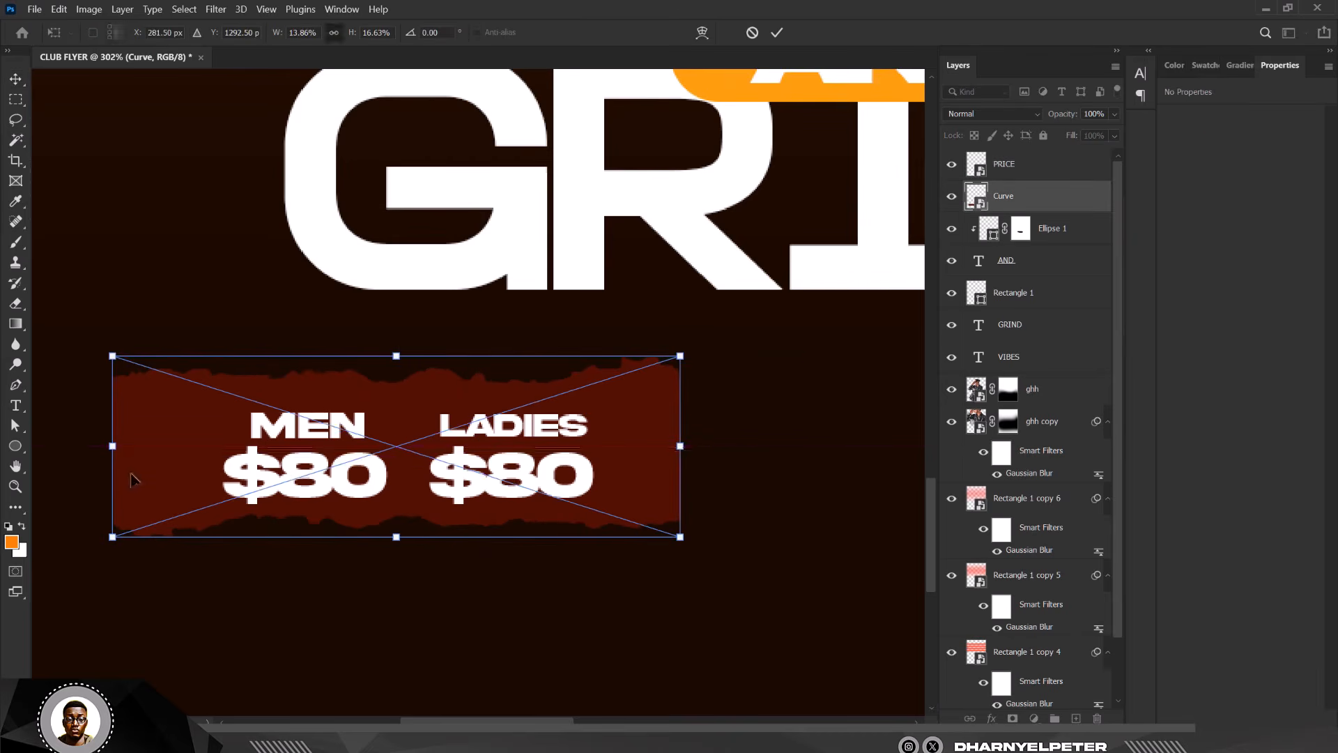
left_click_drag(112, 446, 160, 446)
key("Return")
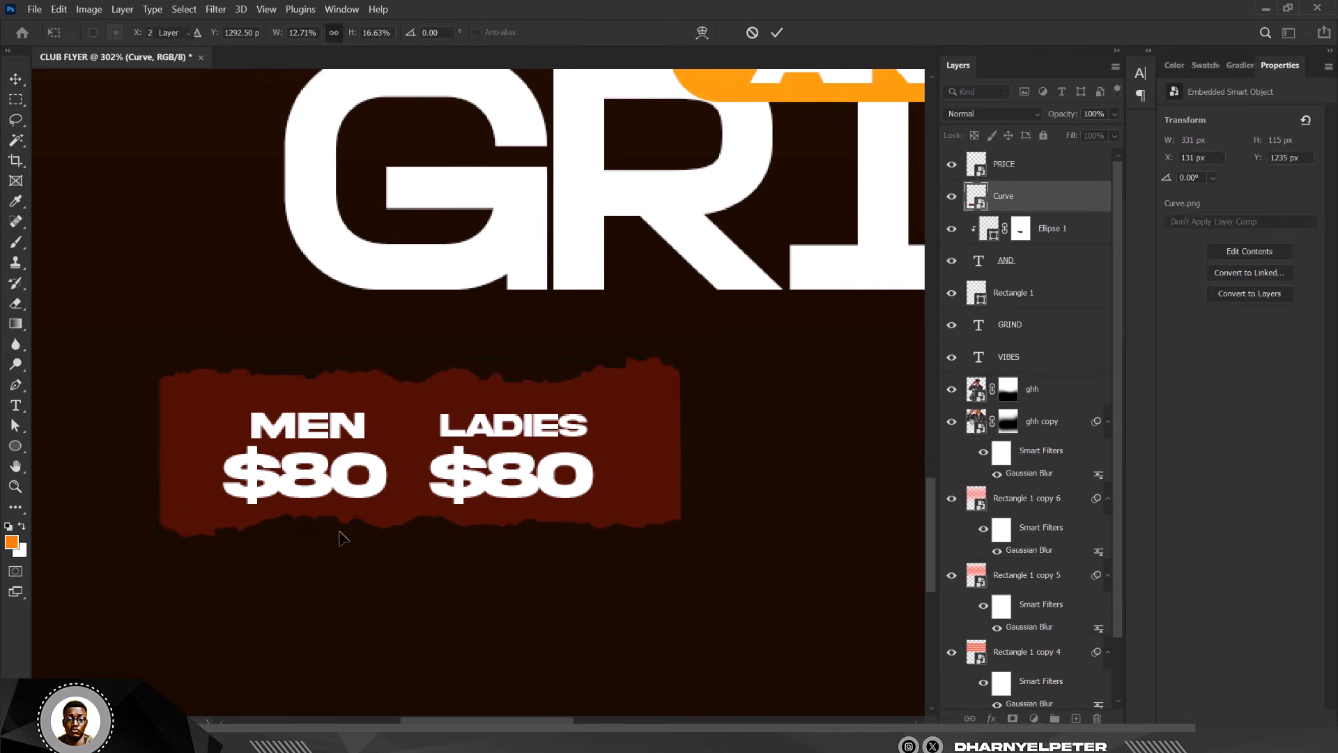
Duplicate the torn paper beside the price label and enlarge the copy to about 569 x 180 px at X 481 px, Y 1202 px.
scroll(343, 537, "down", 5)
scroll(388, 468, "up", 2)
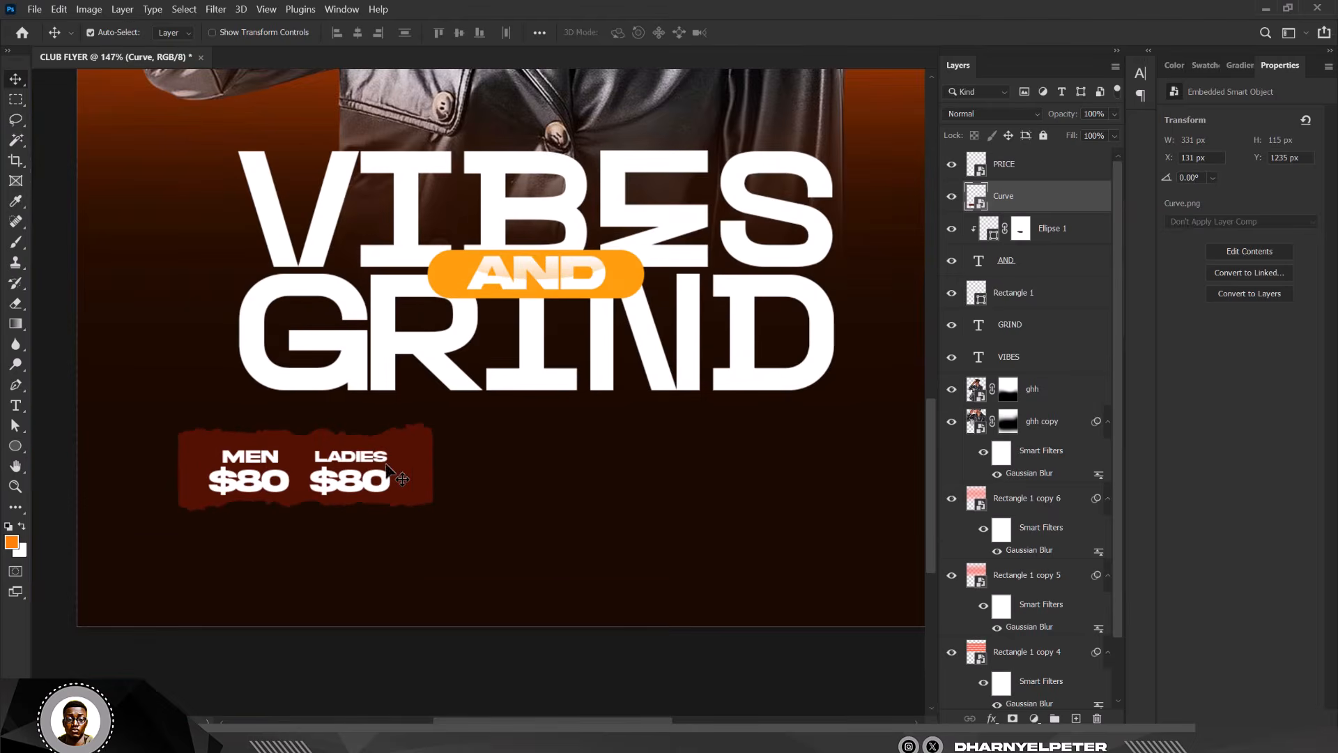
left_click_drag(410, 460, 885, 466)
key("ctrl+t")
left_click_drag(458, 464, 448, 465)
key("Return")
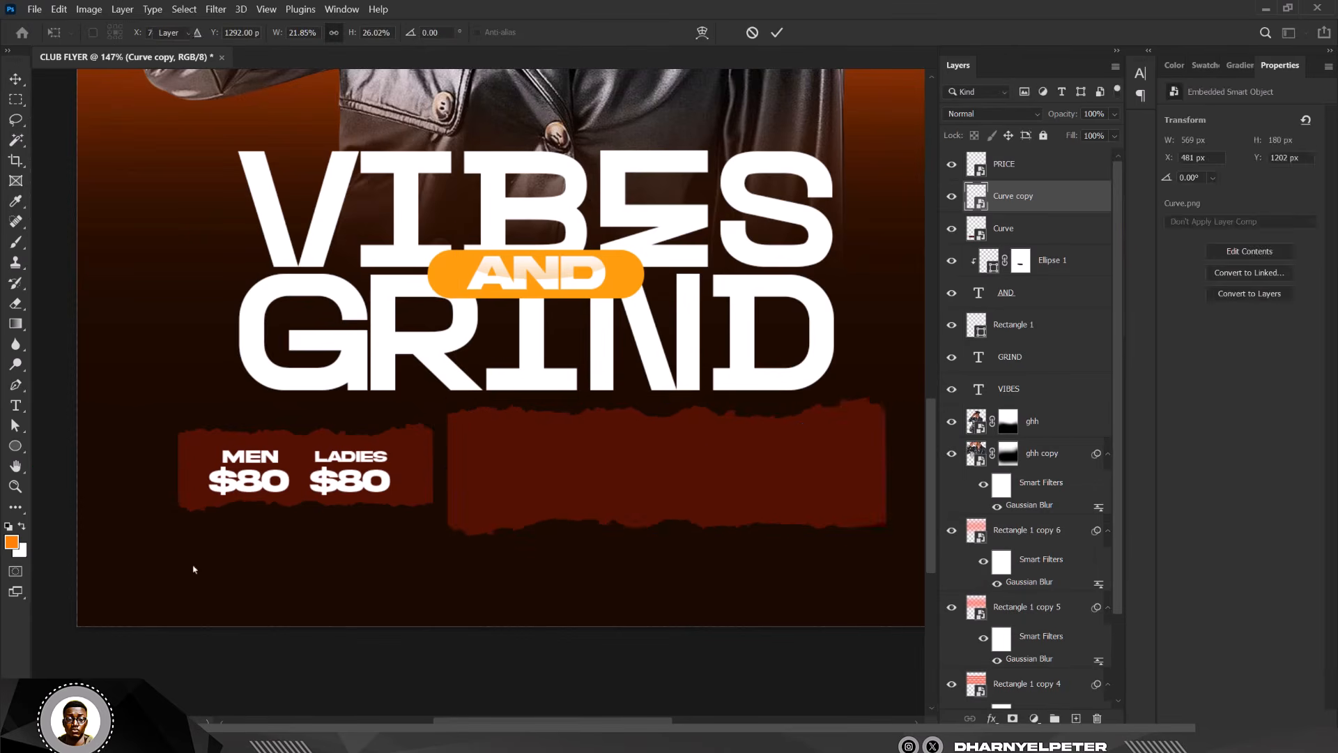
Place the ADDRESS image from the VIBE AND GRIND folder on the larger torn paper at X 558 px, Y 1259 px.
scroll(531, 488, "down", 5)
scroll(530, 481, "up", 5)
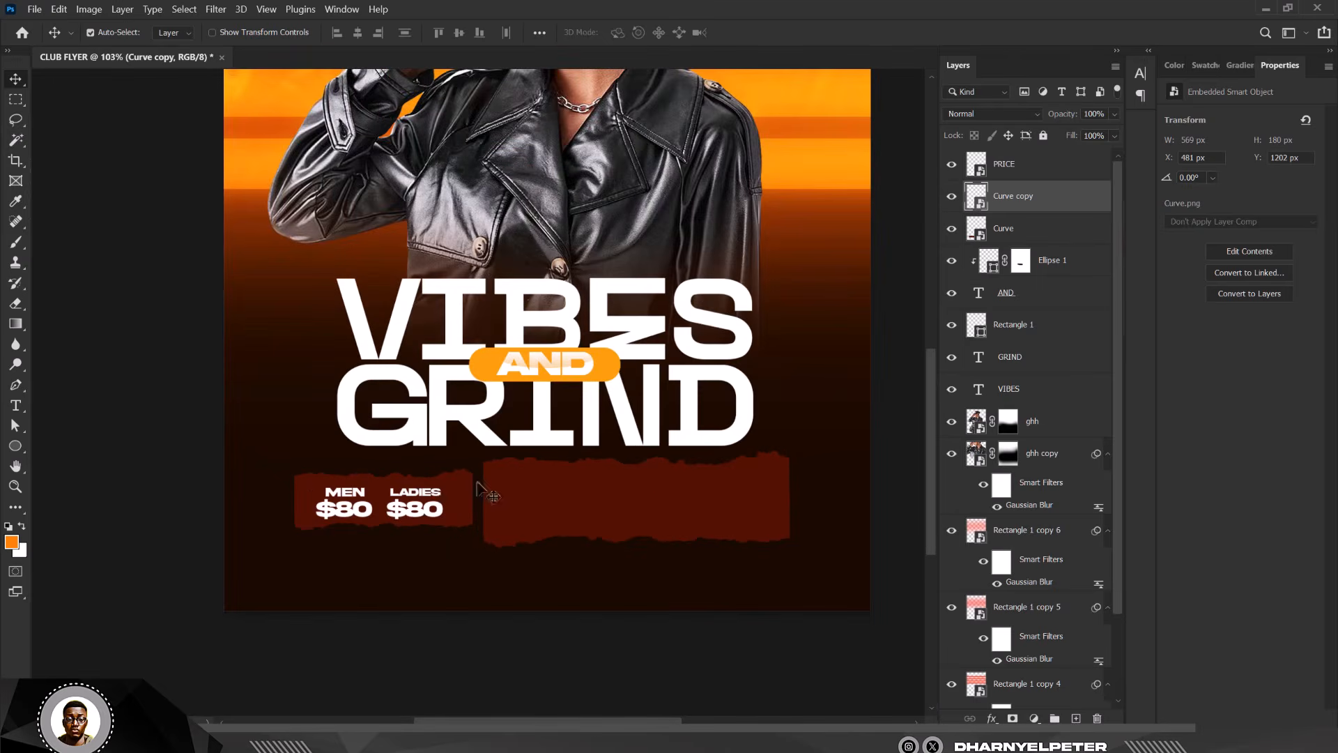
mouse_move(310, 740)
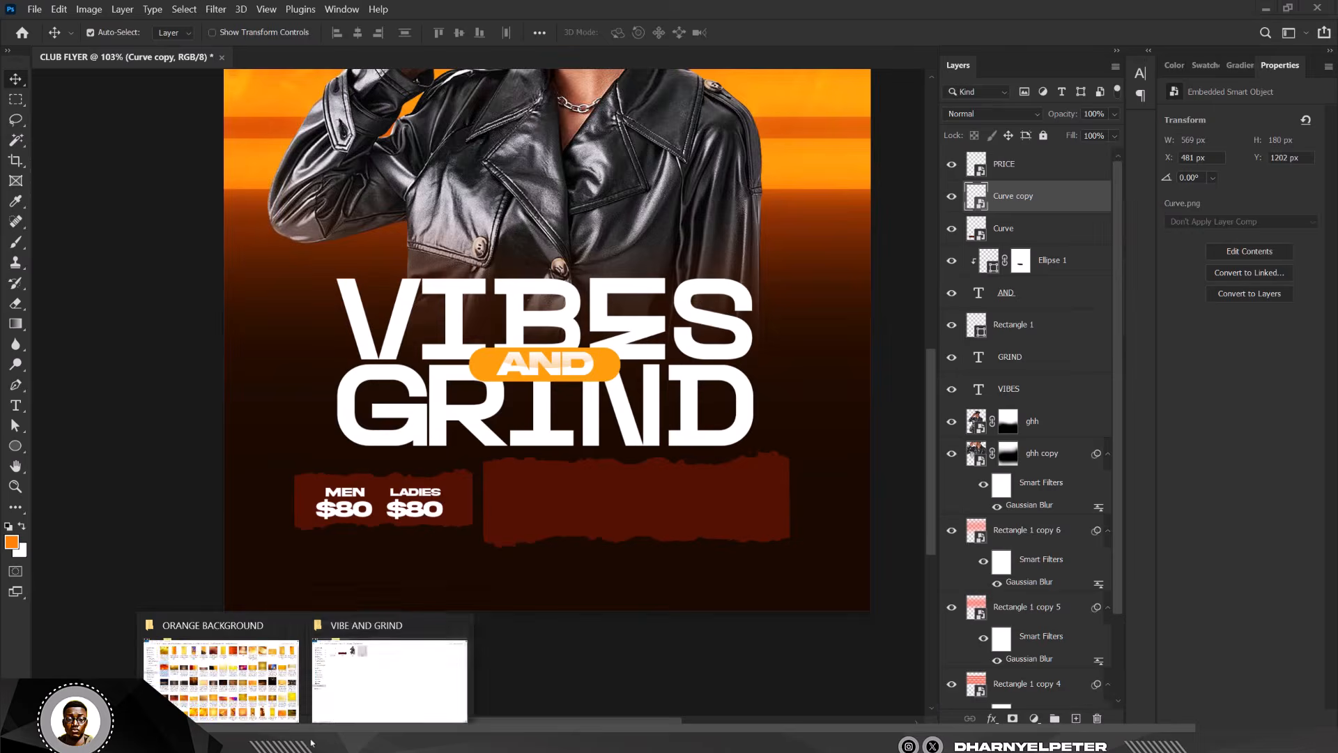
left_click(404, 669)
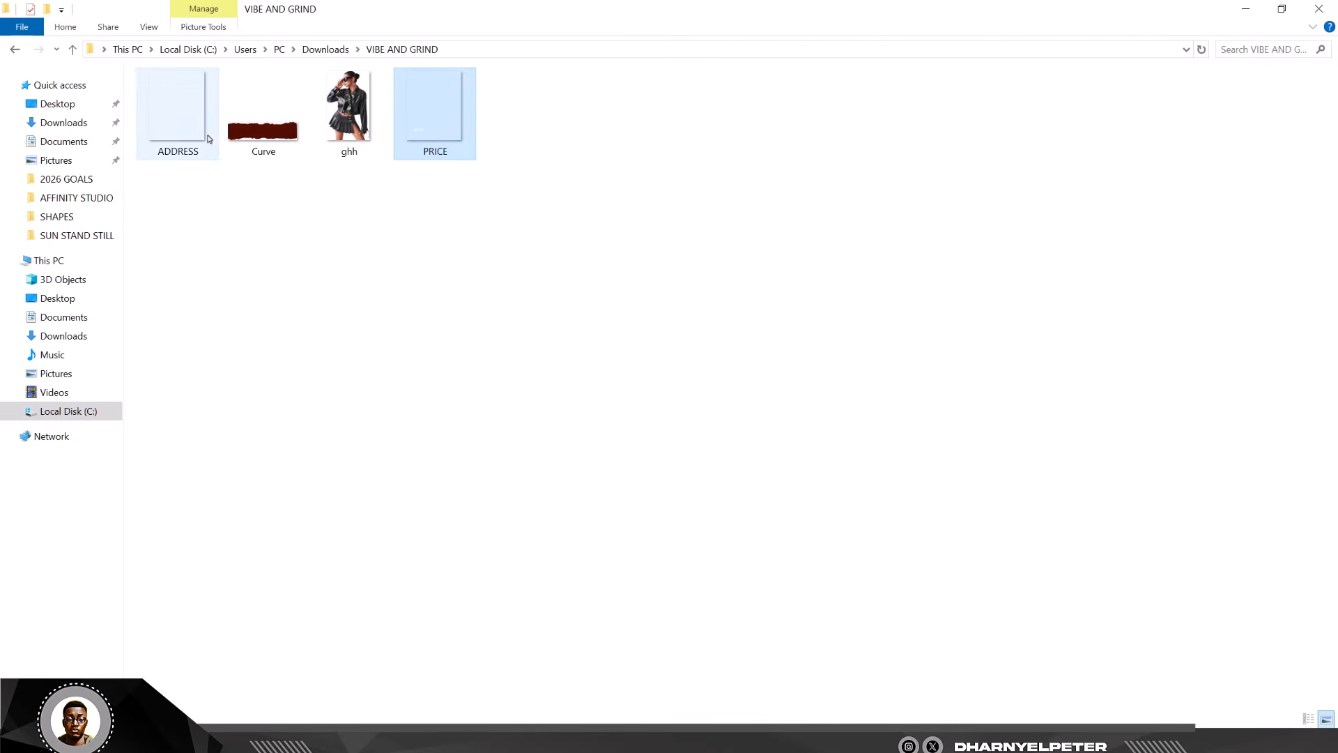
left_click_drag(185, 134, 607, 446)
scroll(591, 418, "down", 1)
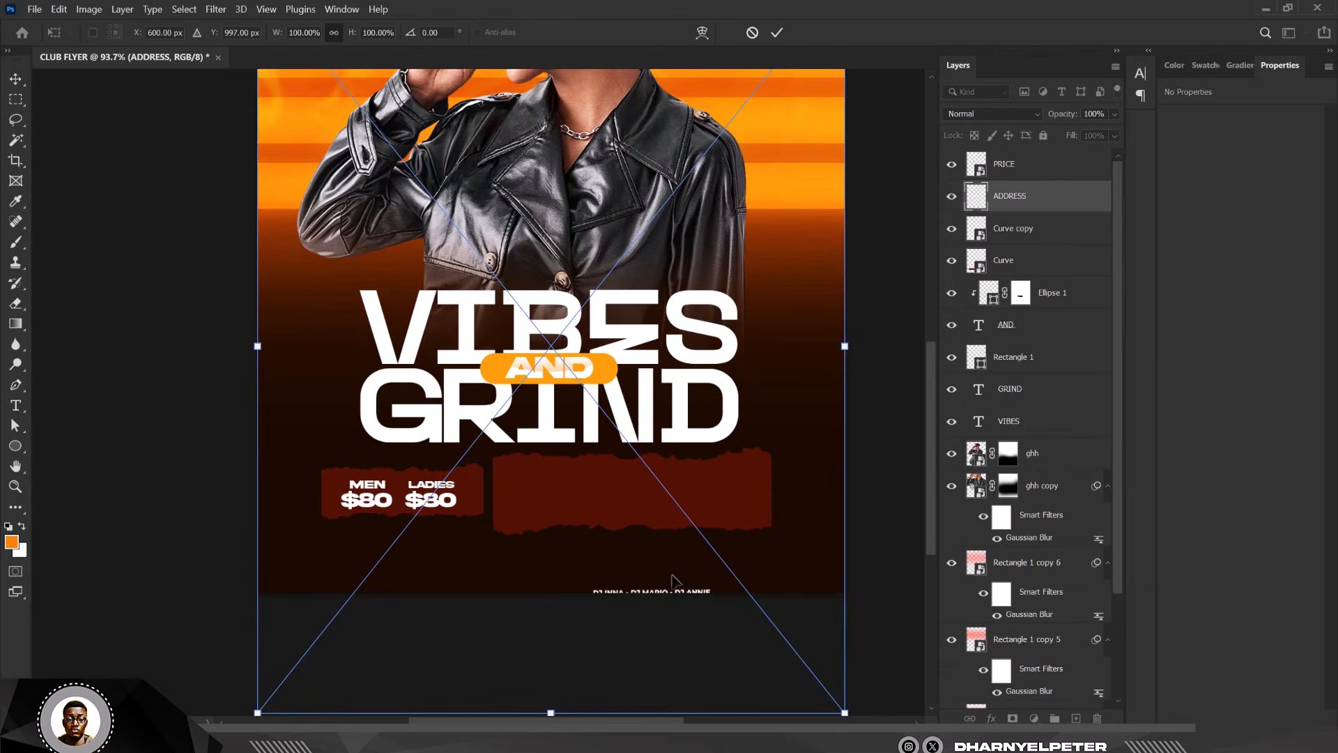
left_click_drag(676, 582, 647, 467)
key("Return")
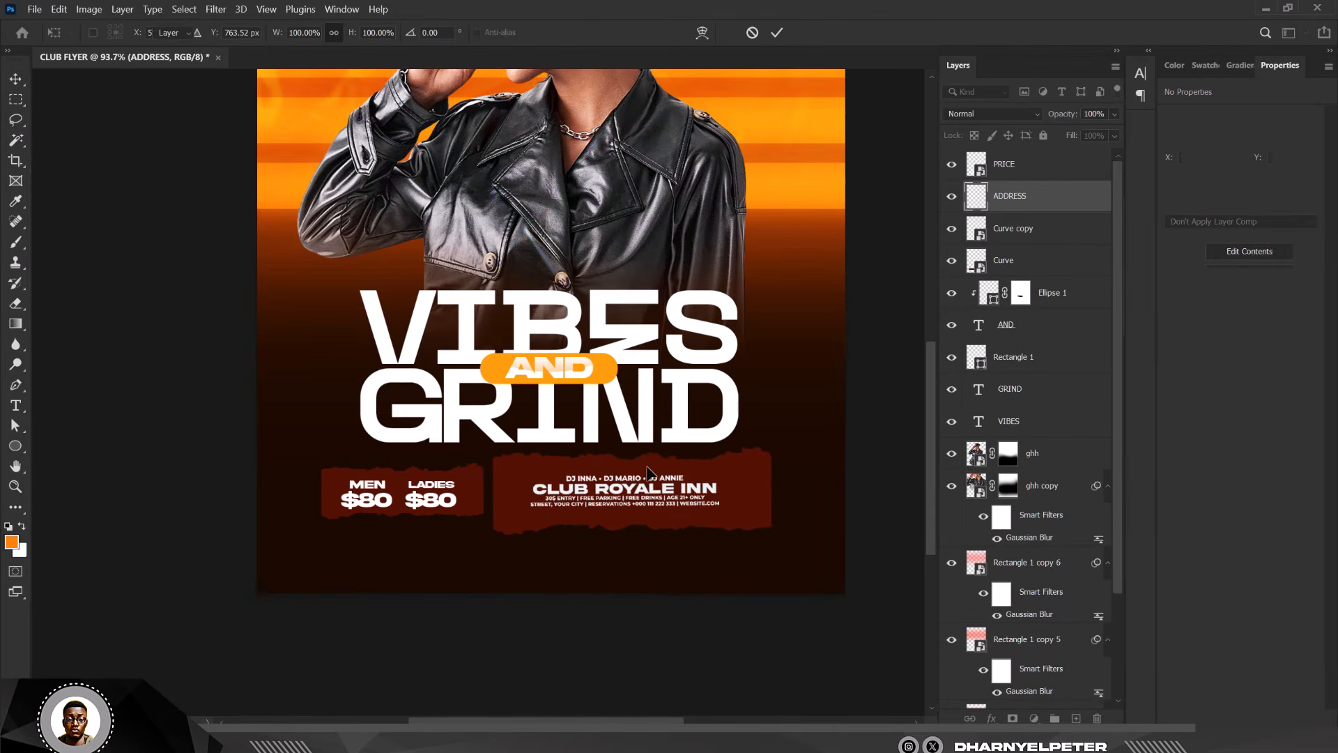
Examine the address and price labels, comparing the prices with and without the torn paper behind them.
scroll(613, 466, "down", 5)
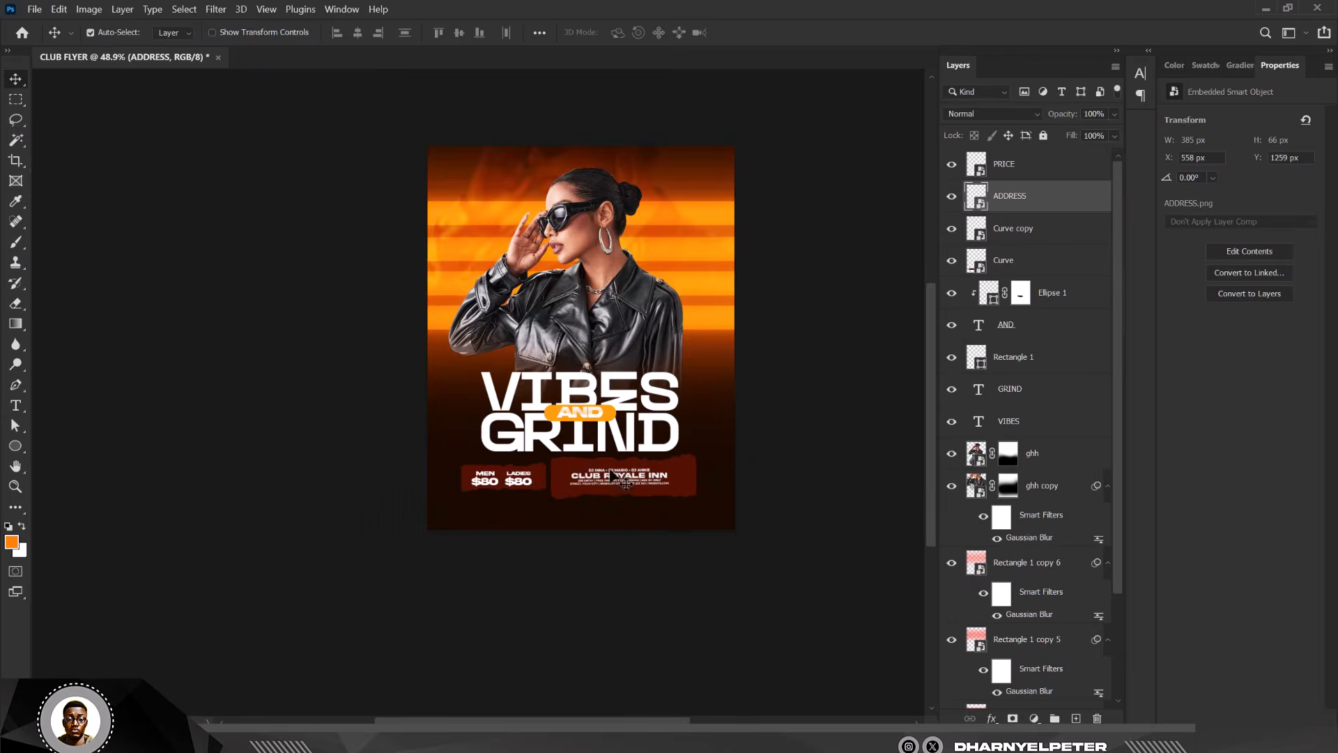
scroll(610, 505, "up", 4)
scroll(626, 500, "up", 5)
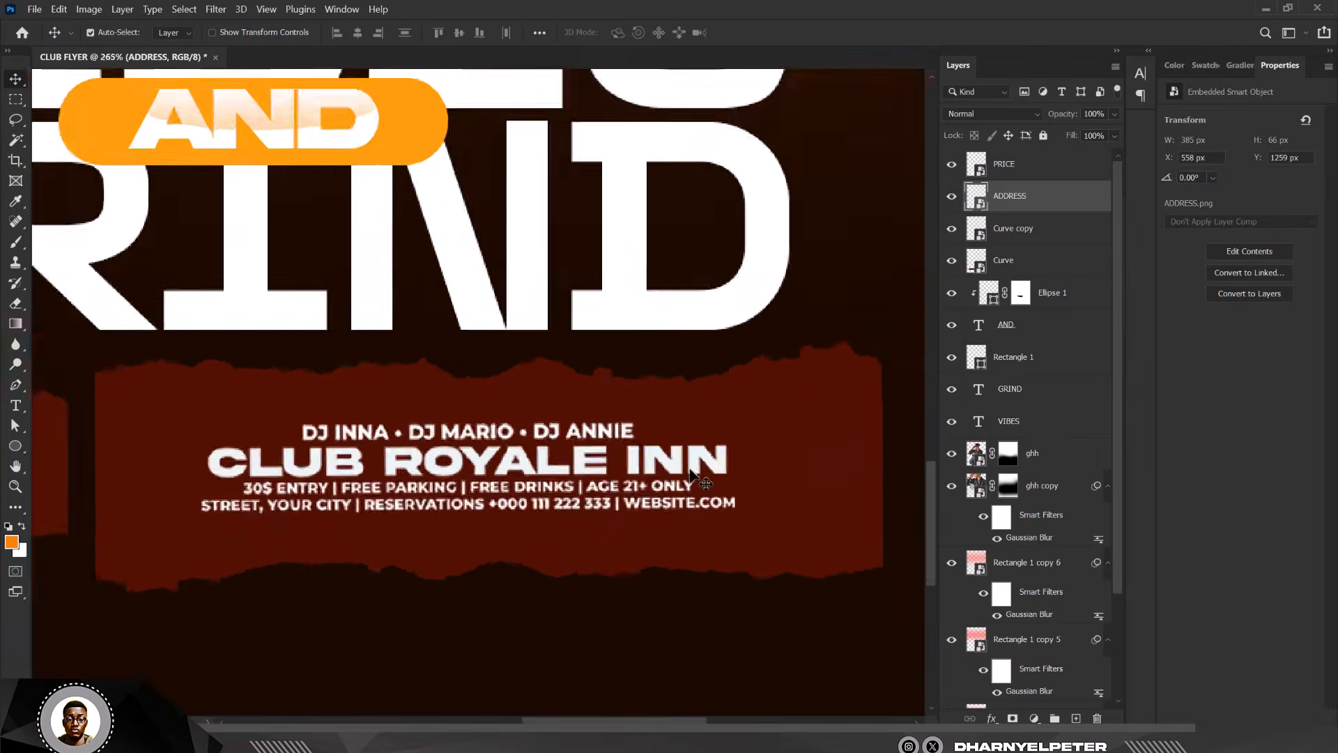
scroll(683, 480, "down", 5)
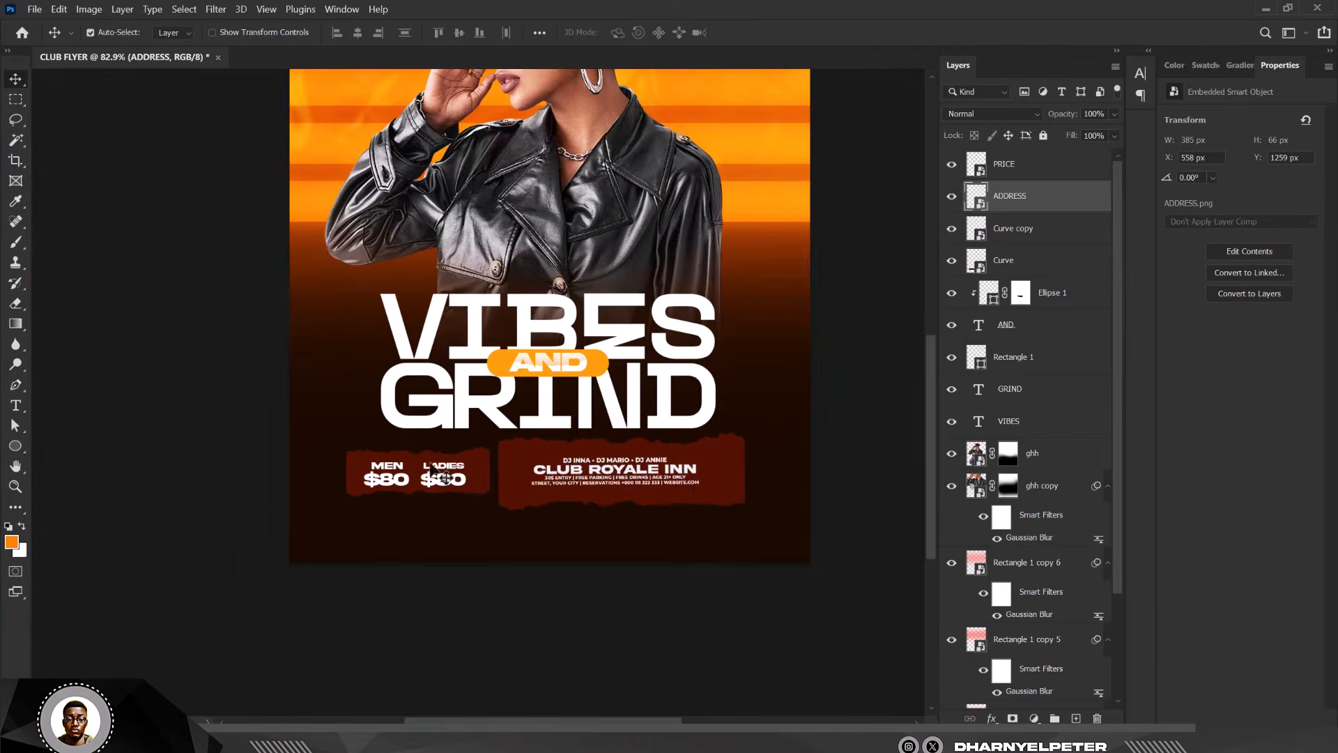
scroll(446, 481, "up", 7)
left_click(566, 481)
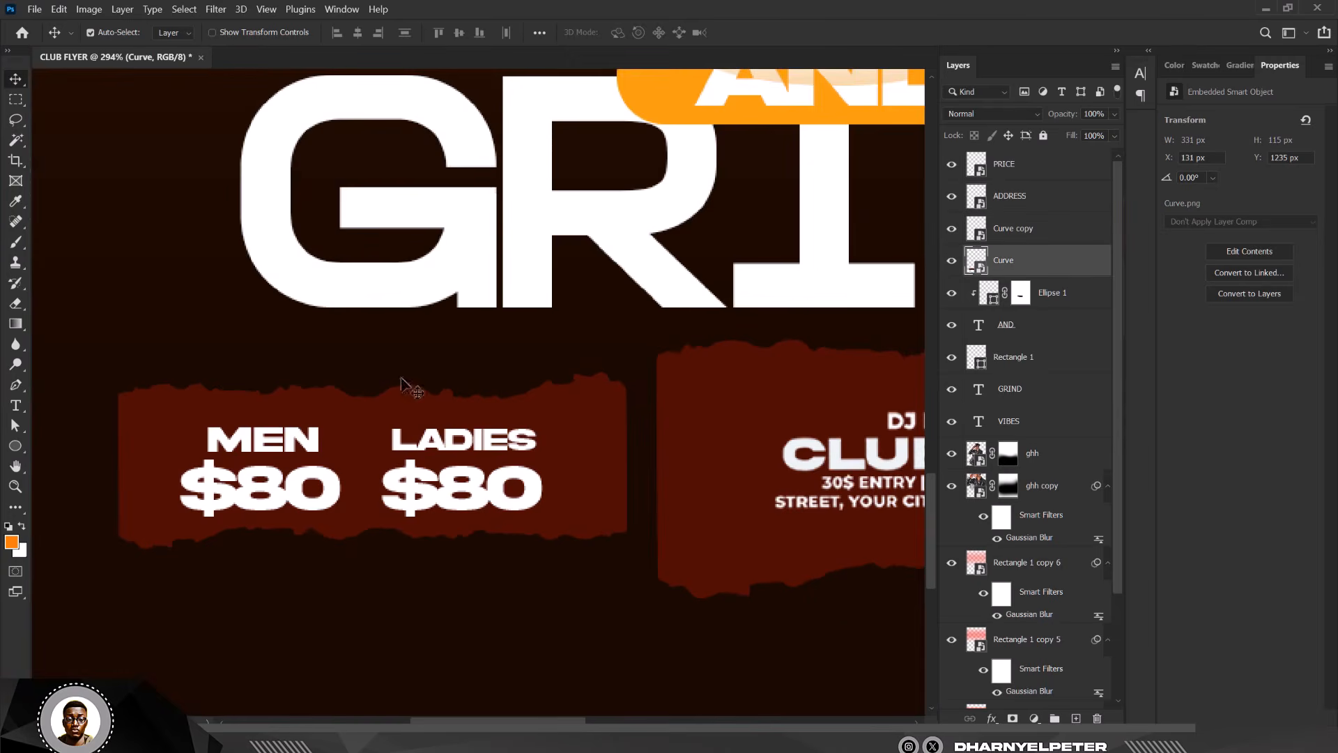
left_click(951, 261)
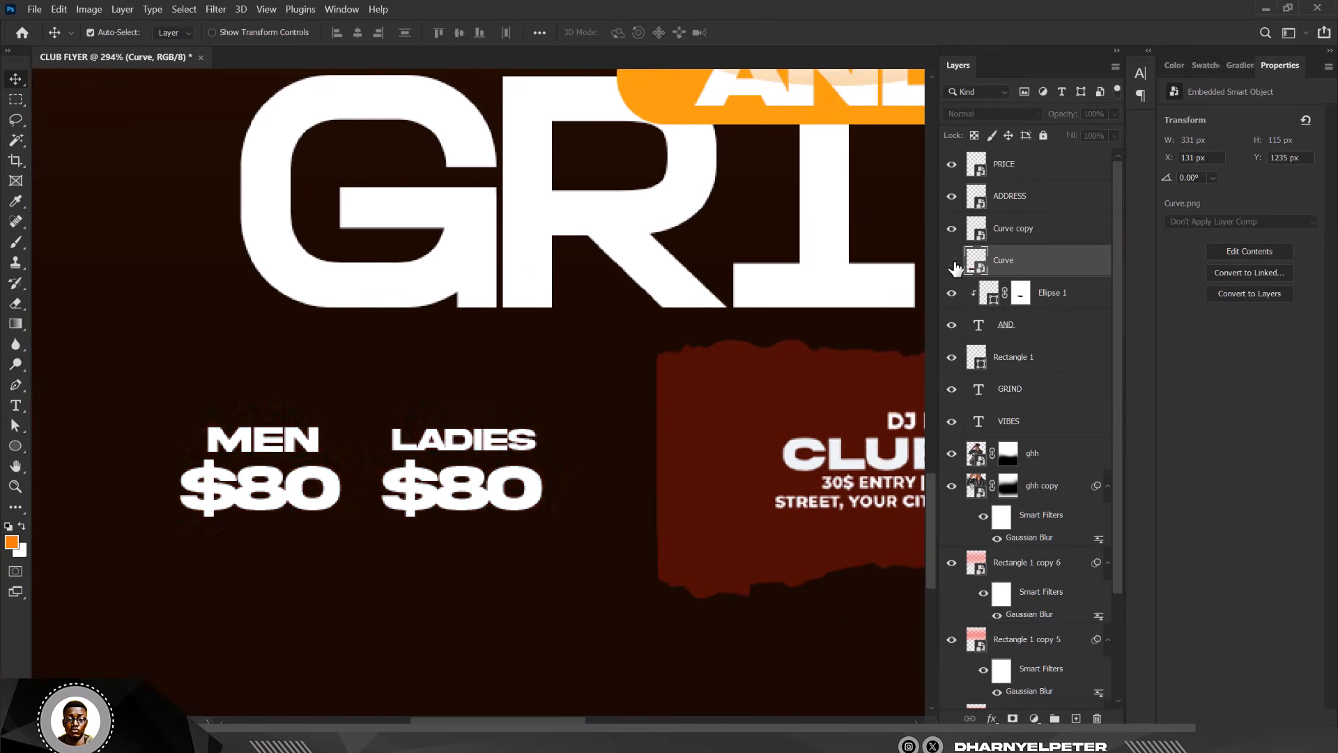
left_click(951, 261)
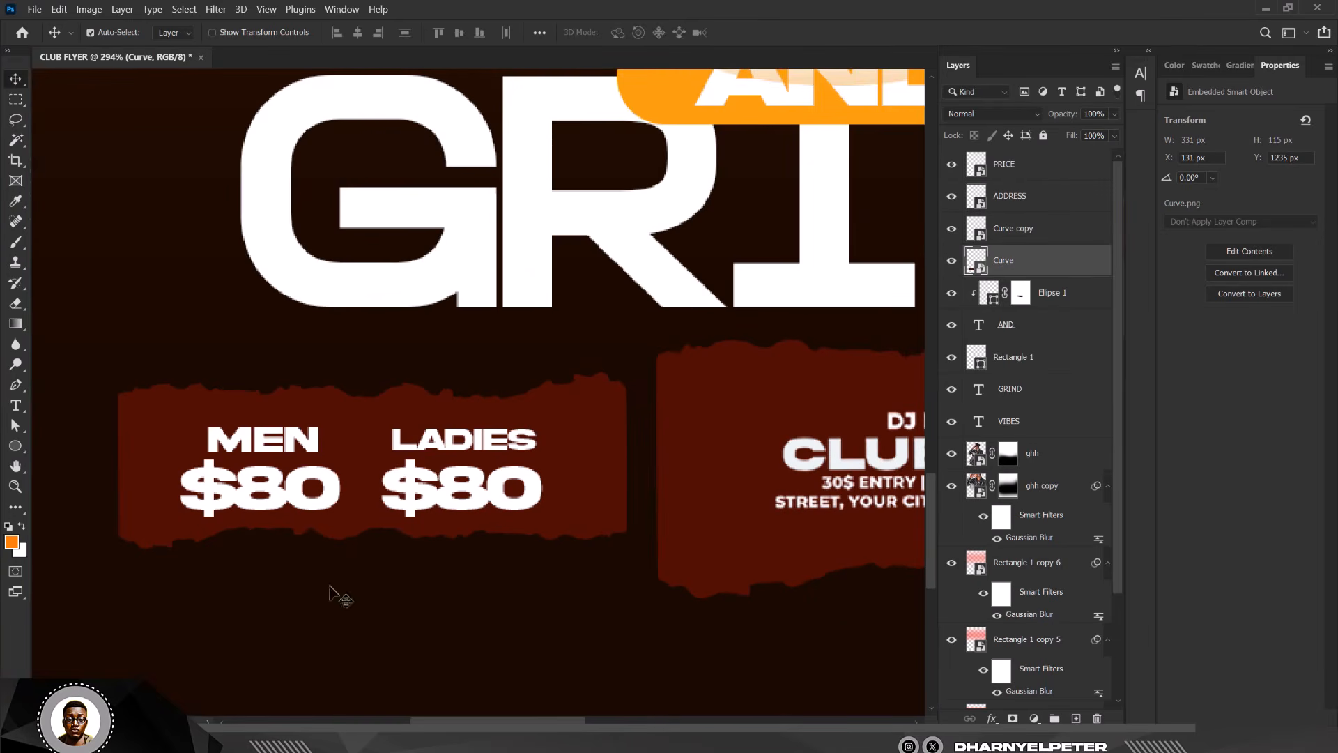
Switch to File Explorer and open the ORANGE BACKGROUND folder in PREMIUM BACKGROUNDS of GRAPHICS BUNDLE 1.0.
mouse_move(304, 744)
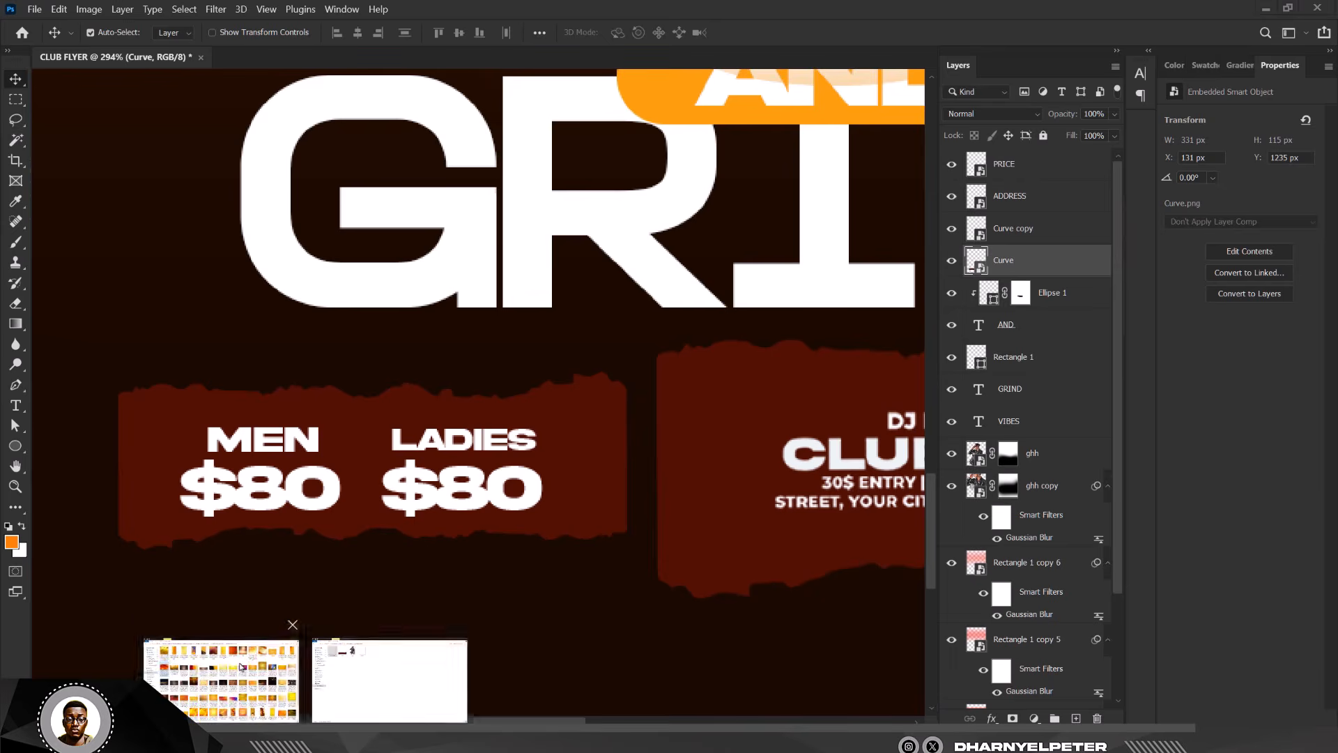
left_click(282, 645)
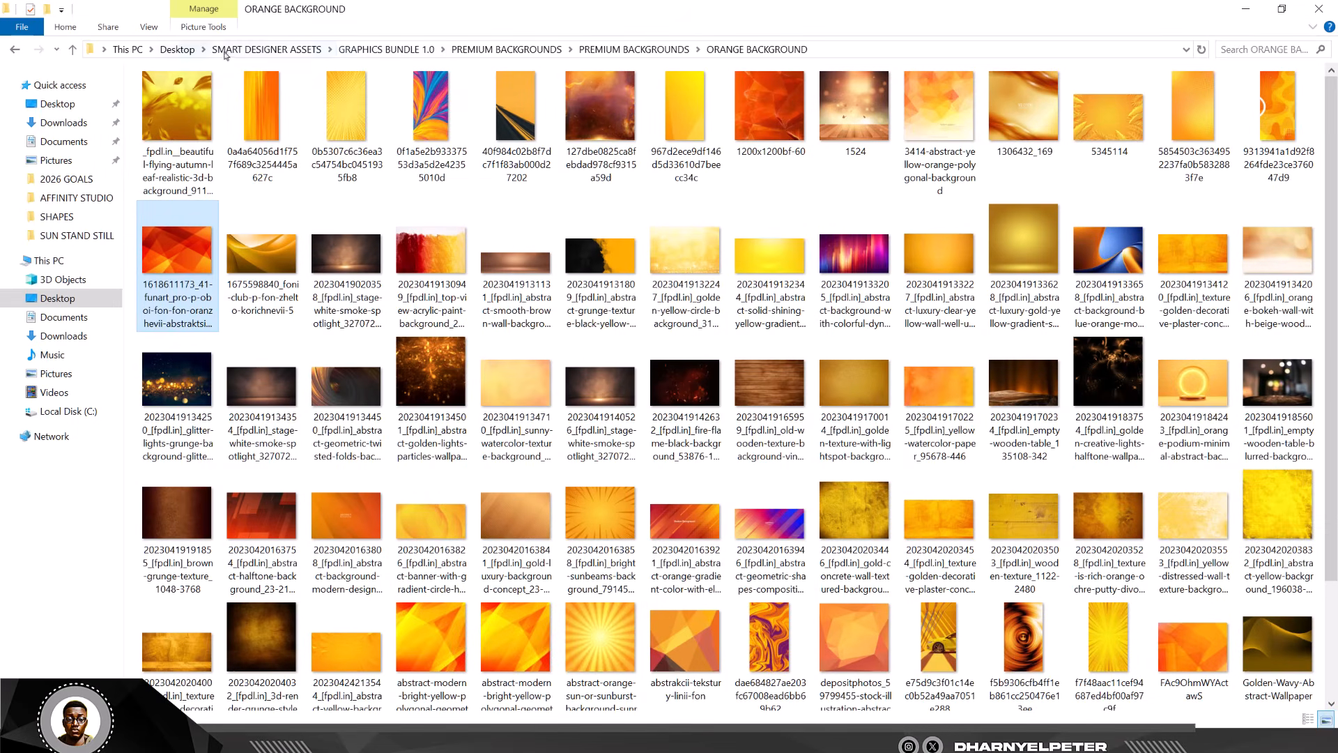
left_click(293, 49)
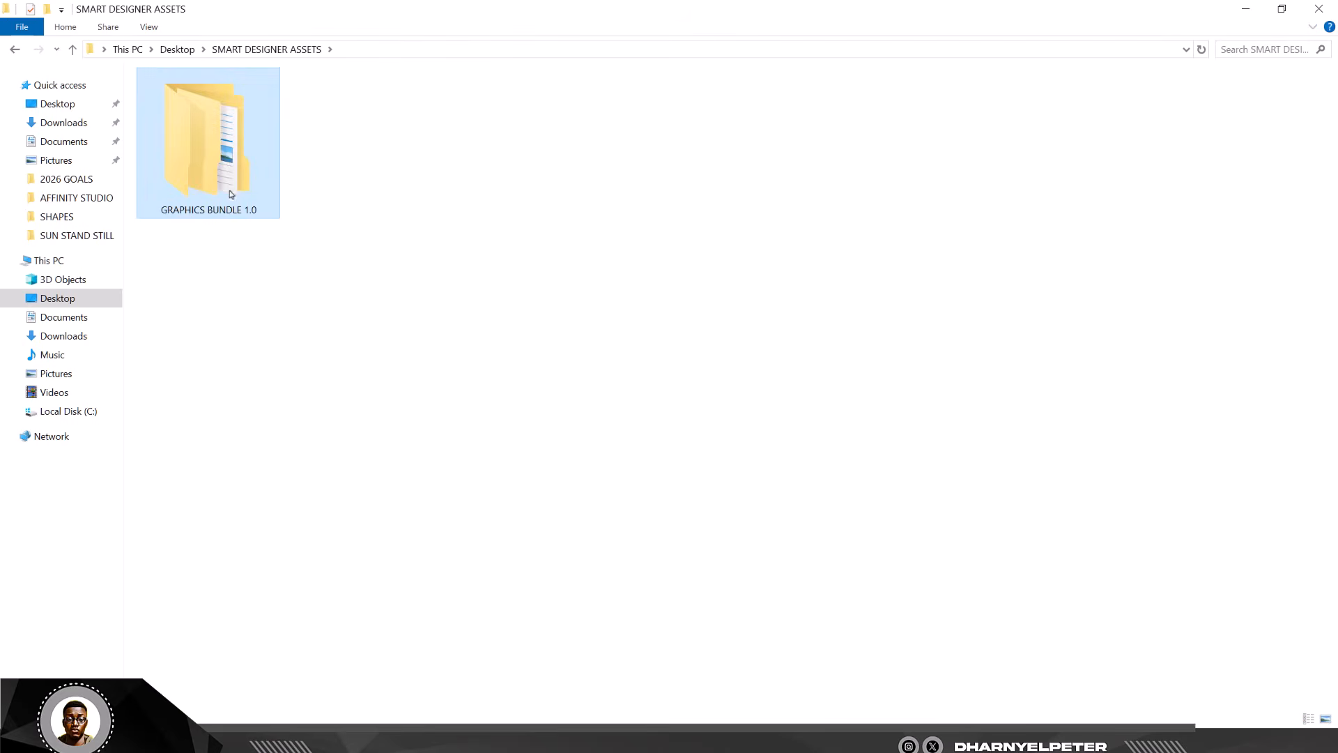
double_click(227, 169)
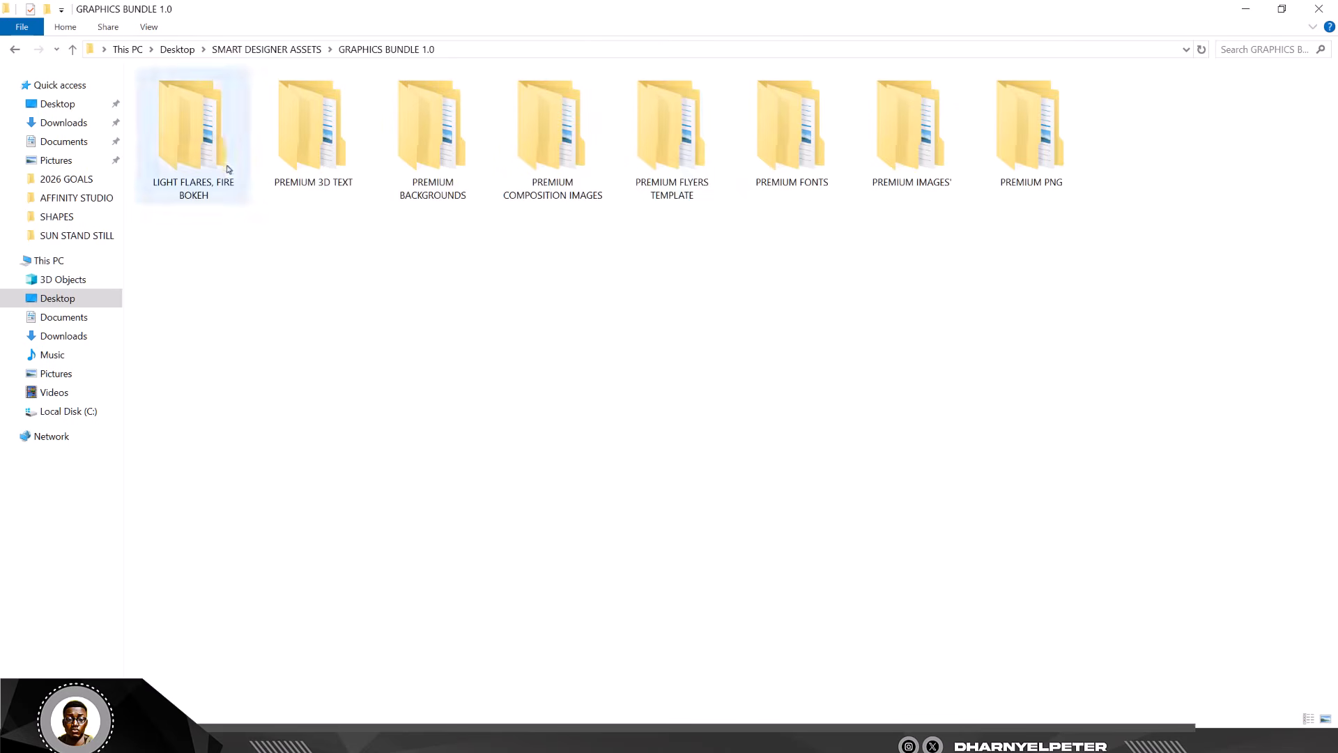
left_click(426, 153)
double_click(426, 153)
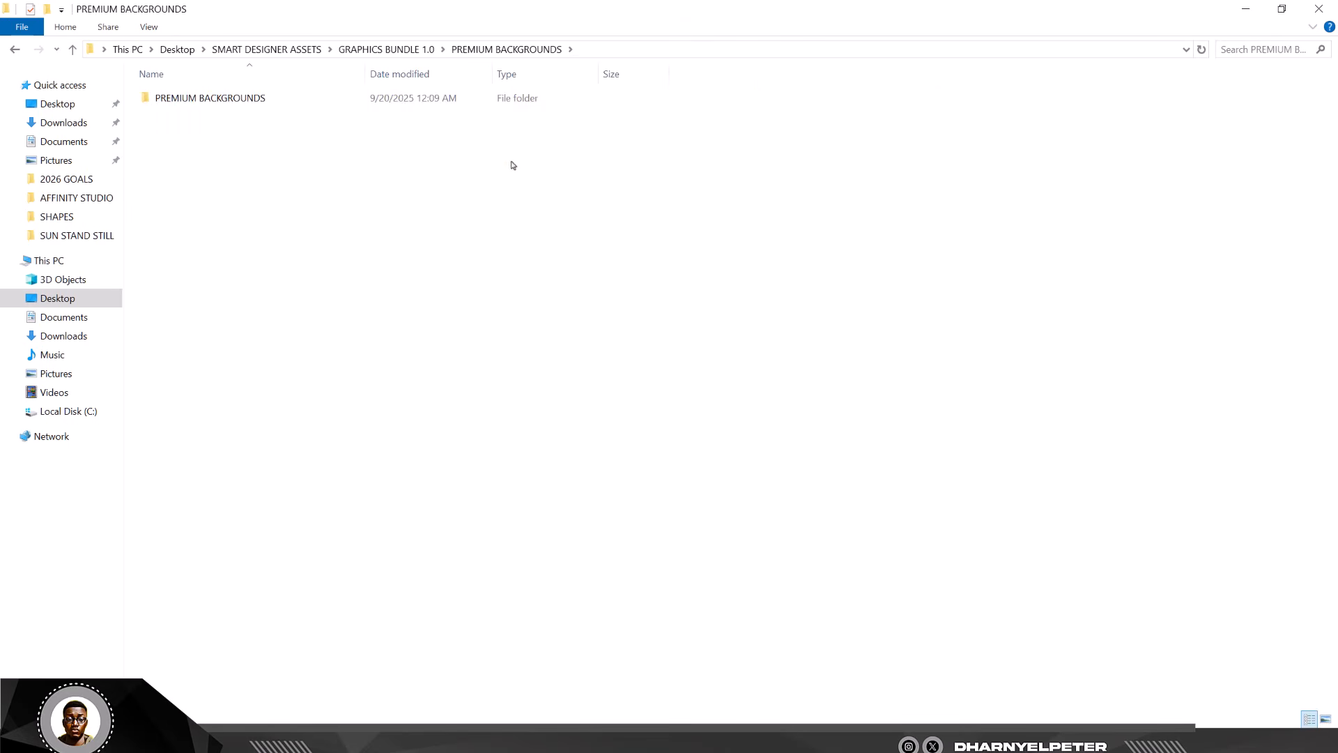
double_click(218, 103)
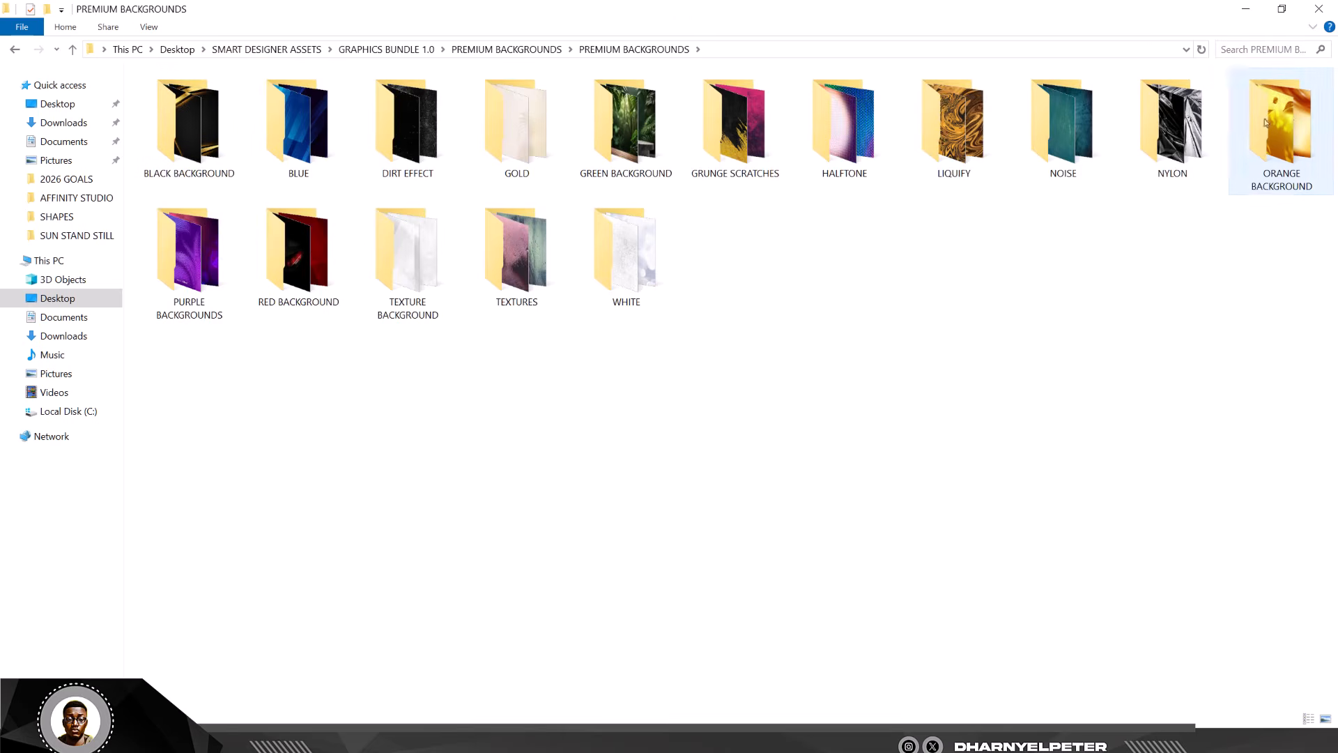
left_click(1288, 116)
double_click(1288, 115)
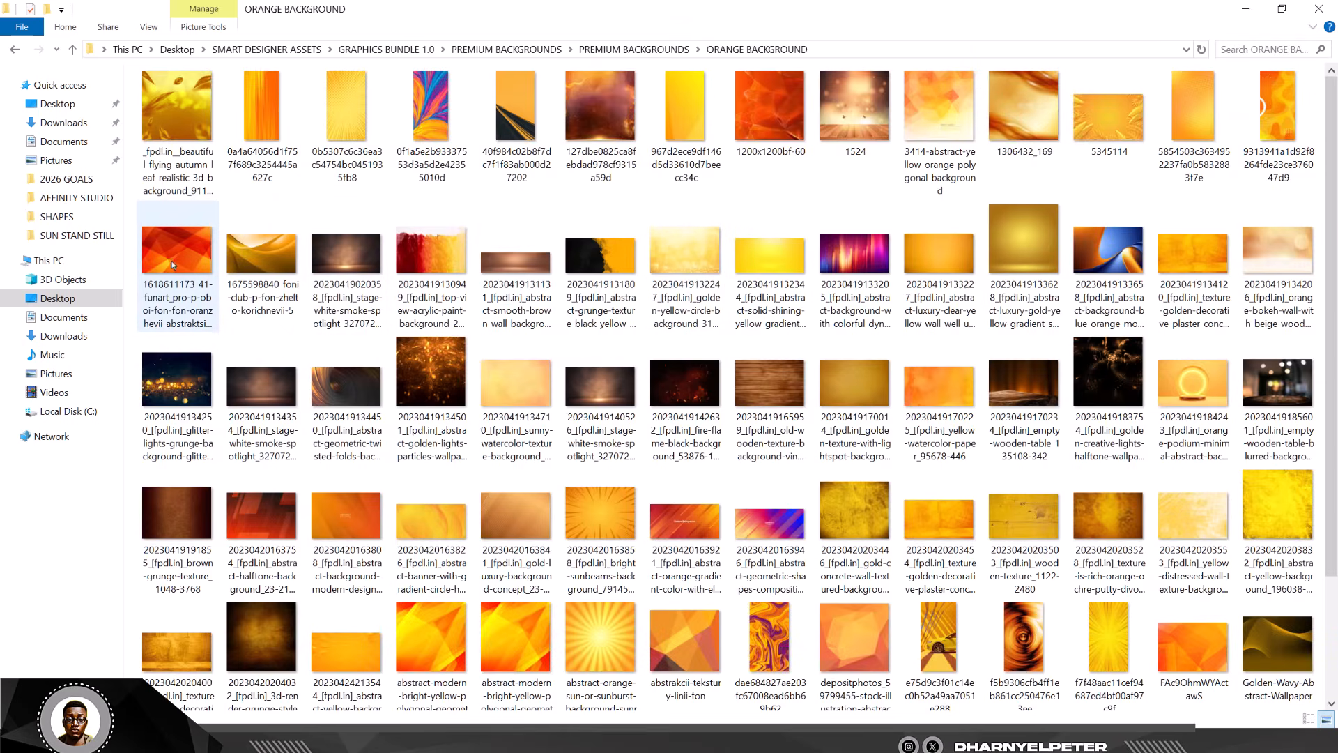
left_click(178, 254)
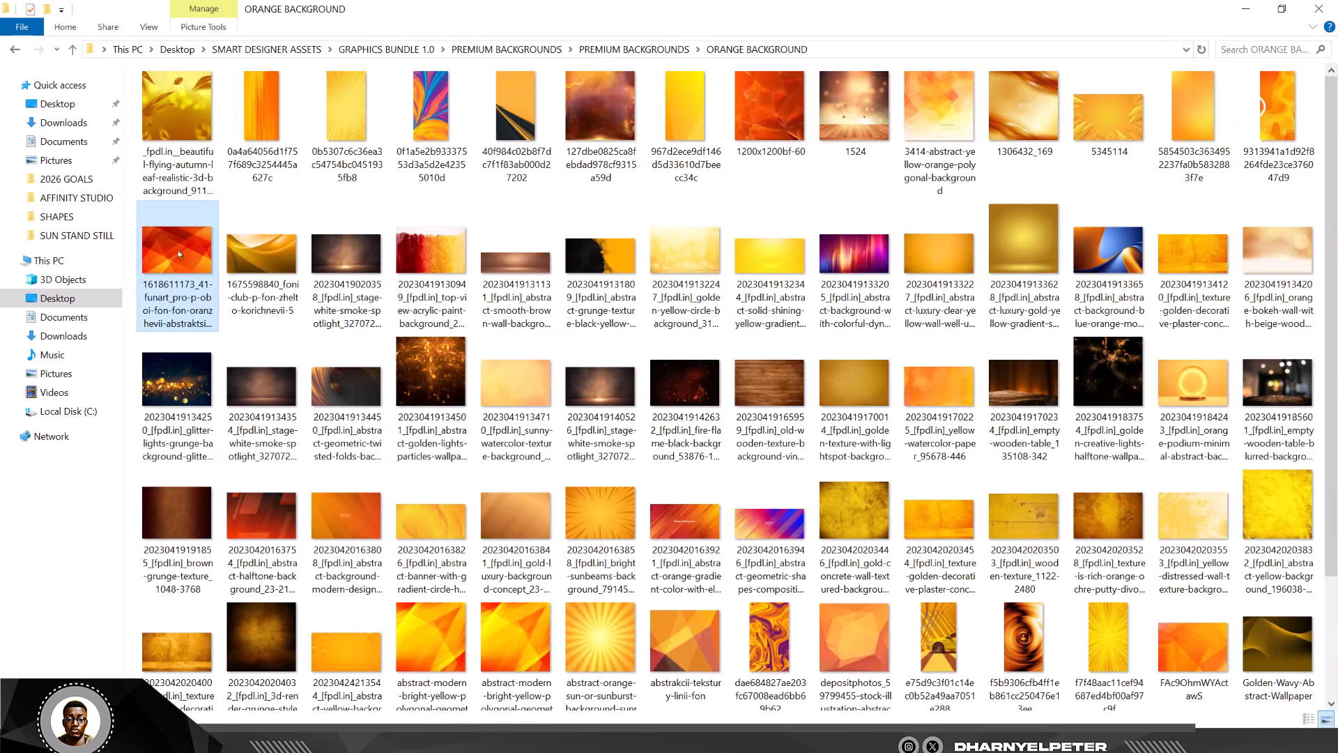
left_click_drag(168, 241, 640, 419)
left_click_drag(624, 591, 540, 701)
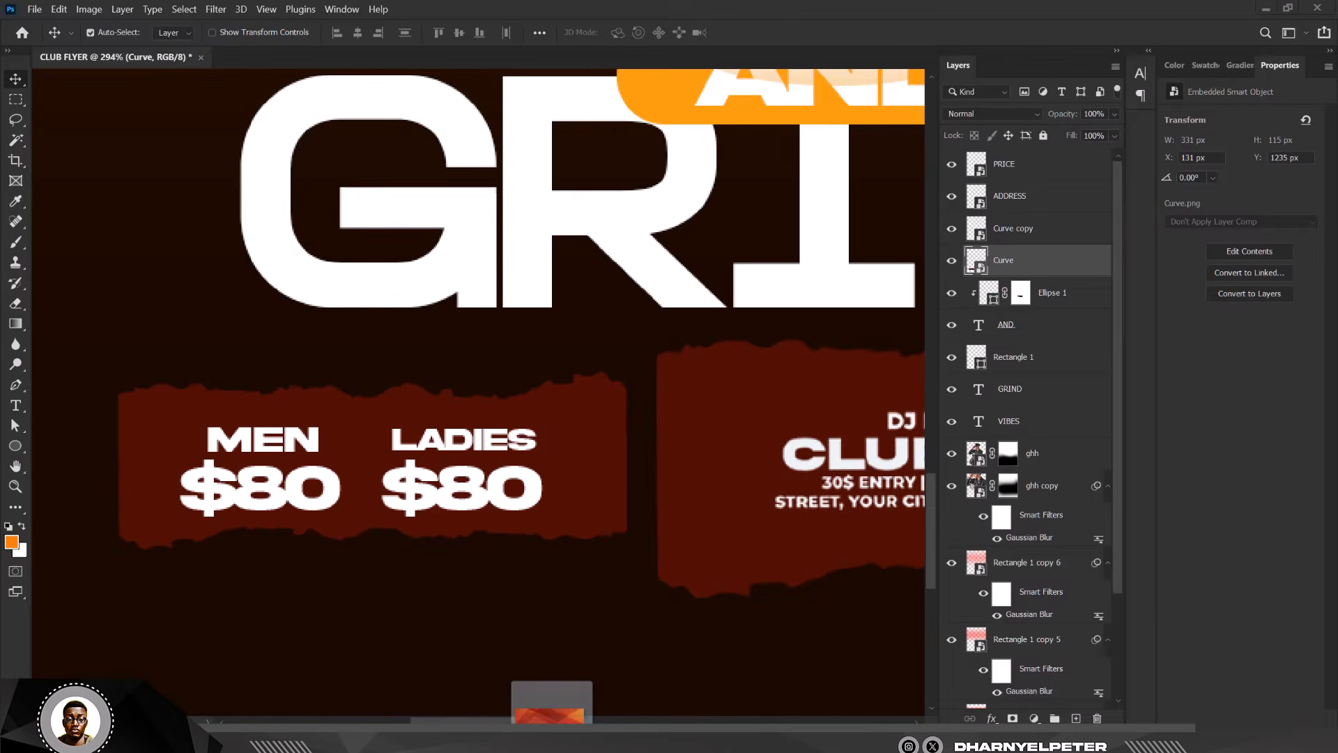
left_click_drag(523, 375, 541, 389)
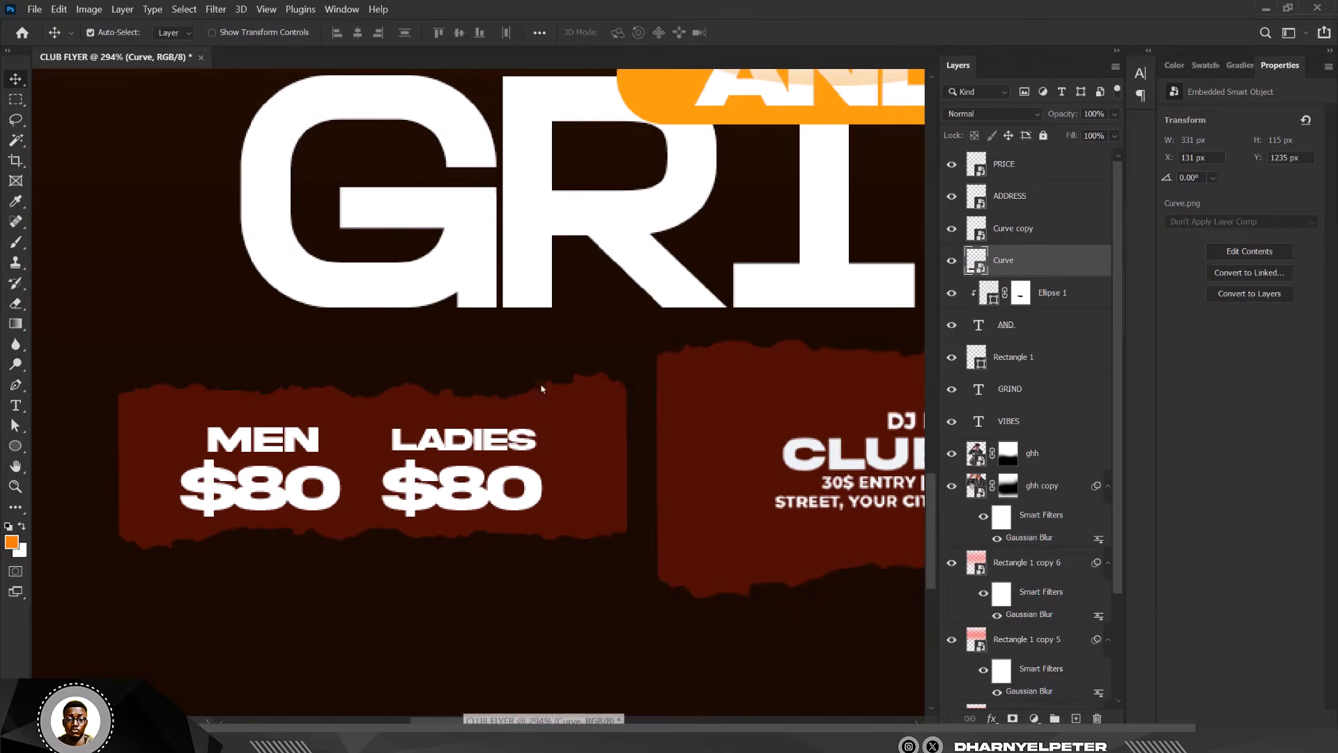
mouse_move(550, 456)
left_mouse_down()
mouse_move(558, 469)
mouse_move(562, 443)
left_mouse_up()
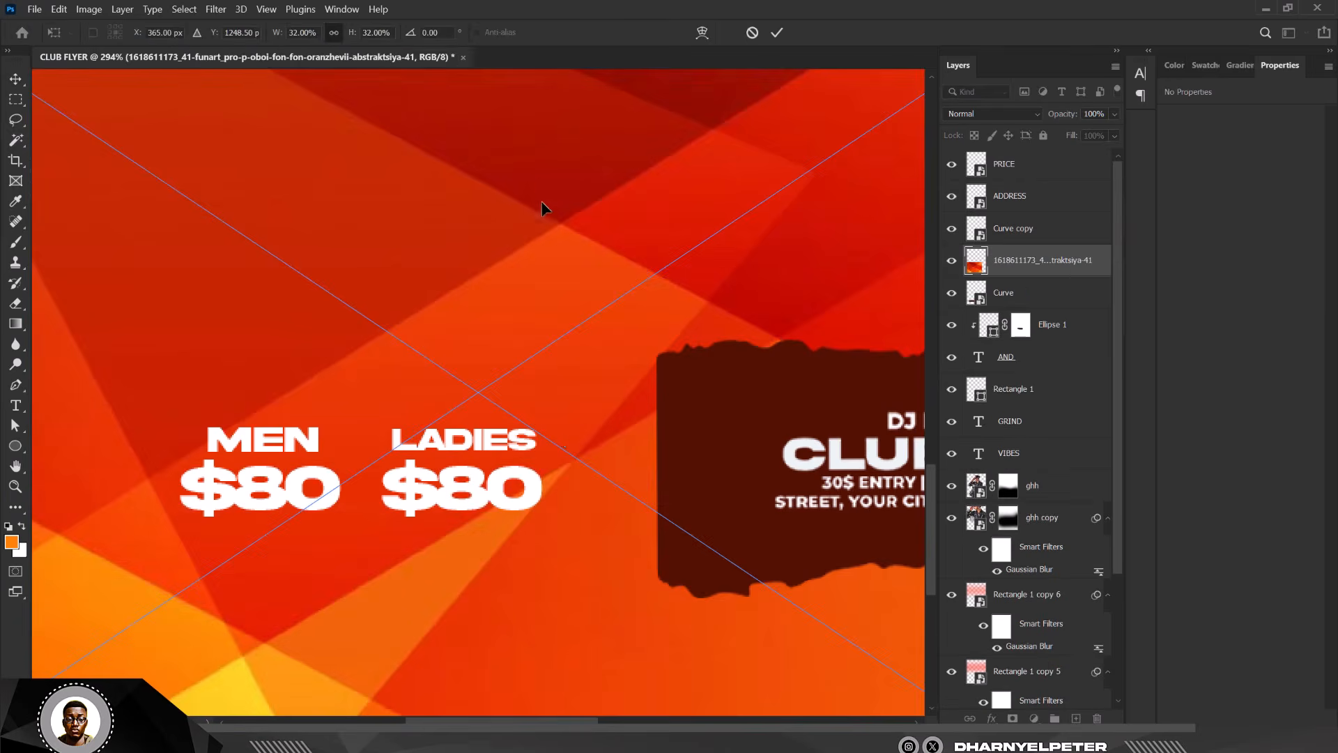
Scale the placed geometric image to about 414 x 277 px and position it over the price label at X 90 px, Y 1117 px.
scroll(543, 226, "down", 5)
scroll(546, 244, "down", 4)
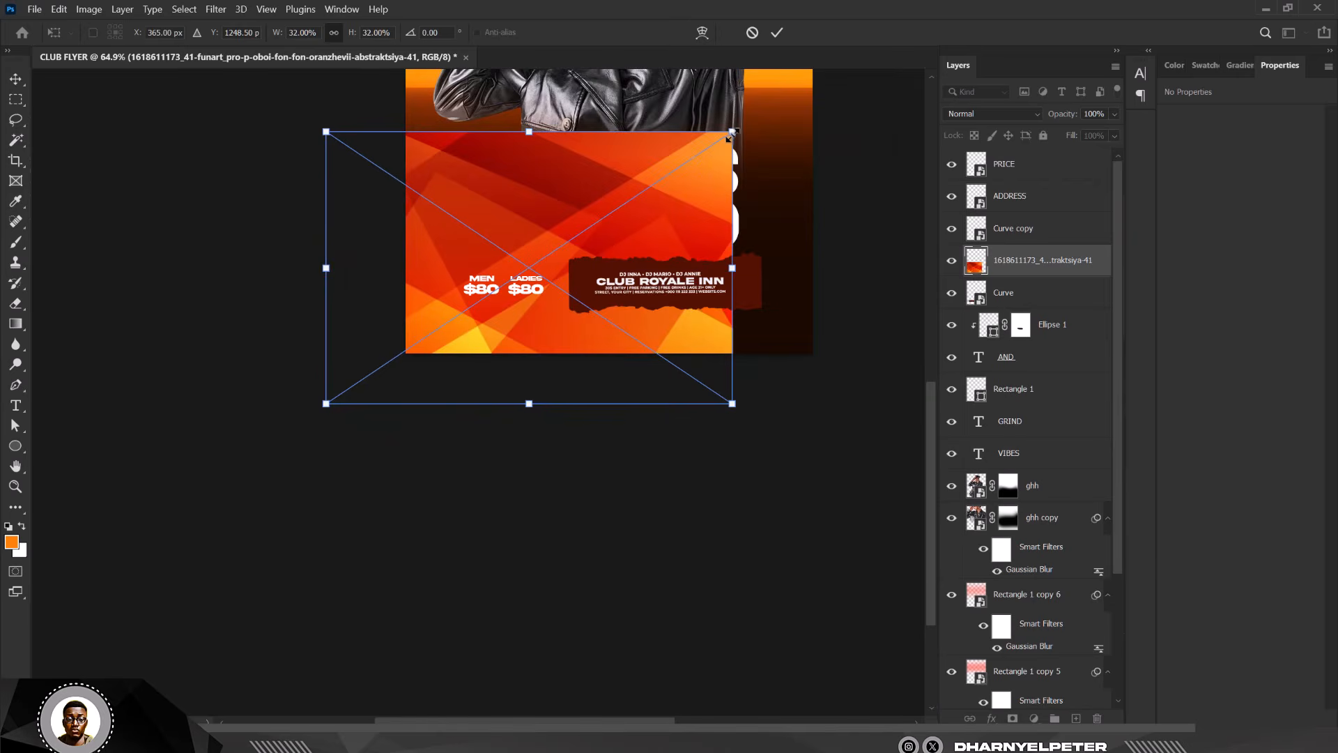
left_click_drag(729, 135, 702, 161)
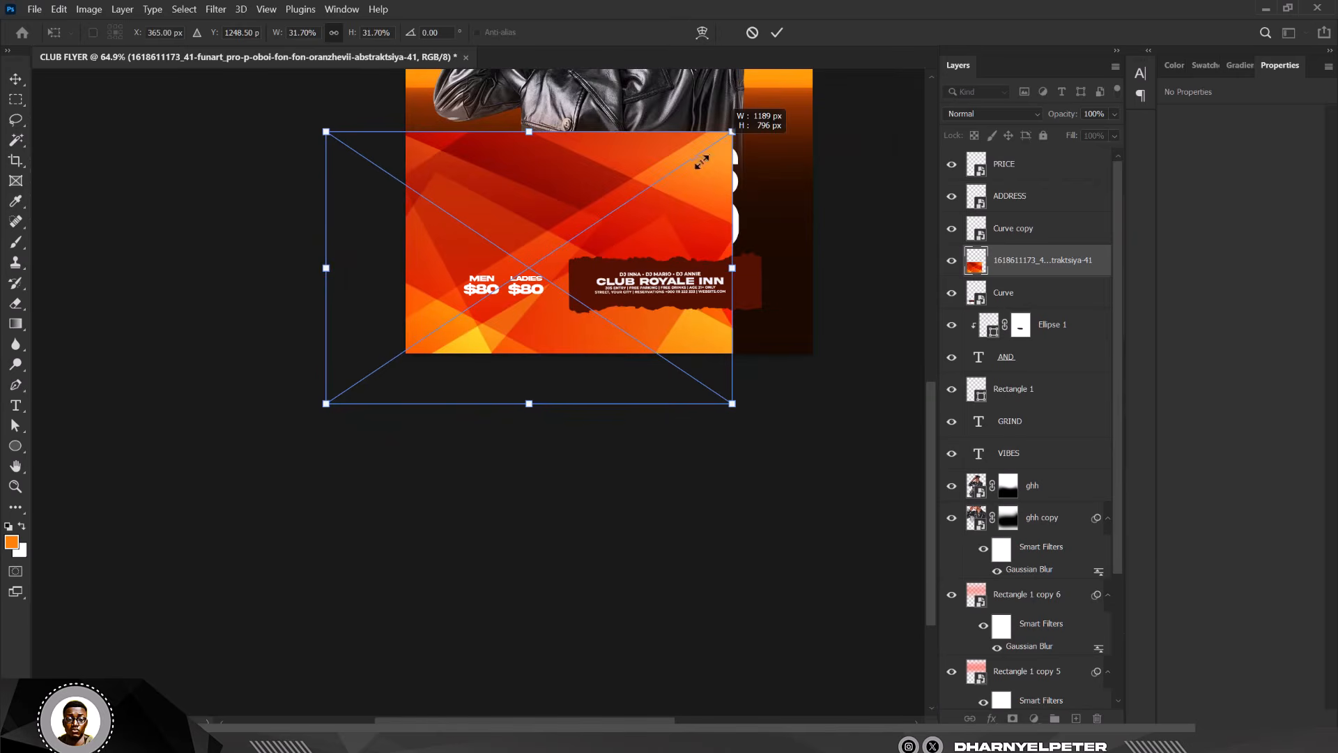
left_click_drag(647, 234, 622, 260)
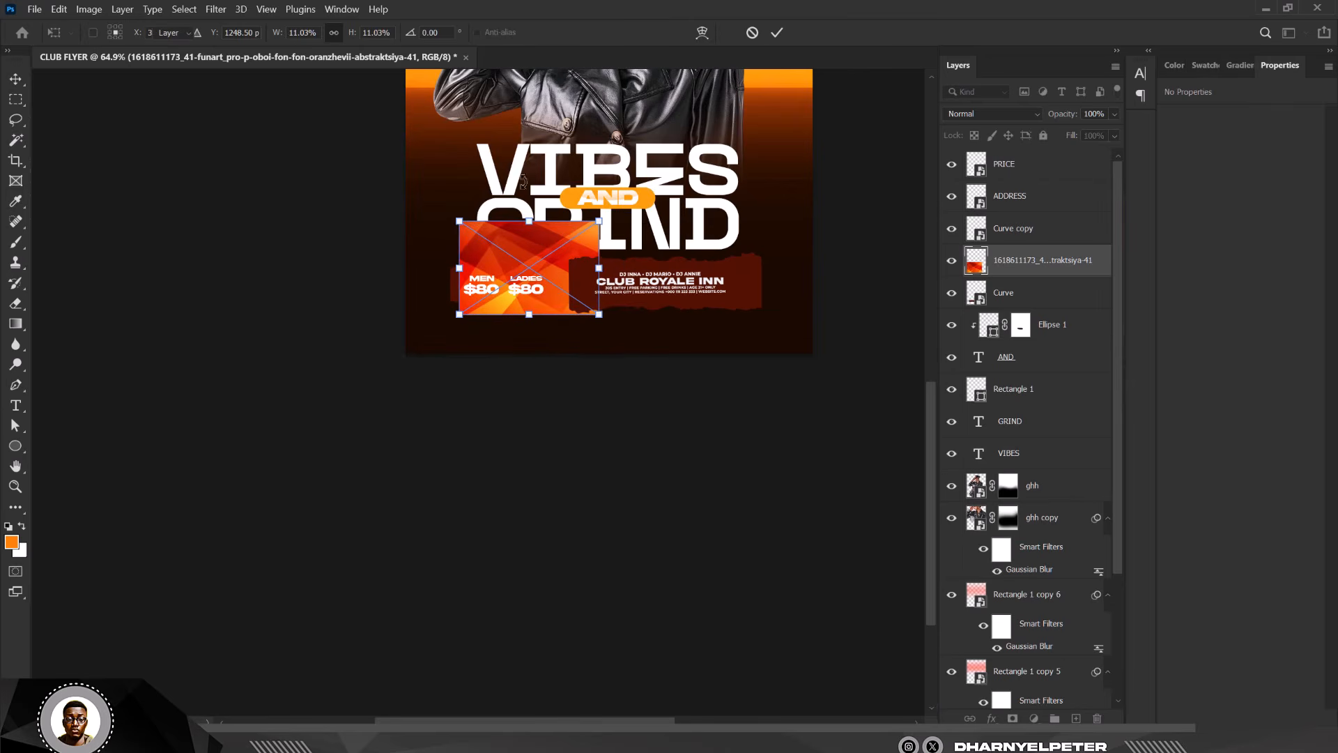
key("Return")
scroll(492, 258, "up", 2)
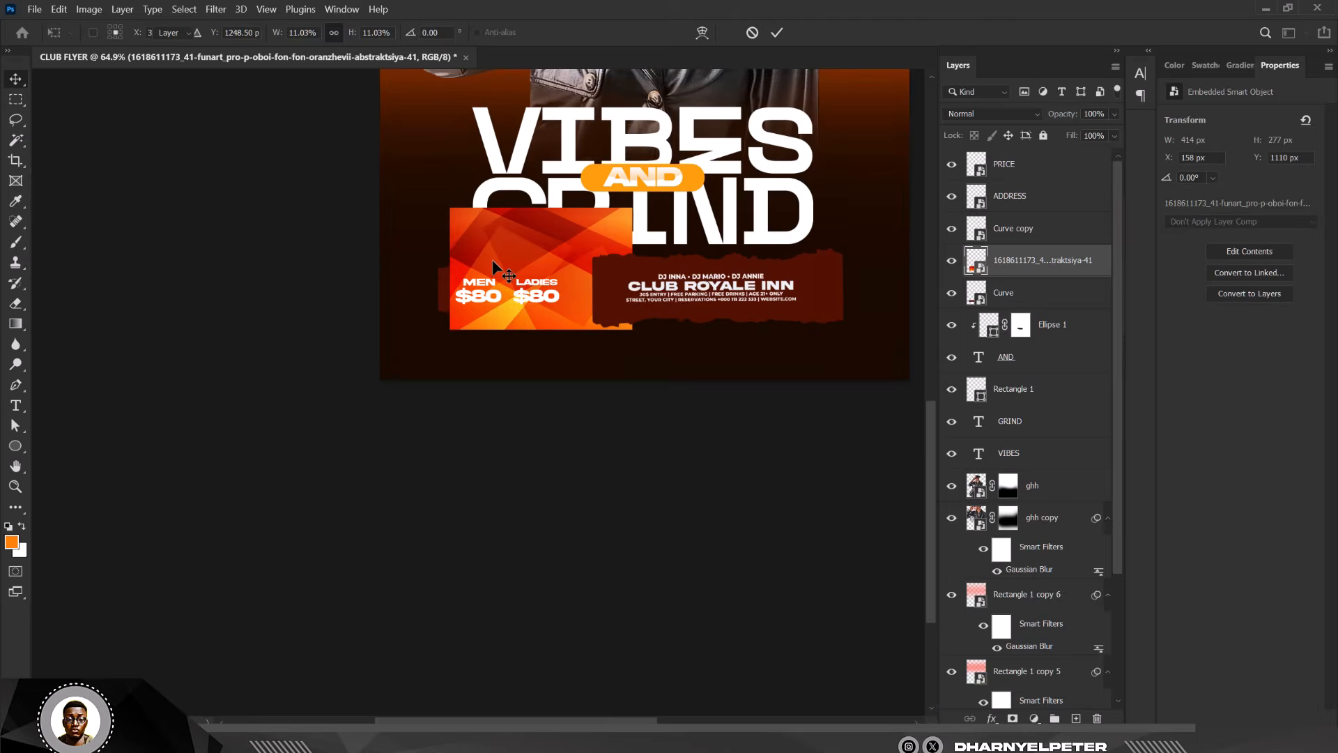
scroll(492, 258, "up", 4)
left_click_drag(554, 249, 519, 249)
scroll(421, 302, "down", 3)
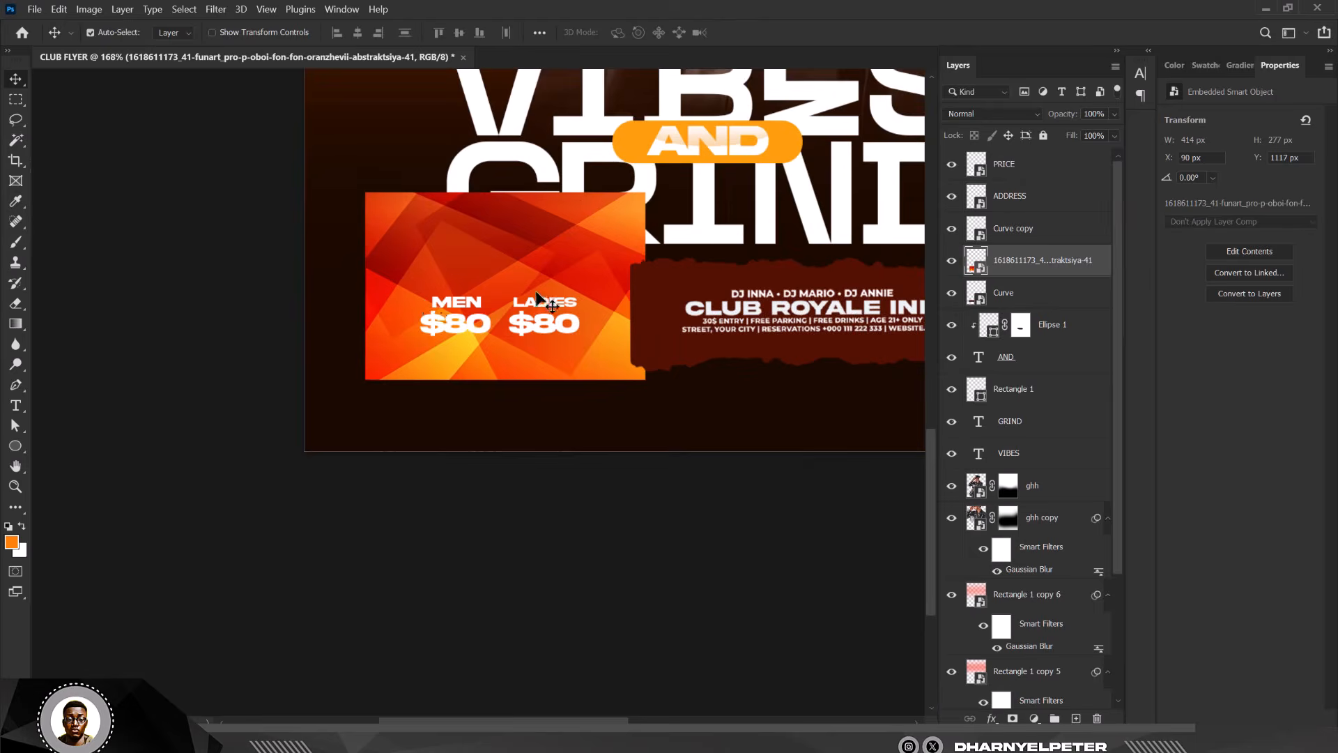
scroll(534, 263, "down", 1)
scroll(531, 258, "up", 2)
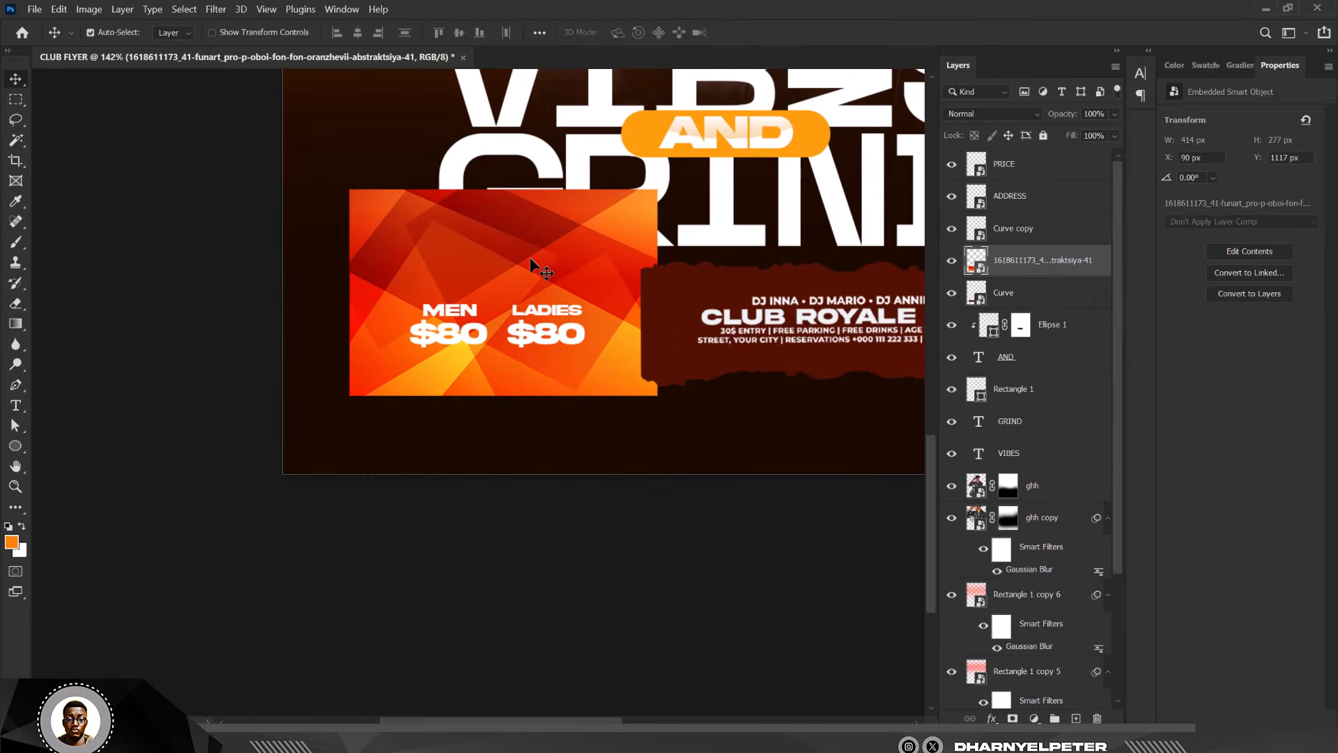
Duplicate the geometric image, put the copy above the Curve copy layer and move it over the right part of the address label.
key("ctrl+j")
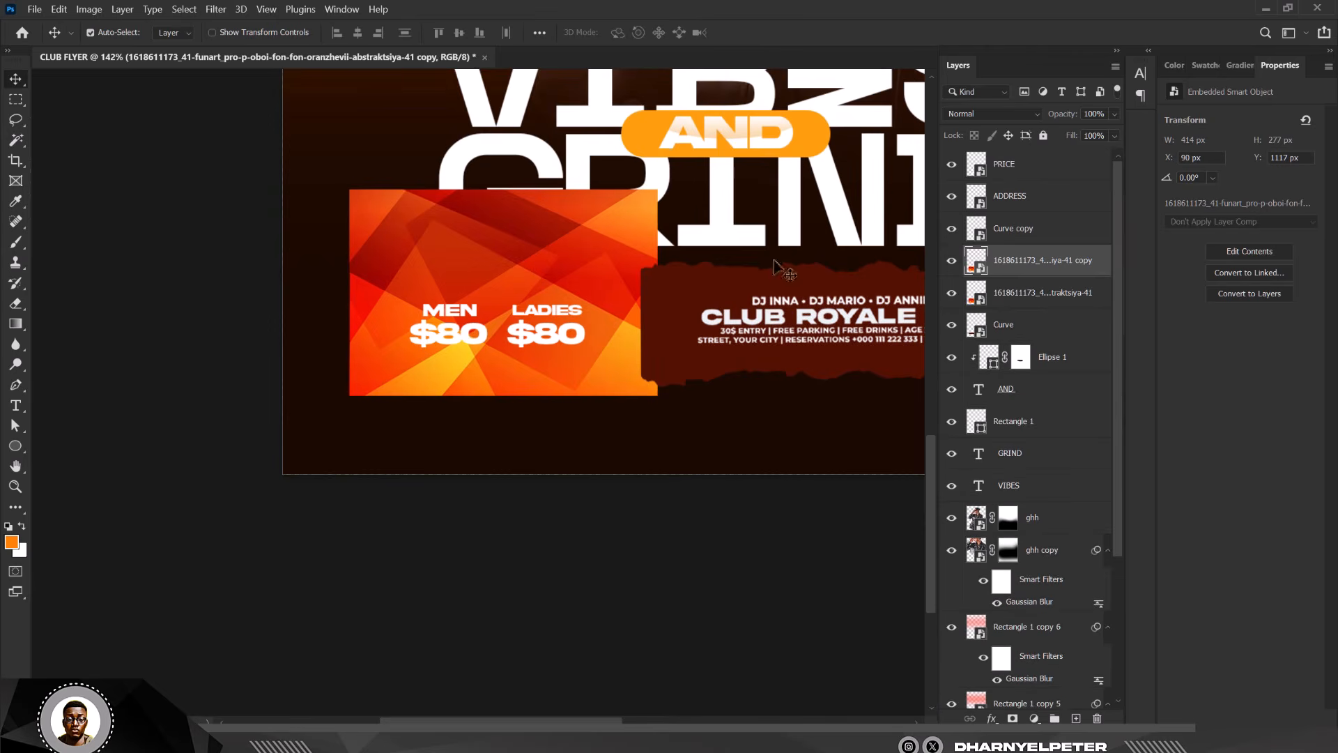
left_click_drag(1030, 258, 1037, 222)
scroll(348, 268, "down", 3)
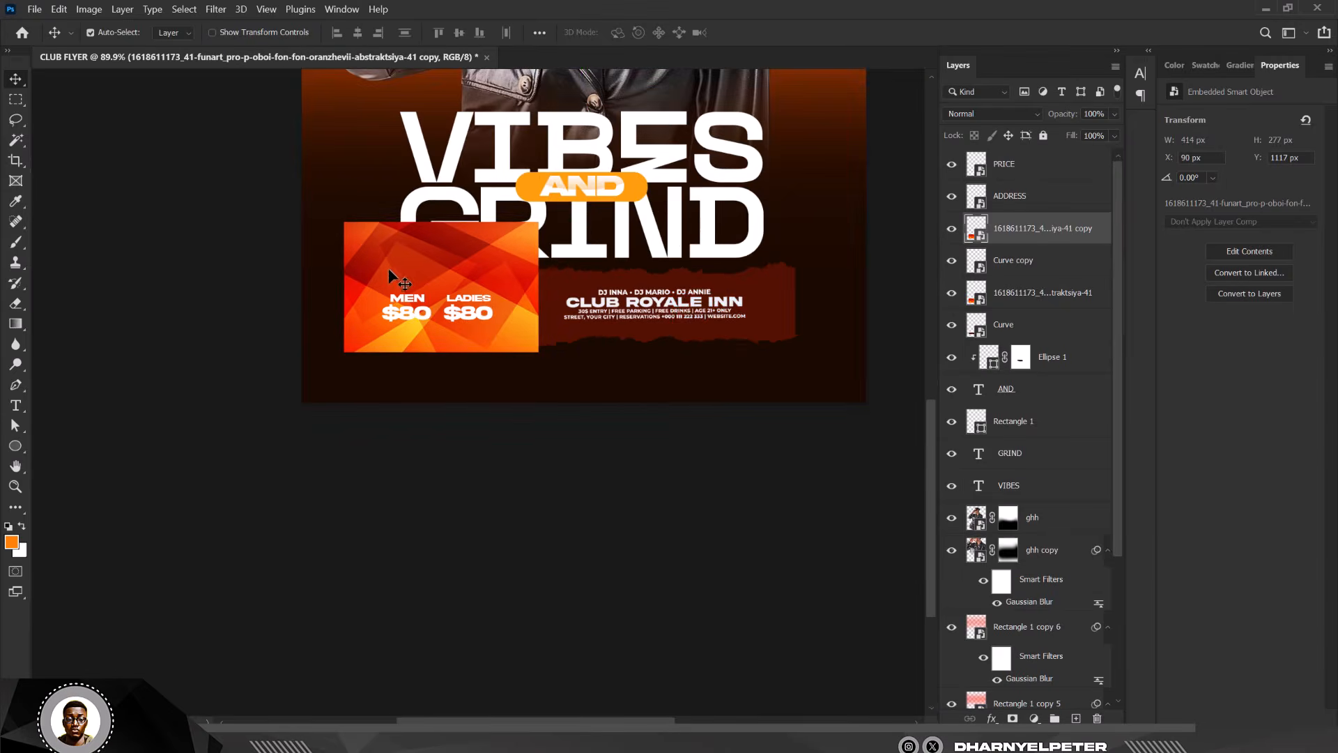
left_click_drag(388, 267, 719, 279)
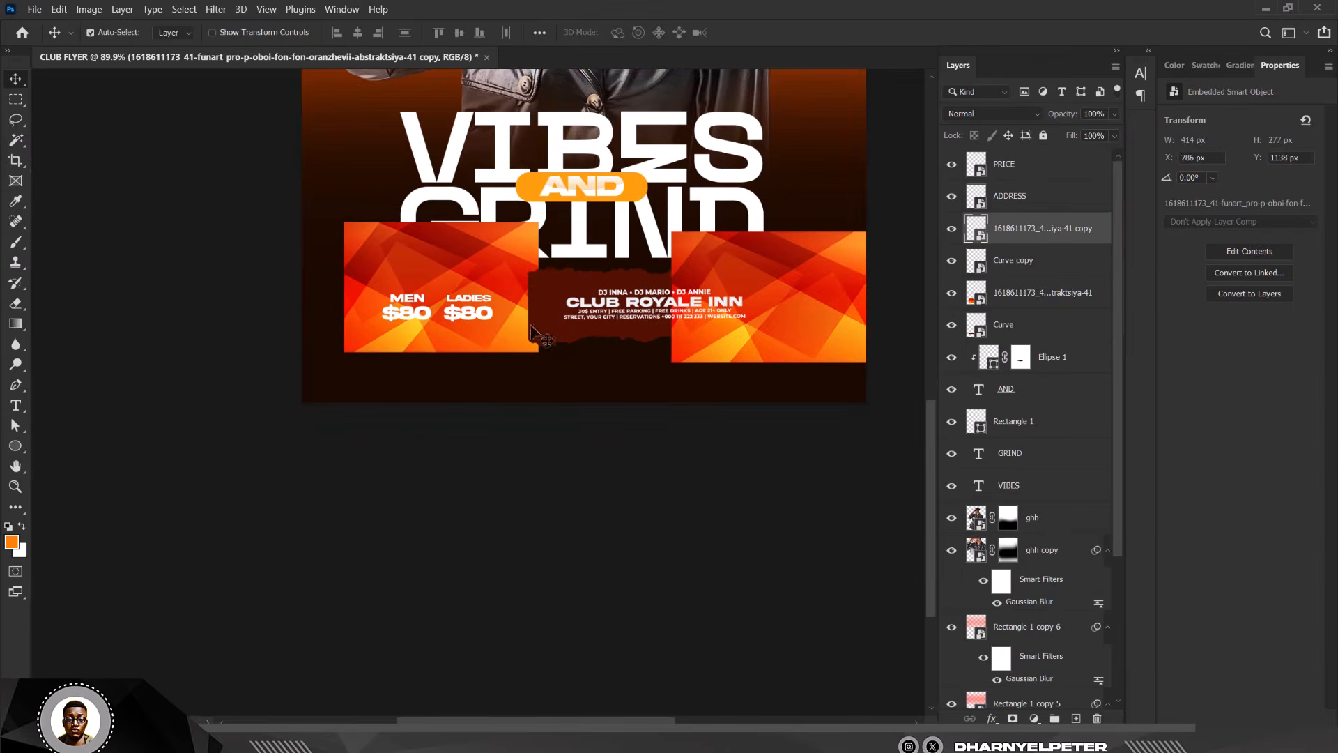
Clip the original geometric image to the torn-paper Curve behind the prices with a clipping mask.
left_click(456, 282)
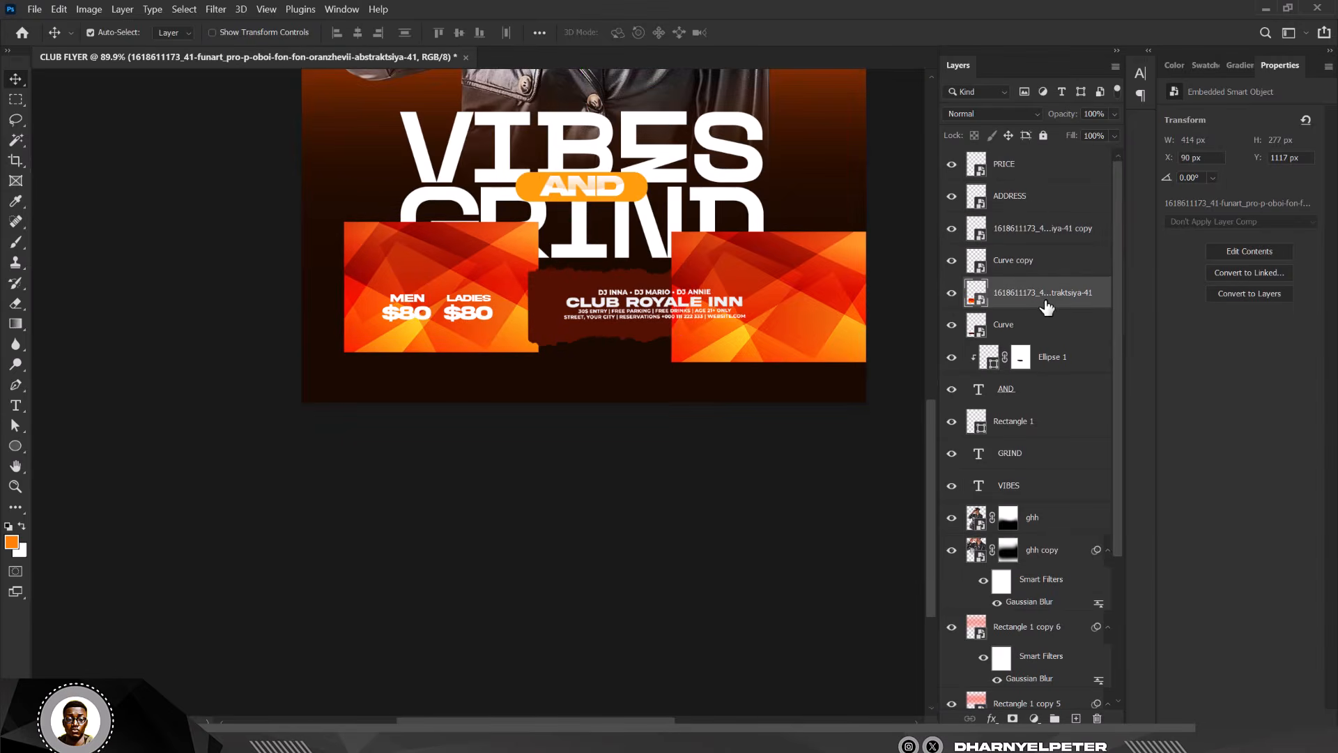
right_click(1046, 306)
left_click(1103, 396)
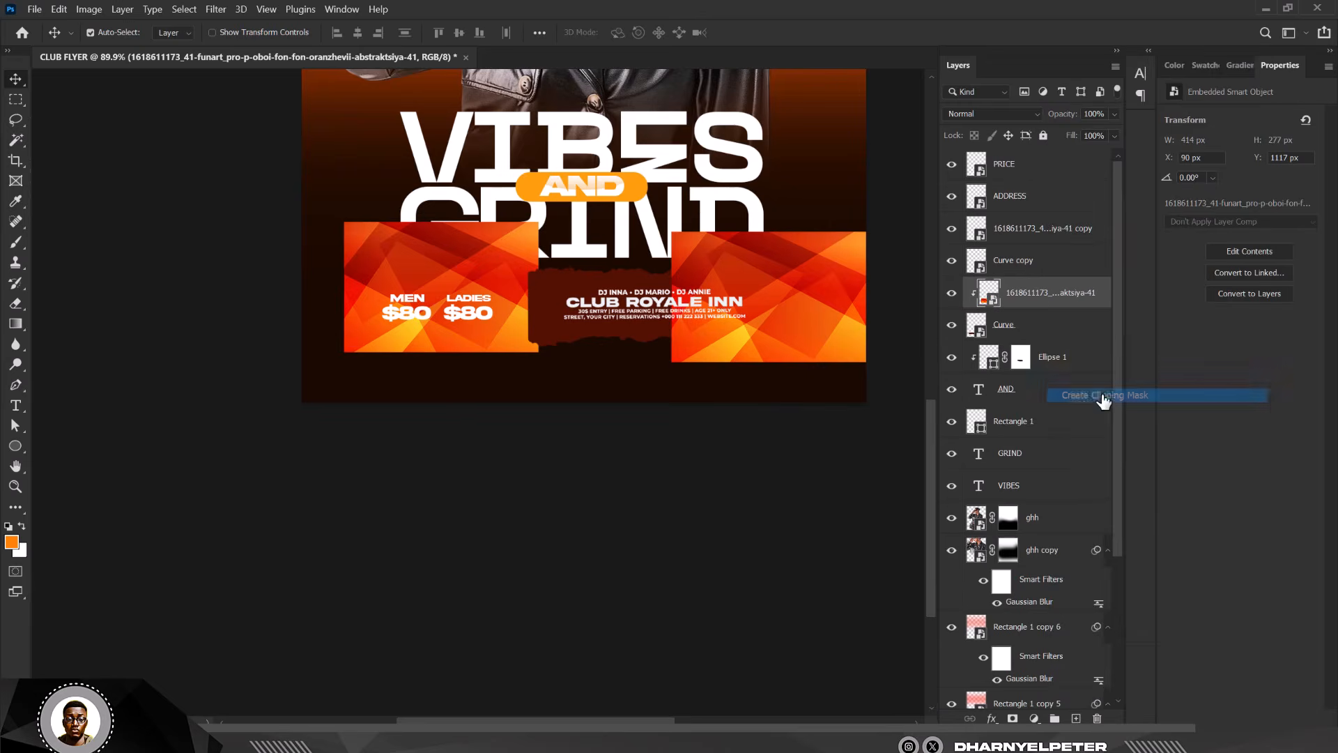
scroll(463, 345, "down", 3)
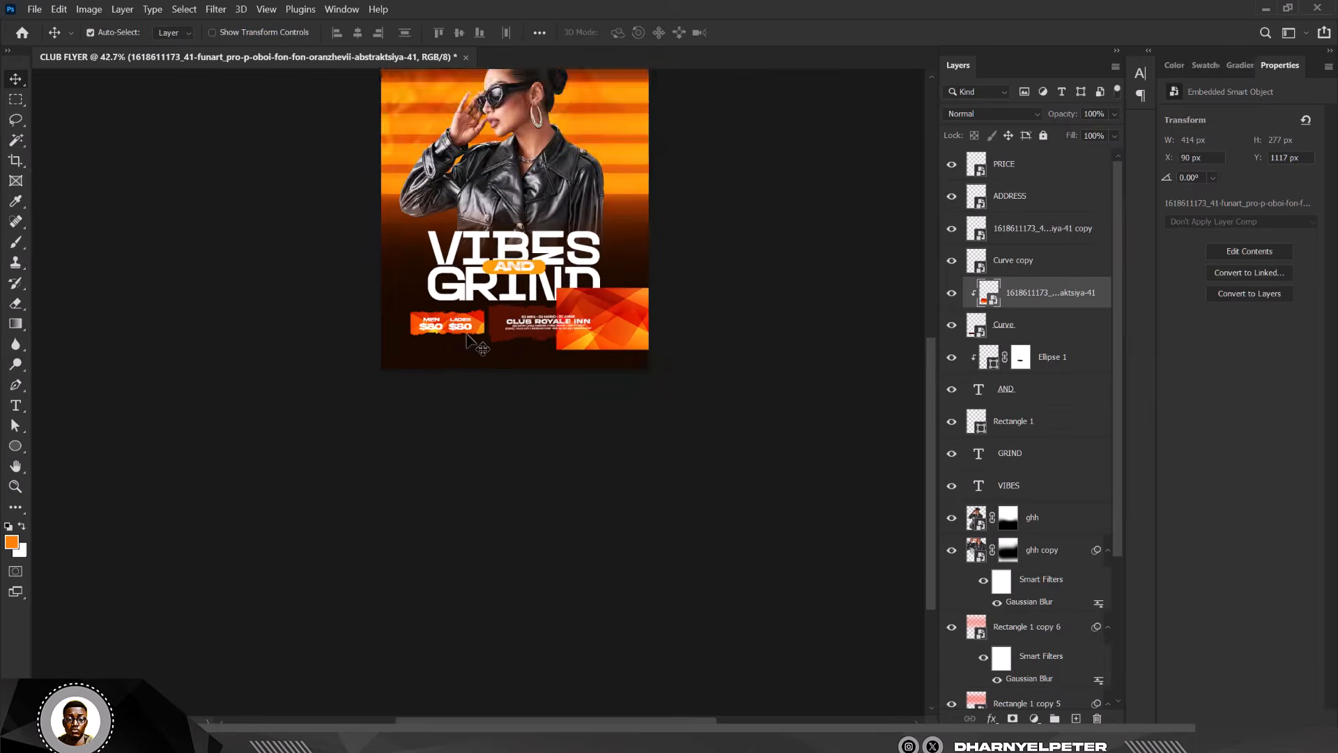
Move the geometric image copy over the address label and widen it to about 610 x 277 px at X 481 px, Y 1154 px.
scroll(658, 337, "up", 5)
left_click_drag(659, 328, 491, 326)
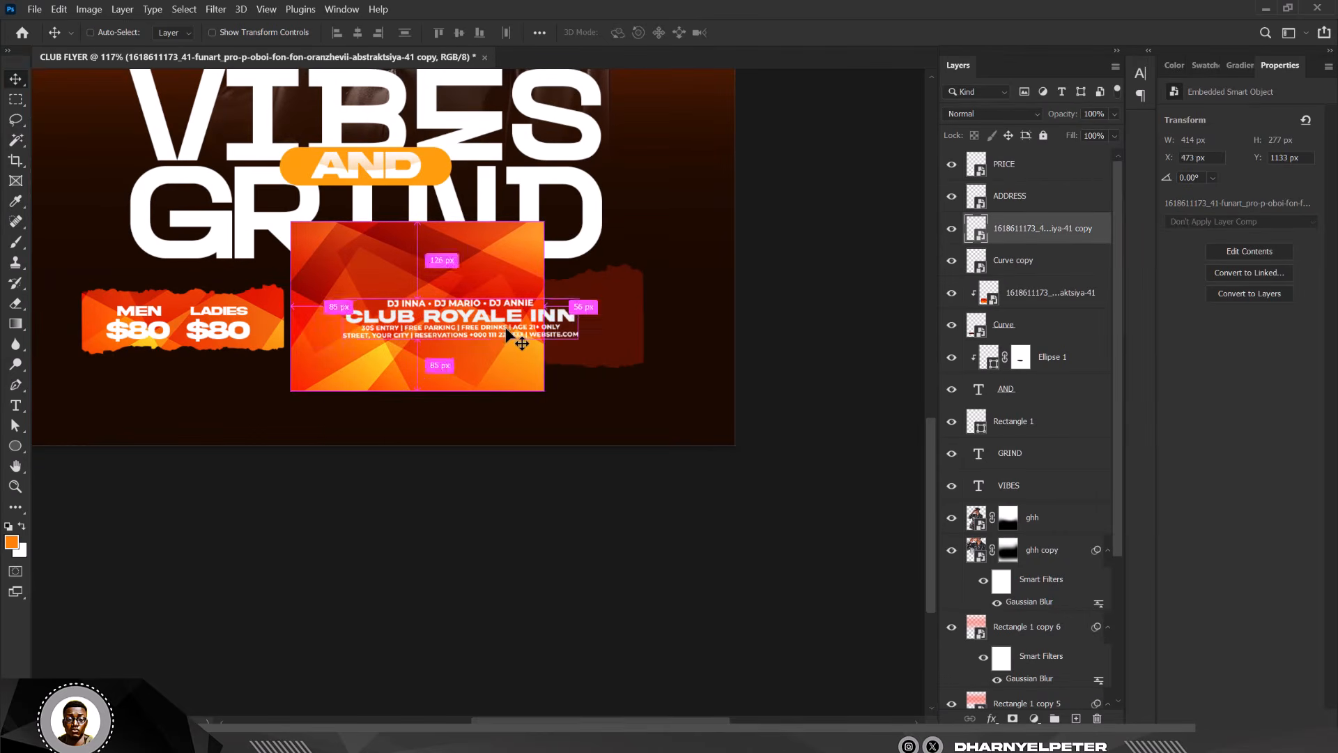
key("ctrl+t")
left_click_drag(577, 314, 696, 314)
left_click_drag(580, 278, 584, 291)
key("Return")
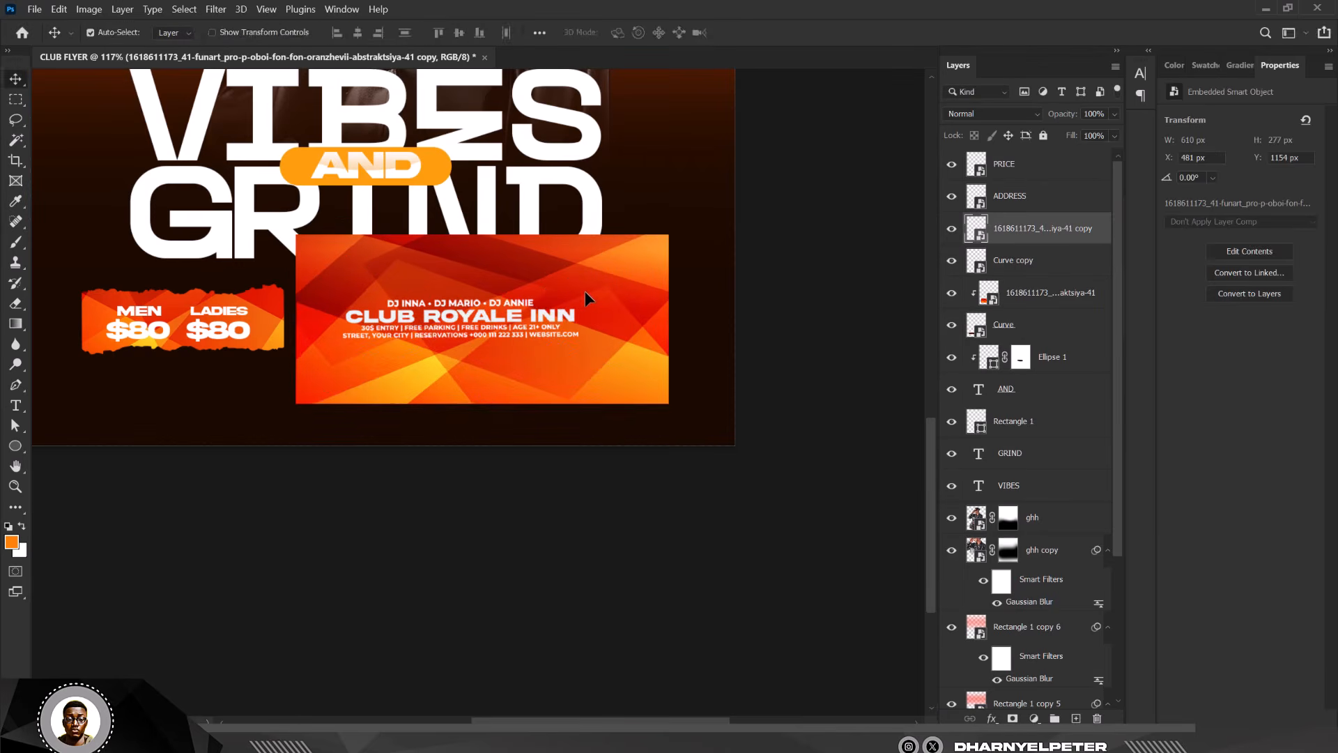
Clip the widened geometric image copy to the Curve copy torn paper behind the address text.
right_click(1062, 238)
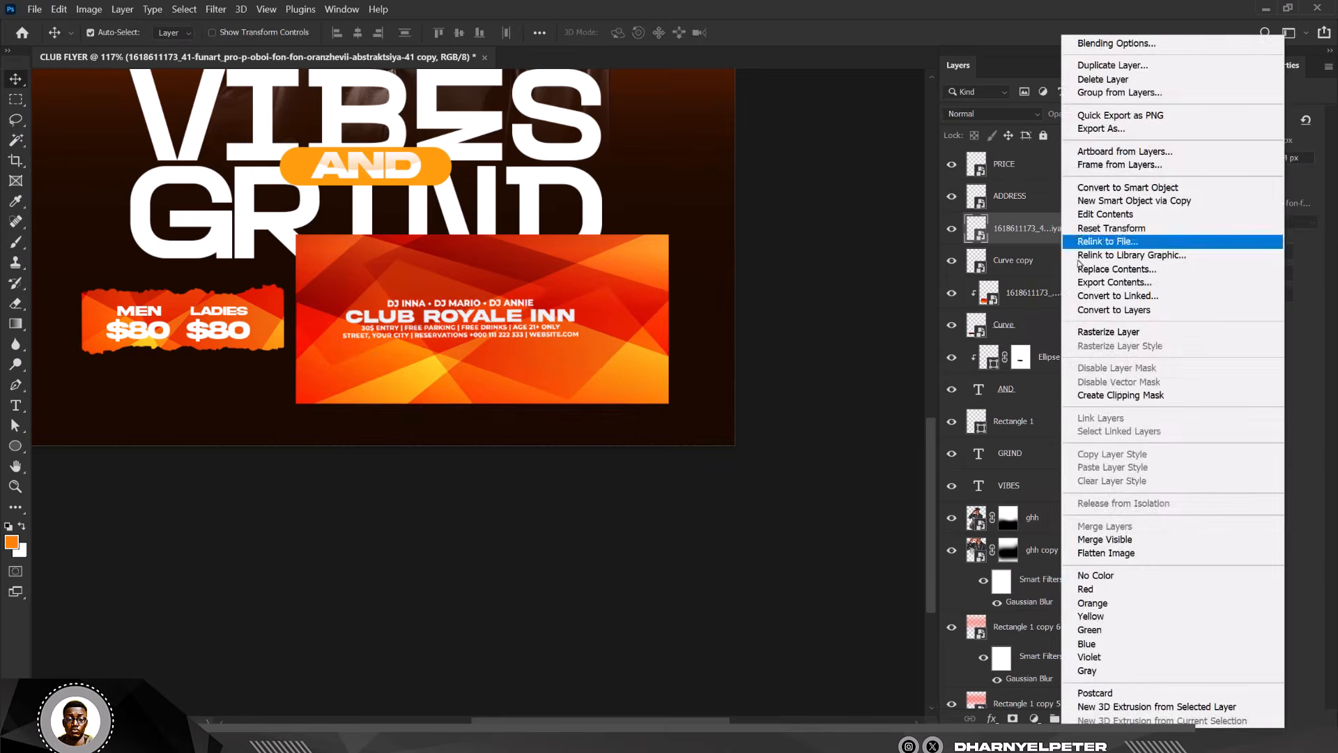
left_click(1118, 392)
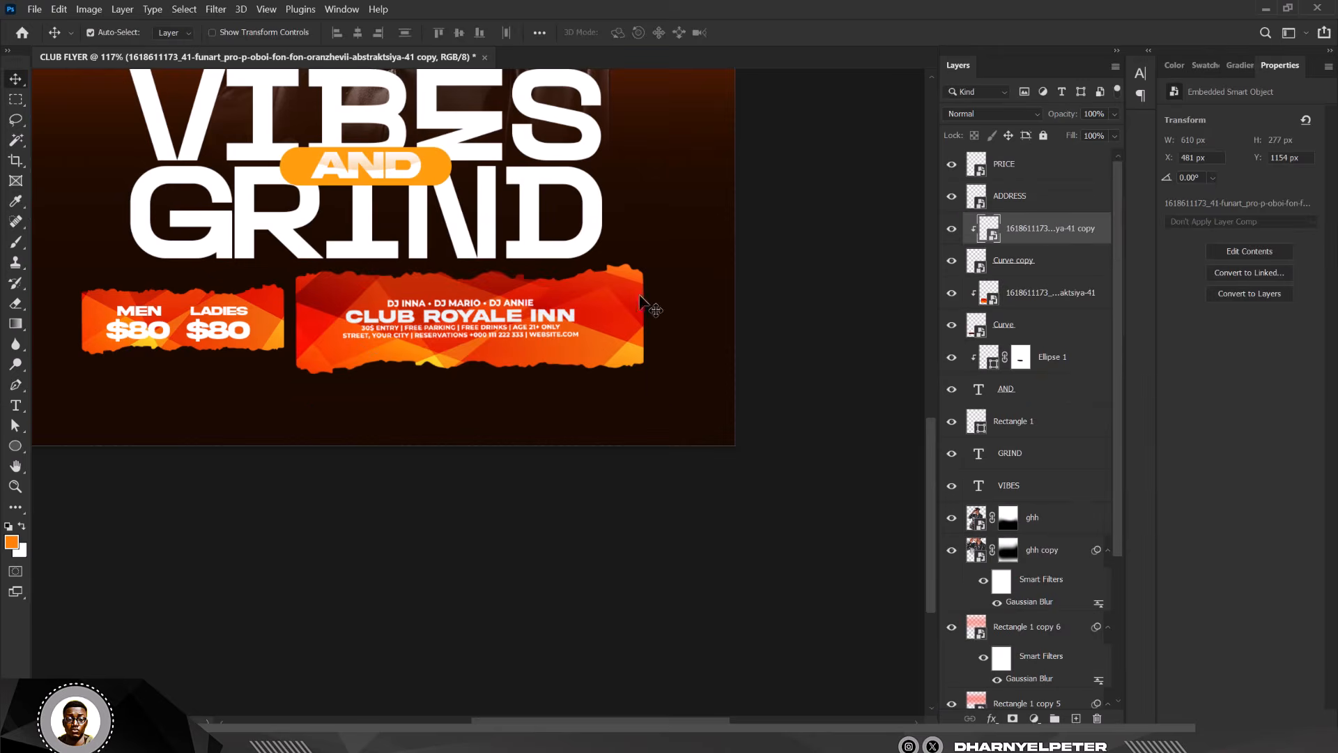
scroll(640, 299, "down", 6)
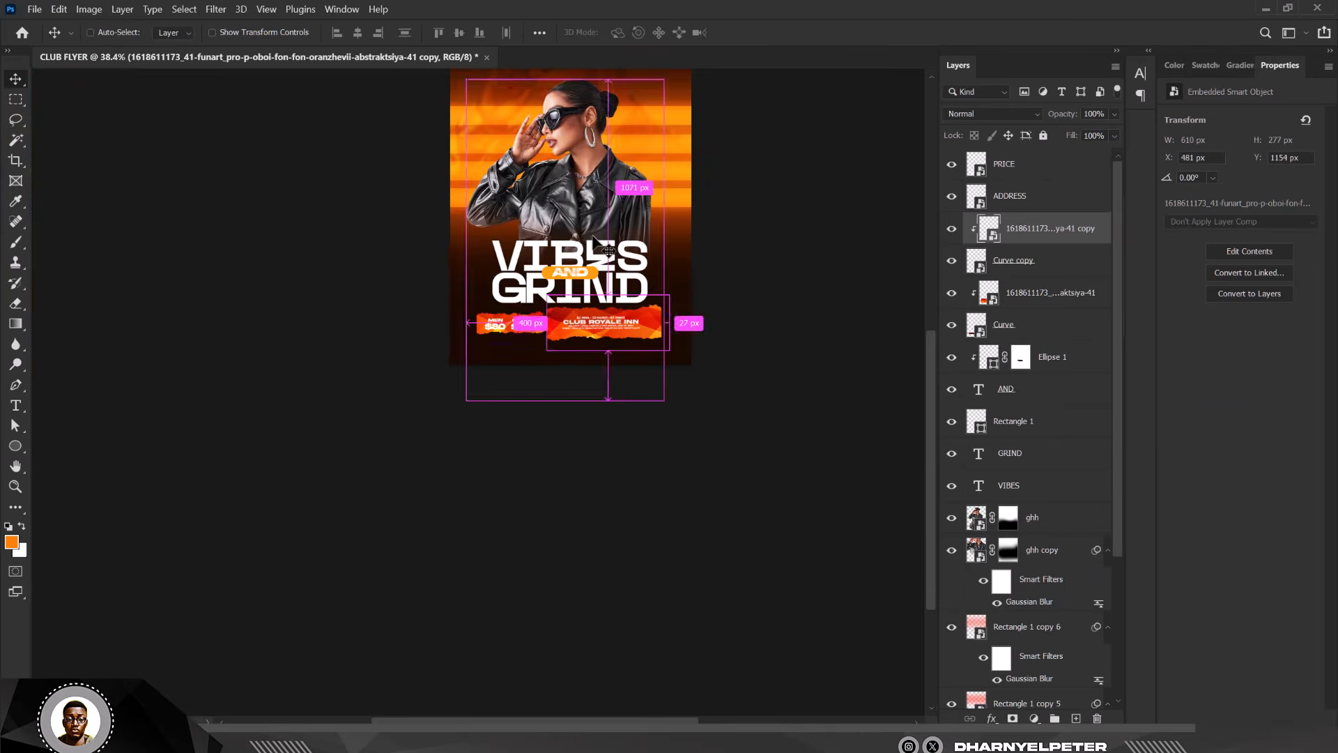
scroll(593, 240, "up", 4)
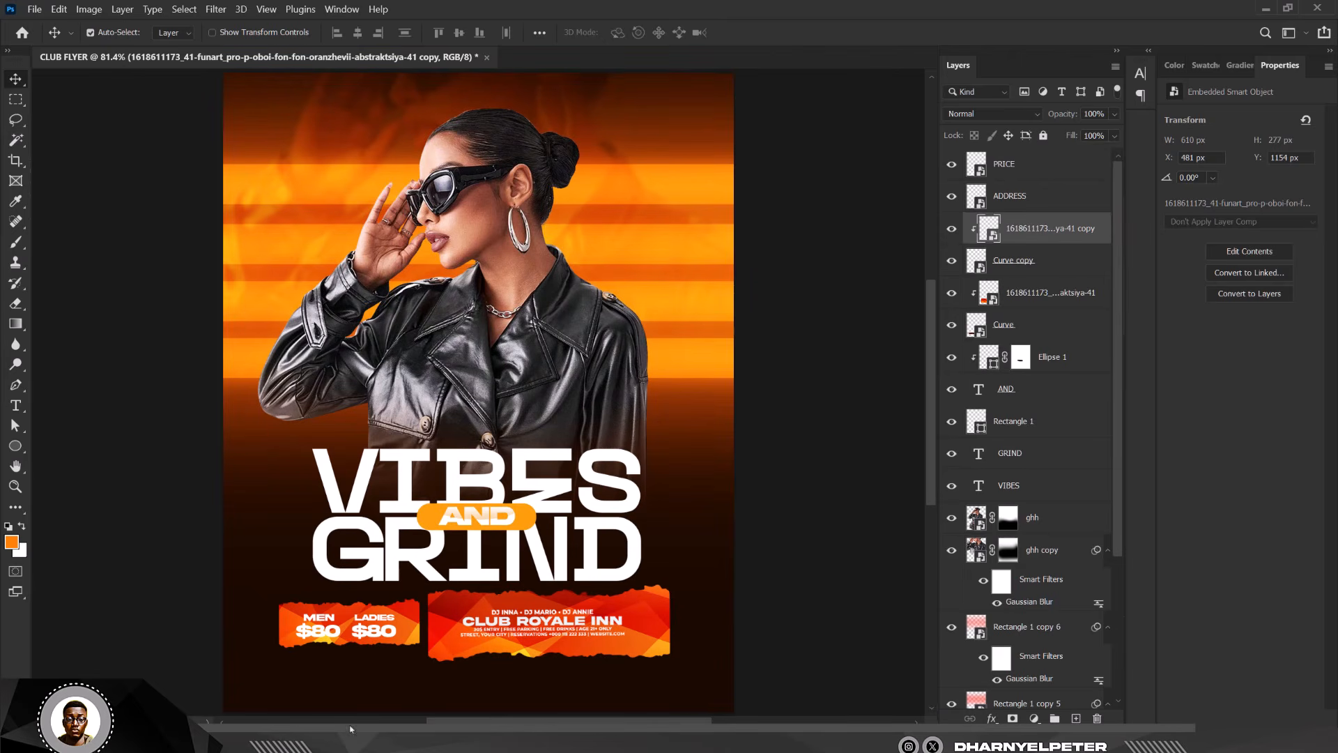
mouse_move(307, 746)
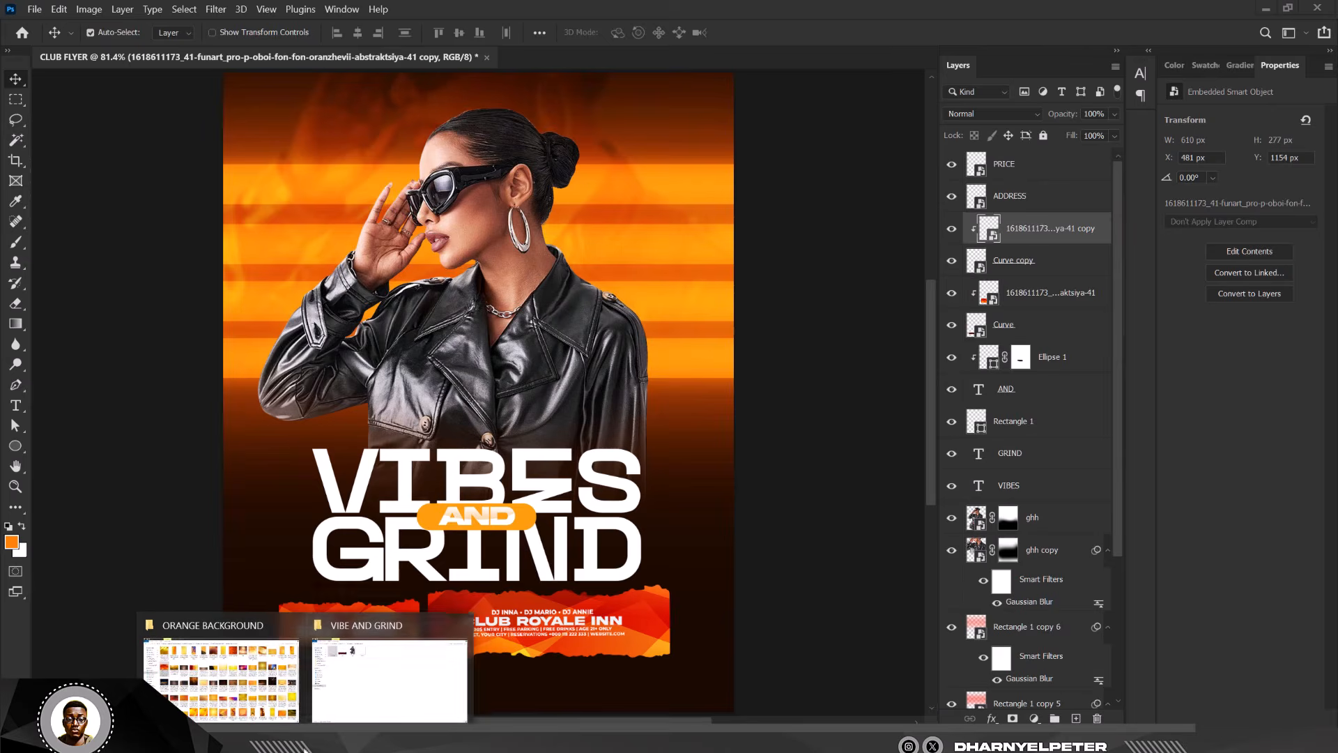
left_click(377, 682)
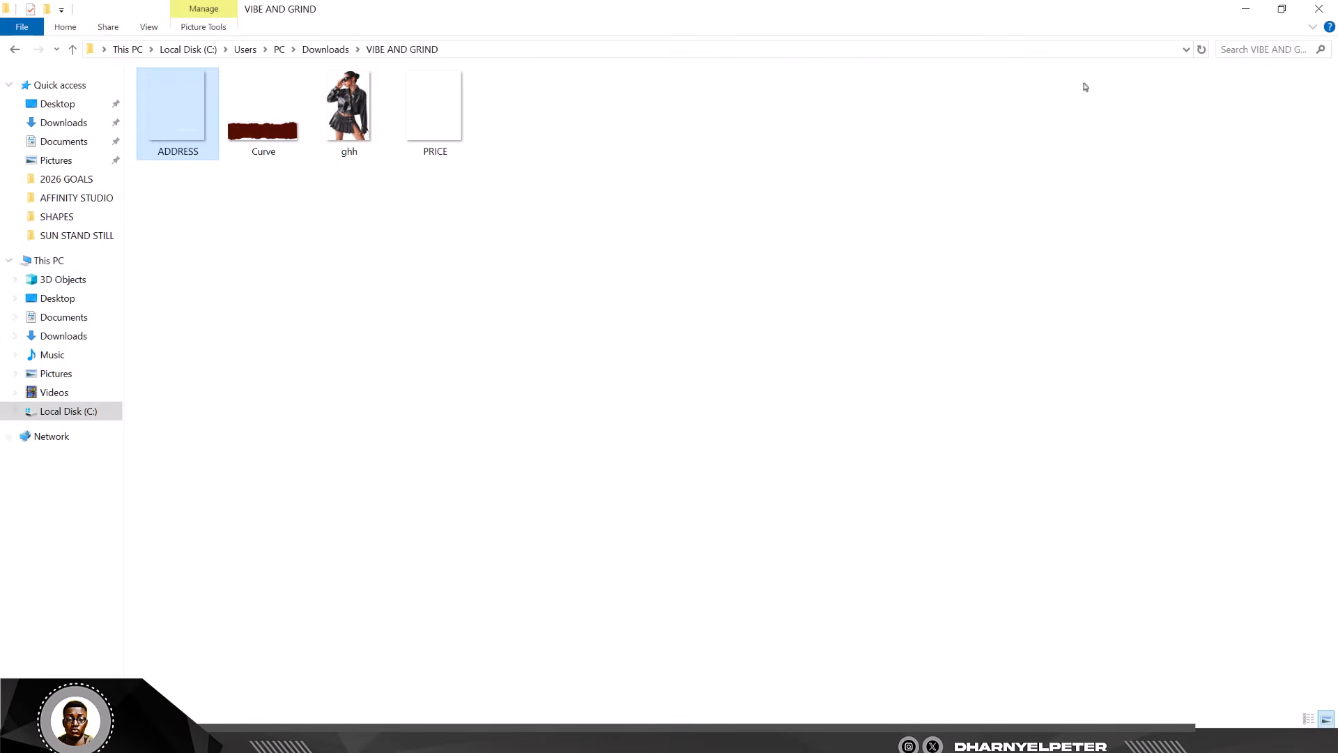
left_click(1246, 8)
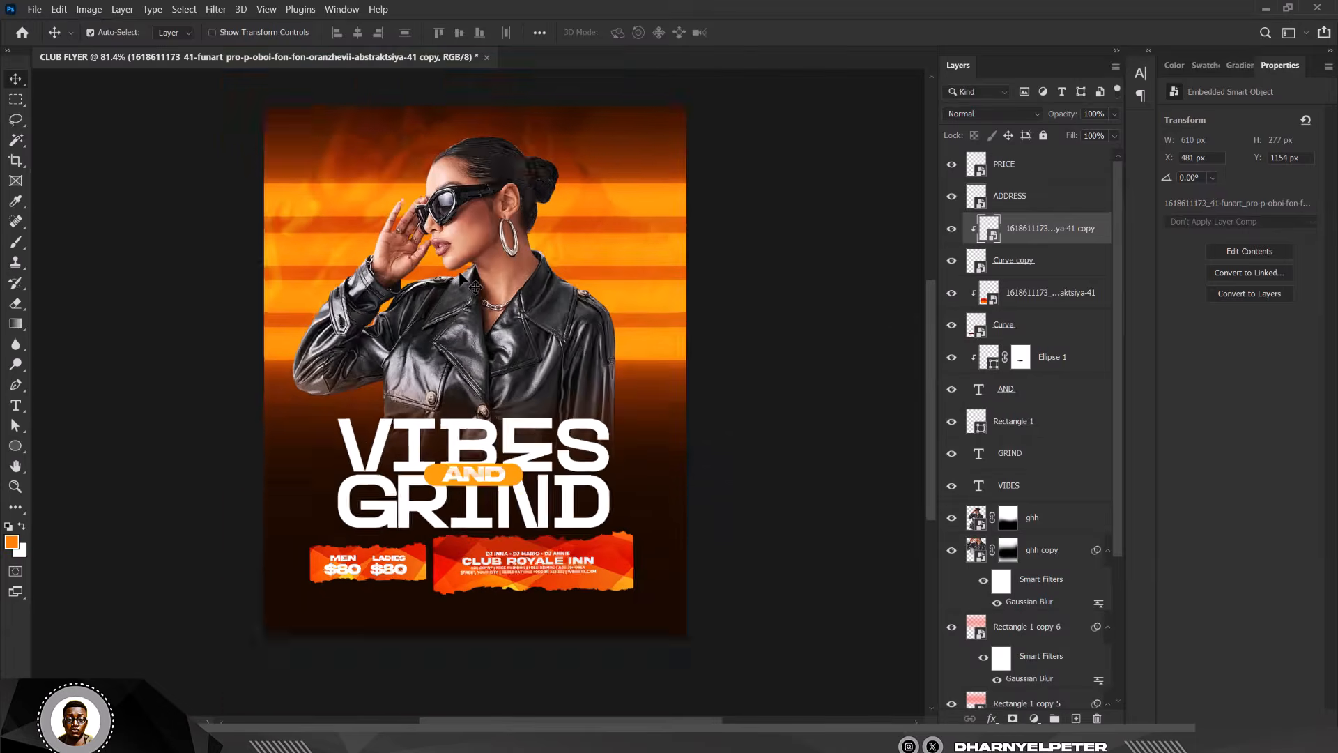
scroll(460, 276, "down", 2)
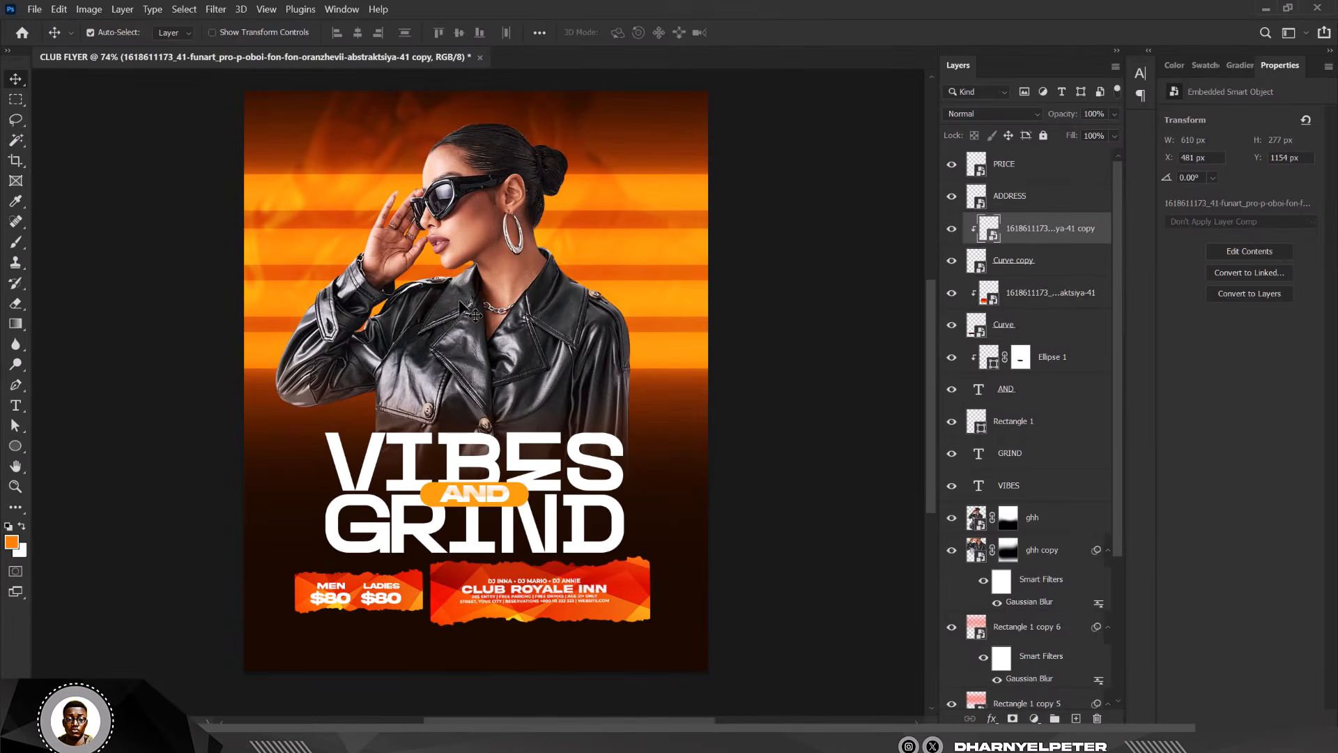
scroll(465, 304, "up", 2)
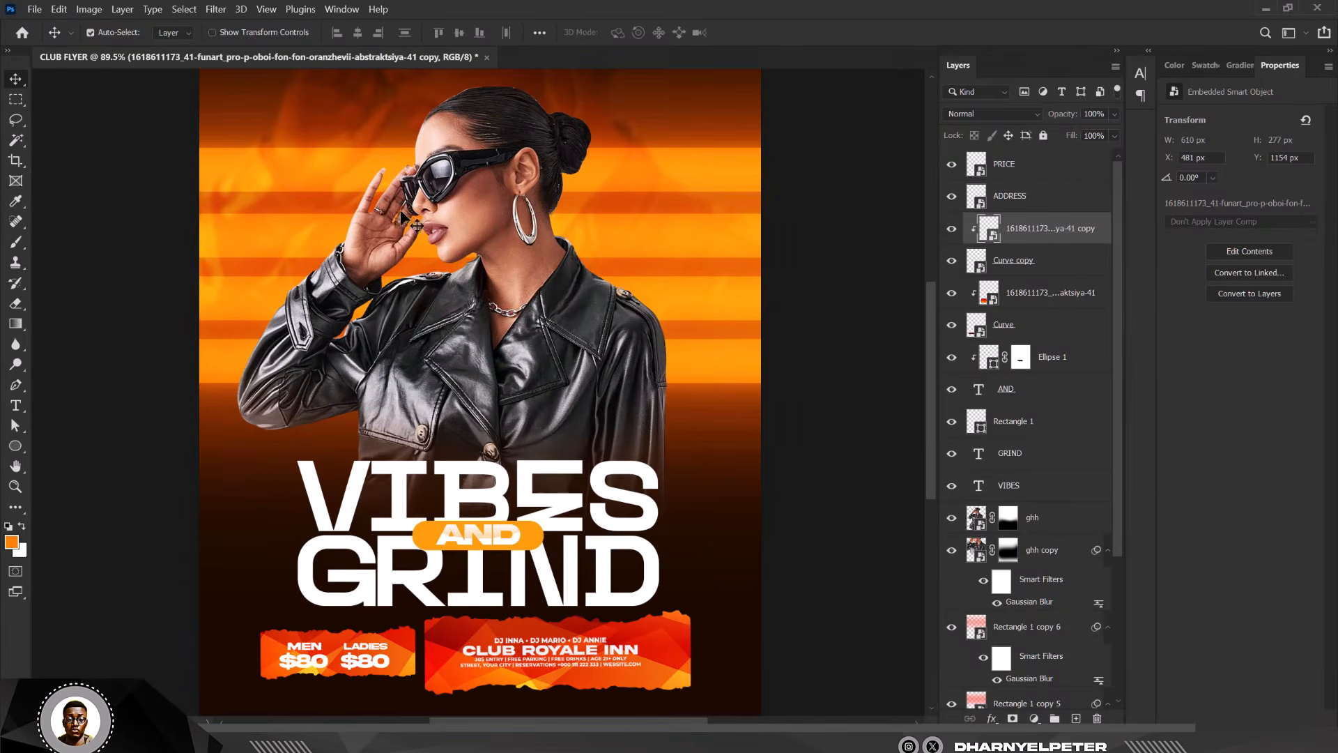
scroll(474, 244, "down", 3)
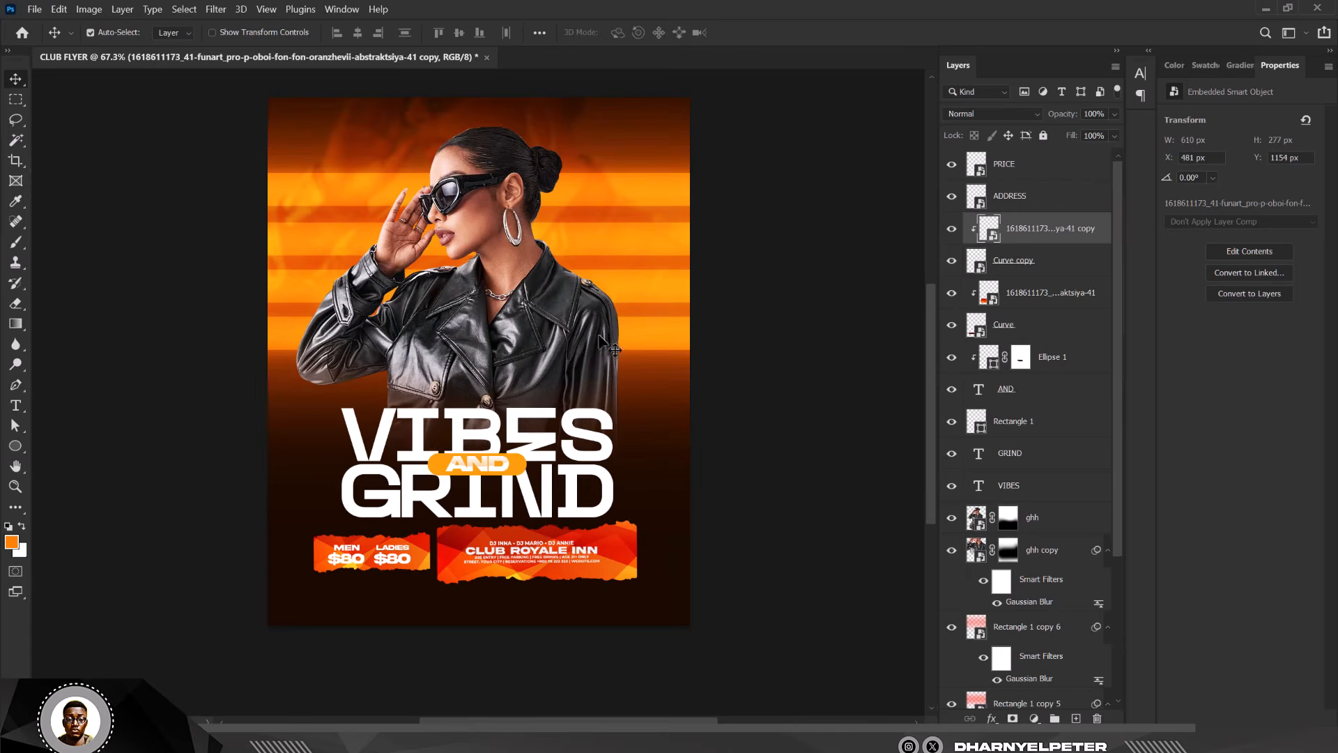
Add a Curves adjustment above the ghh model layer and clip it to that layer.
left_click(1106, 514)
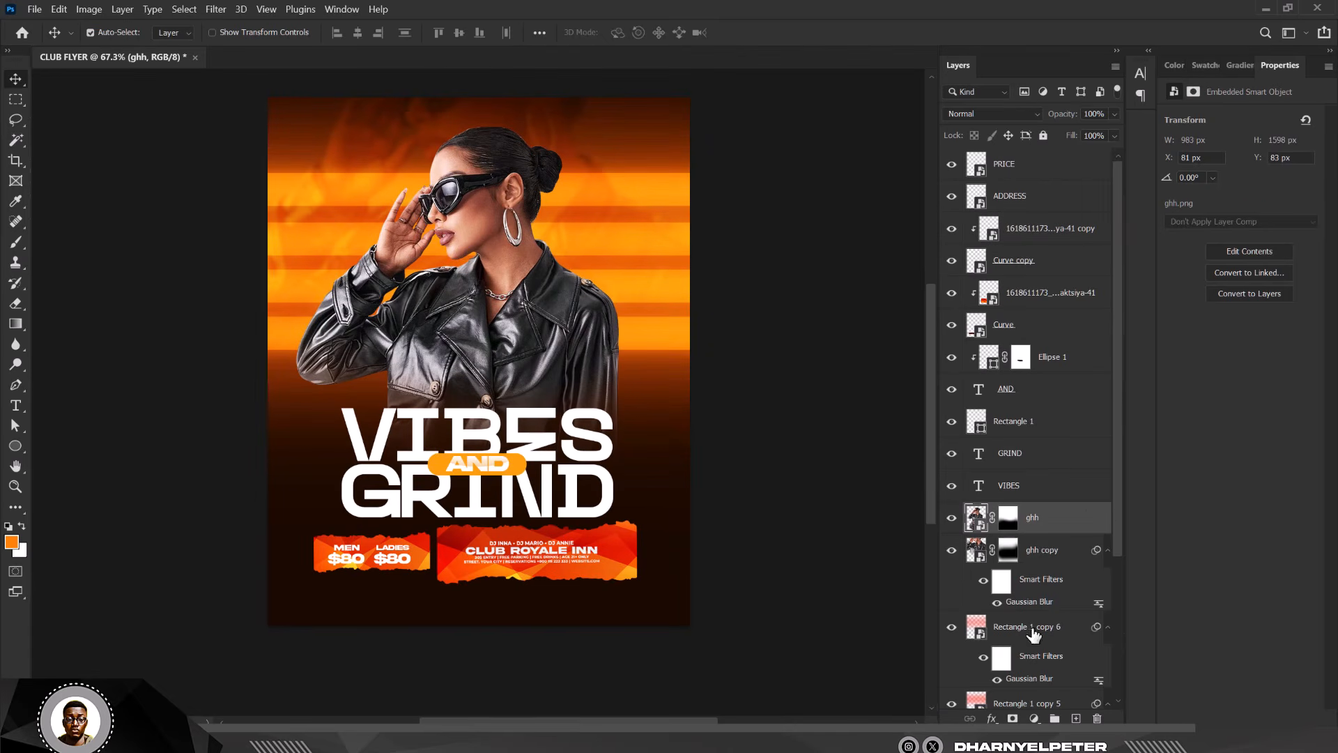
left_click(1034, 721)
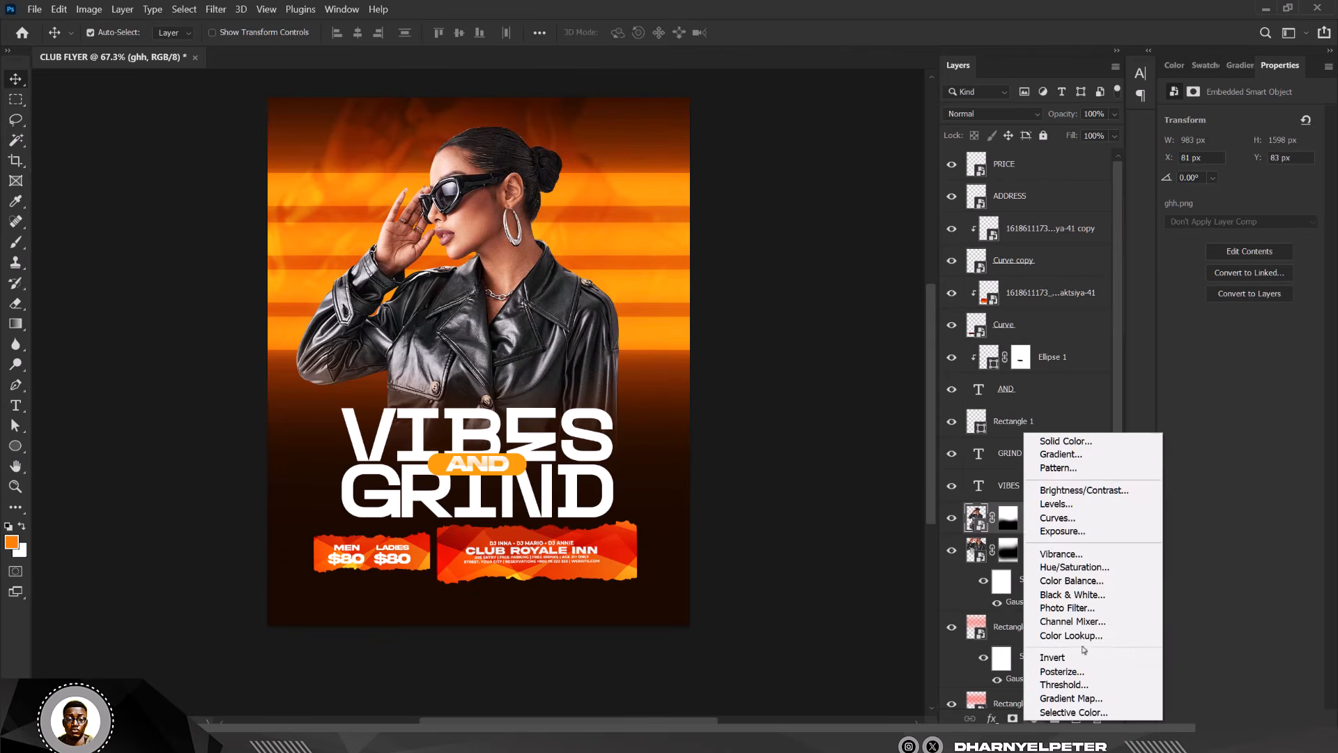
left_click(1057, 518)
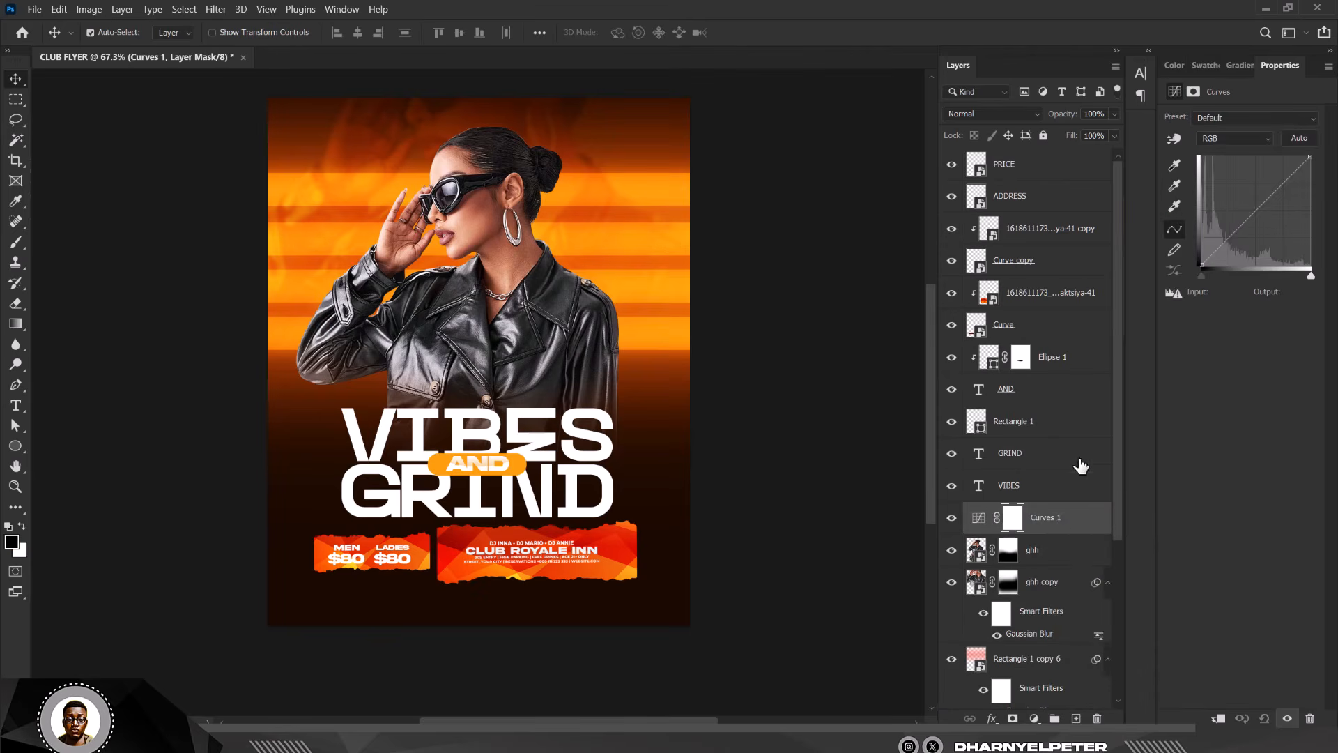
right_click(1089, 523)
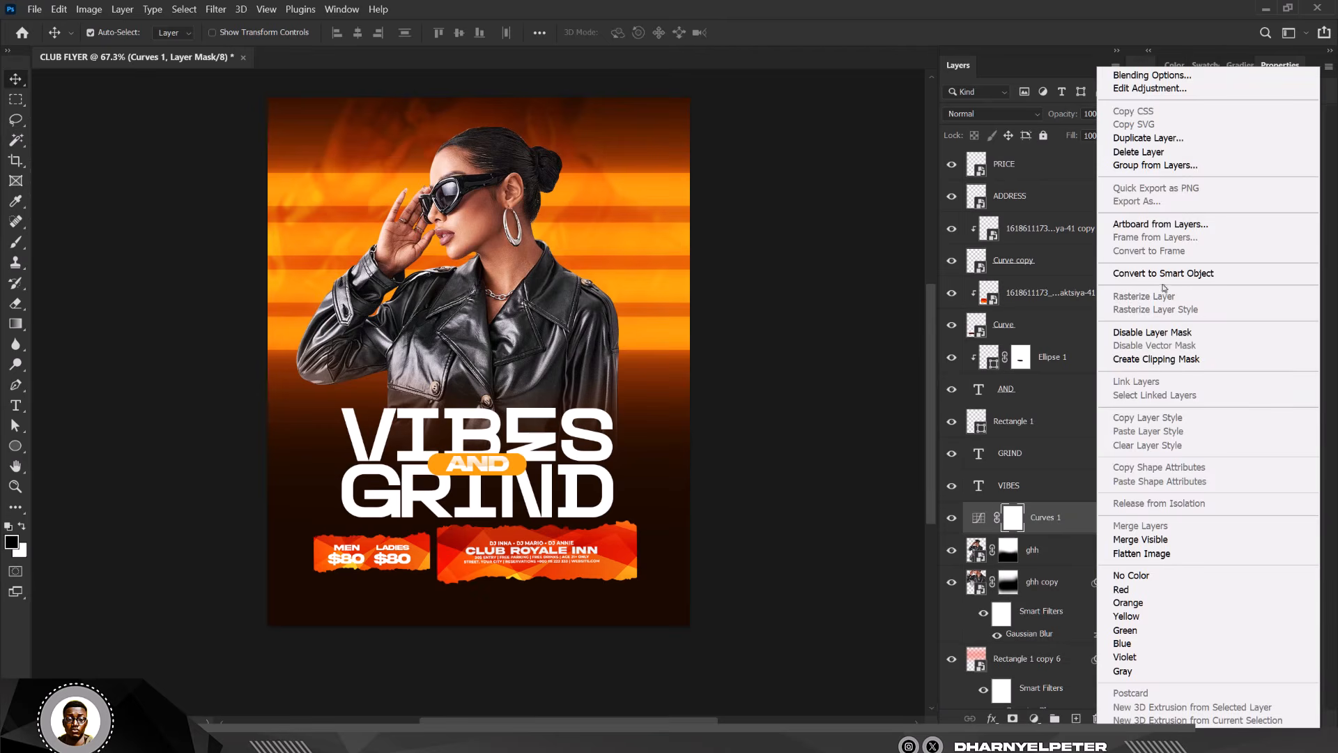
left_click(1168, 364)
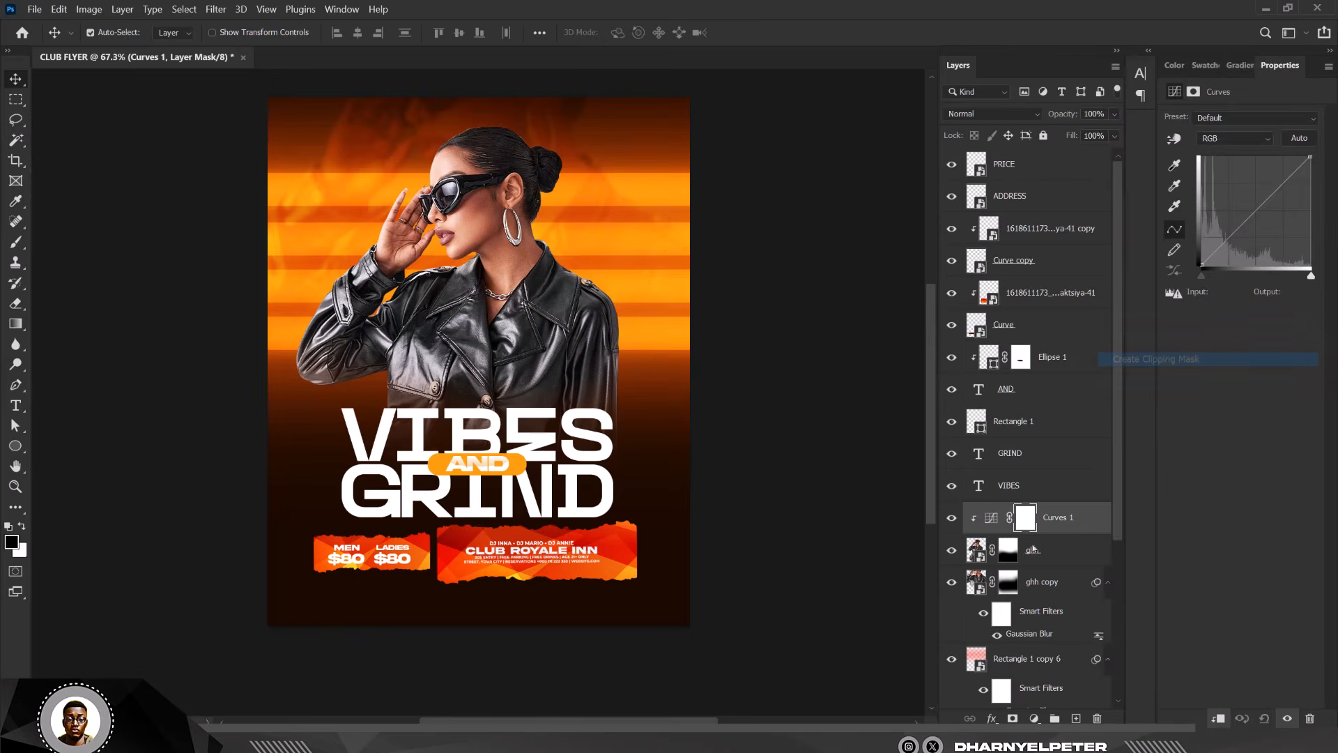
Add a clipped Exposure adjustment directly above the ghh layer with Exposure -3.64 and Gamma Correction 0.93.
left_click(1063, 556)
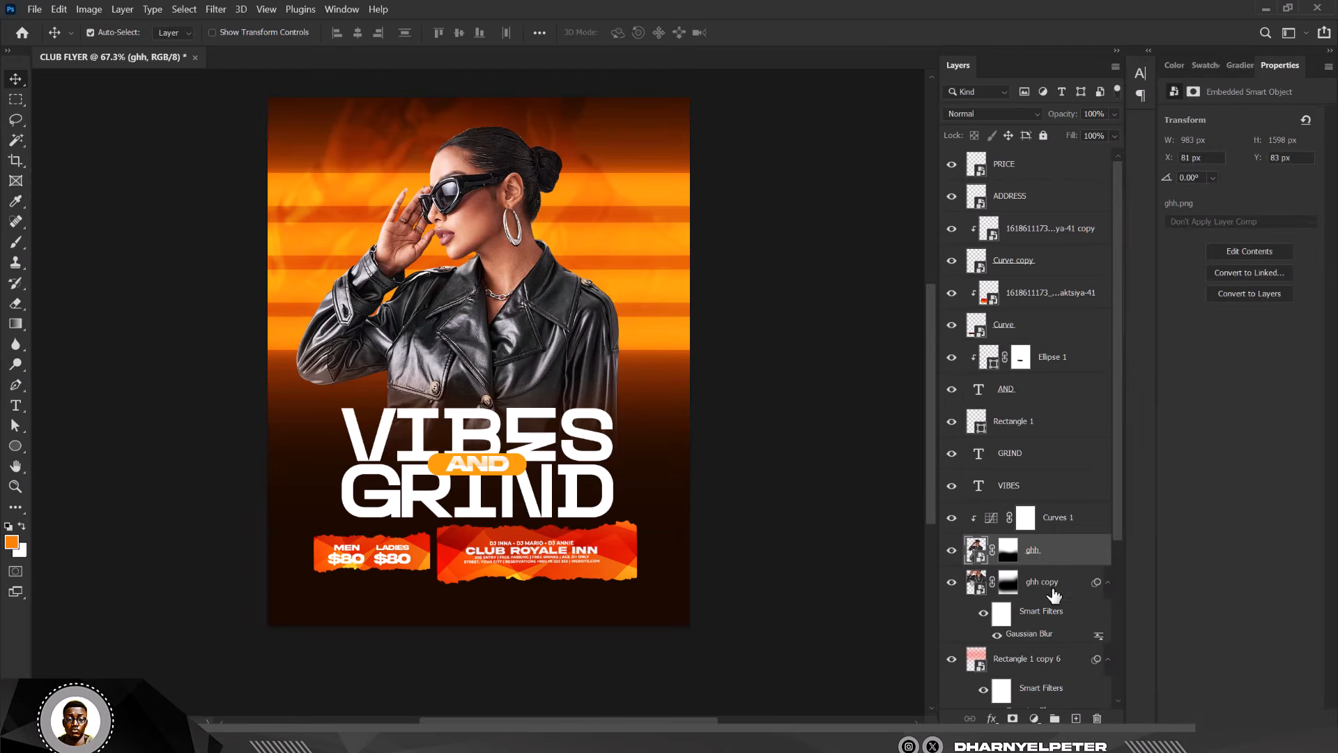
left_click(1035, 718)
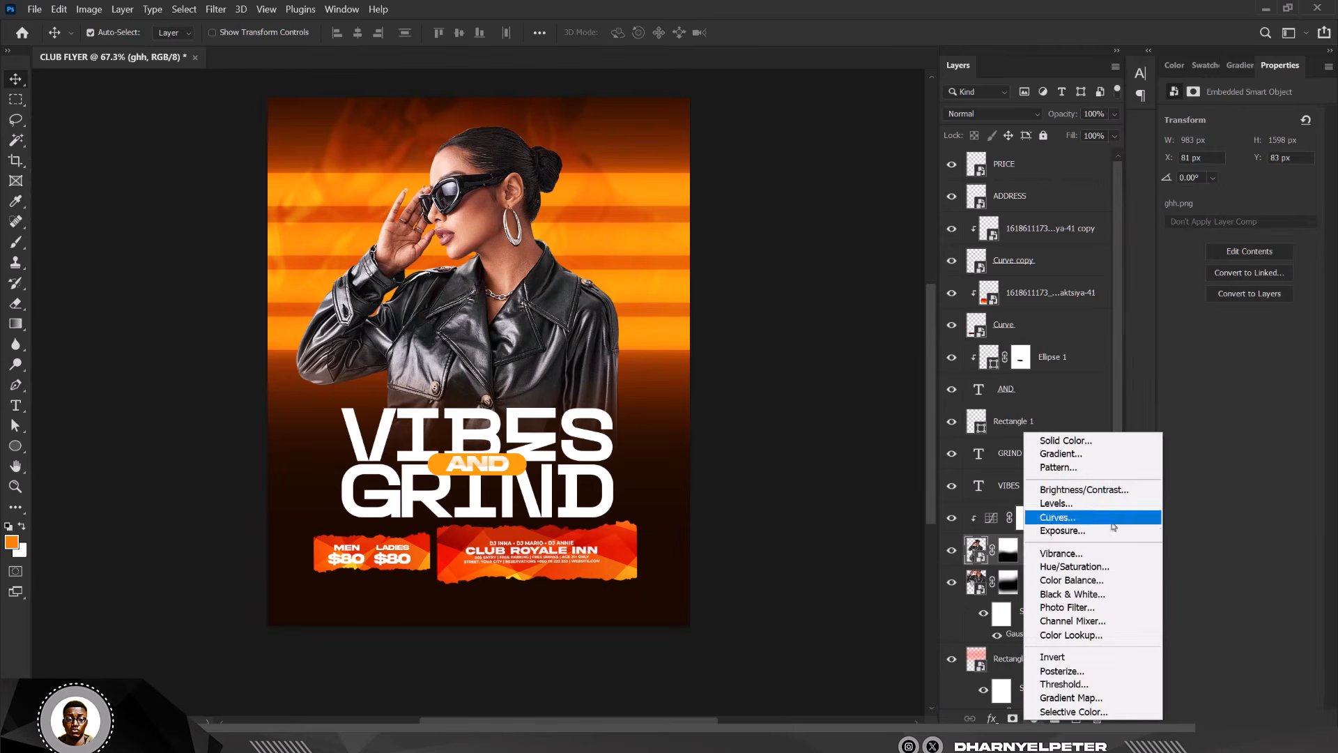
left_click(1090, 533)
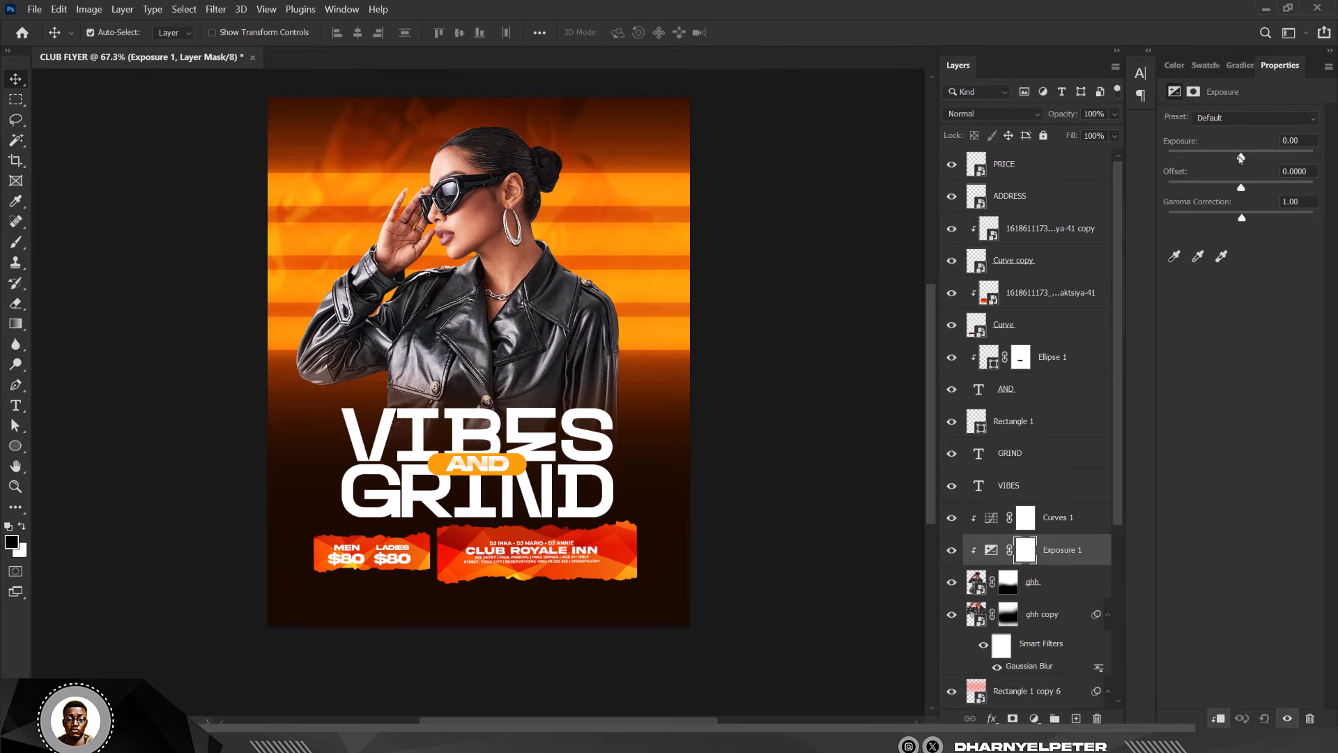
left_click_drag(1240, 158, 1200, 173)
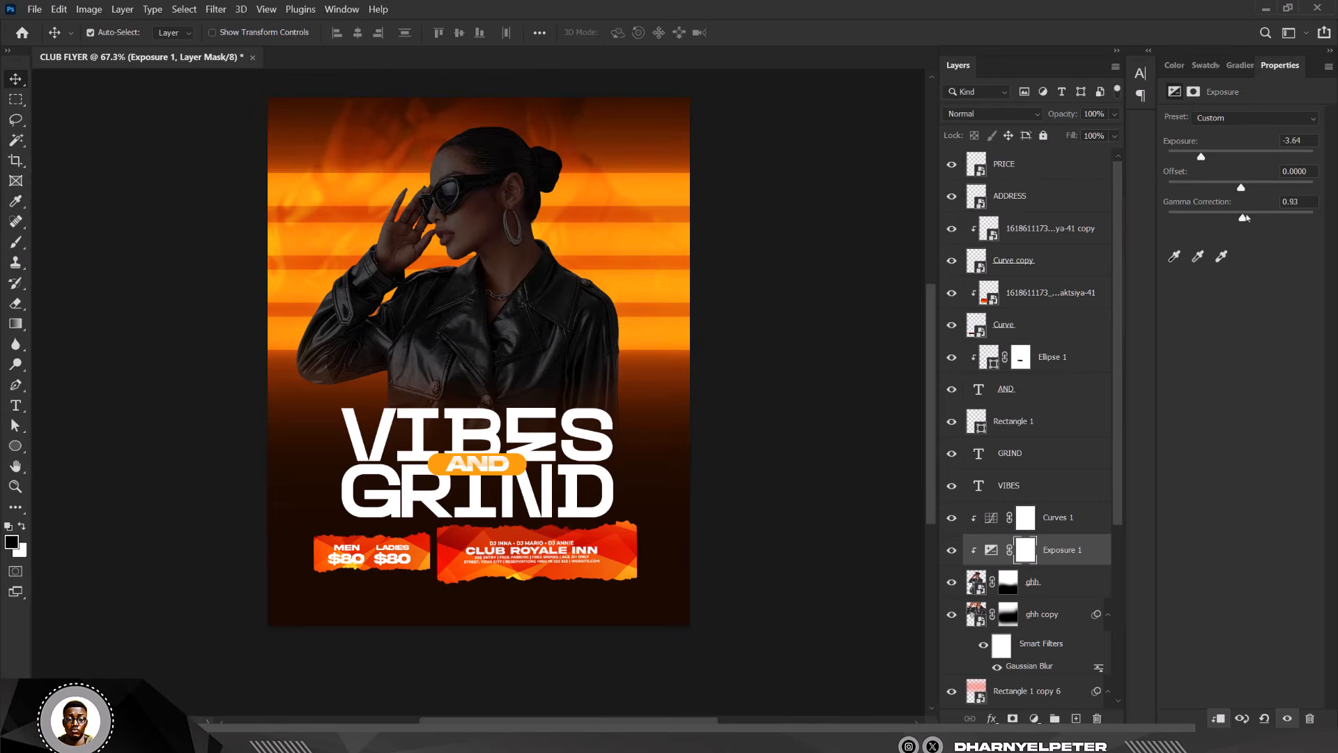
left_click_drag(1246, 218, 1251, 217)
scroll(515, 389, "down", 1)
scroll(509, 383, "up", 2)
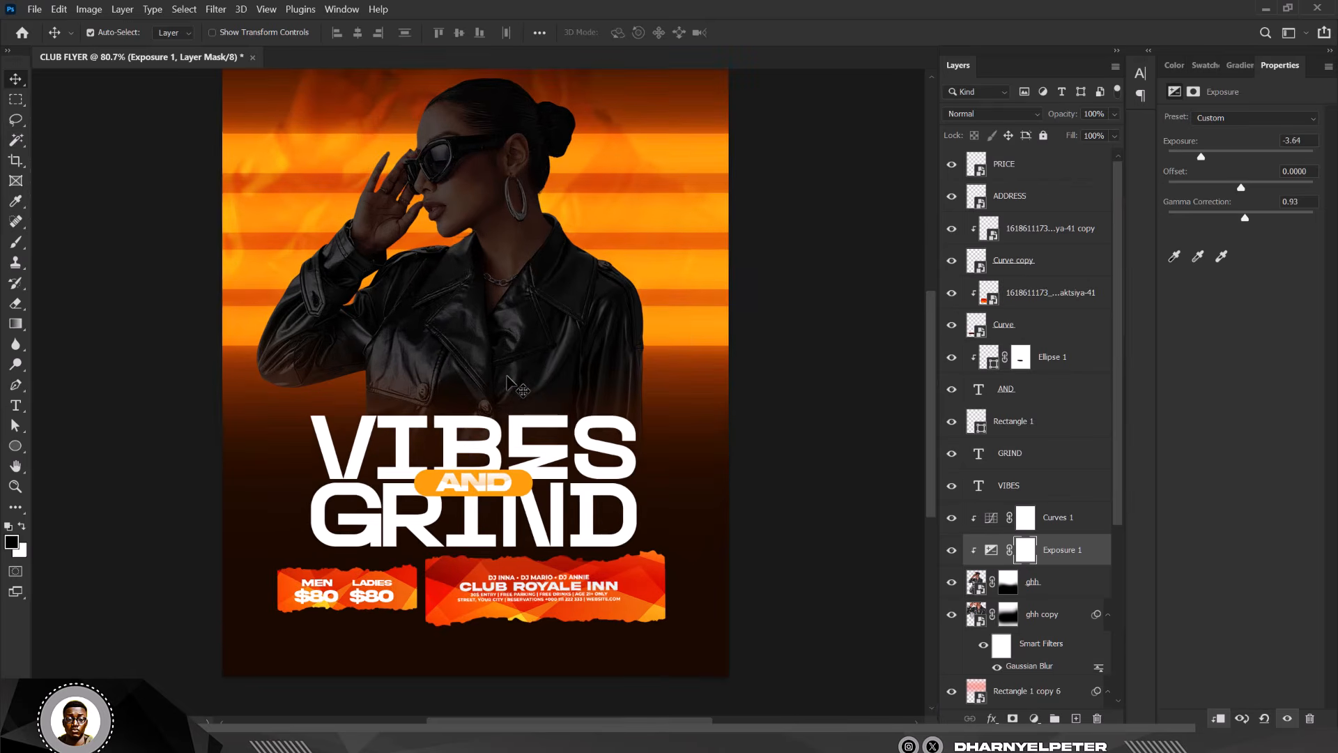
key("ctrl+0")
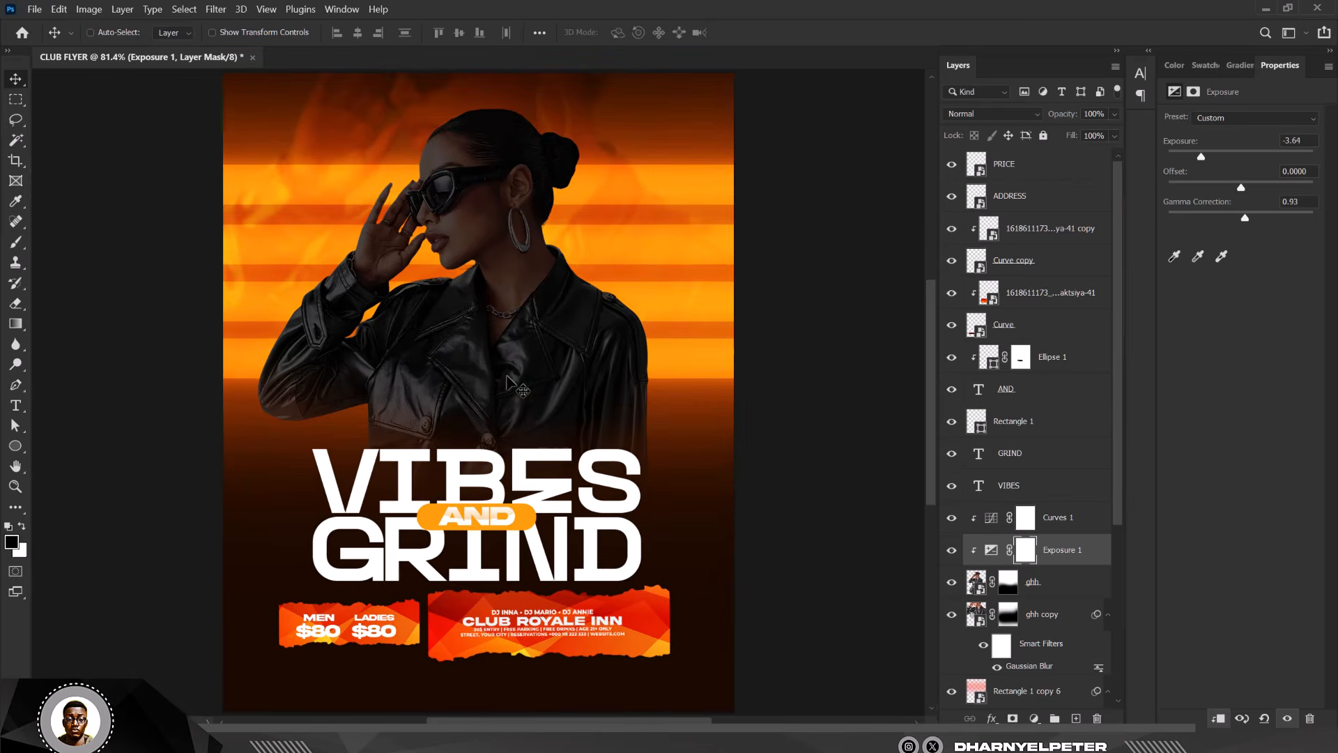
Reduce the Gaussian Blur radius on the ghh copy layer behind the model.
left_click(460, 97, "ctrl")
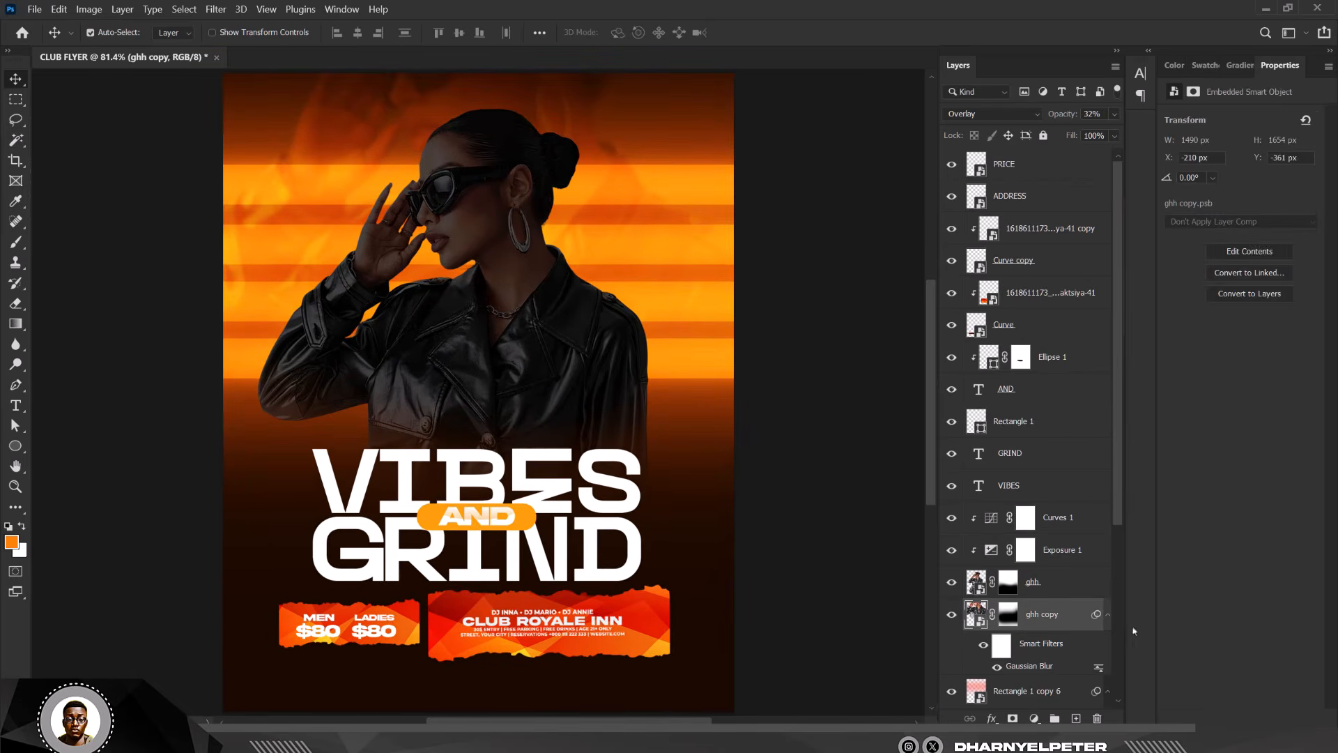
double_click(1022, 671)
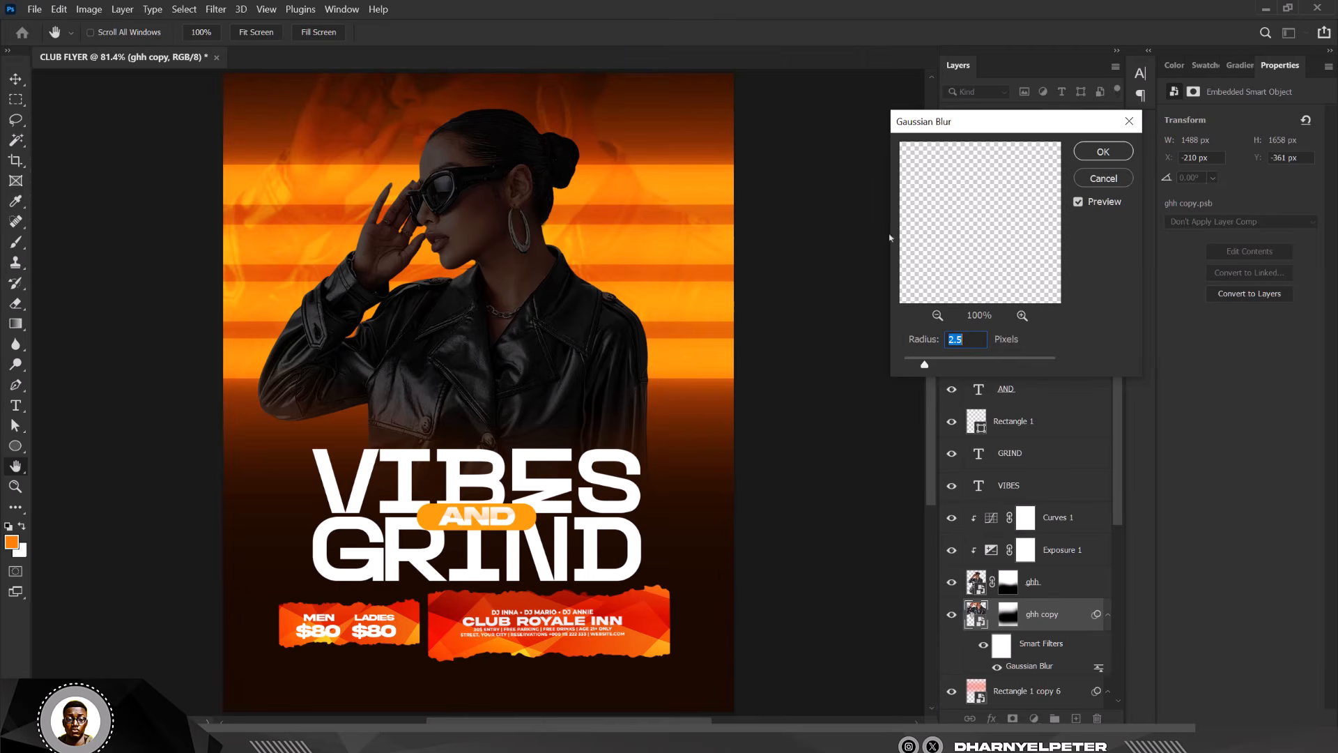
left_click_drag(925, 366, 920, 370)
left_click(1115, 153)
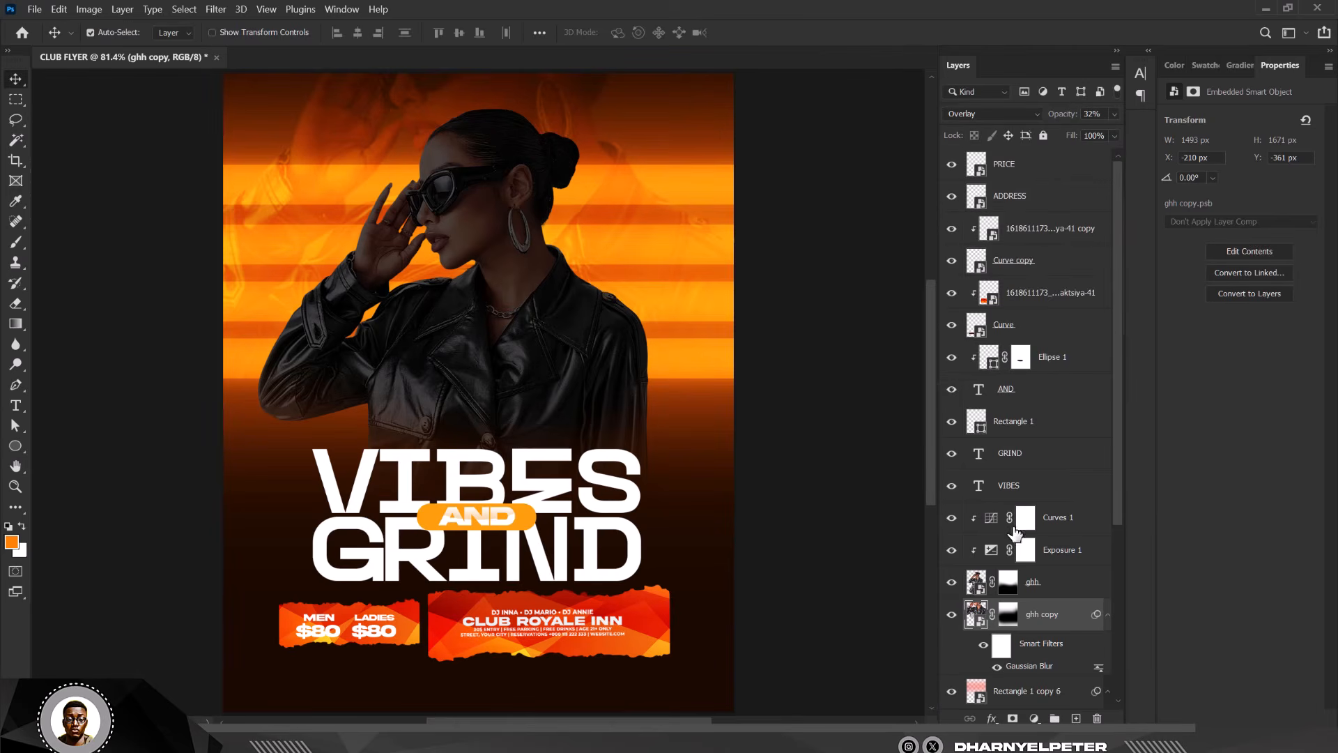
Convert the Rectangle 1 copy 3 bars to a smart object and apply a Gaussian Blur with a 6.8 px radius.
scroll(1019, 537, "down", 5)
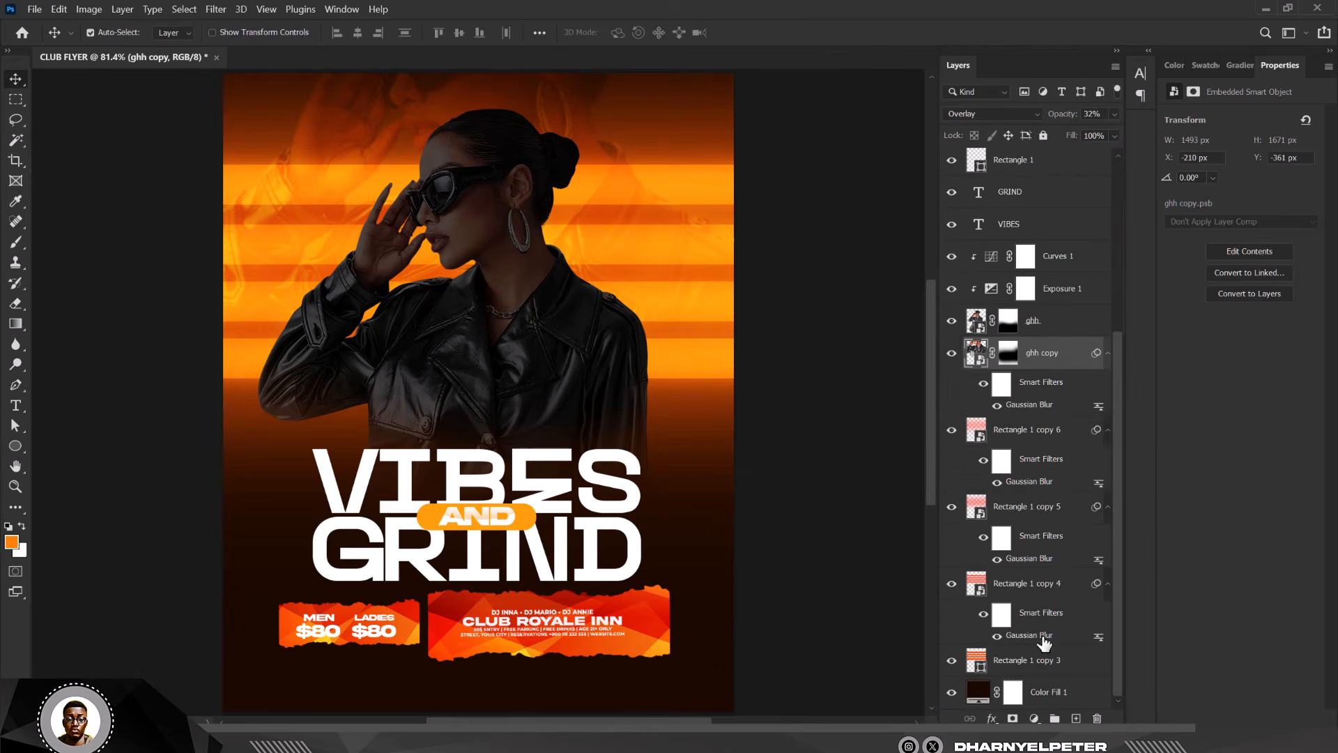
left_click(1037, 662)
left_click(1037, 662)
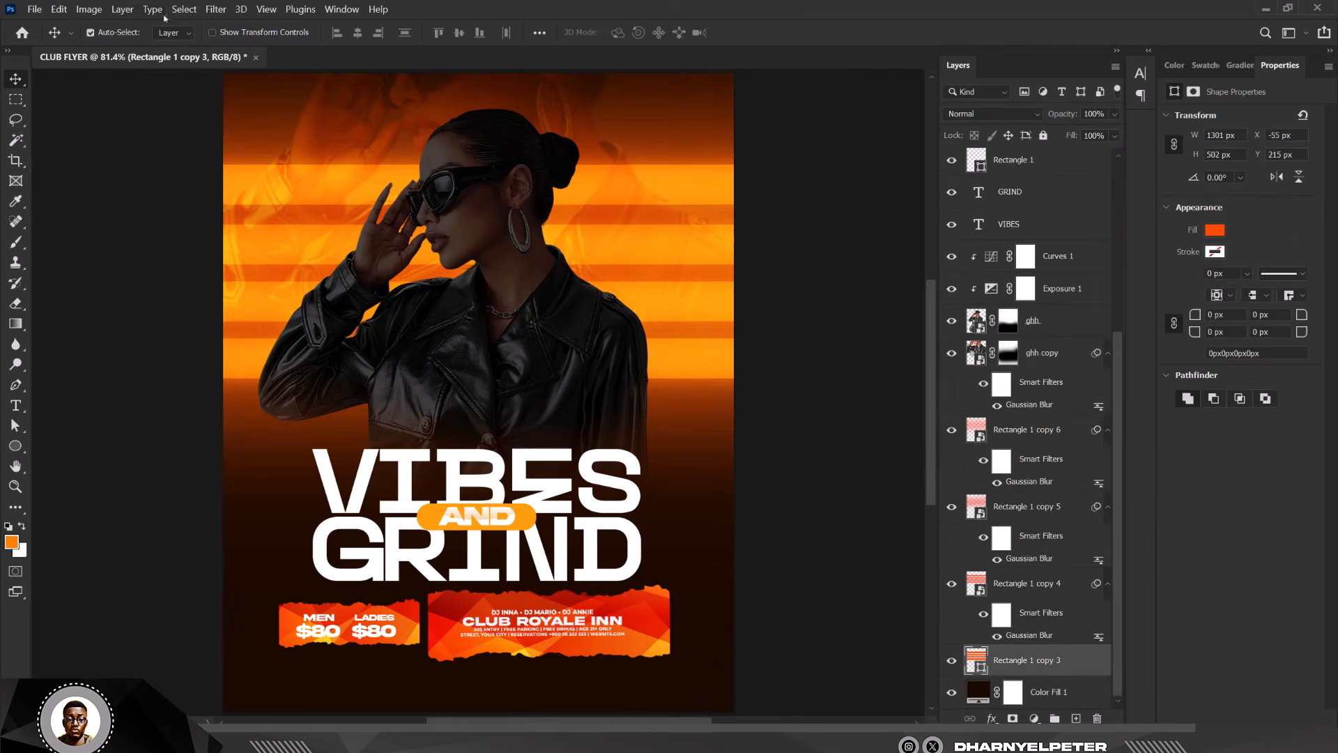
left_click(209, 10)
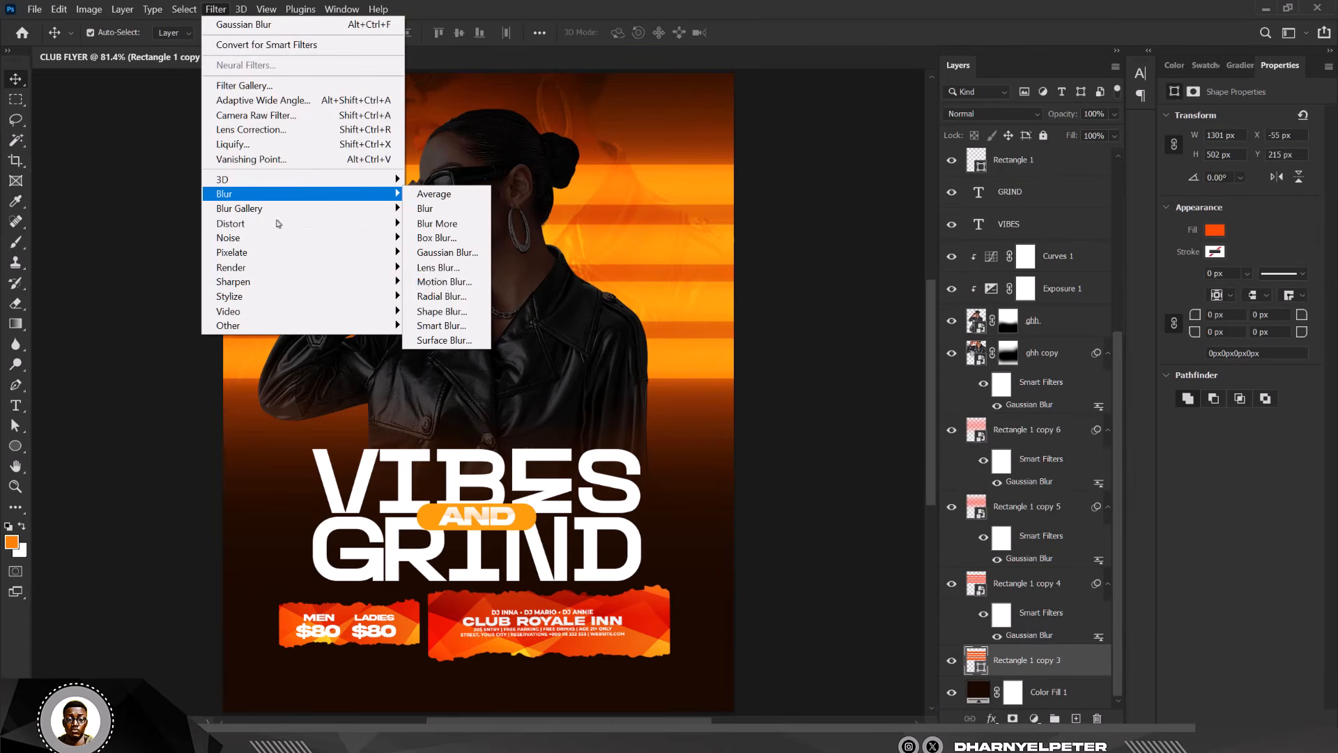
left_click(446, 253)
left_click(700, 291)
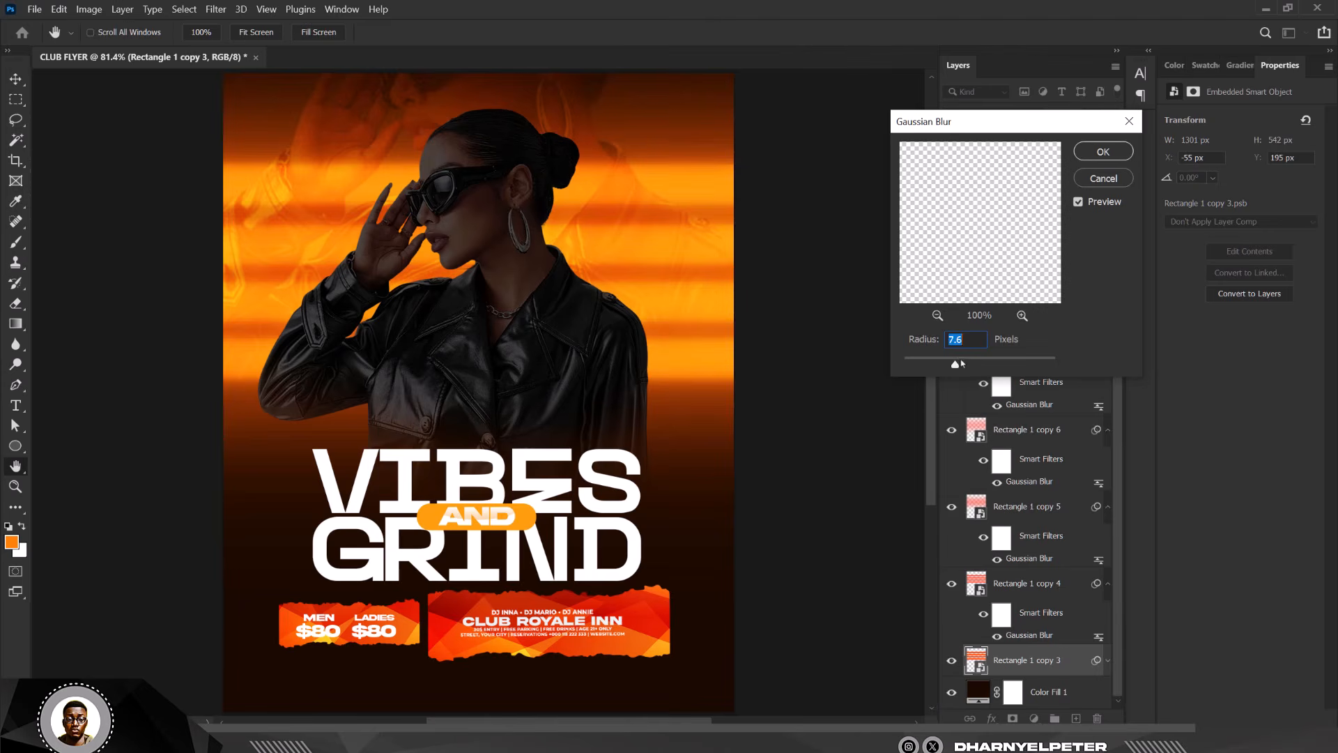
left_click_drag(960, 363, 970, 368)
left_click_drag(956, 365, 952, 364)
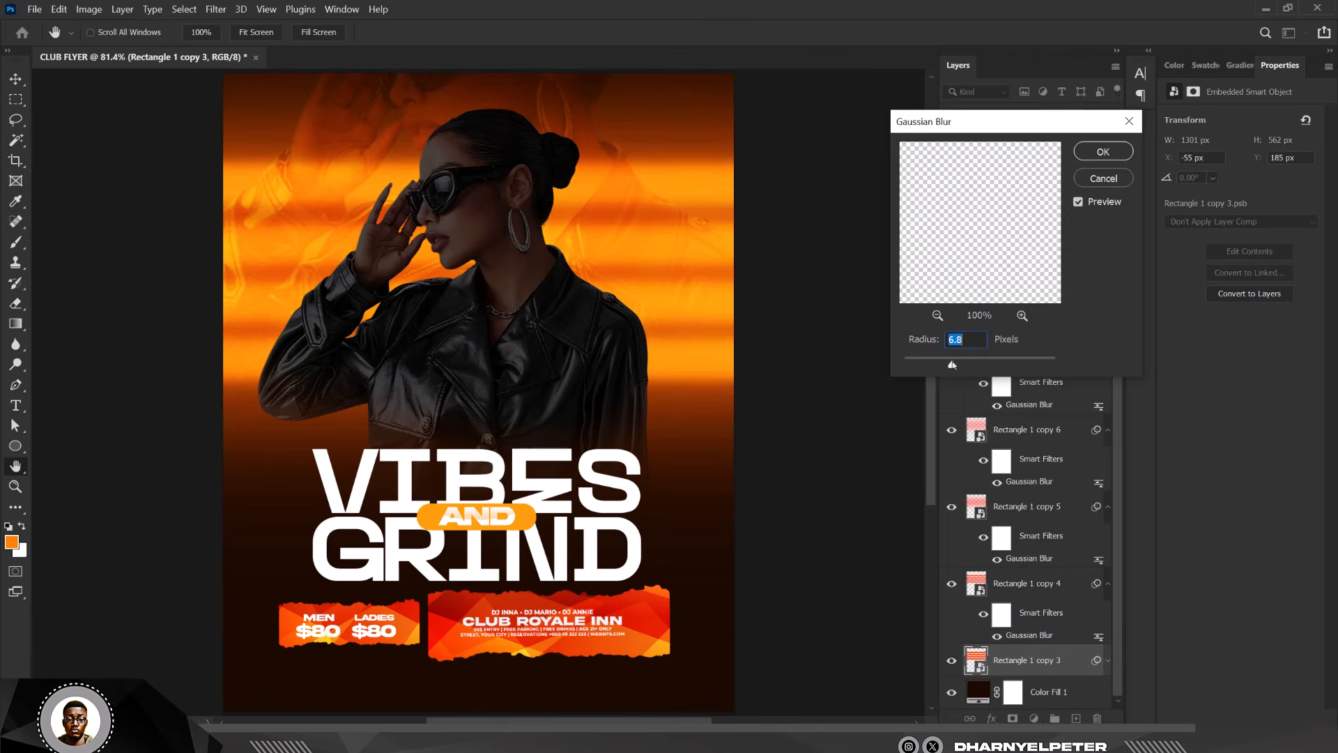
left_click(1097, 151)
key("v")
scroll(406, 324, "down", 1)
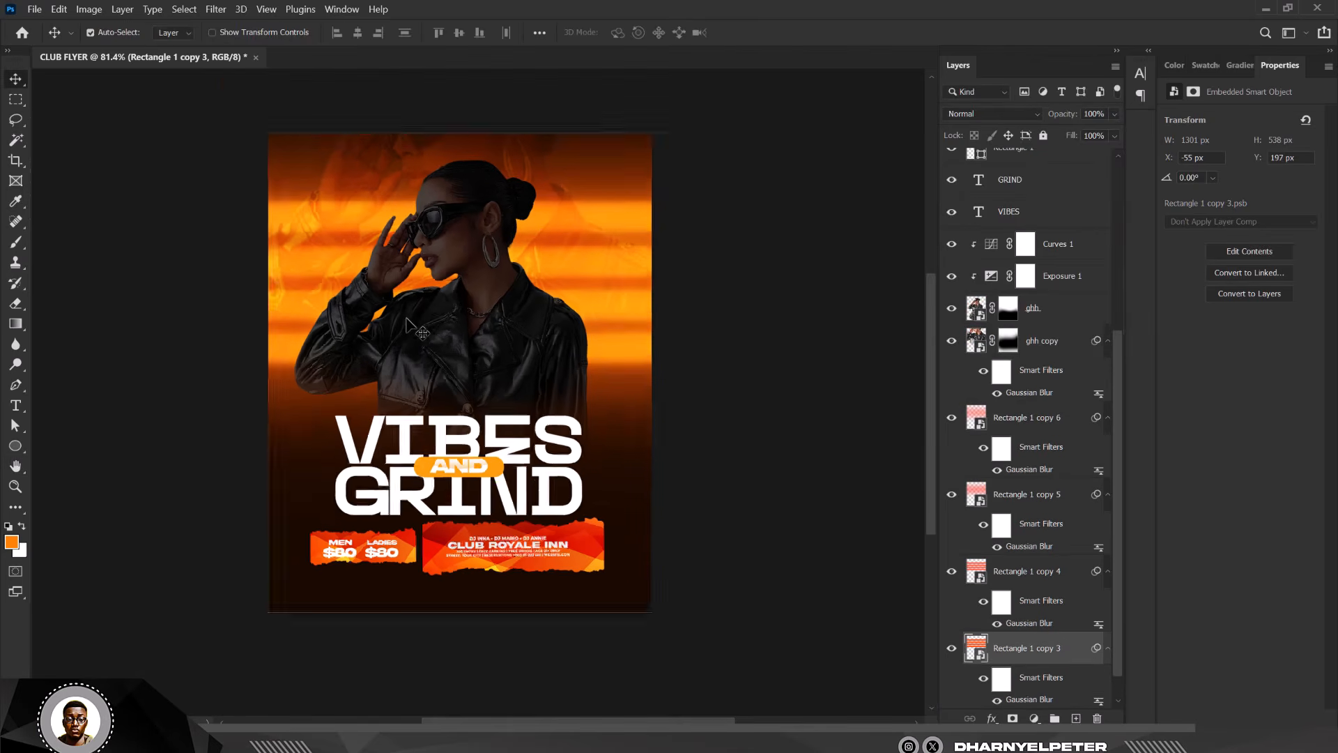
scroll(407, 324, "up", 2)
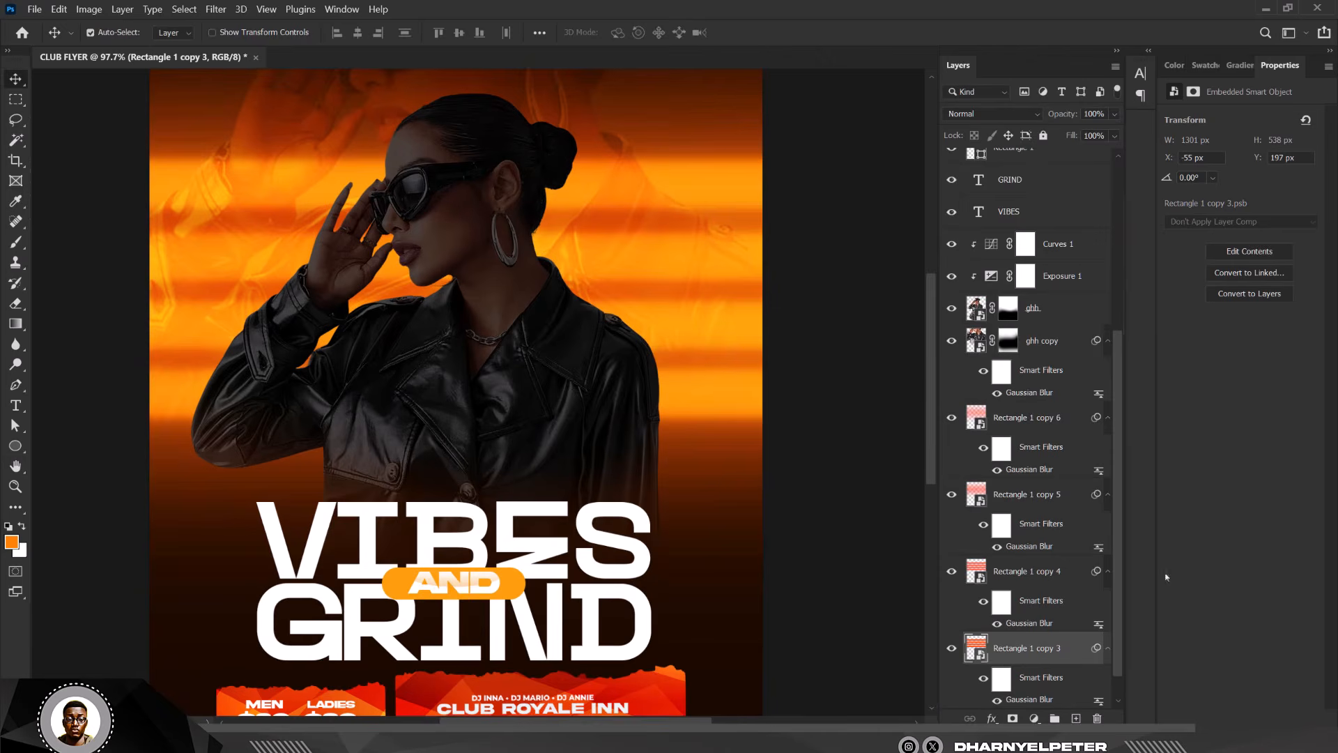
Group the four bar layers from Rectangle 1 copy 6 to Rectangle 1 copy 3 and name the group LIGHT SHAPE.
left_click(1019, 420)
scroll(1046, 579, "down", 1)
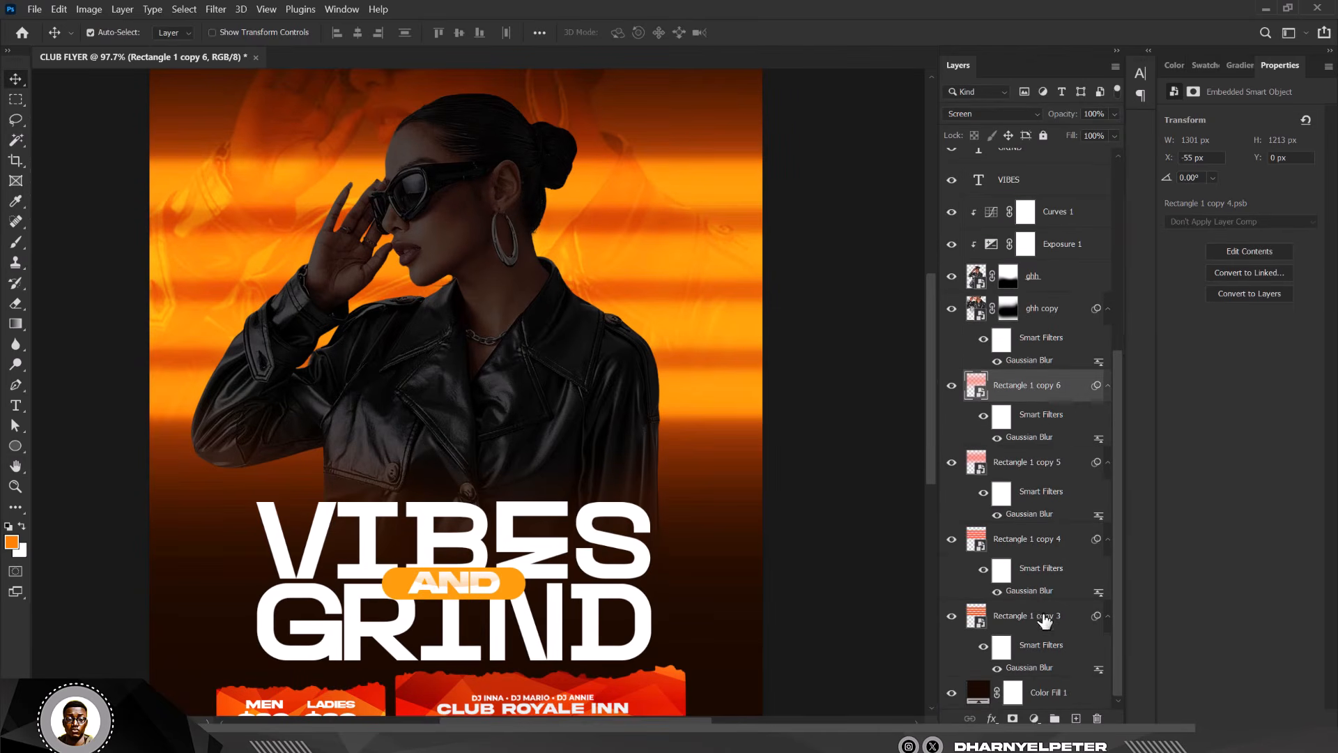
left_click(1044, 616, "shift")
key("ctrl+g")
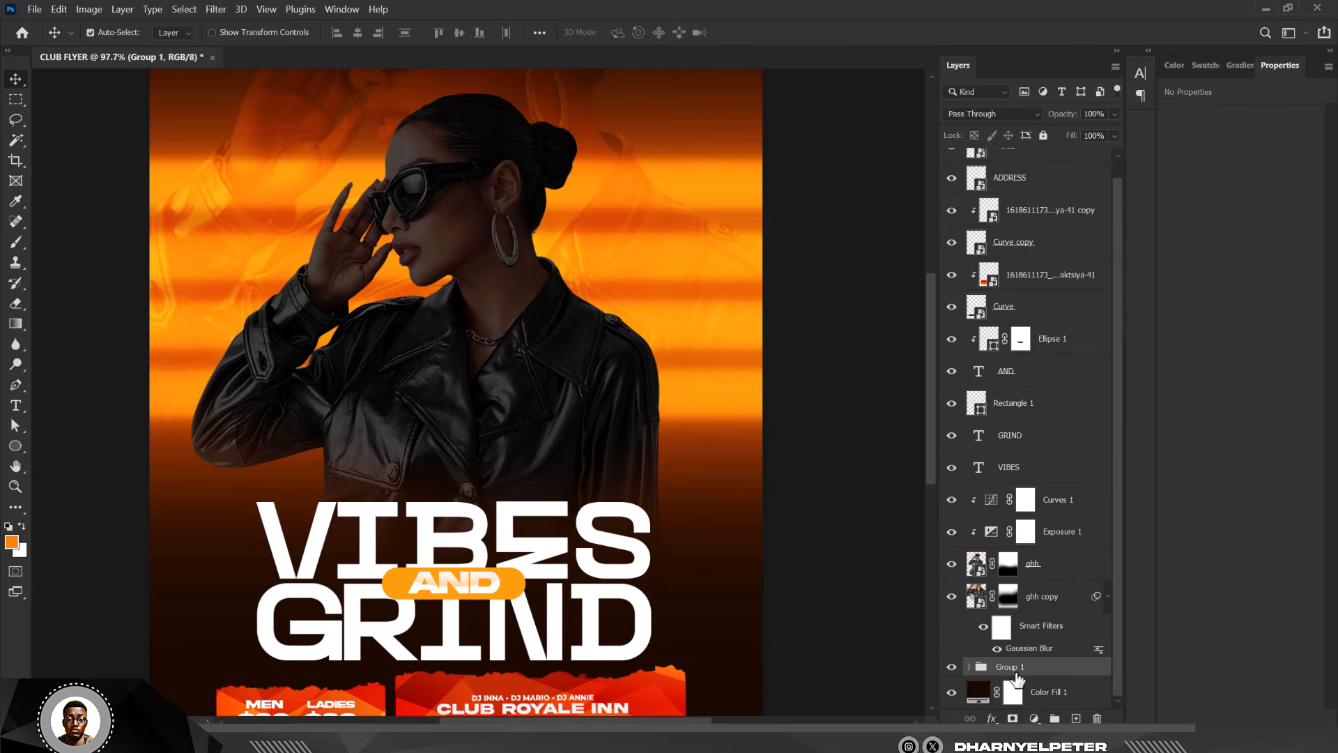
double_click(1010, 666)
type("LIGHT SHAPE")
key("Return")
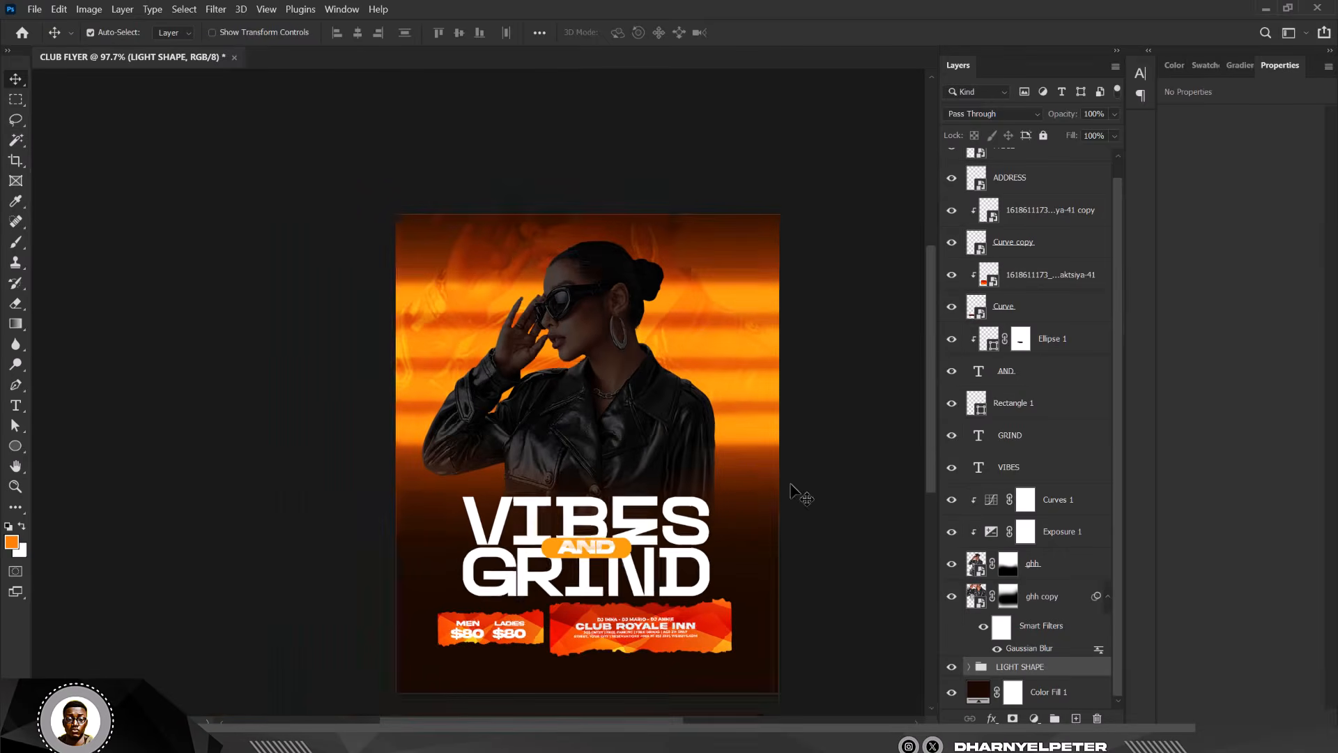
Add an orange ff8007 Solid Color fill layer above Curves 1 and clip it to the model.
scroll(658, 429, "up", 1)
scroll(659, 429, "up", 1)
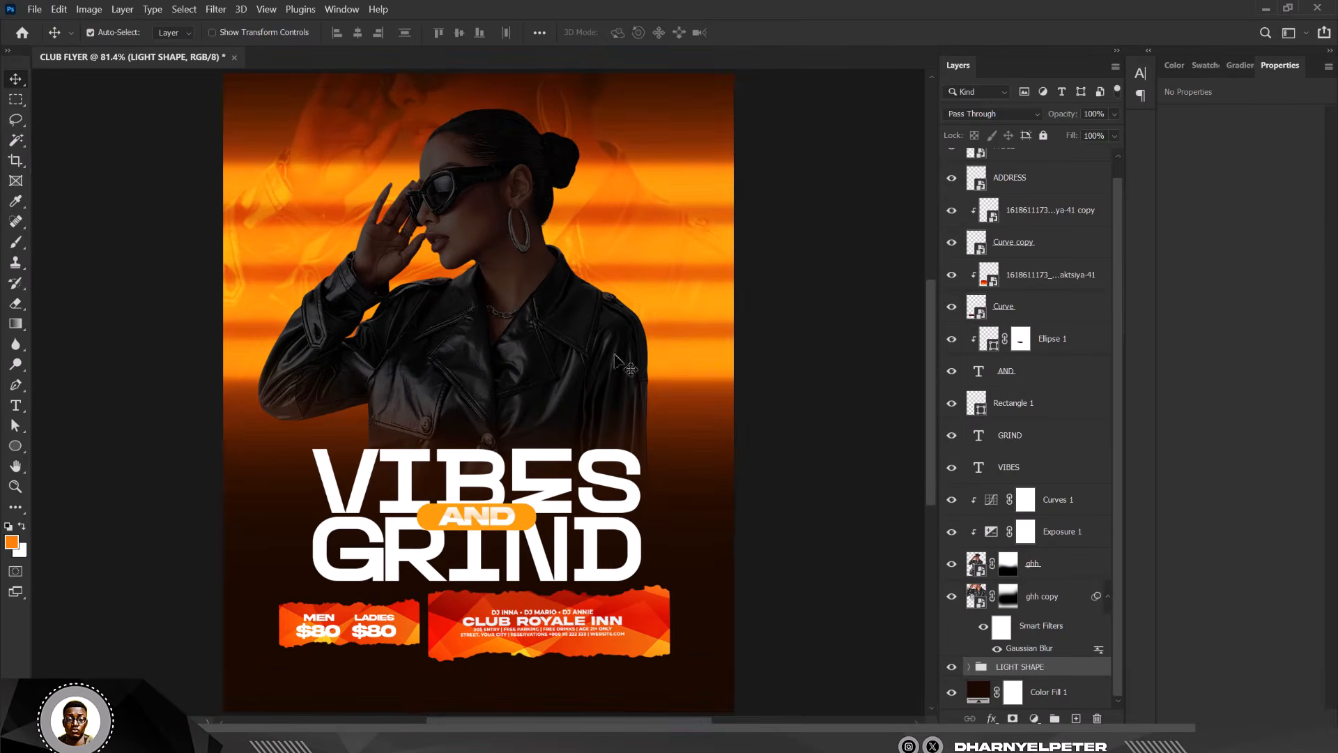
scroll(432, 187, "up", 2)
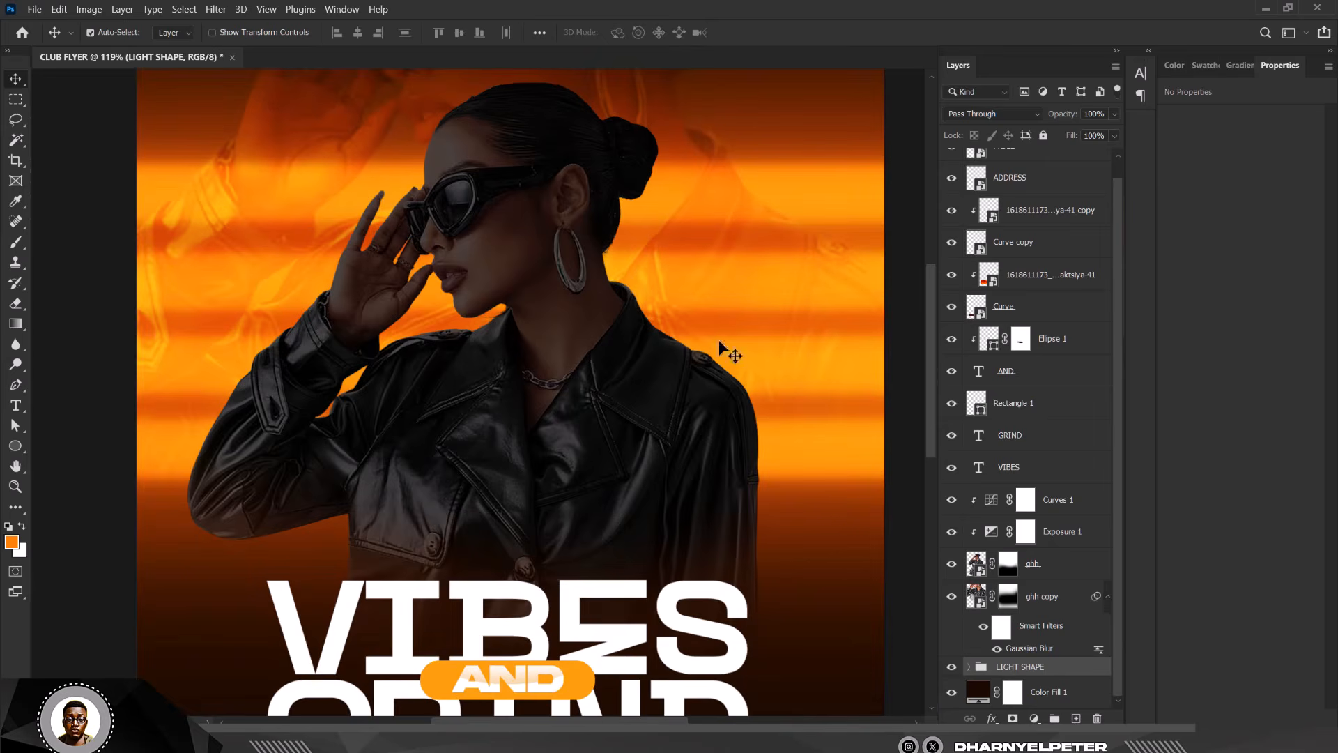
left_click(1052, 505)
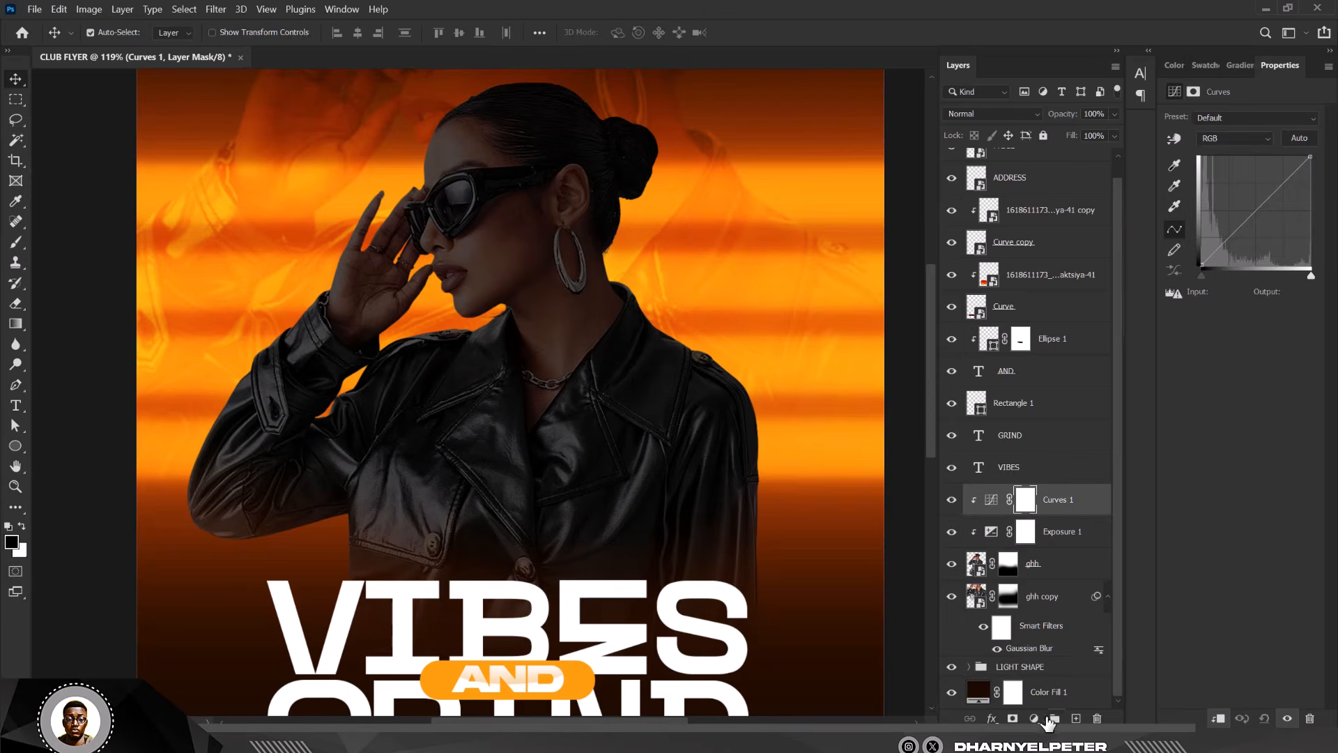
left_click(1034, 718)
left_click(1065, 438)
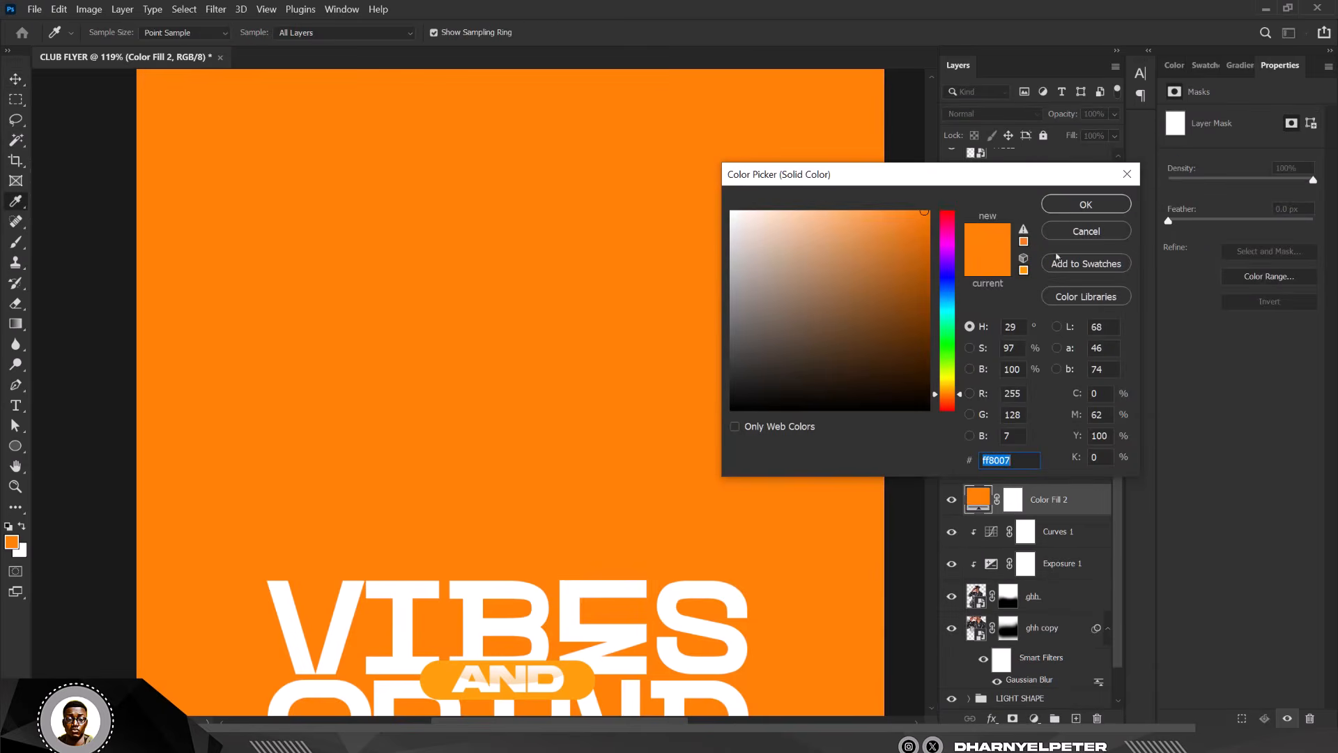
left_click(1086, 204)
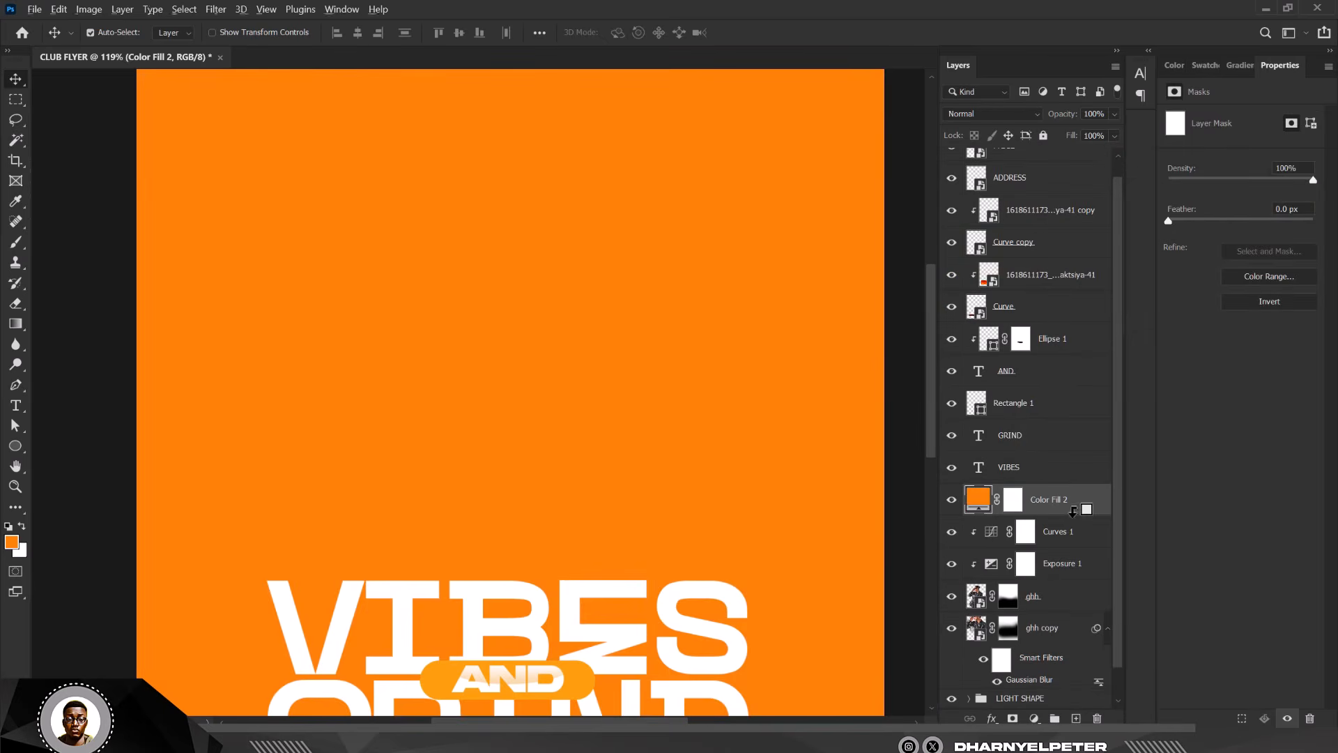
left_click(1074, 515, "alt")
Set the orange fill layer's blend mode to Linear Dodge (Add) and invert its layer mask to black.
left_click(988, 116)
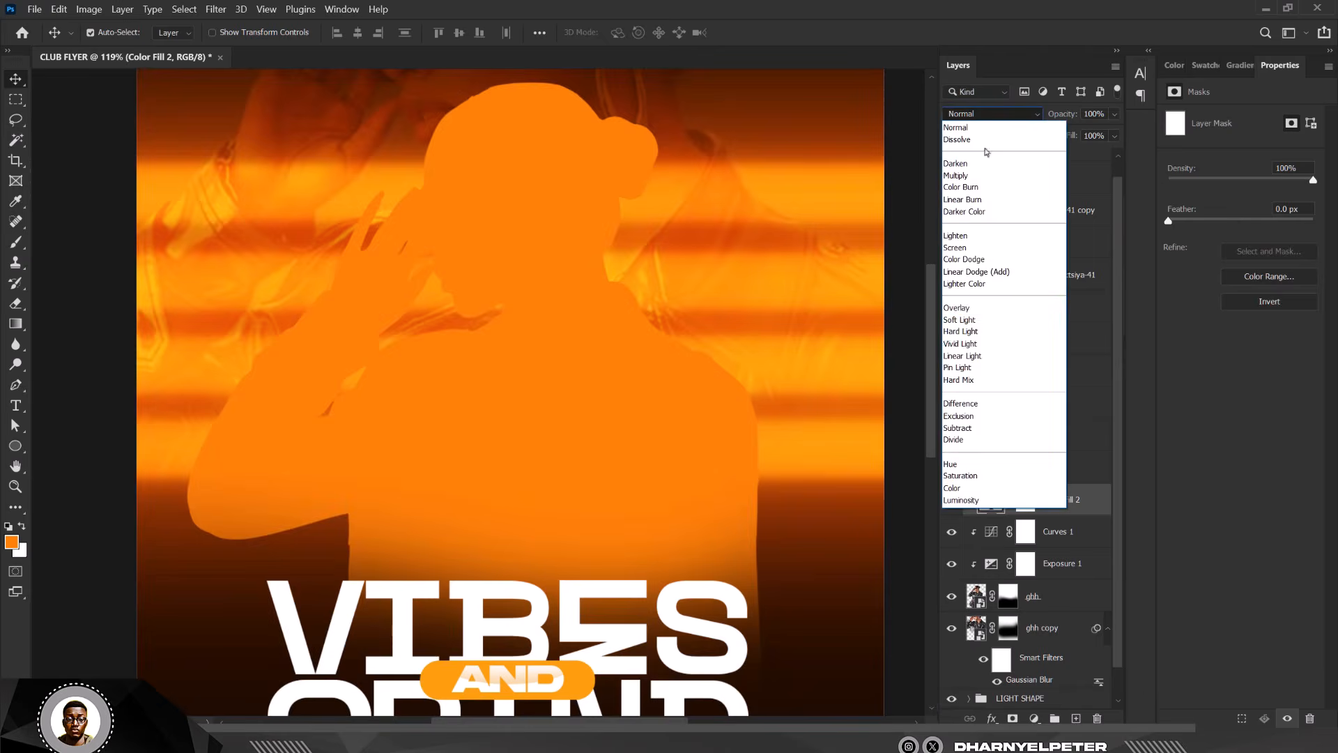
left_click(982, 272)
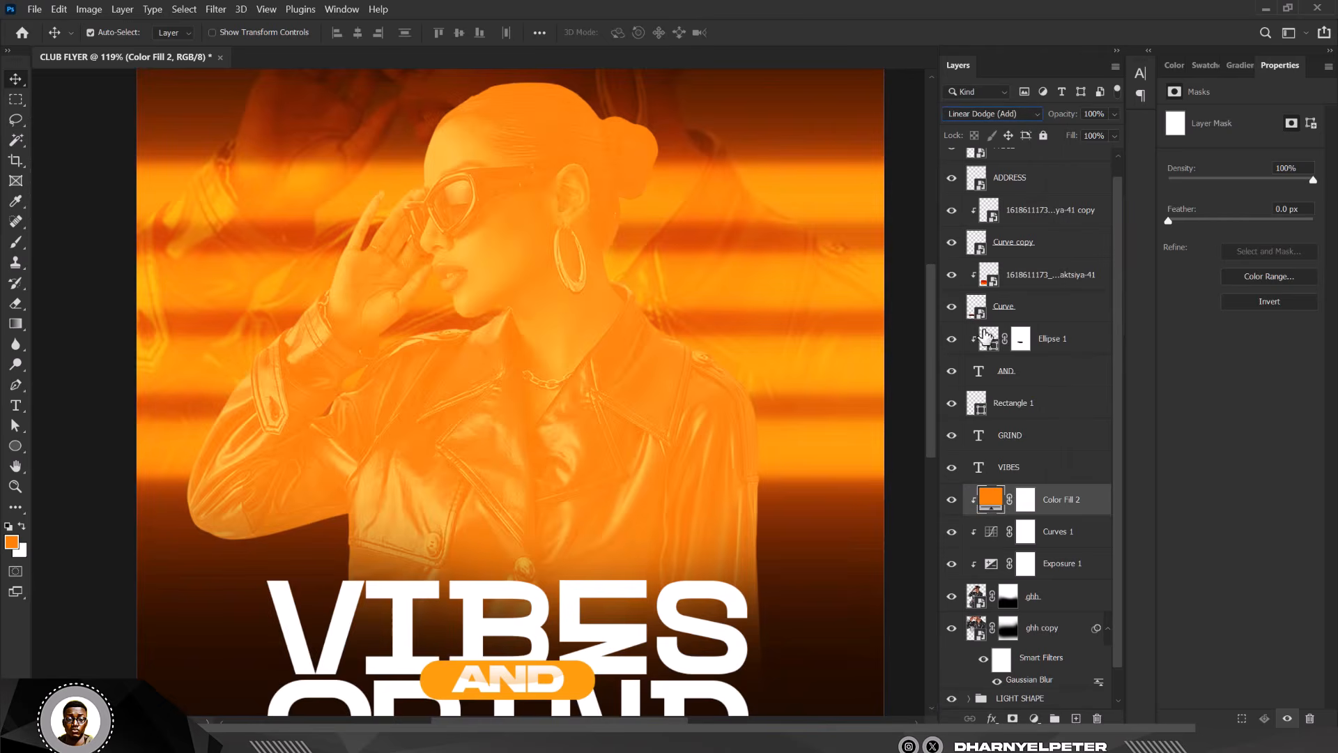
left_click(1025, 497)
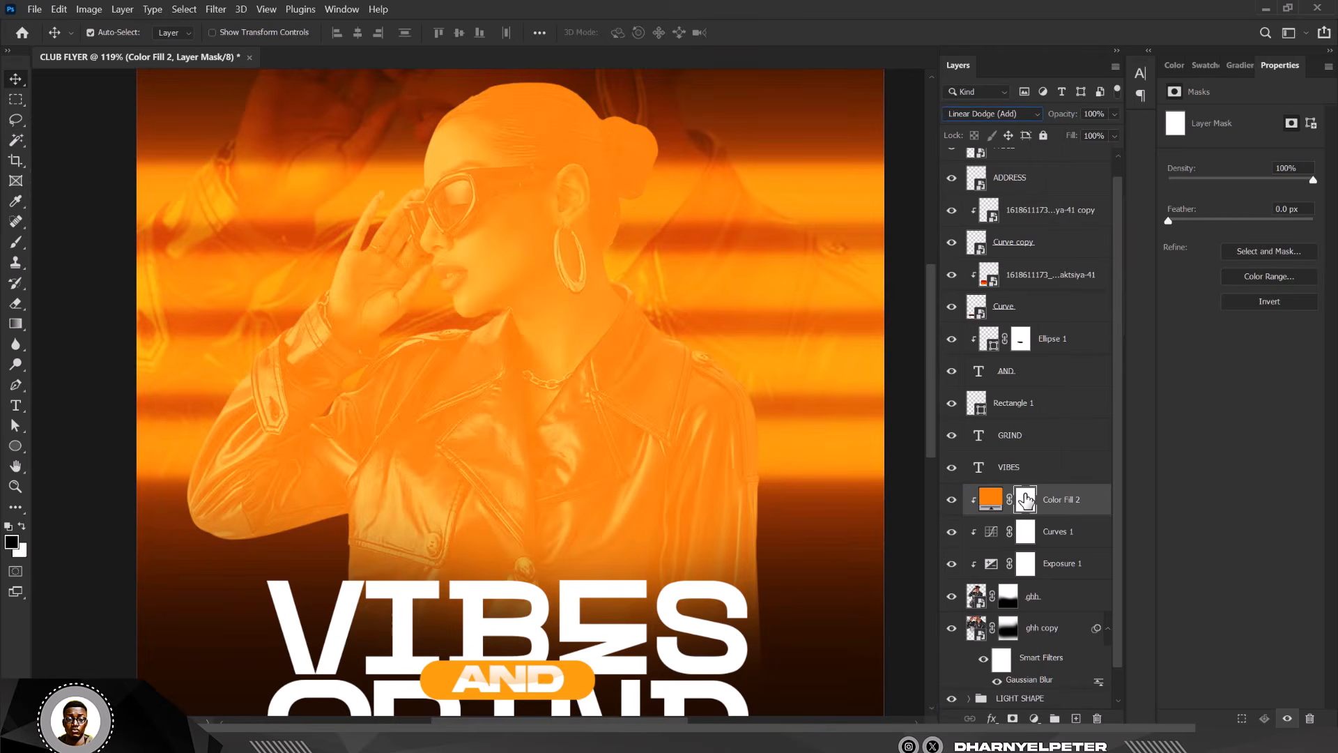
key("ctrl+i")
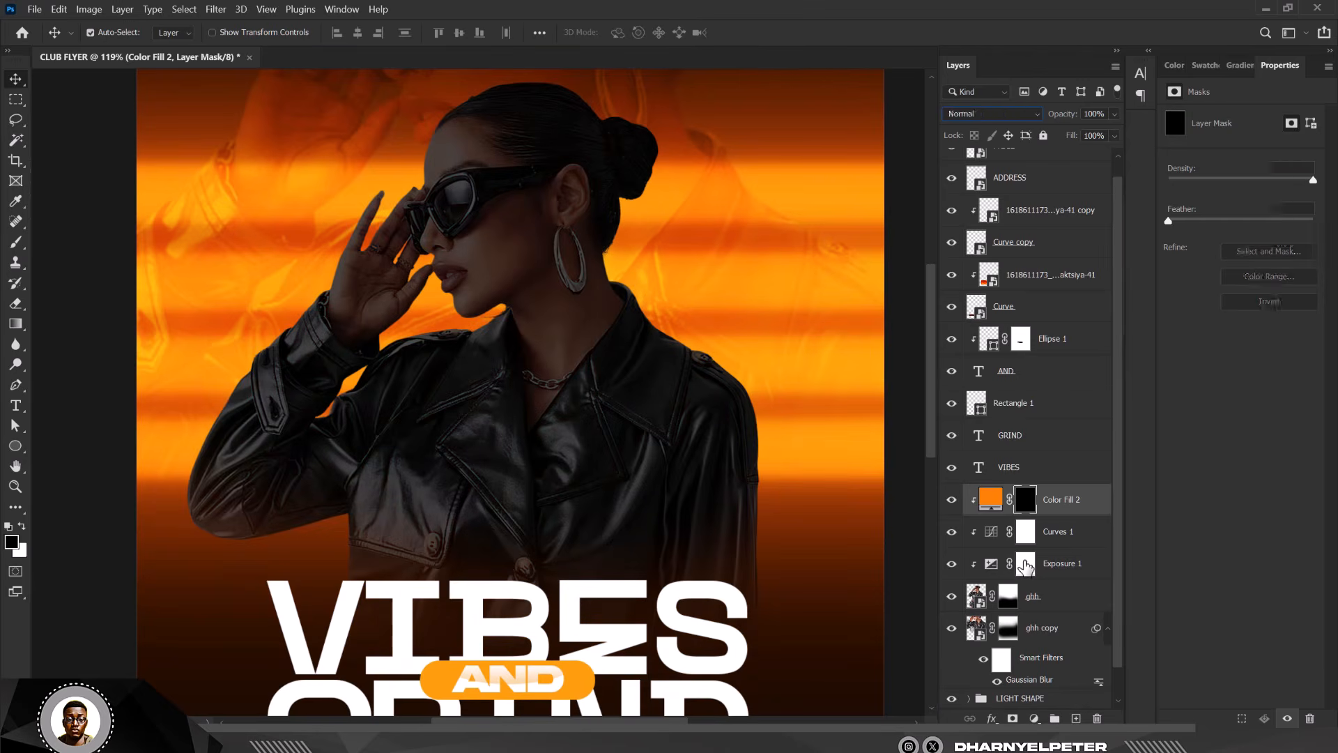
On the Exposure 1 mask, paint black with a 90 px brush at 47% flow along the hair bun, neck, and right-hand shoulder and sleeve edges.
left_click(1025, 568)
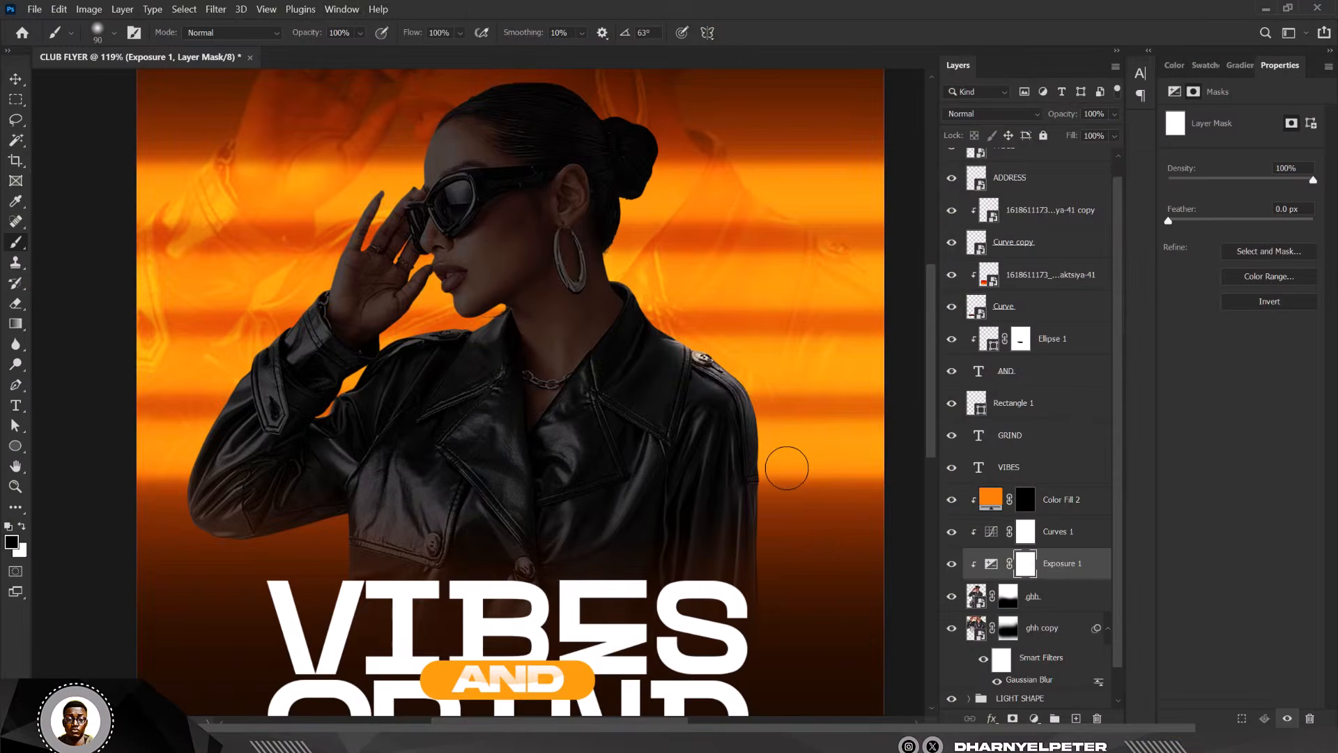
key("ctrl+z")
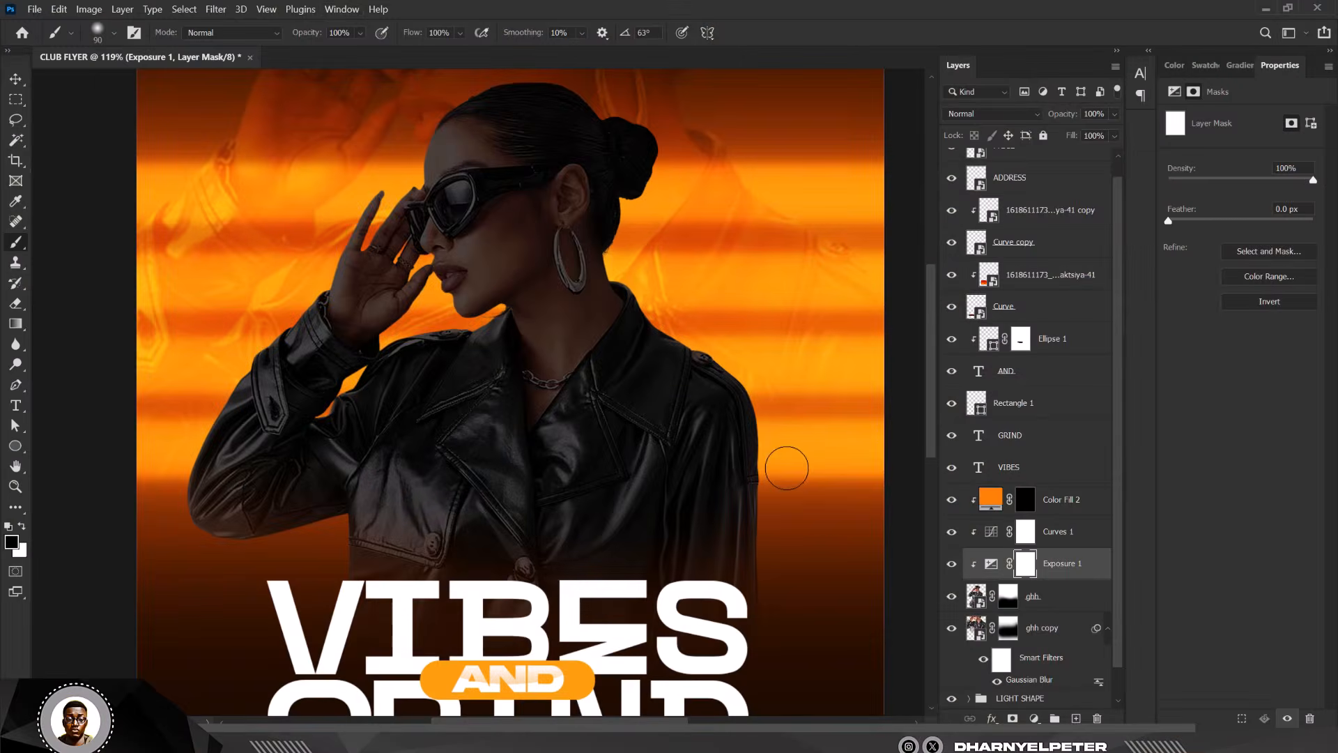
left_click(461, 33)
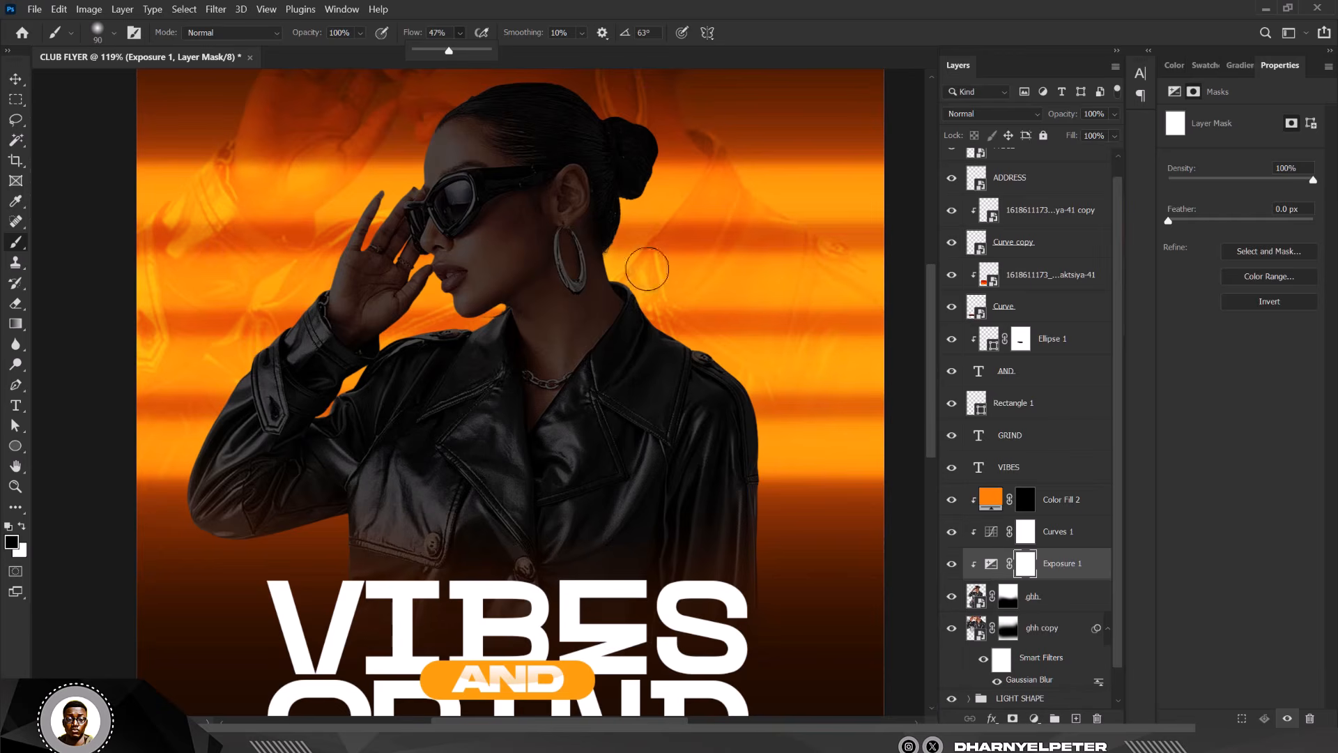
left_click(669, 143)
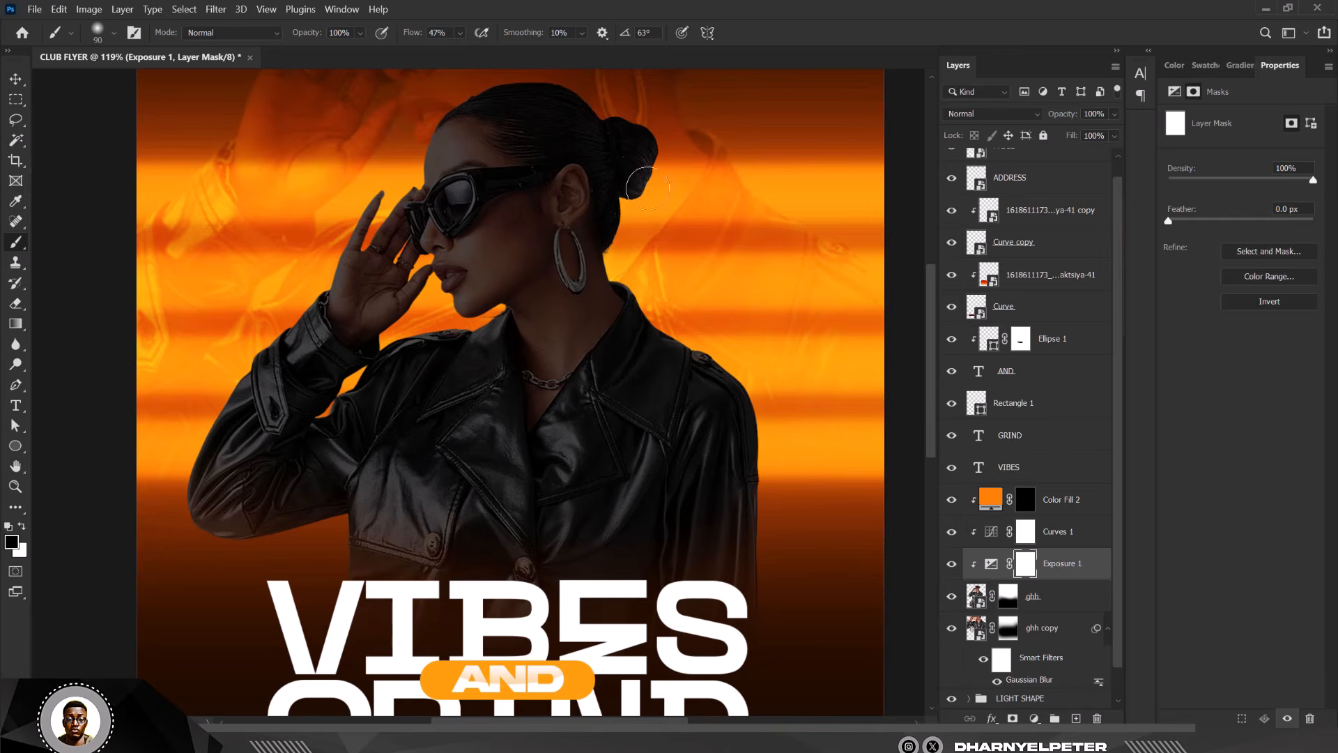
mouse_move(648, 187)
left_mouse_down()
mouse_move(617, 223)
mouse_move(613, 275)
mouse_move(648, 314)
left_mouse_up()
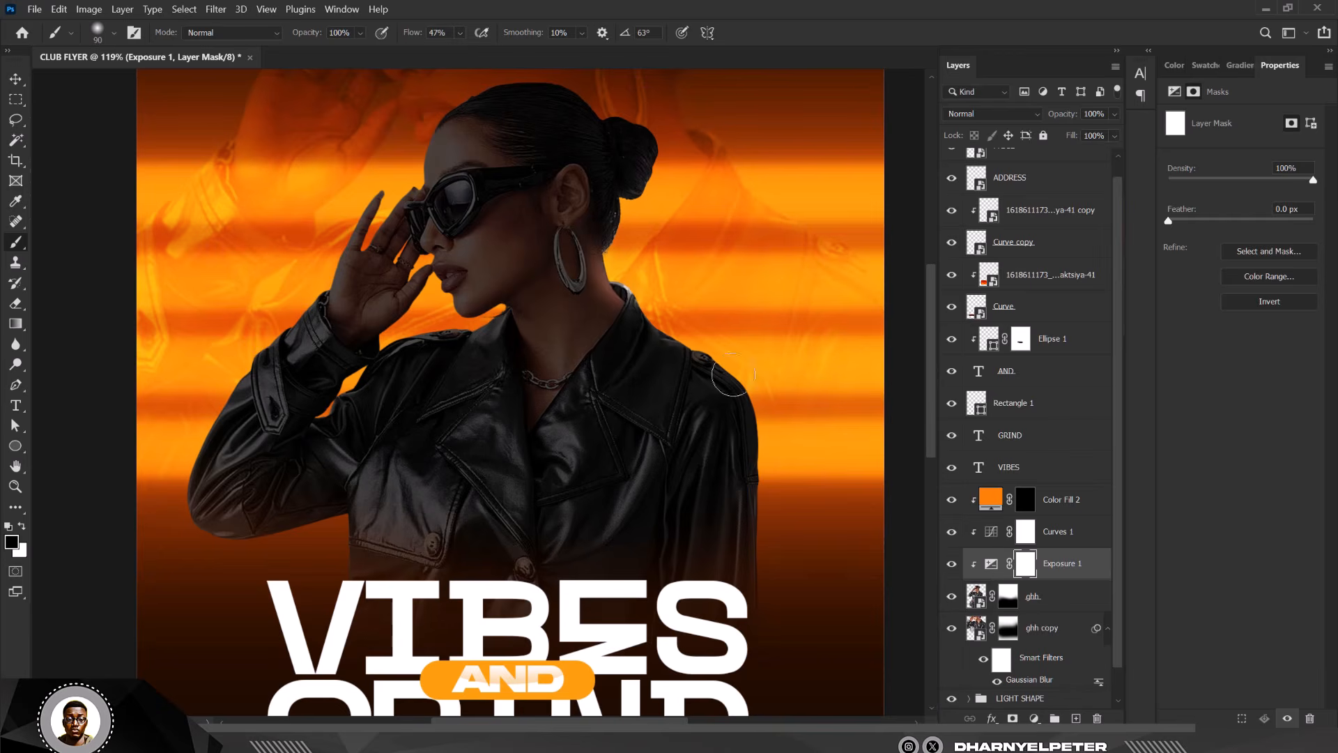
mouse_move(732, 374)
left_mouse_down()
mouse_move(637, 275)
mouse_move(681, 327)
mouse_move(641, 302)
mouse_move(745, 377)
mouse_move(654, 322)
mouse_move(741, 356)
mouse_move(772, 398)
left_mouse_up()
left_click_drag(773, 354, 775, 544)
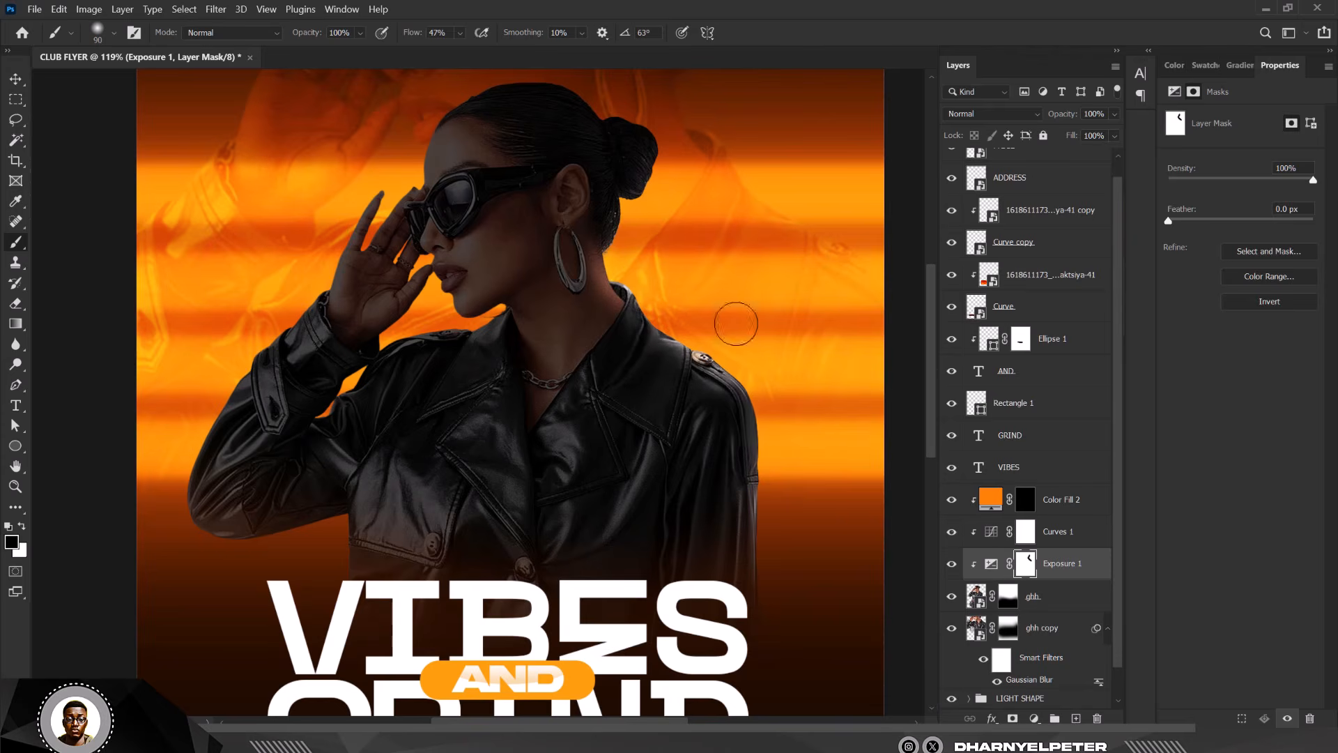
left_click_drag(730, 333, 767, 502)
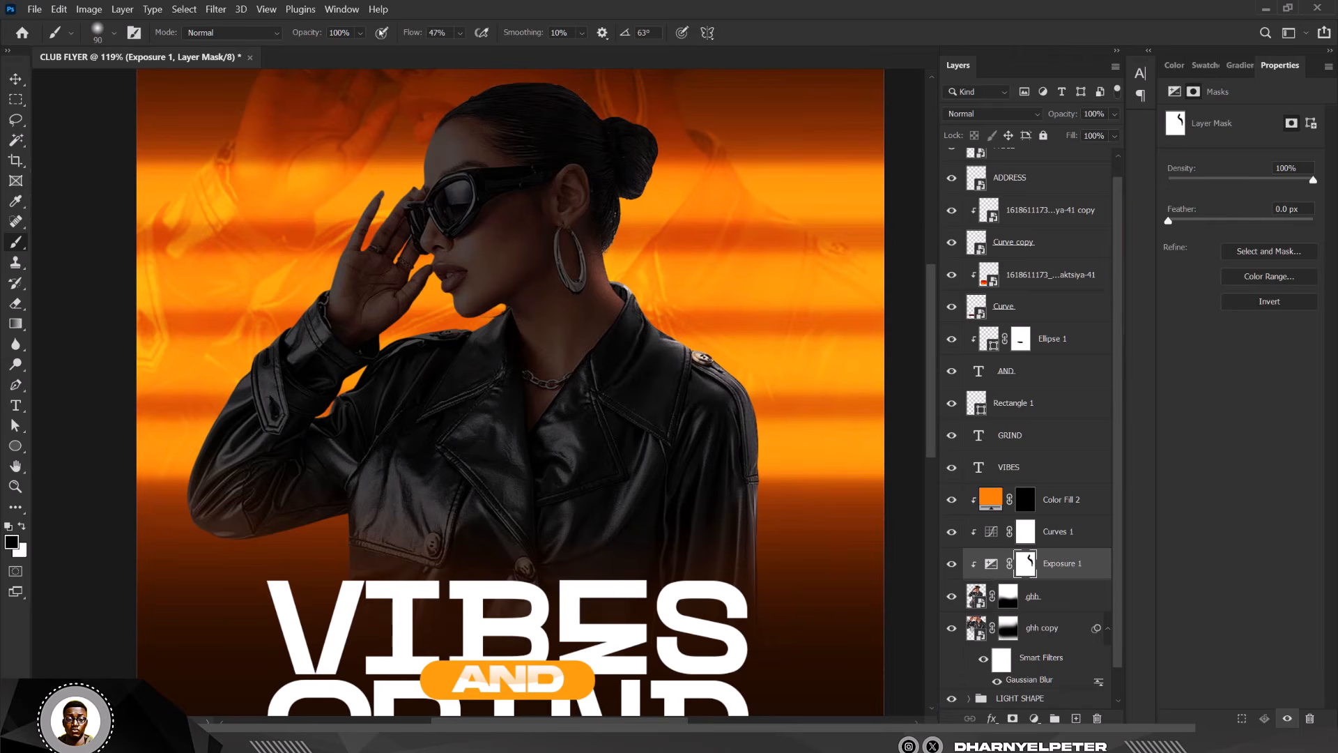
Undo the stroke along the forehead and paint black on the Exposure 1 mask along the raised arm's outer edge from elbow to cuff.
left_click_drag(510, 78, 375, 184)
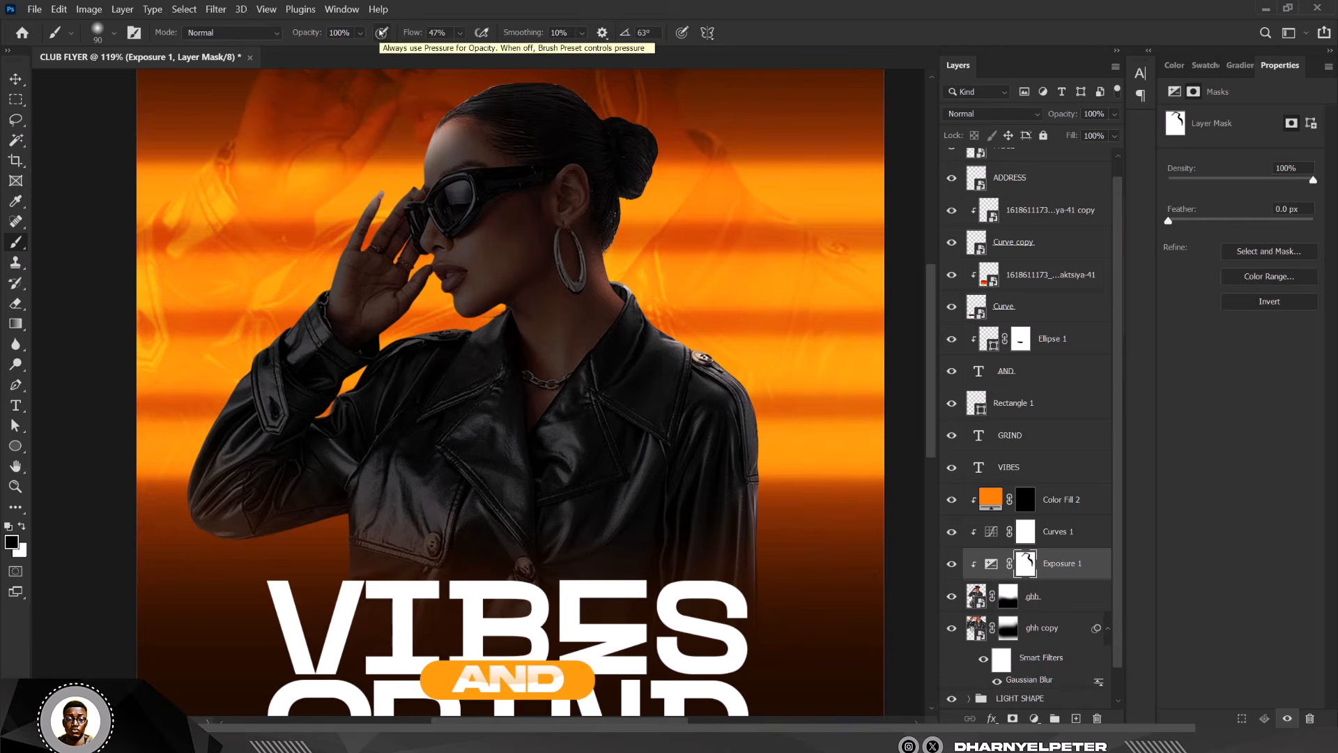
key("ctrl+z")
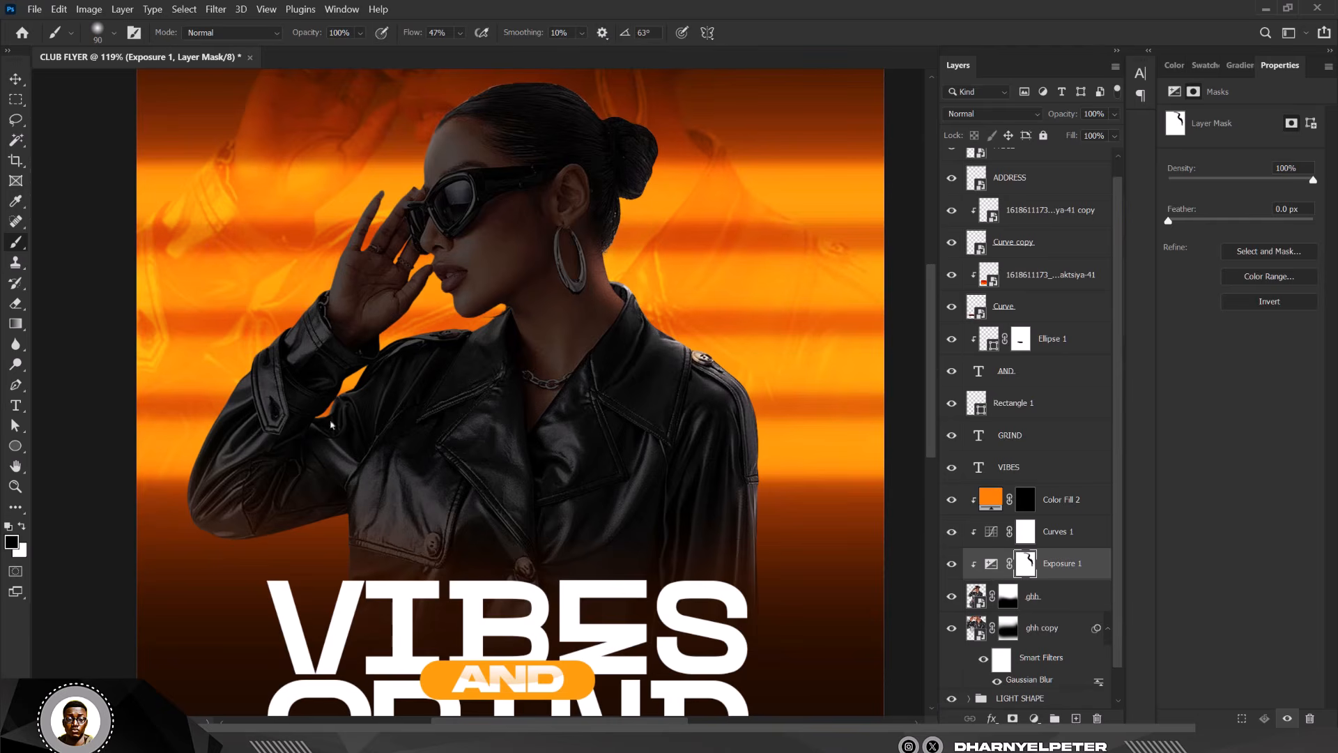
scroll(786, 66, "down", 4)
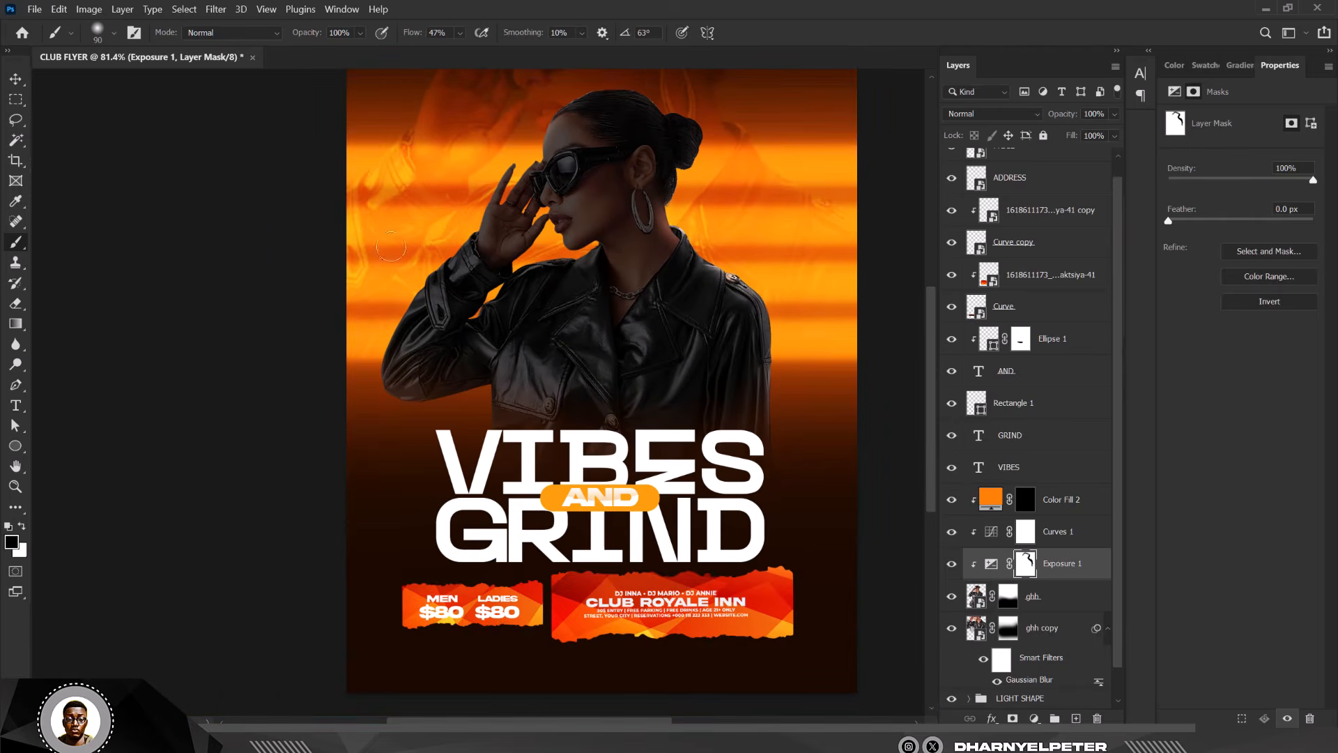
scroll(555, 240, "up", 2)
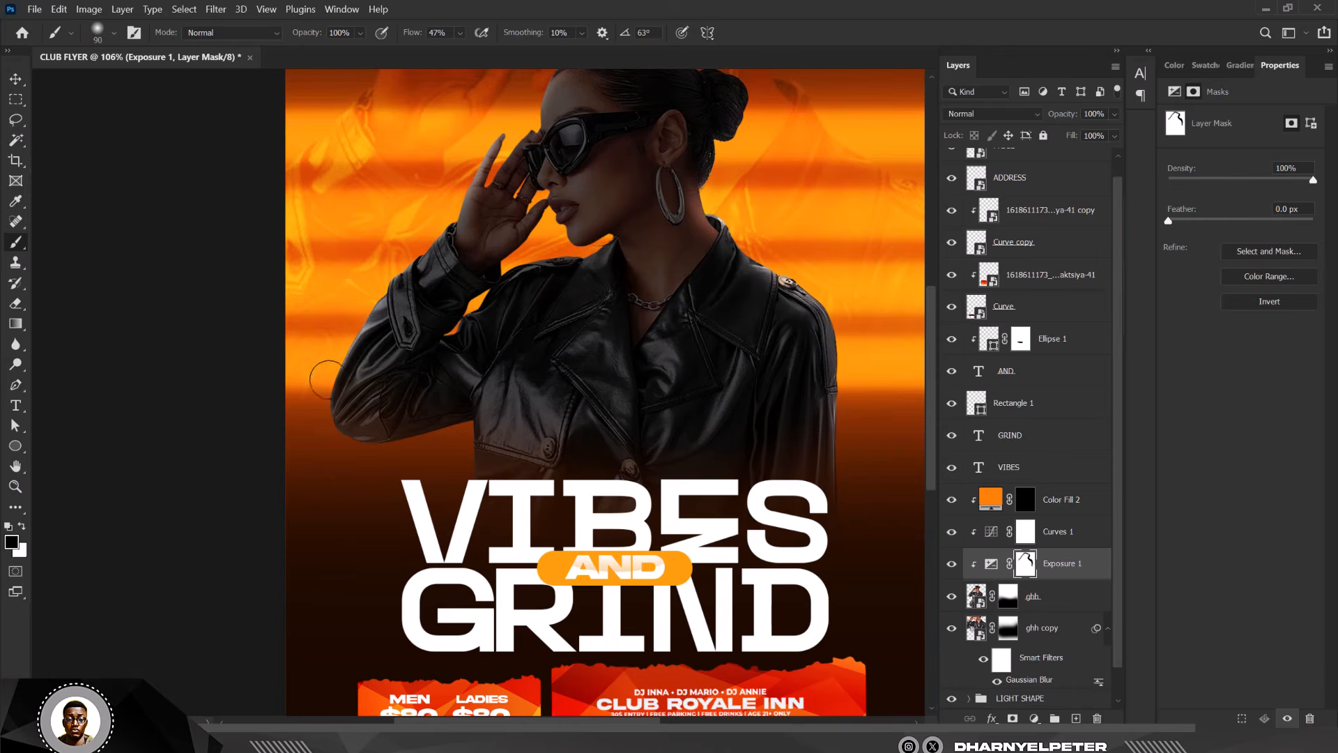
left_click_drag(330, 398, 340, 431)
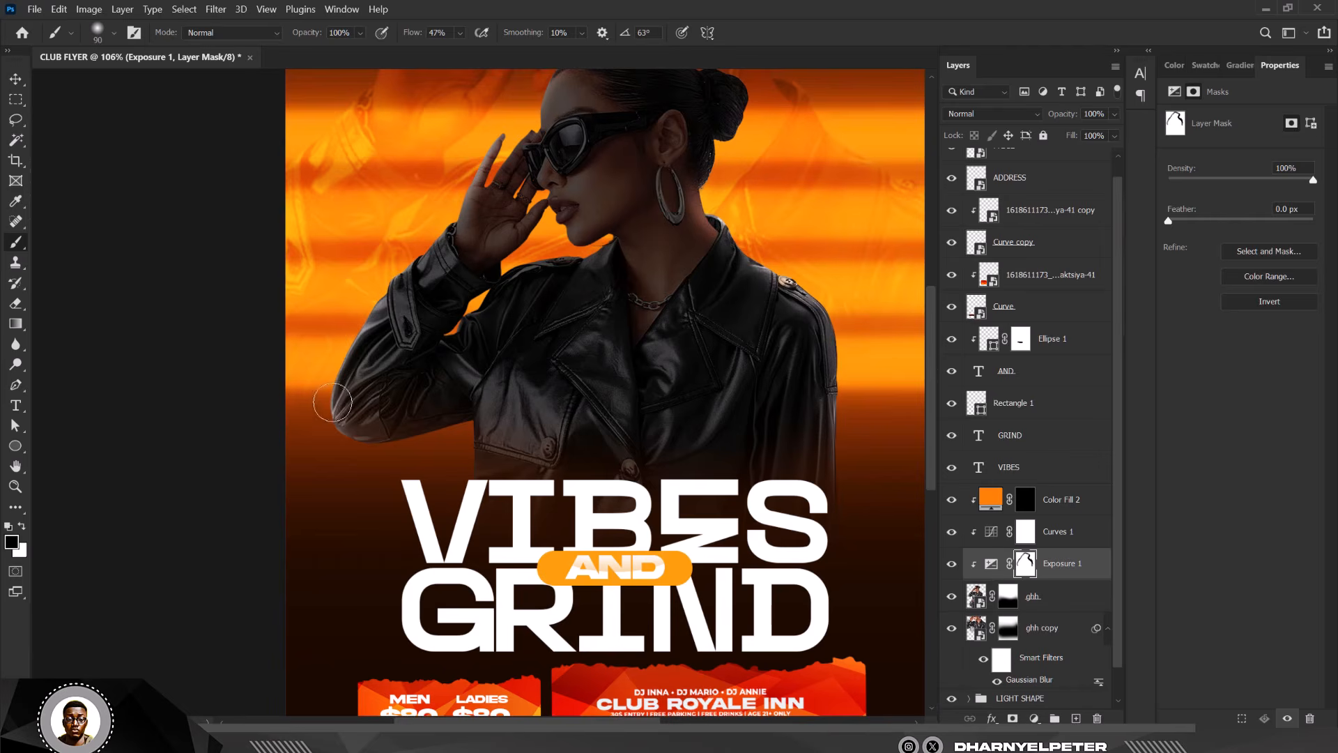
left_click_drag(333, 402, 436, 250)
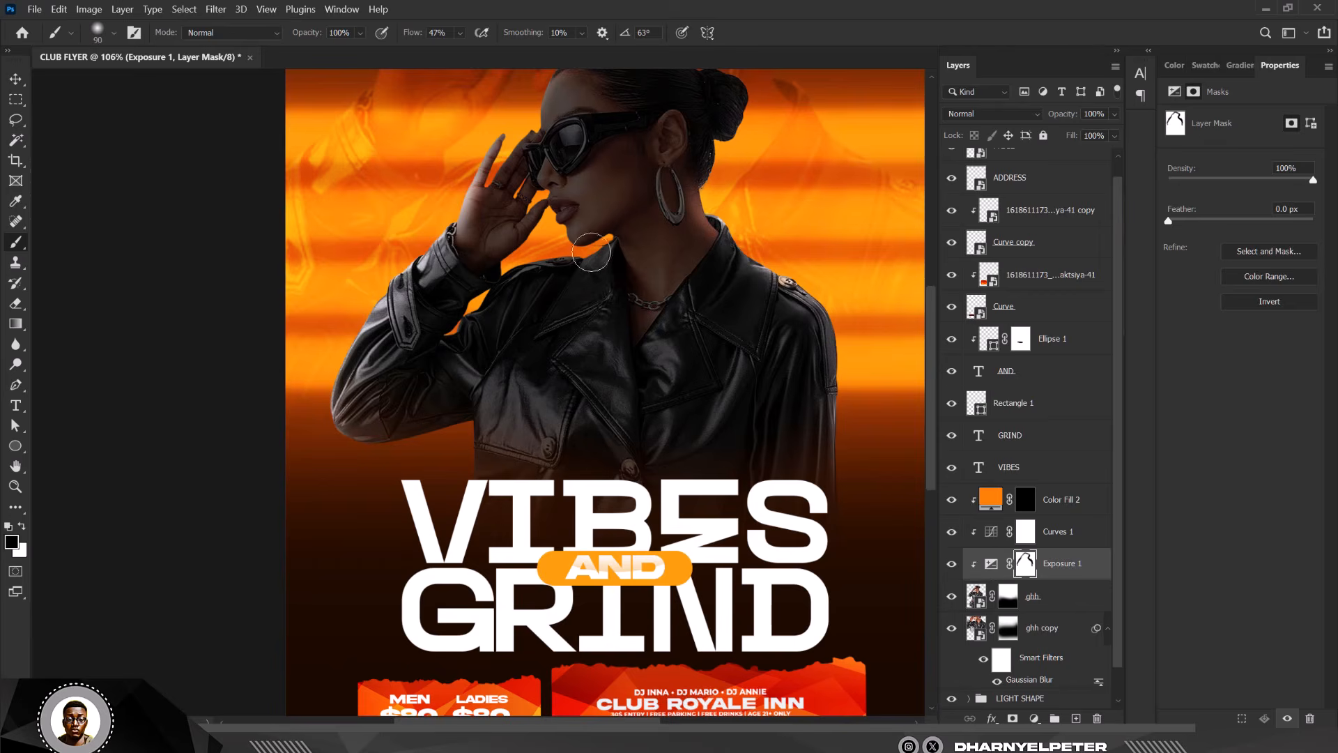
Reduce the brush to 20 px and paint black on the Exposure 1 mask along the jacket collar and shoulder edge below the chin.
scroll(571, 253, "up", 3)
scroll(575, 250, "up", 3)
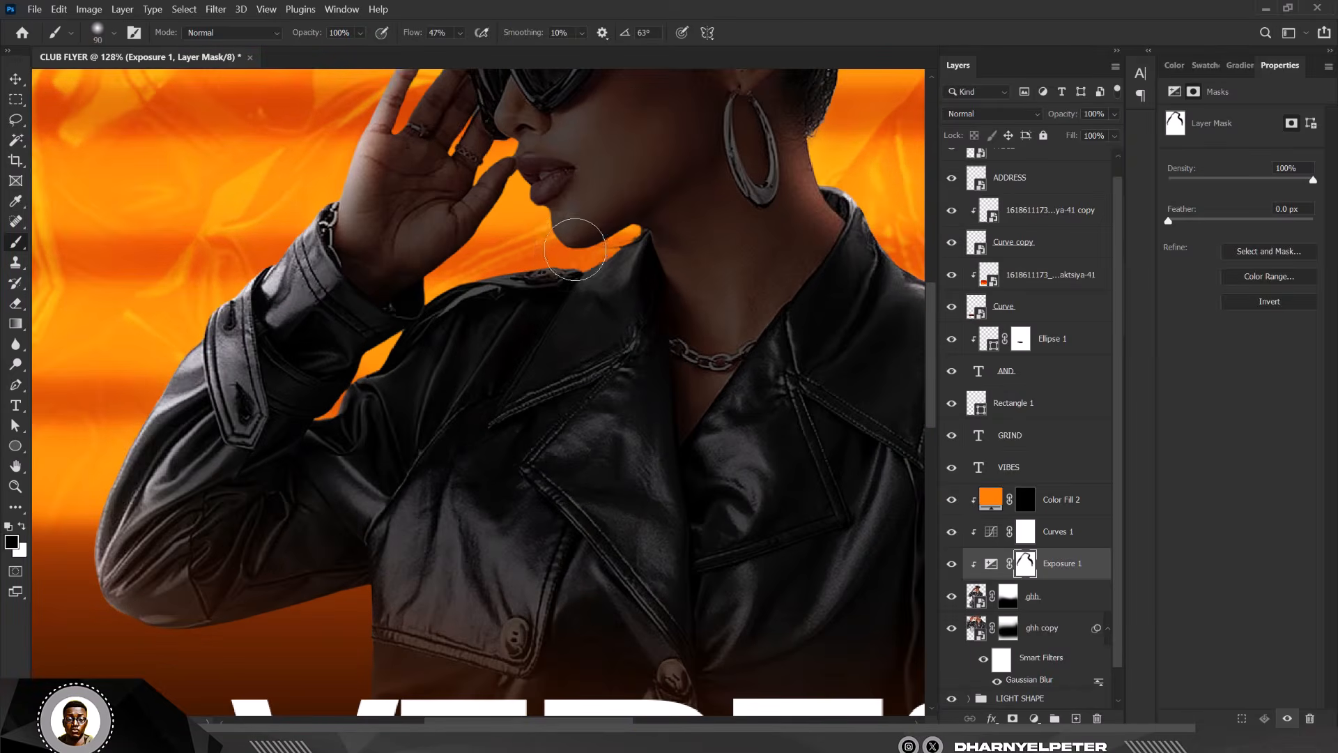
key("bracketleft")
key("bracketleft")
key("bracketleft")
key("bracketleft")
key("bracketleft")
left_click_drag(636, 239, 592, 264)
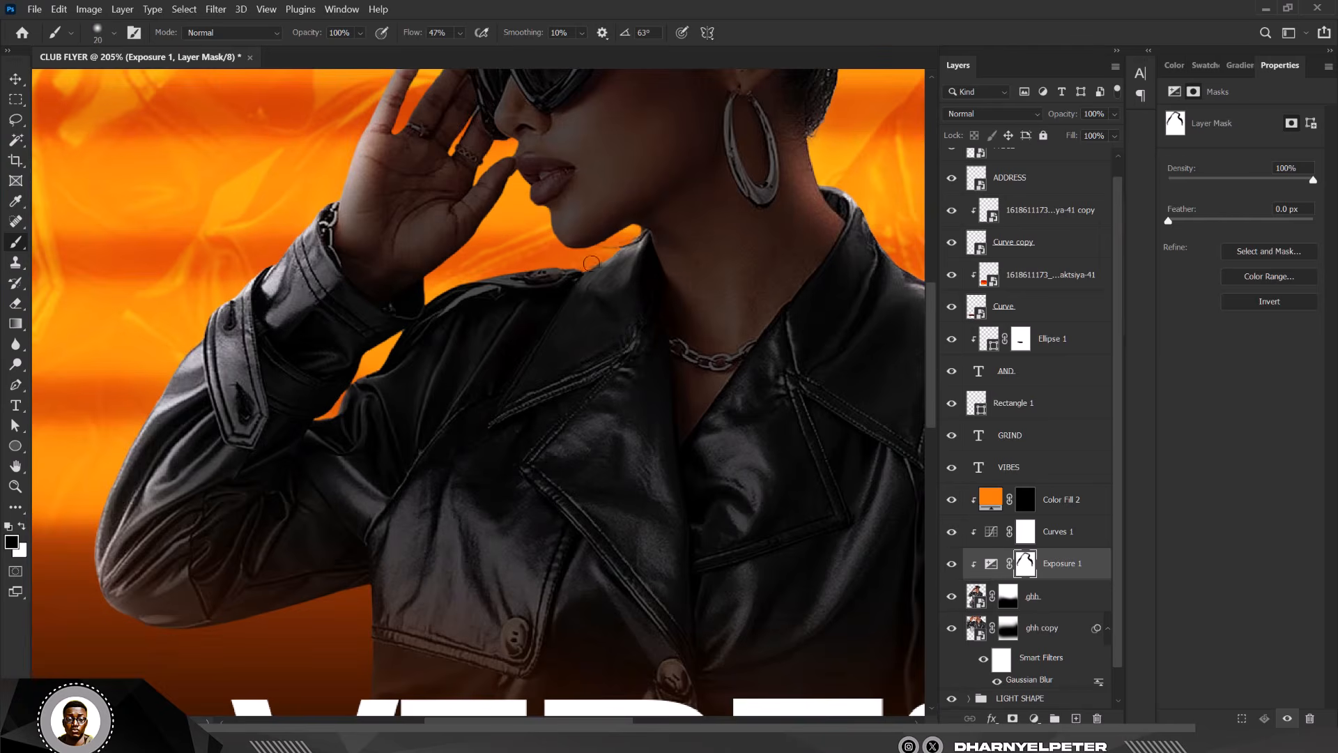
left_click_drag(493, 275, 442, 305)
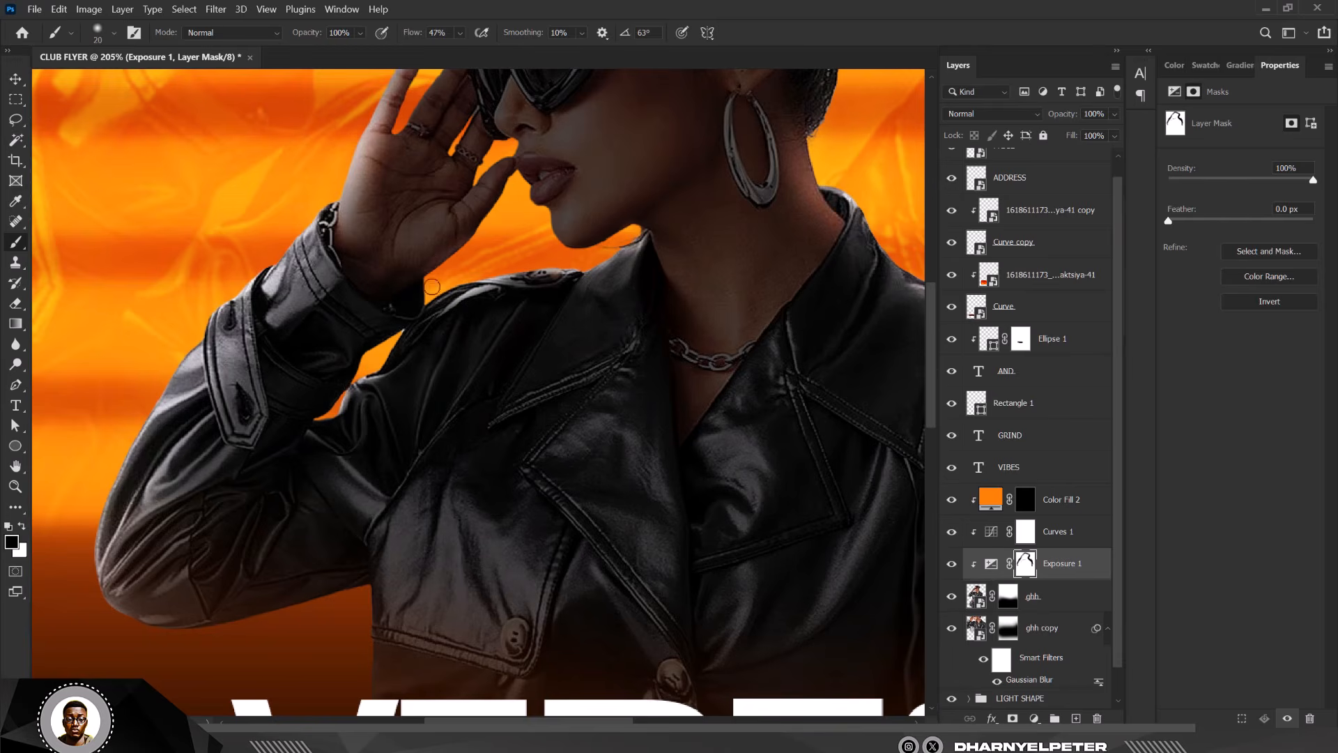
scroll(498, 148, "down", 6)
scroll(497, 148, "up", 4)
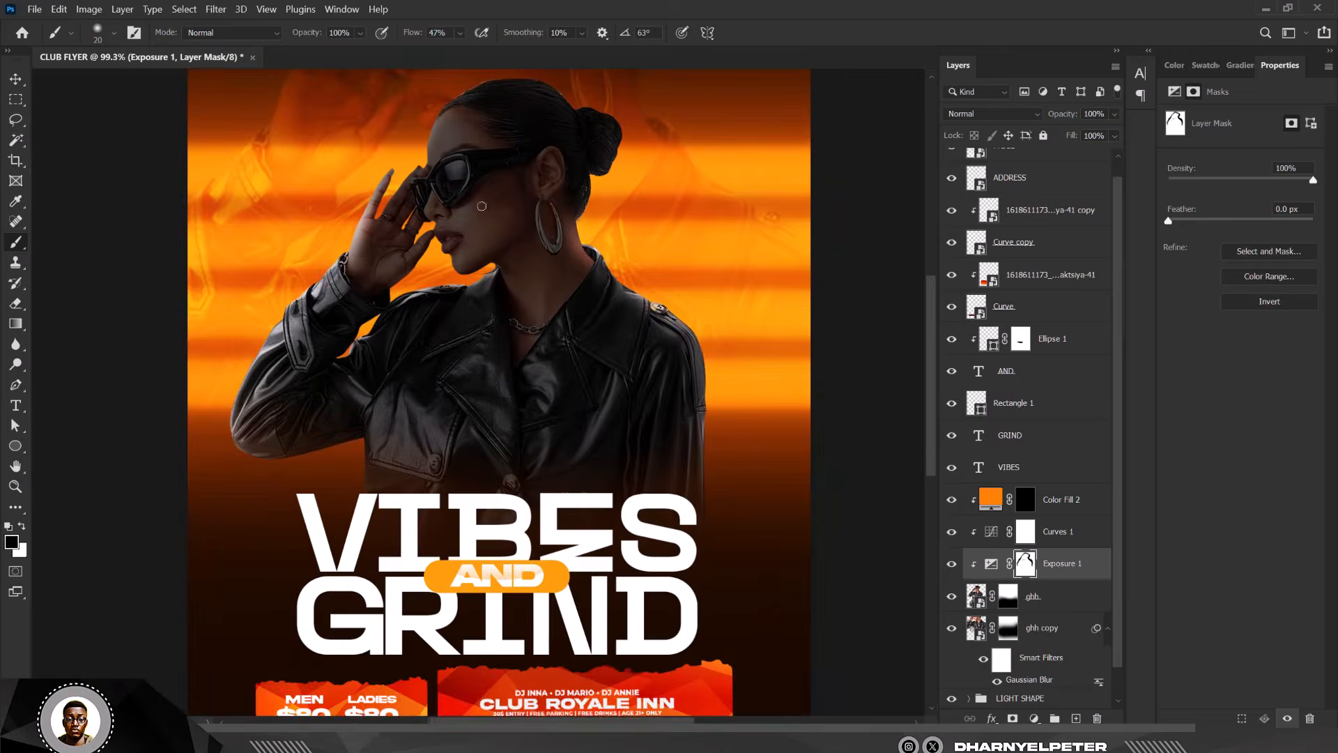
Set the brush to 16% flow and 45 px and paint black on the Exposure 1 mask over the nose, forehead and raised fingers.
left_click(460, 33)
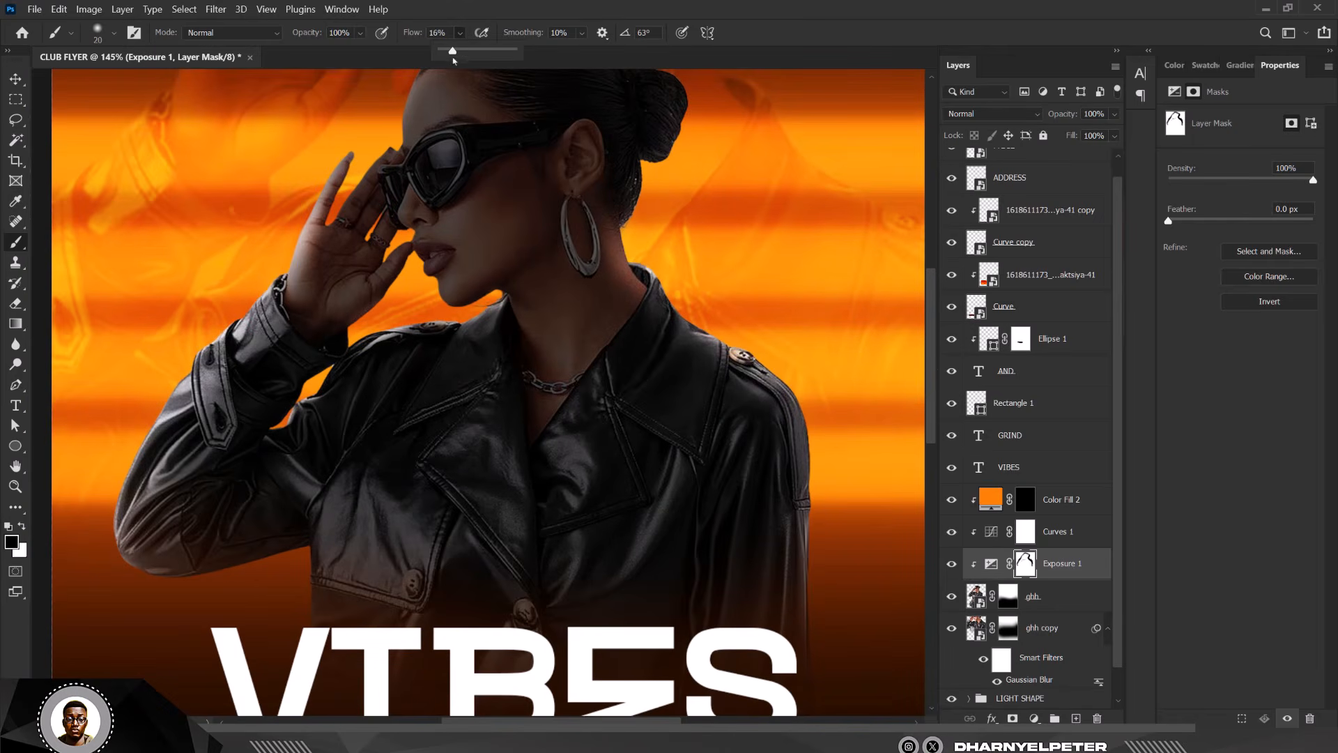
scroll(428, 215, "up", 1)
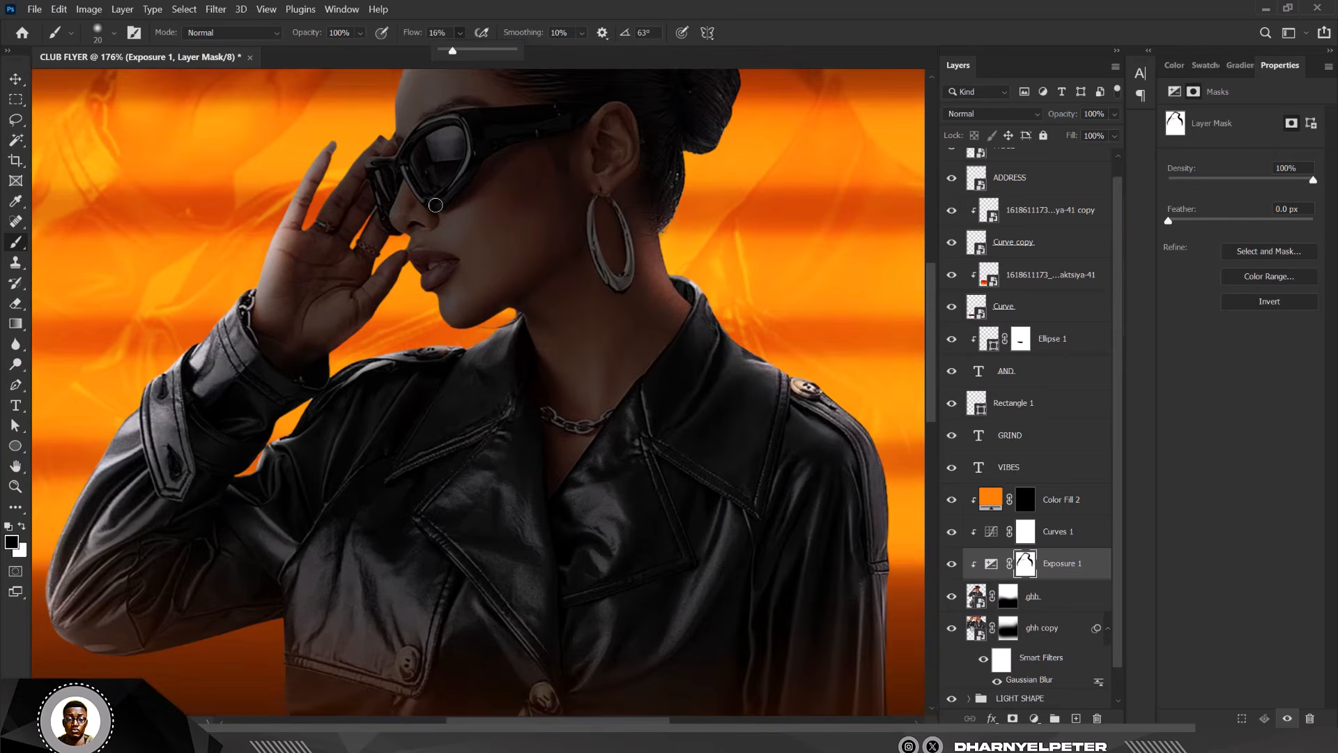
left_click(436, 205)
key("bracketright")
key("bracketright")
key("bracketright")
key("bracketright")
key("bracketright")
mouse_move(439, 191)
left_mouse_down()
mouse_move(440, 151)
mouse_move(453, 182)
mouse_move(444, 171)
mouse_move(428, 217)
mouse_move(439, 221)
mouse_move(405, 226)
left_mouse_up()
left_click_drag(394, 145, 304, 225)
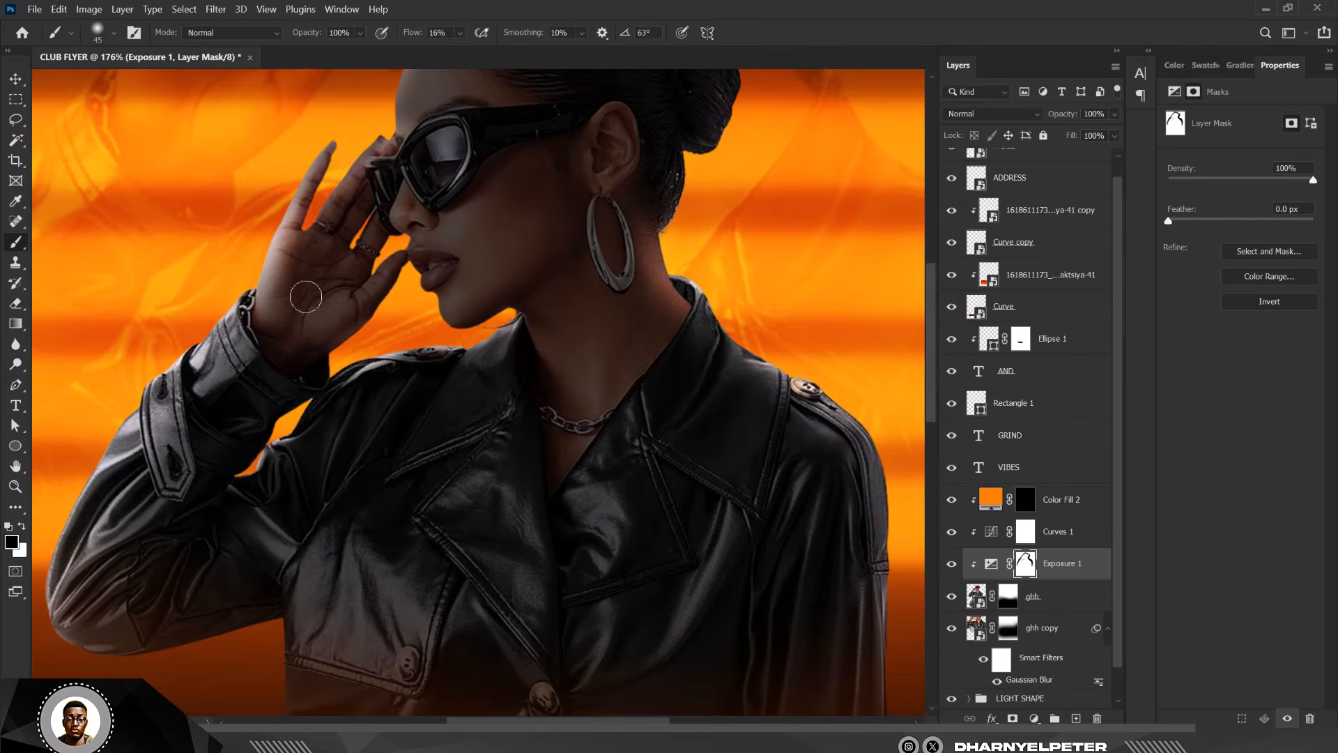
scroll(306, 297, "down", 2)
scroll(415, 126, "up", 1)
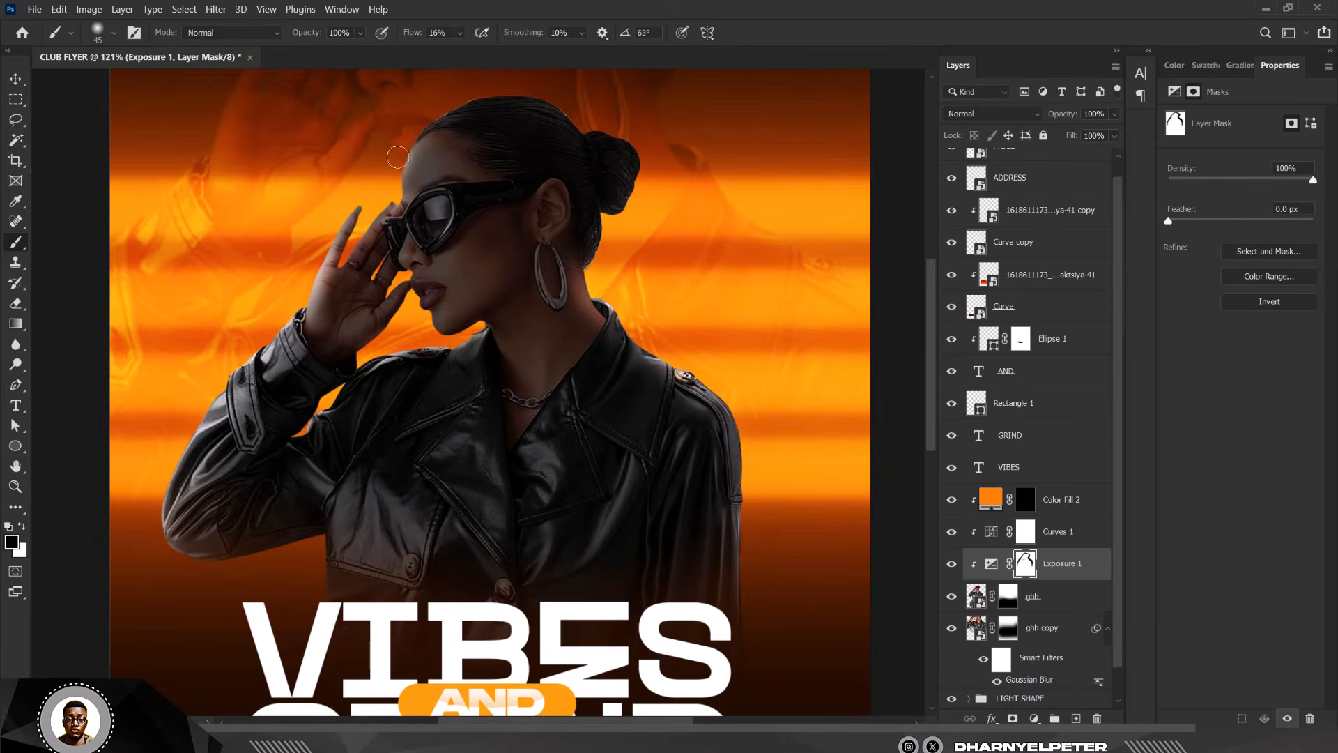
left_click_drag(398, 157, 385, 230)
scroll(467, 204, "down", 2)
scroll(454, 218, "up", 3)
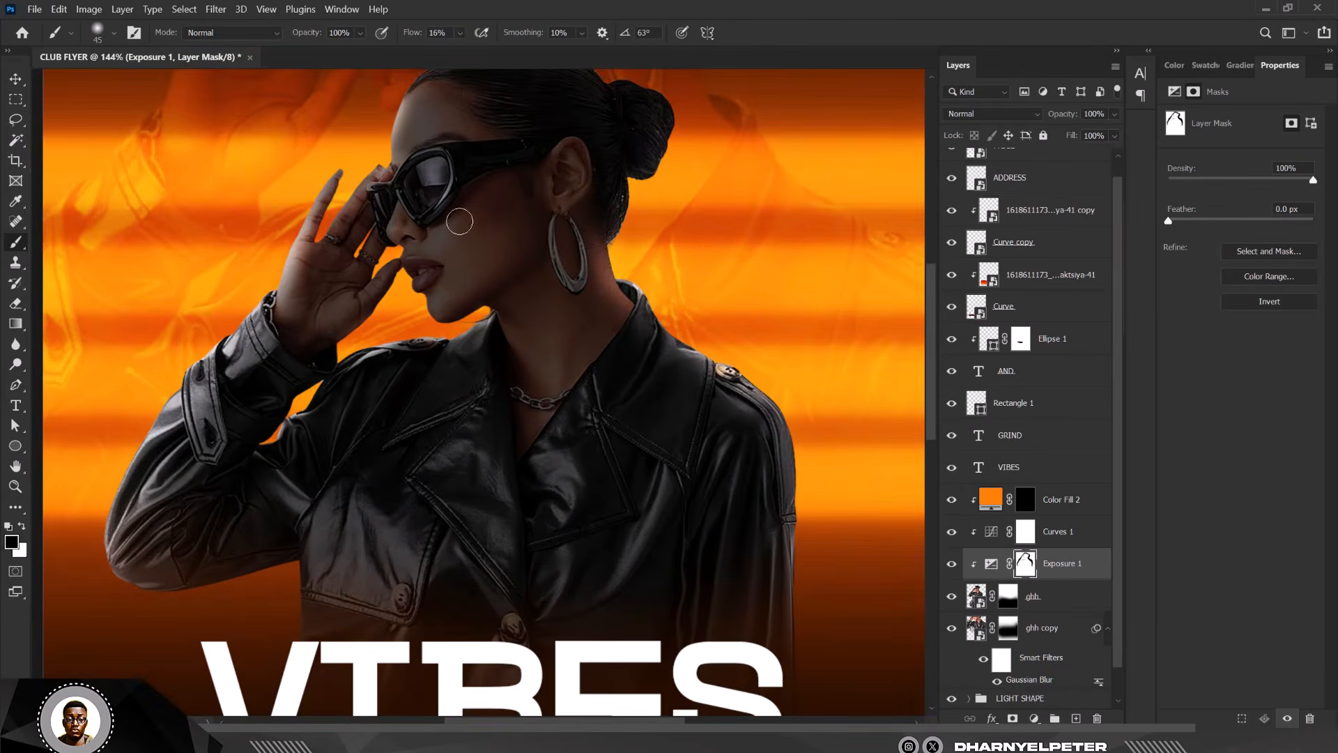
Lower the brush flow to 1%, enlarge it to 80 px, and softly brush the mask over the lips, fingers, wrist and forehead.
left_click(460, 34)
left_click(427, 228)
key("bracketright")
key("bracketright")
key("bracketright")
key("bracketright")
mouse_move(422, 293)
left_mouse_down()
mouse_move(410, 197)
mouse_move(434, 319)
mouse_move(409, 215)
mouse_move(389, 291)
mouse_move(342, 200)
left_mouse_up()
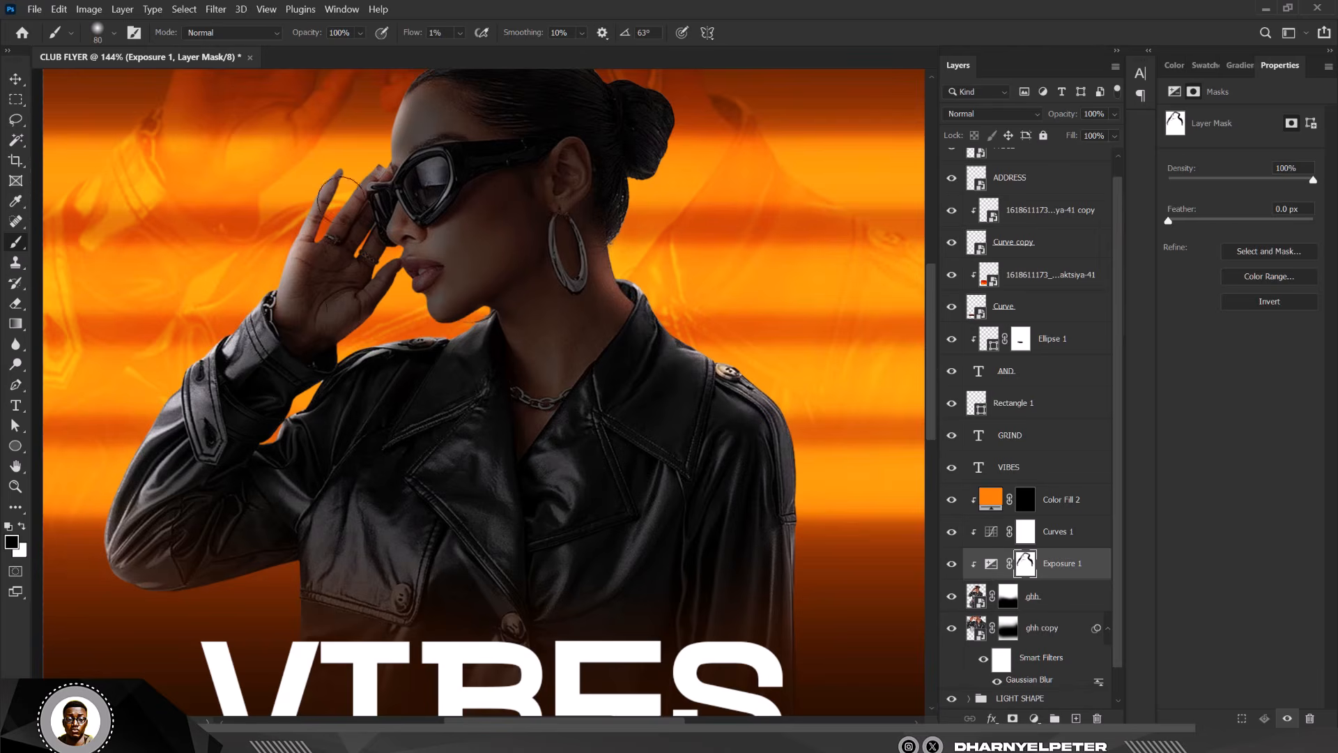
left_click_drag(300, 317, 279, 361)
mouse_move(408, 160)
left_mouse_down()
mouse_move(434, 101)
mouse_move(388, 190)
left_mouse_up()
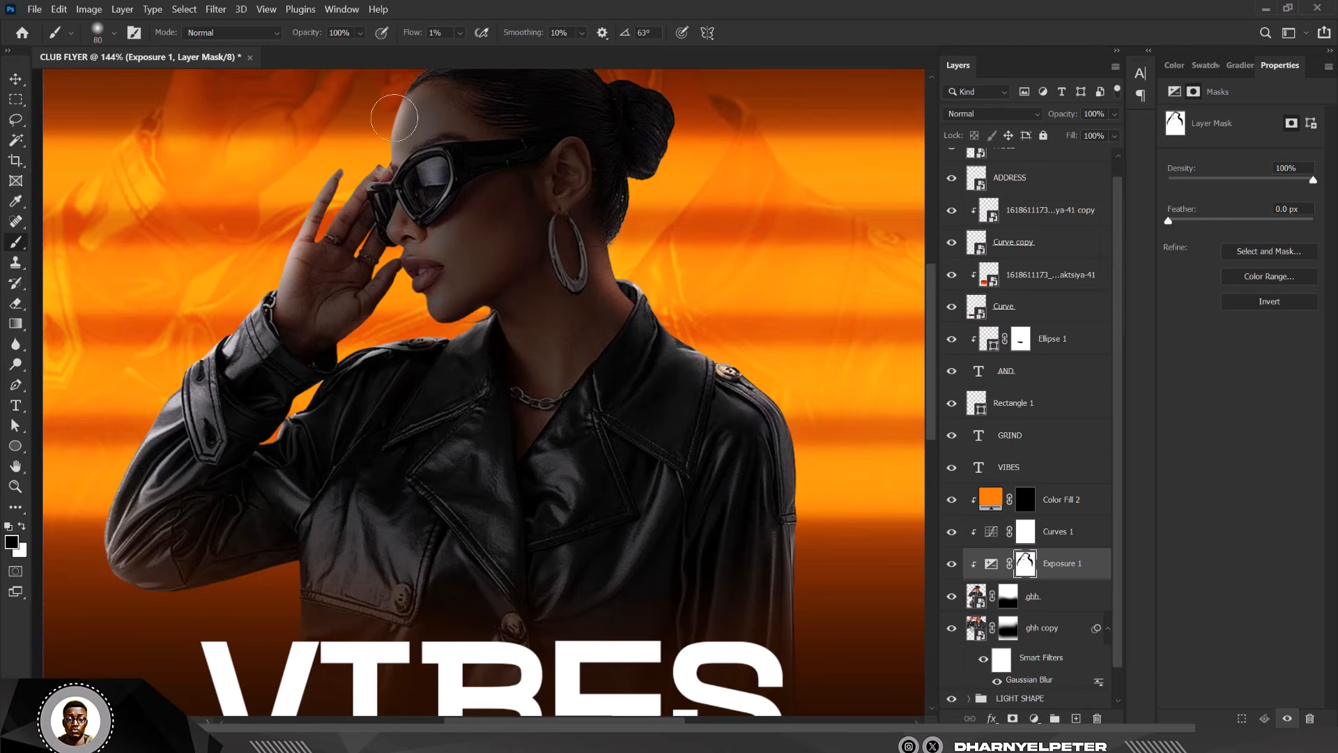
Softly brush the Exposure 1 mask over the neck and right-hand sleeve, and enlarge the brush to 175 px.
key("ctrl+0")
scroll(443, 223, "up", 2)
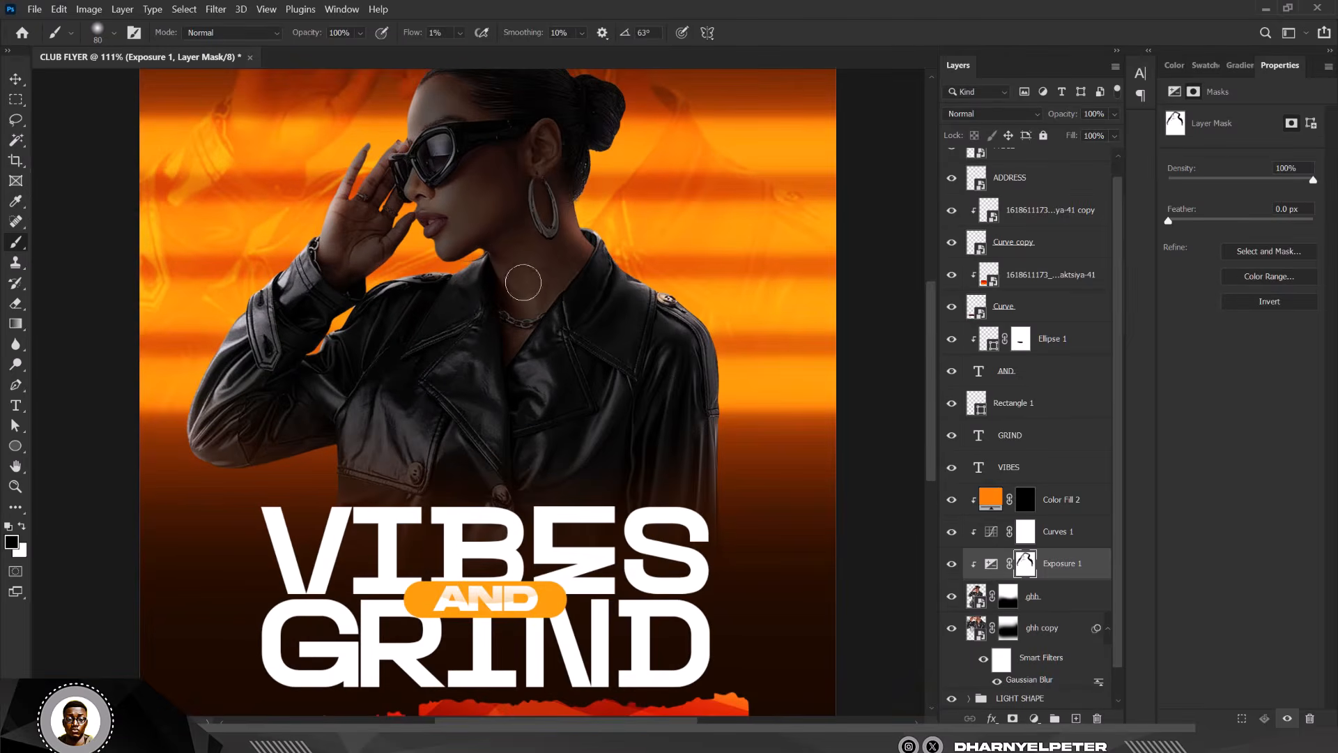
mouse_move(555, 243)
left_mouse_down()
mouse_move(570, 200)
mouse_move(576, 261)
mouse_move(580, 231)
left_mouse_up()
mouse_move(661, 341)
left_mouse_down()
mouse_move(692, 382)
mouse_move(687, 468)
left_mouse_up()
key("bracketright")
key("bracketright")
key("bracketright")
key("bracketright")
key("bracketright")
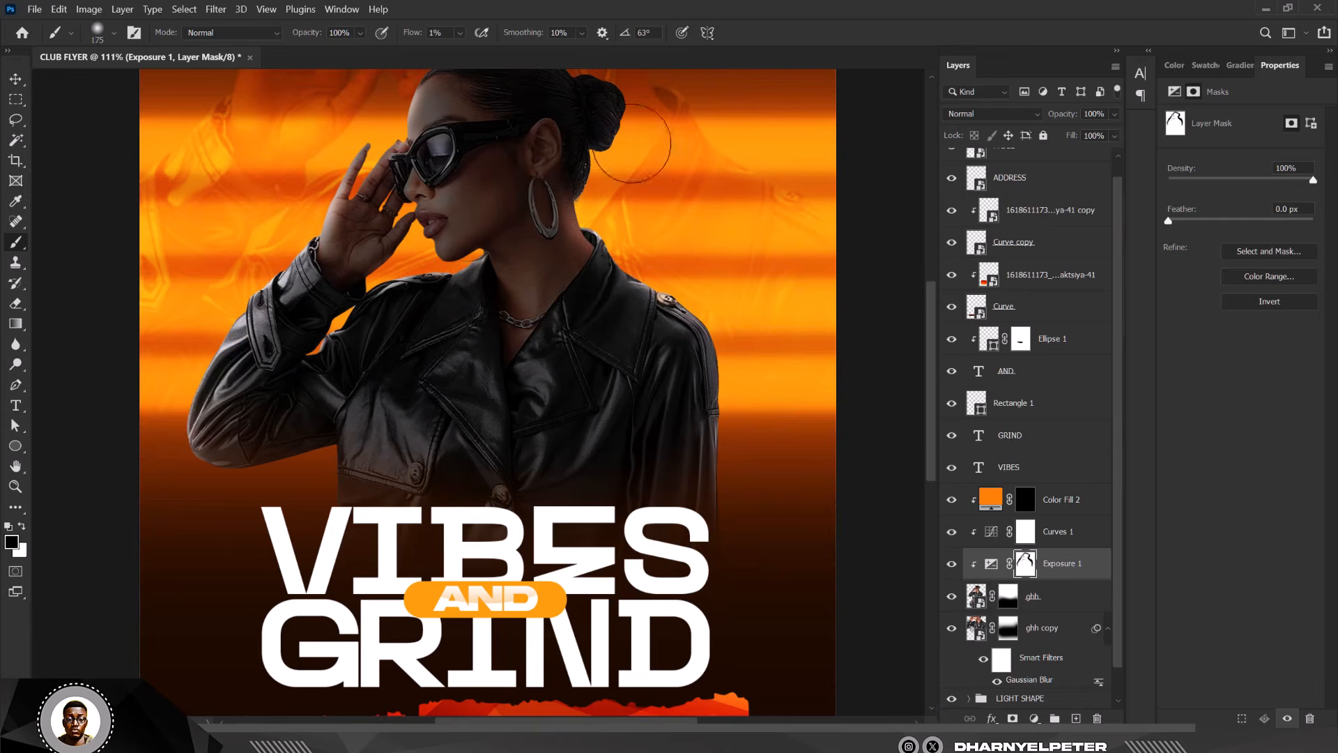
Examine the lightened edges on the model up close and against the whole flyer.
scroll(648, 132, "down", 3, "alt")
scroll(549, 107, "up", 2, "alt")
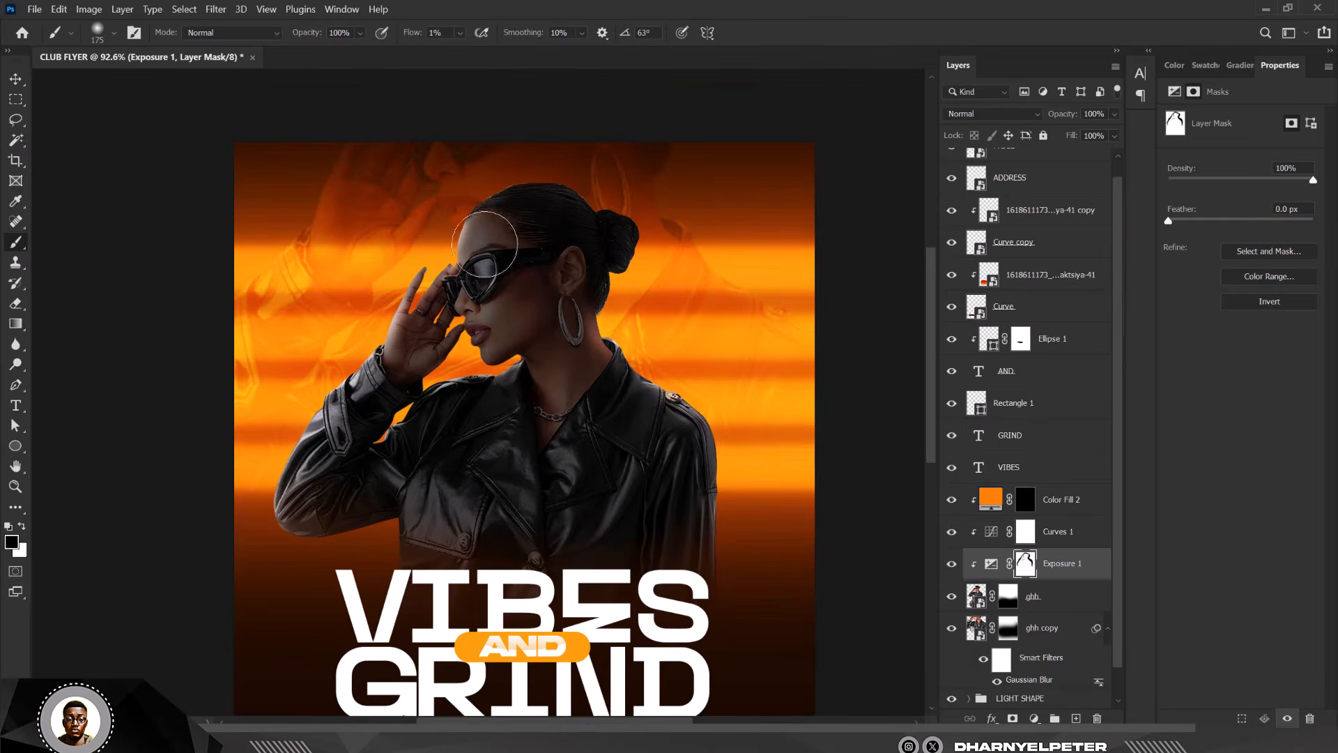
scroll(477, 219, "down", 2, "alt")
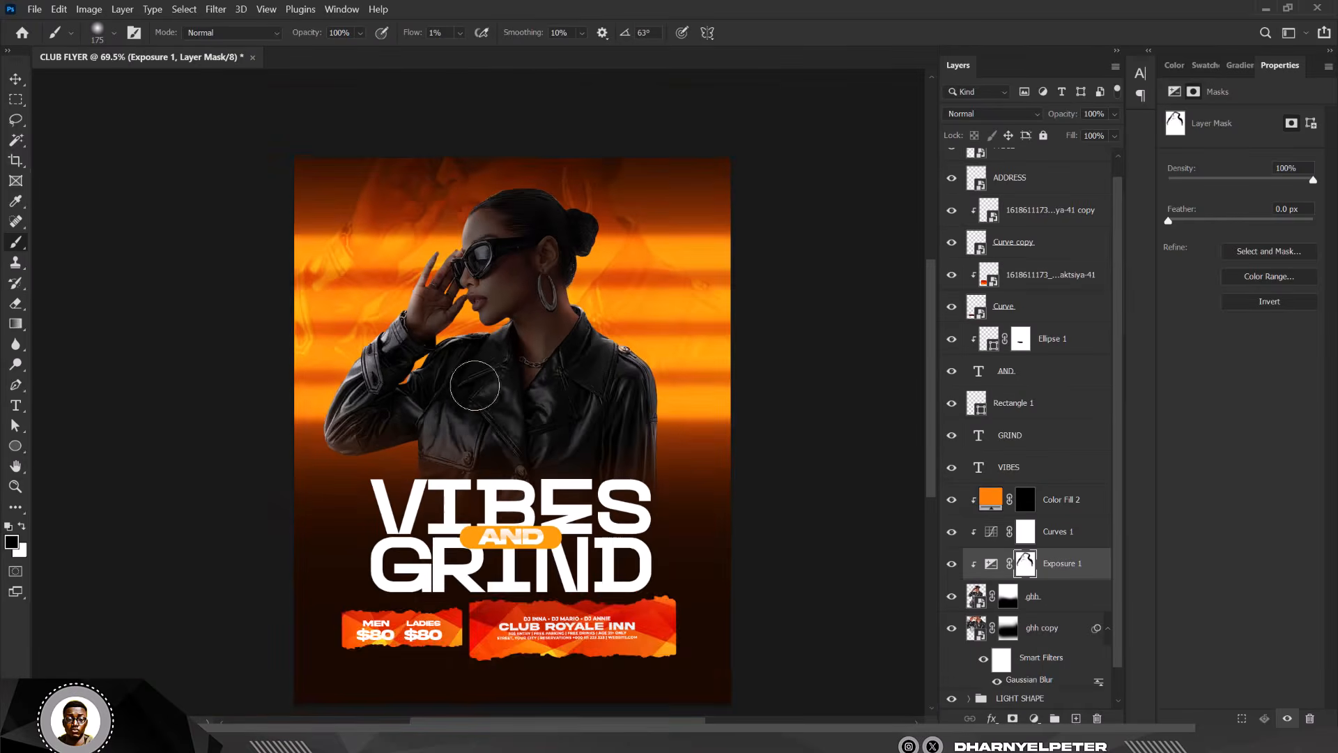
scroll(424, 387, "up", 3, "alt")
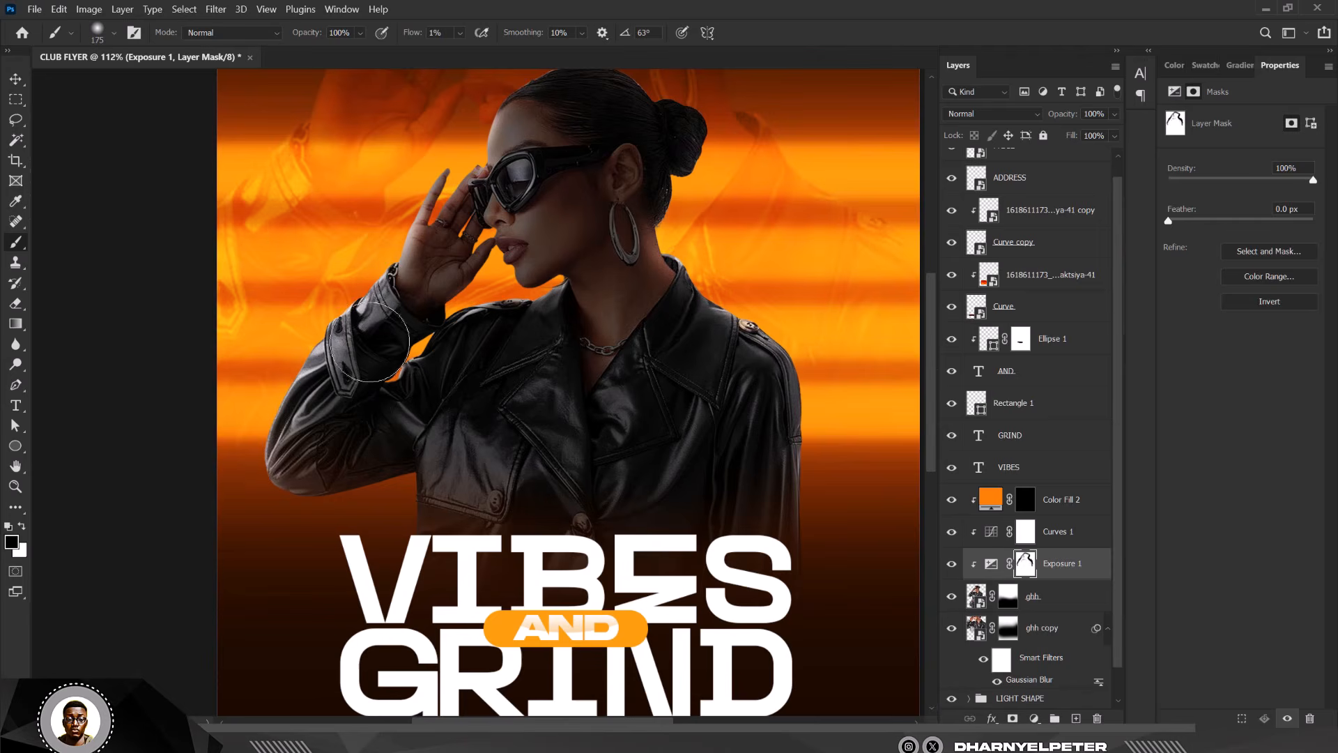
scroll(516, 300, "down", 3, "alt")
scroll(581, 317, "up", 2, "alt")
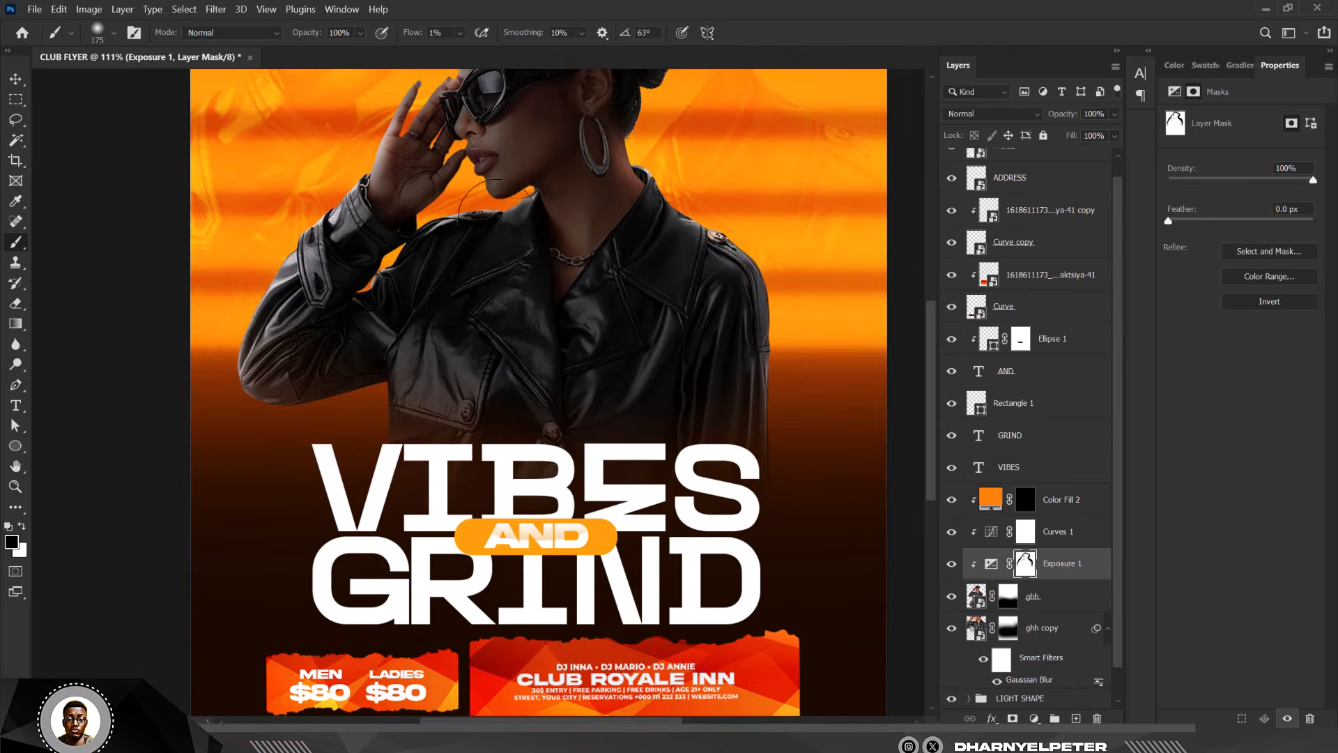
scroll(502, 274, "down", 4, "alt")
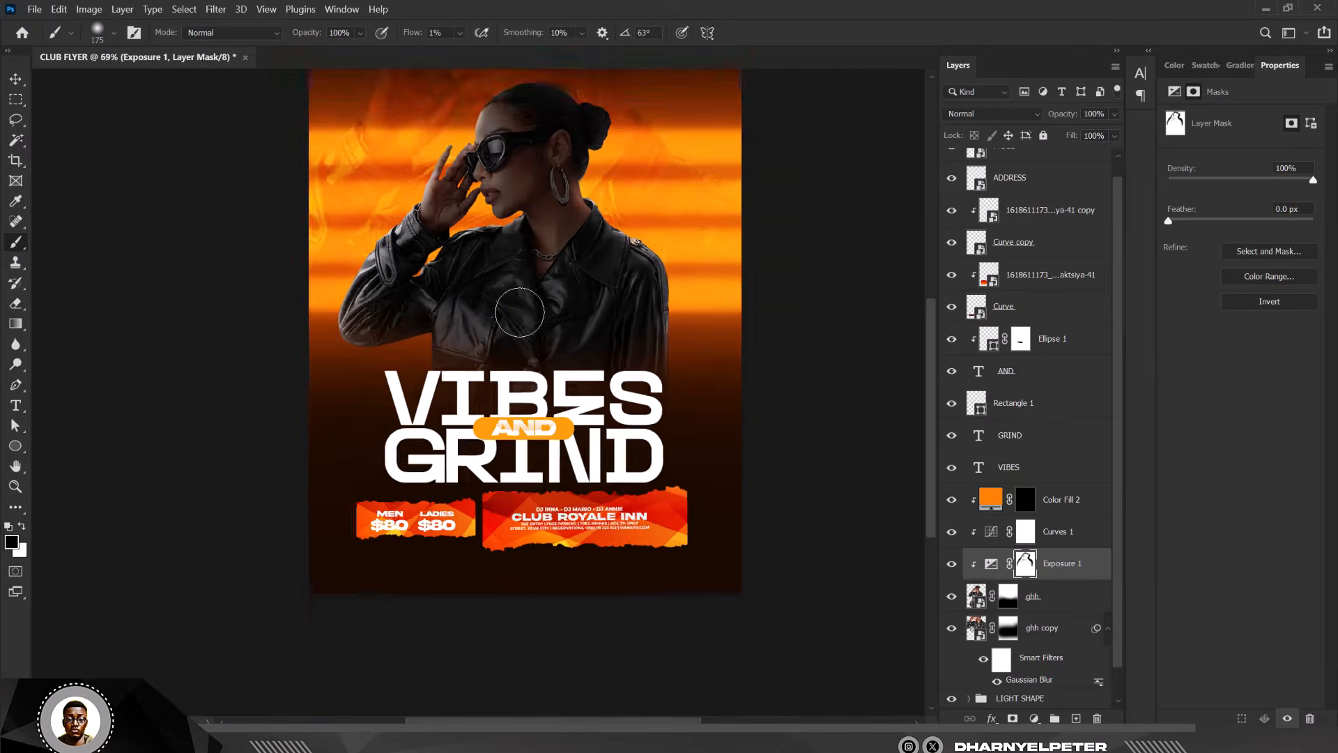
scroll(498, 190, "up", 3, "alt")
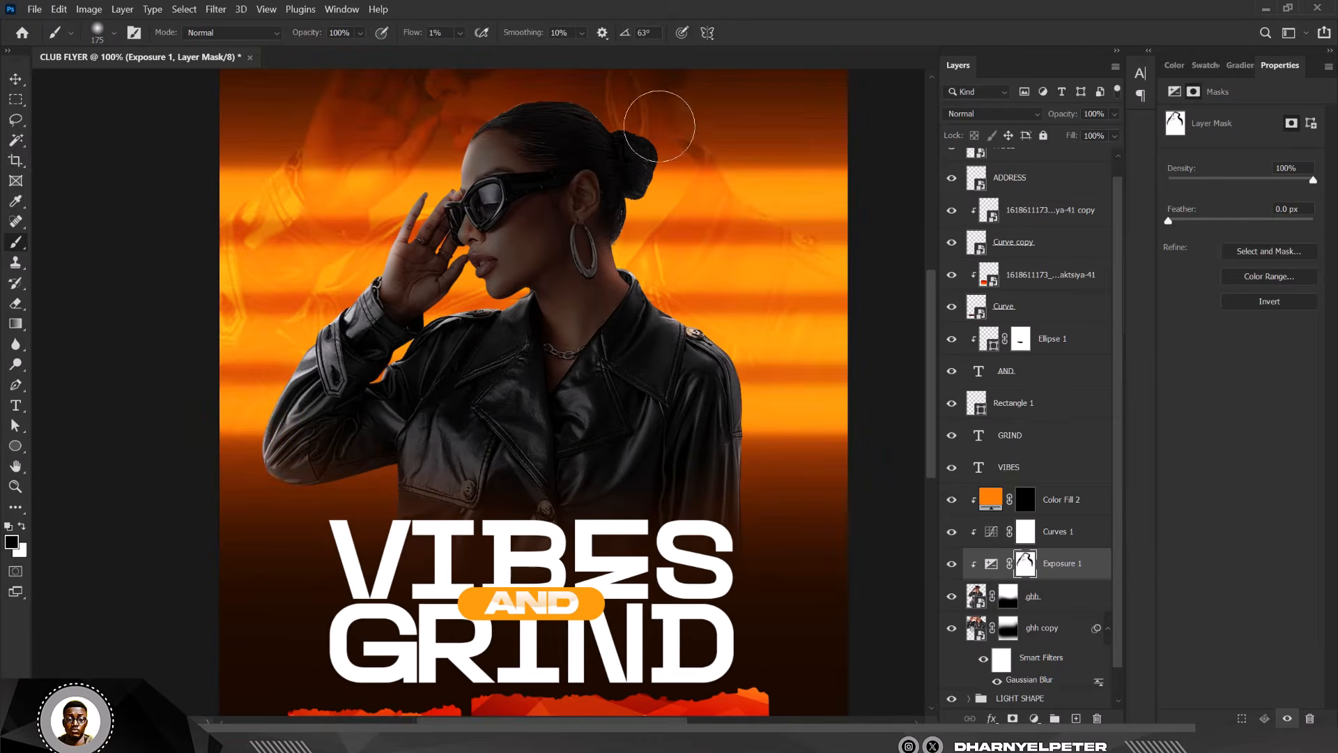
Raise the brush flow to 100% and paint black on the Exposure 1 mask along the outer edge of the hair bun.
left_click(460, 33)
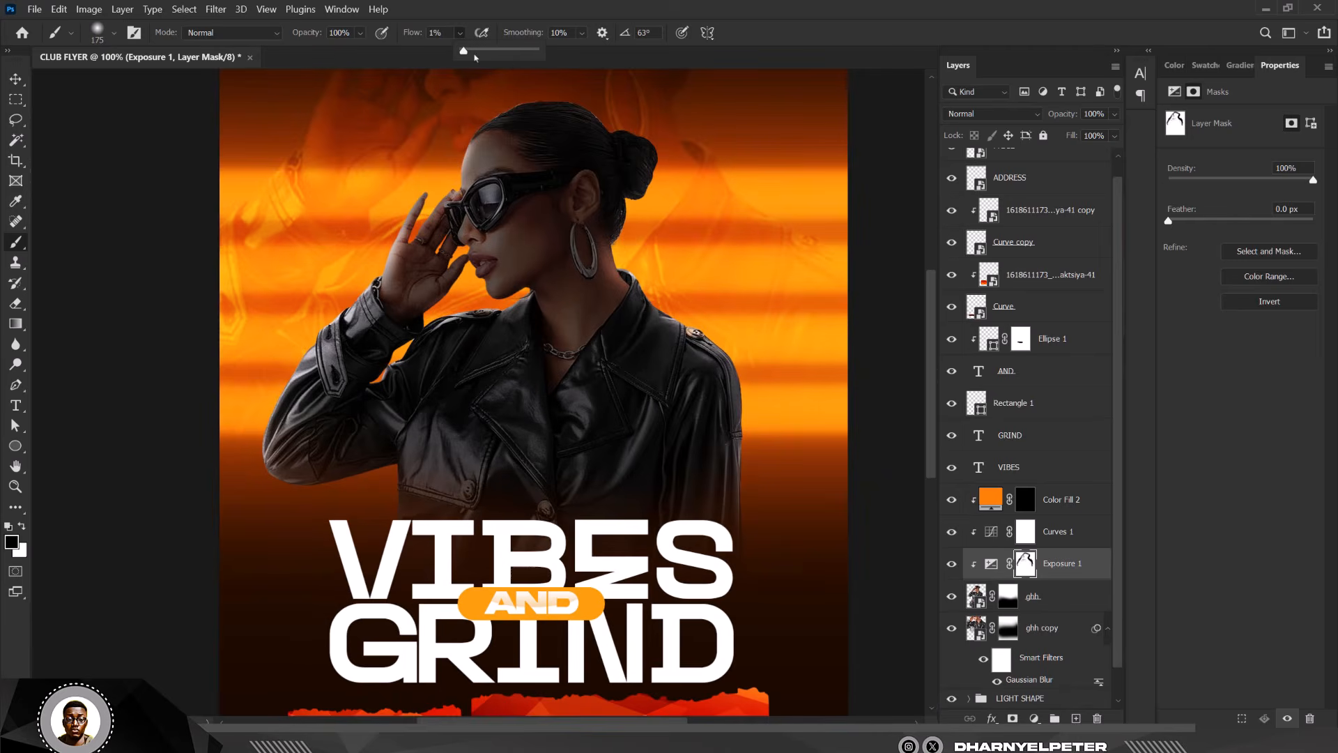
left_click_drag(664, 147, 678, 188)
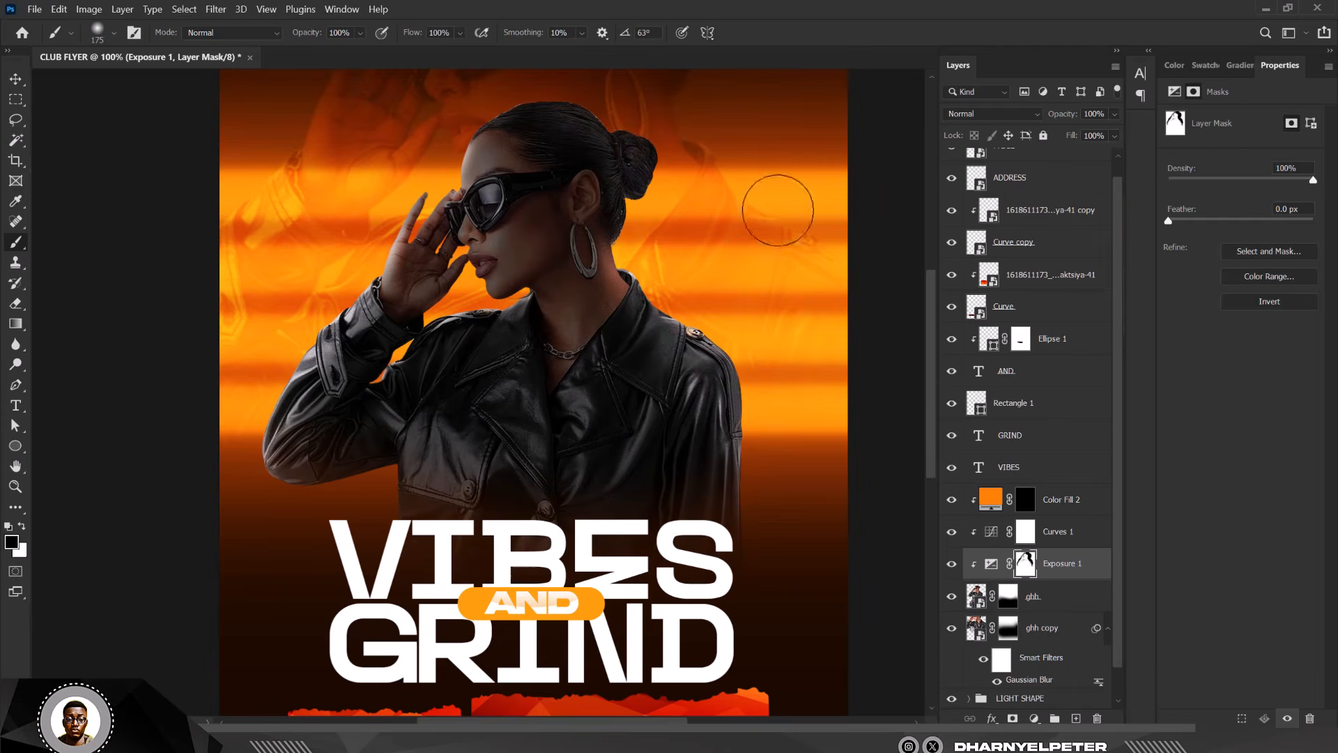
scroll(687, 209, "down", 2)
scroll(689, 212, "down", 1)
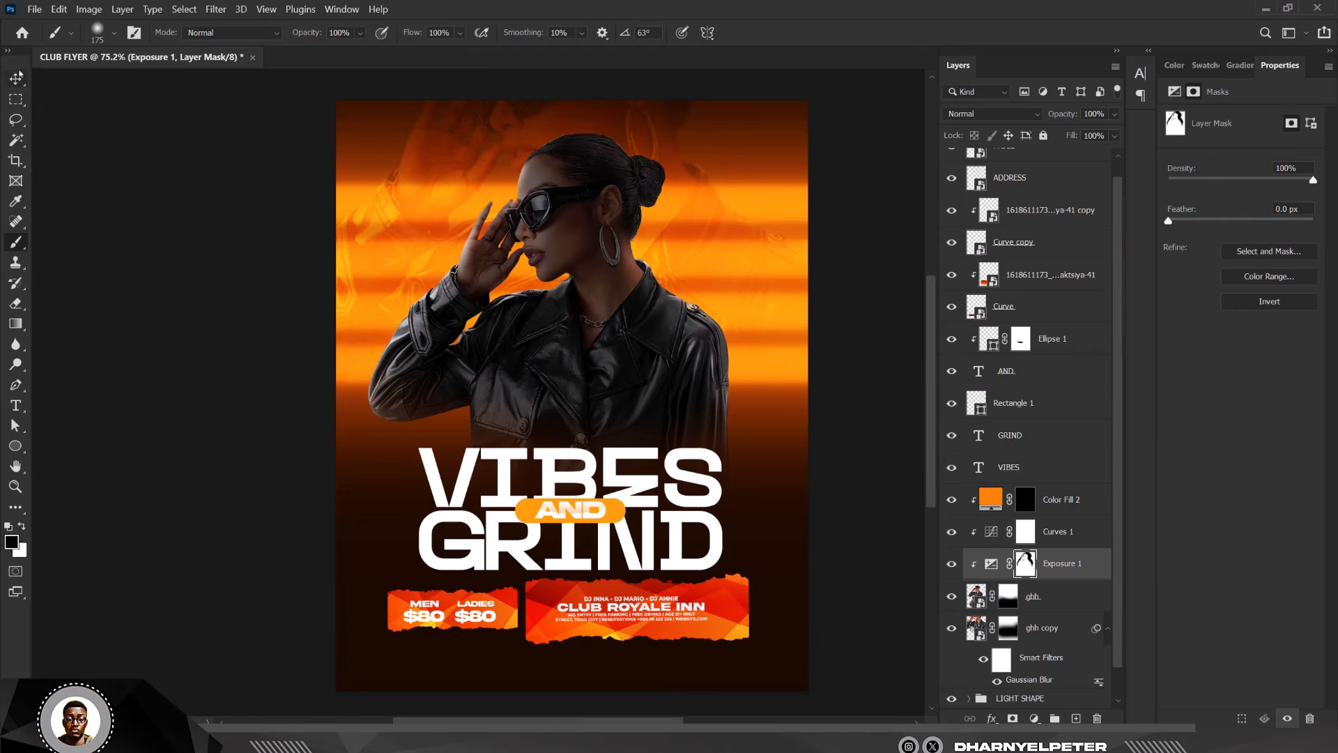
Pull the Curves 1 midpoint down to input 145, output 109 to darken the model, and invert the layer's mask to black.
left_click(16, 77)
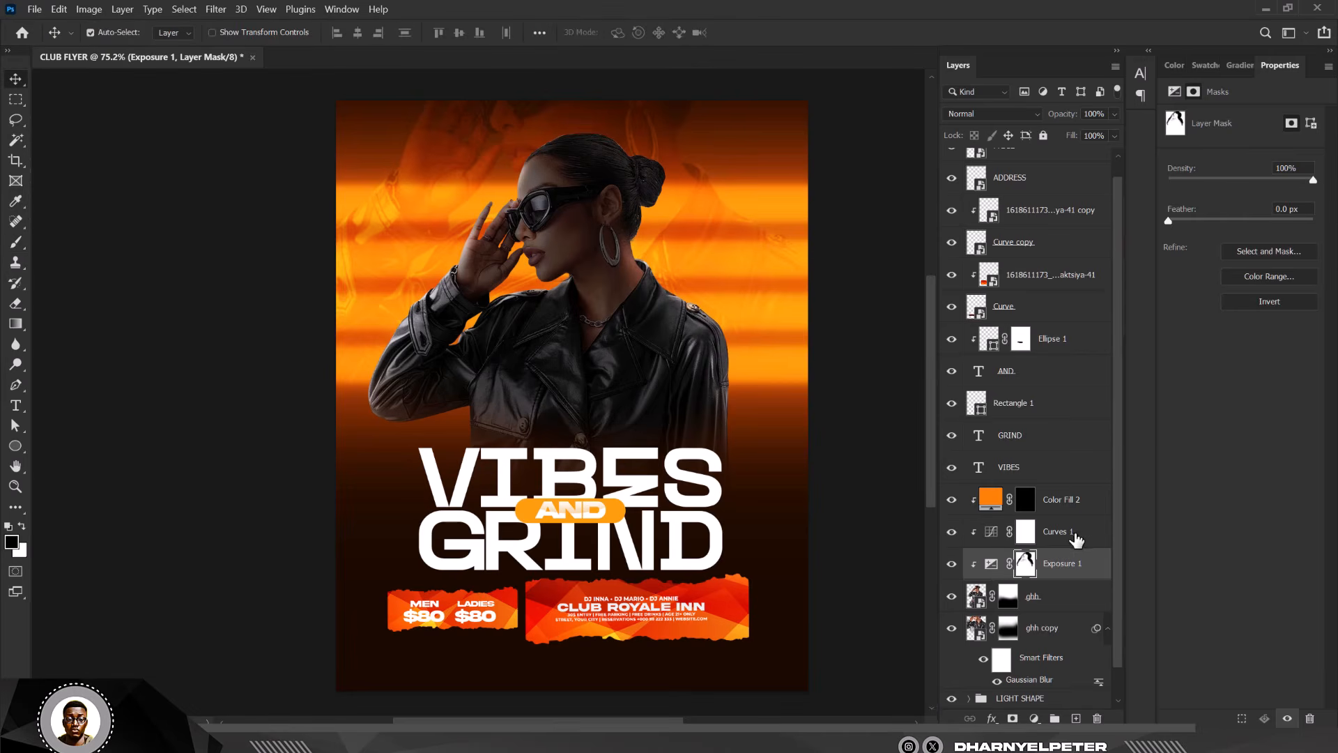
left_click(996, 535)
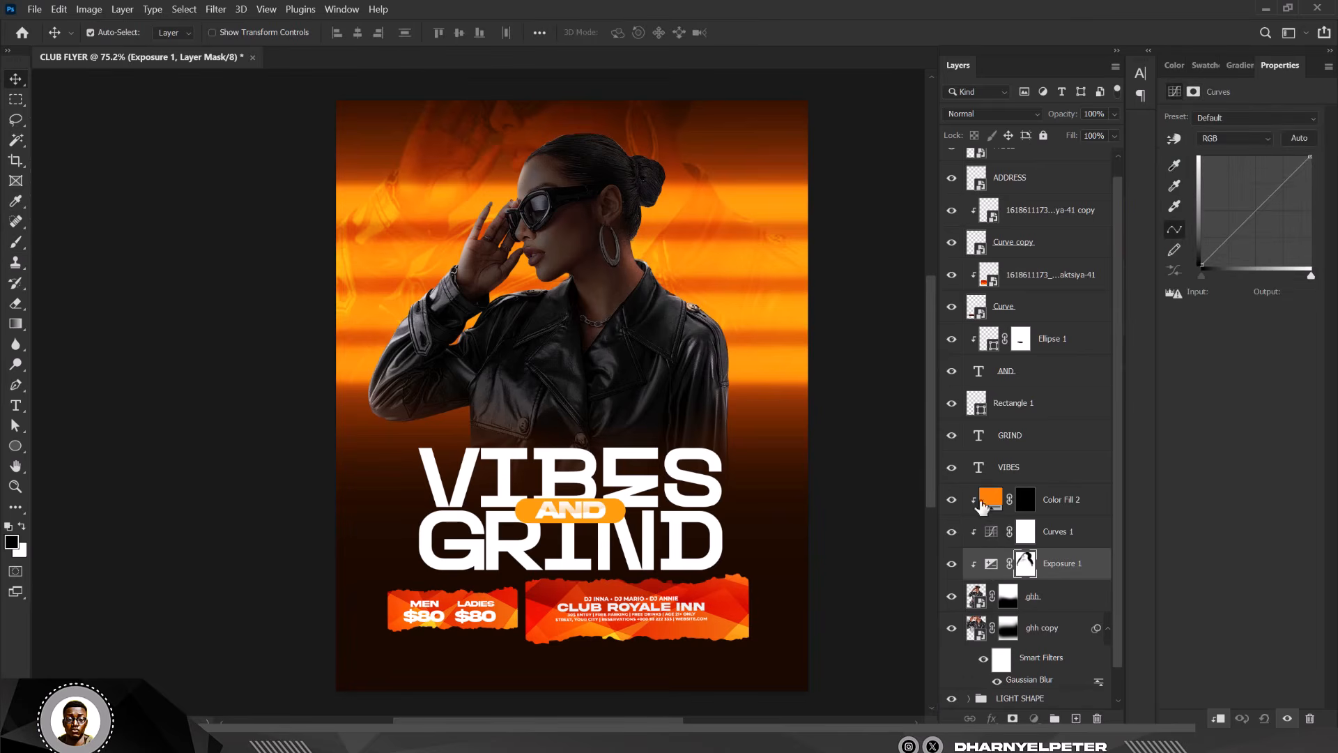
left_click(1025, 531)
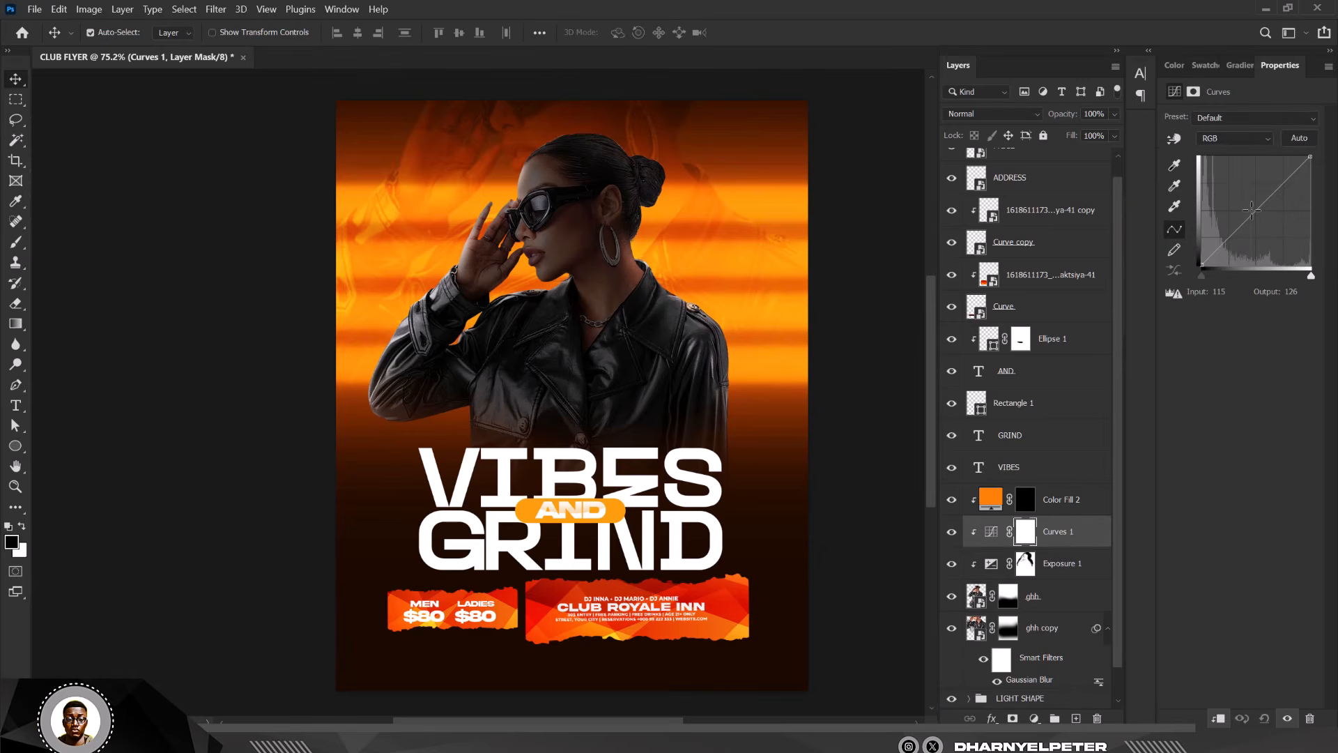
left_click(1252, 210)
left_click_drag(1260, 217, 1262, 217)
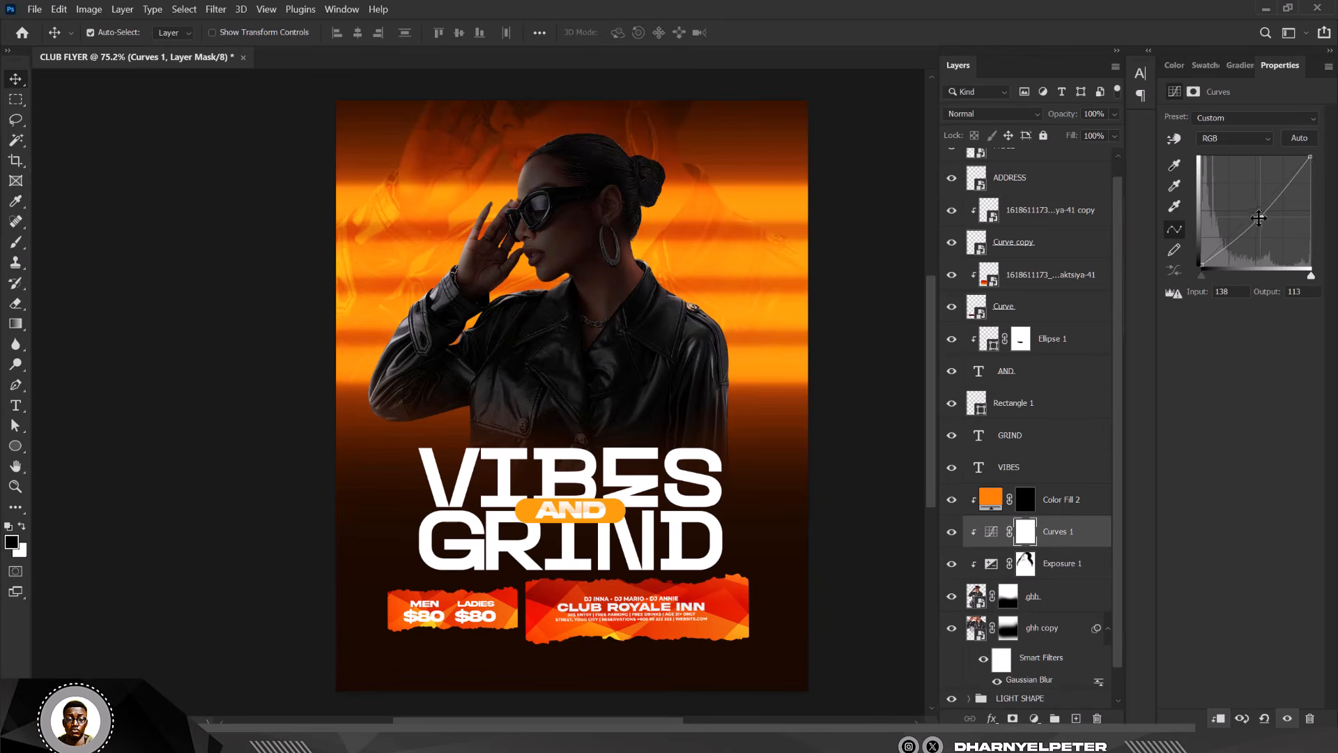
left_click_drag(1262, 218, 1266, 220)
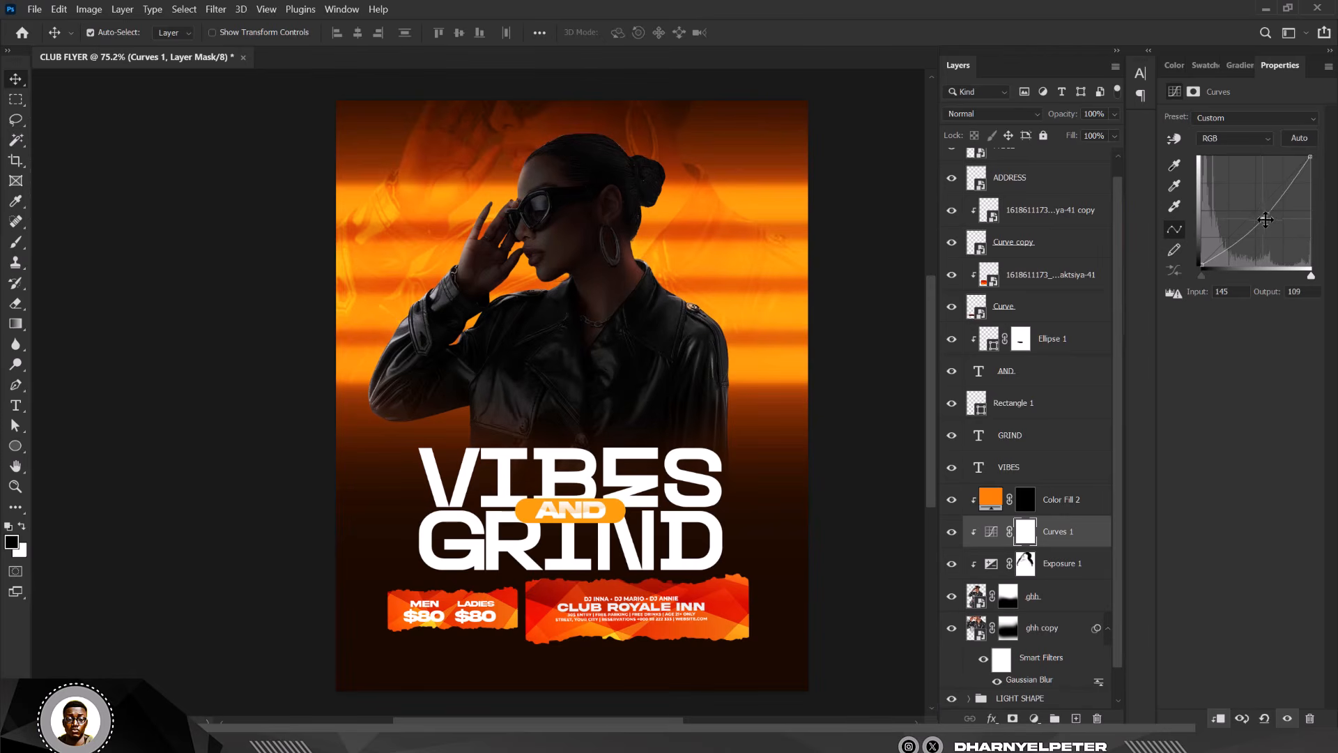
left_click(1028, 536)
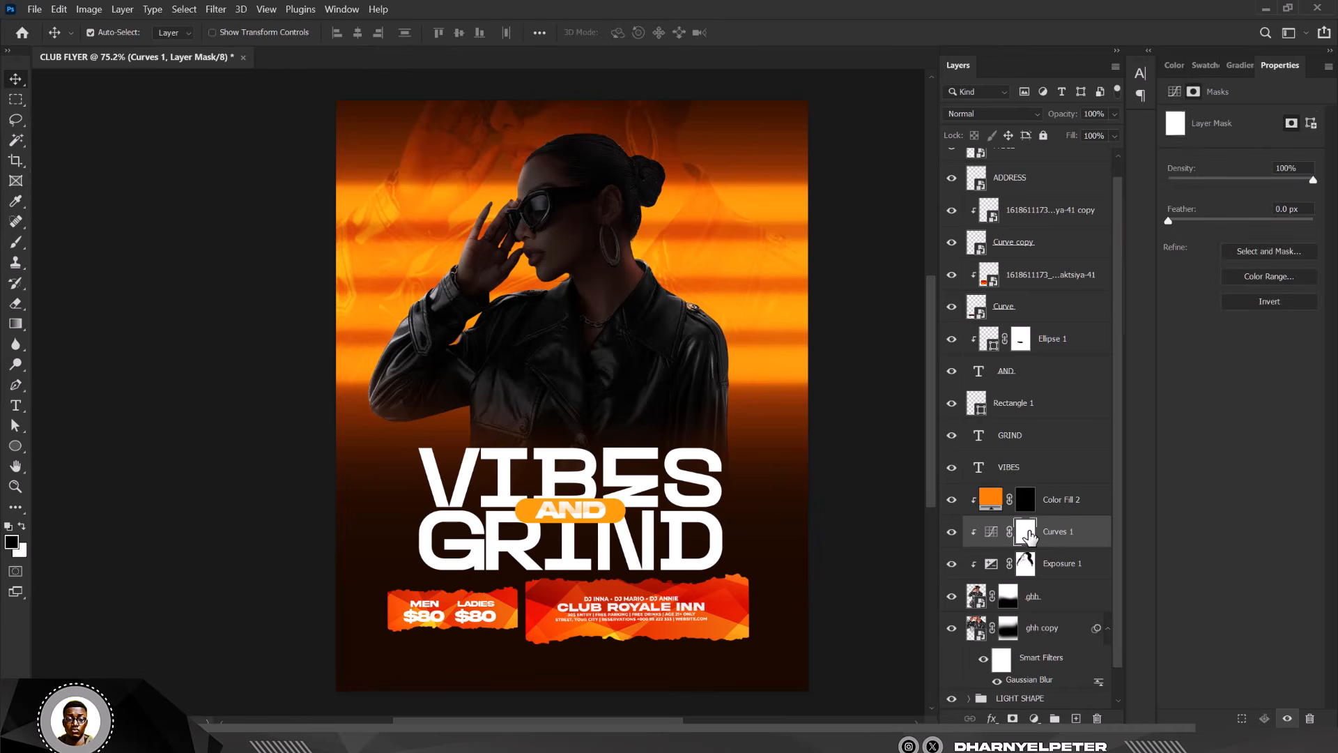
key("ctrl+i")
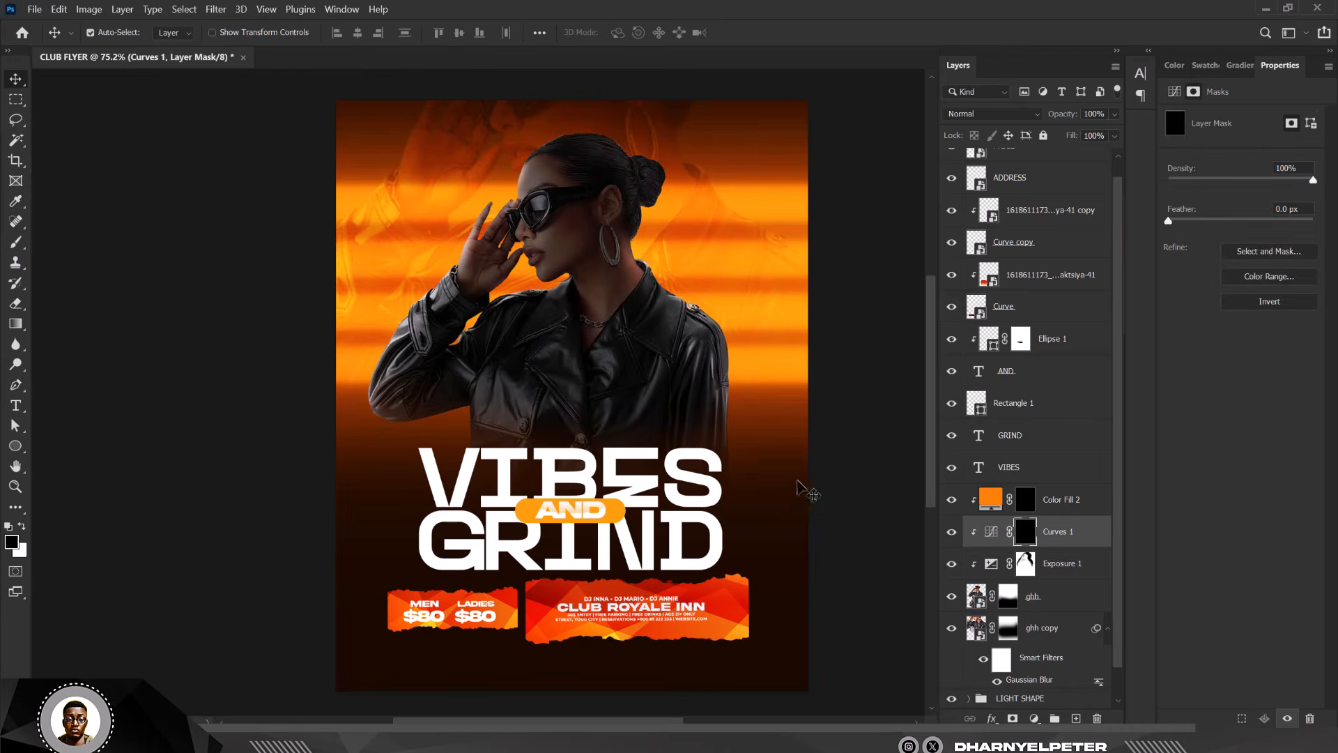
Paint white on the Curves 1 mask over the middle of the jacket with a soft 600 px brush.
left_click(15, 242)
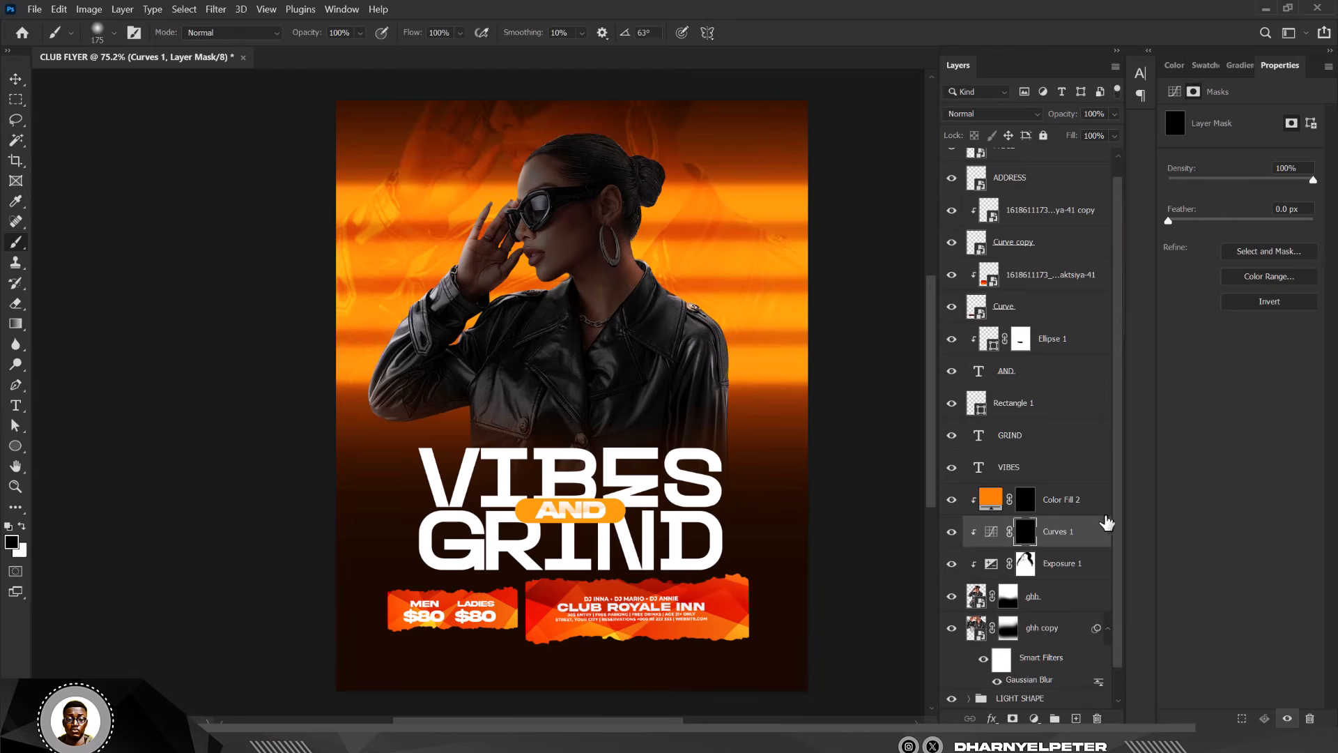
left_click(23, 527)
key("bracketright")
key("bracketright")
key("bracketright")
key("bracketright")
key("bracketright")
key("bracketright")
key("bracketright")
key("bracketright")
key("bracketright")
key("bracketright")
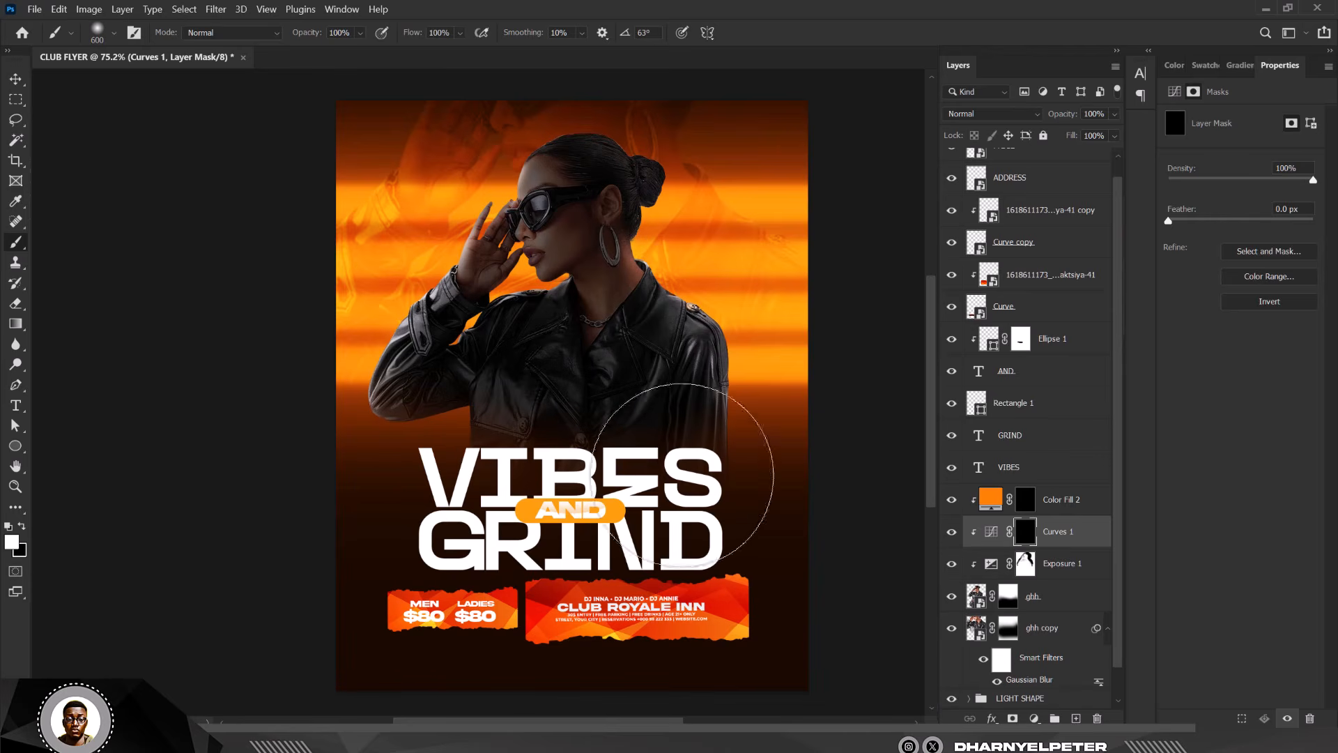
left_click(562, 395)
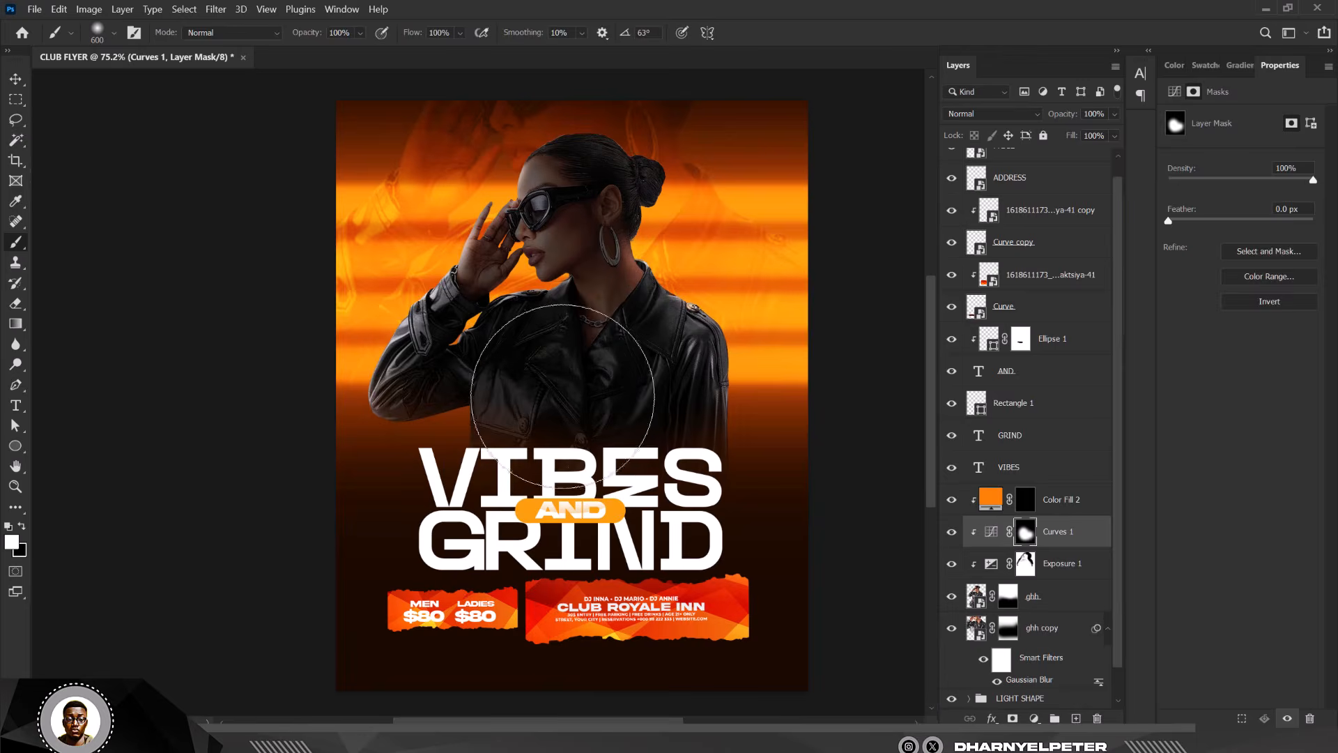
Shrink the brush to 125 px, lower its flow to 11%, and paint the Curves 1 mask over the model's cheek and neck.
scroll(563, 395, "up", 1)
key("bracketleft")
key("bracketleft")
key("bracketleft")
key("bracketleft")
key("bracketleft")
key("bracketleft")
key("bracketleft")
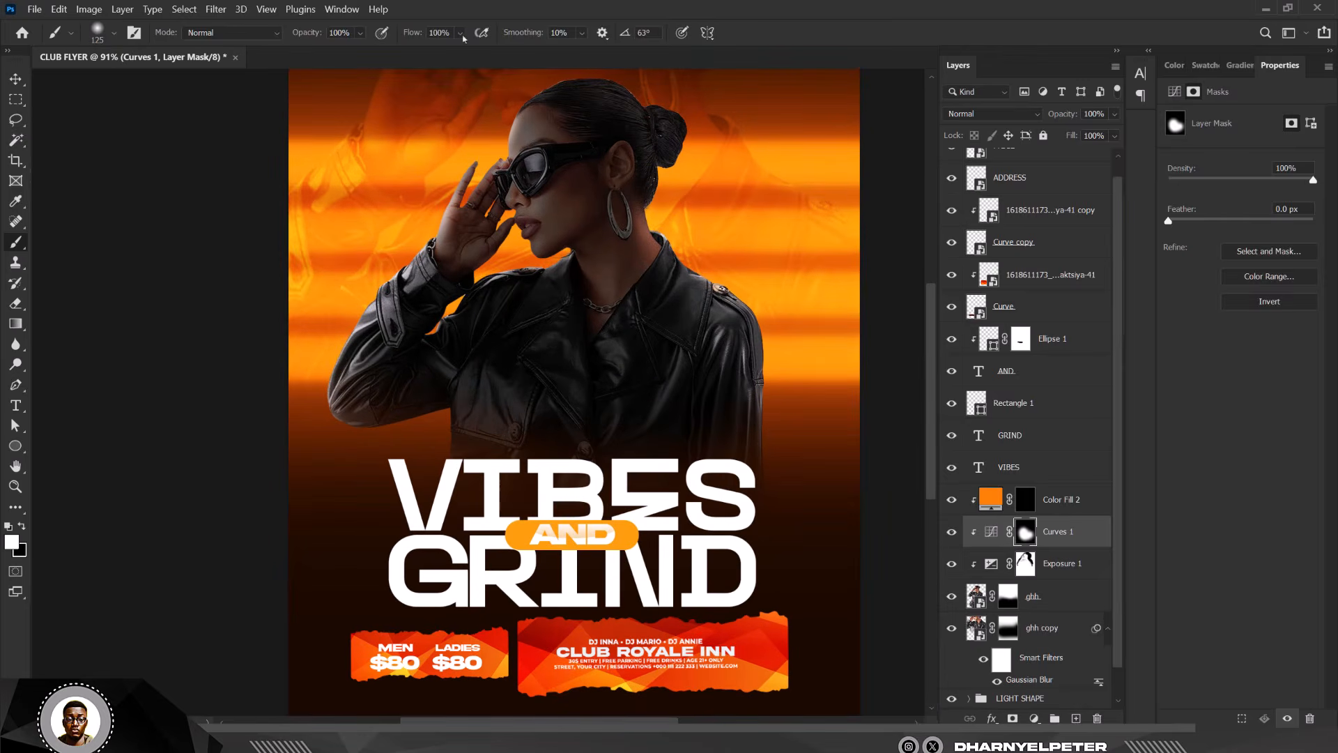
left_click(459, 35)
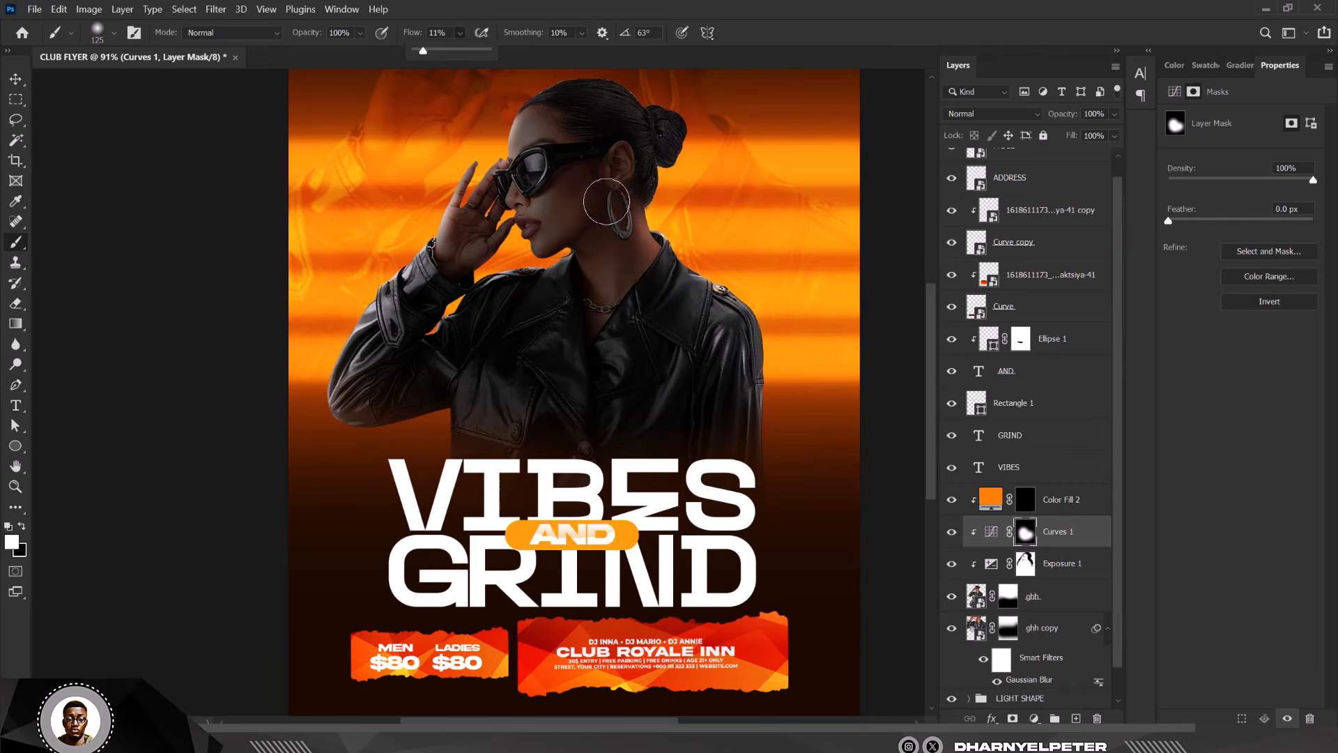
left_click(604, 209)
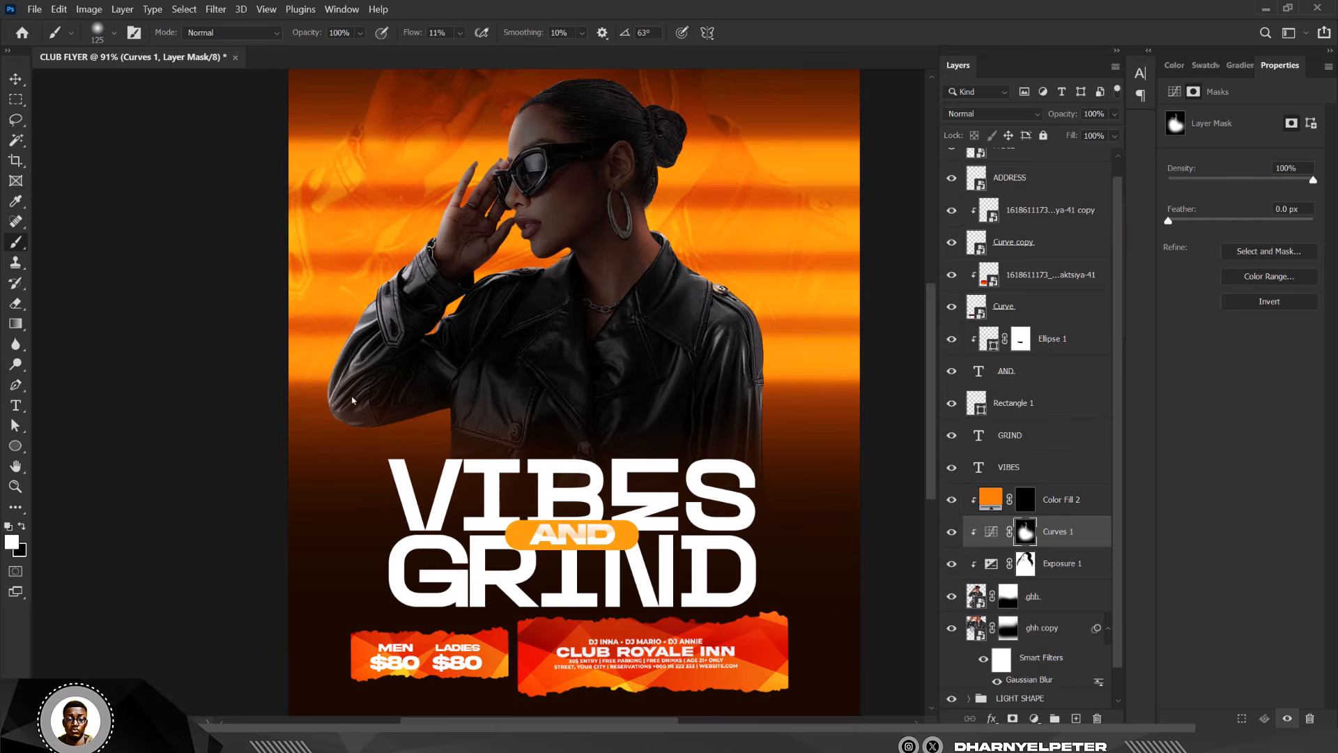
scroll(624, 227, "down", 3)
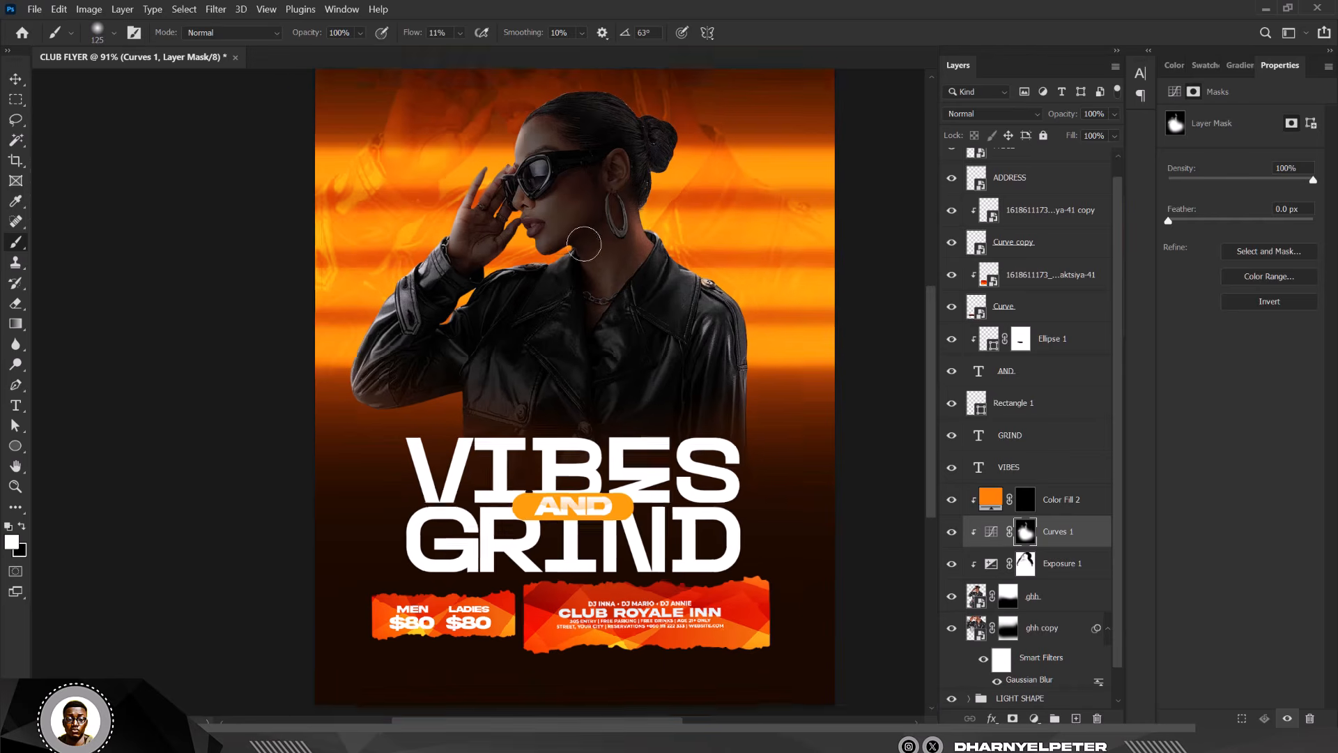
scroll(571, 113, "up", 5)
mouse_move(571, 114)
left_mouse_down()
mouse_move(634, 142)
mouse_move(589, 108)
mouse_move(639, 145)
mouse_move(584, 117)
mouse_move(597, 141)
mouse_move(522, 191)
mouse_move(562, 199)
left_mouse_up()
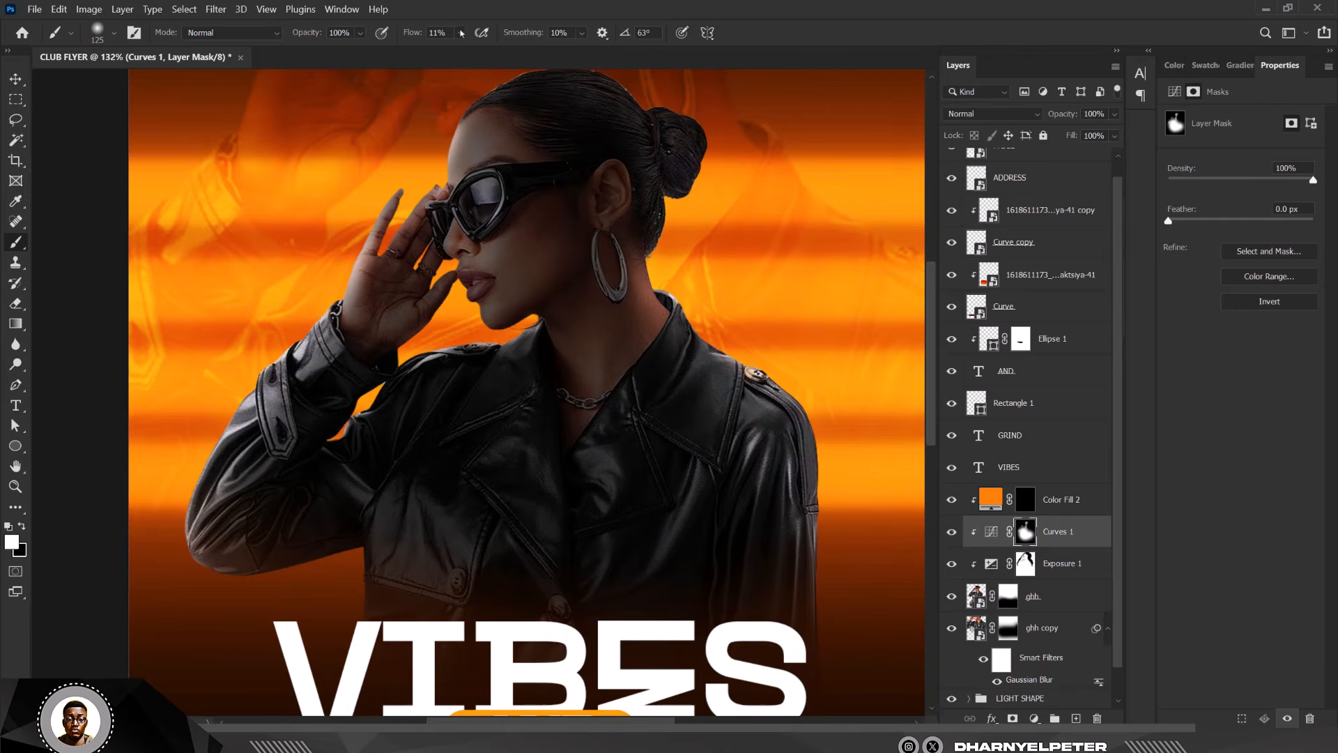
Raise the brush flow to 89% and paint more of the model's darkening into the Curves 1 mask.
left_click(461, 33)
left_click_drag(492, 51, 526, 51)
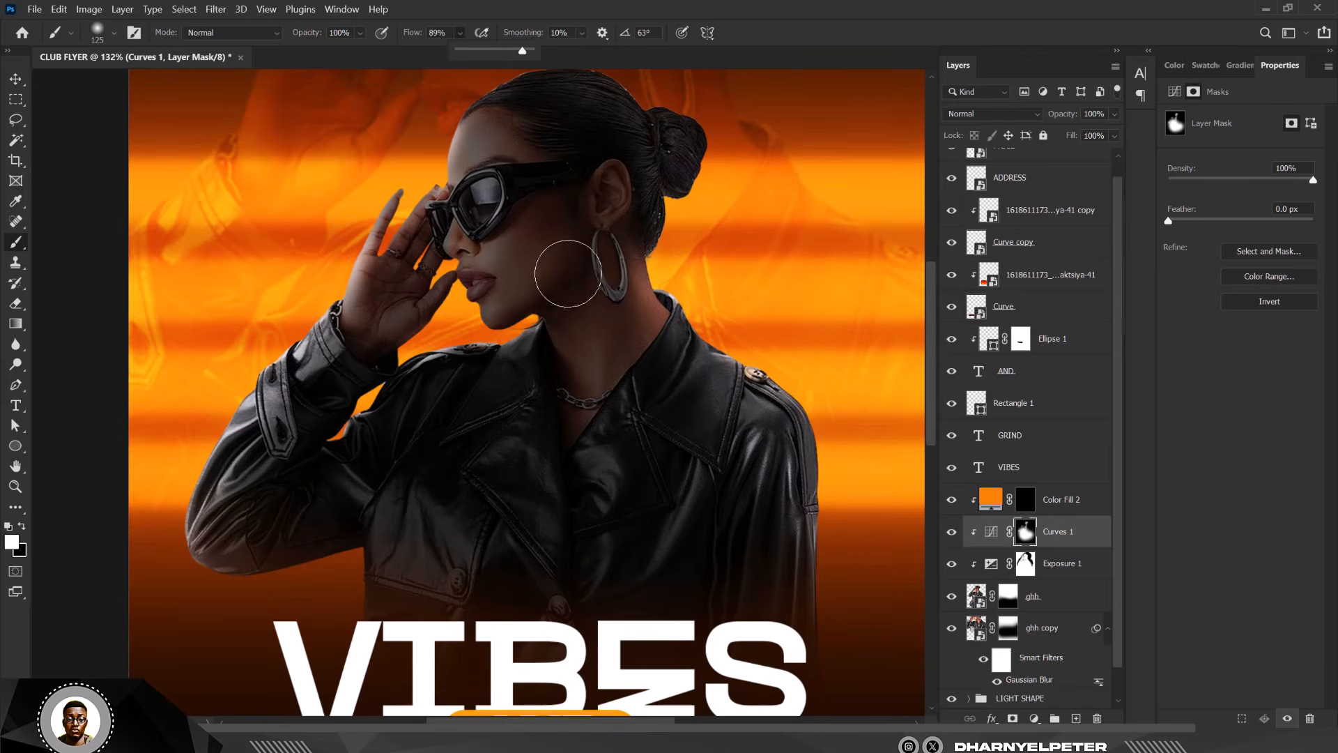
scroll(496, 266, "down", 5)
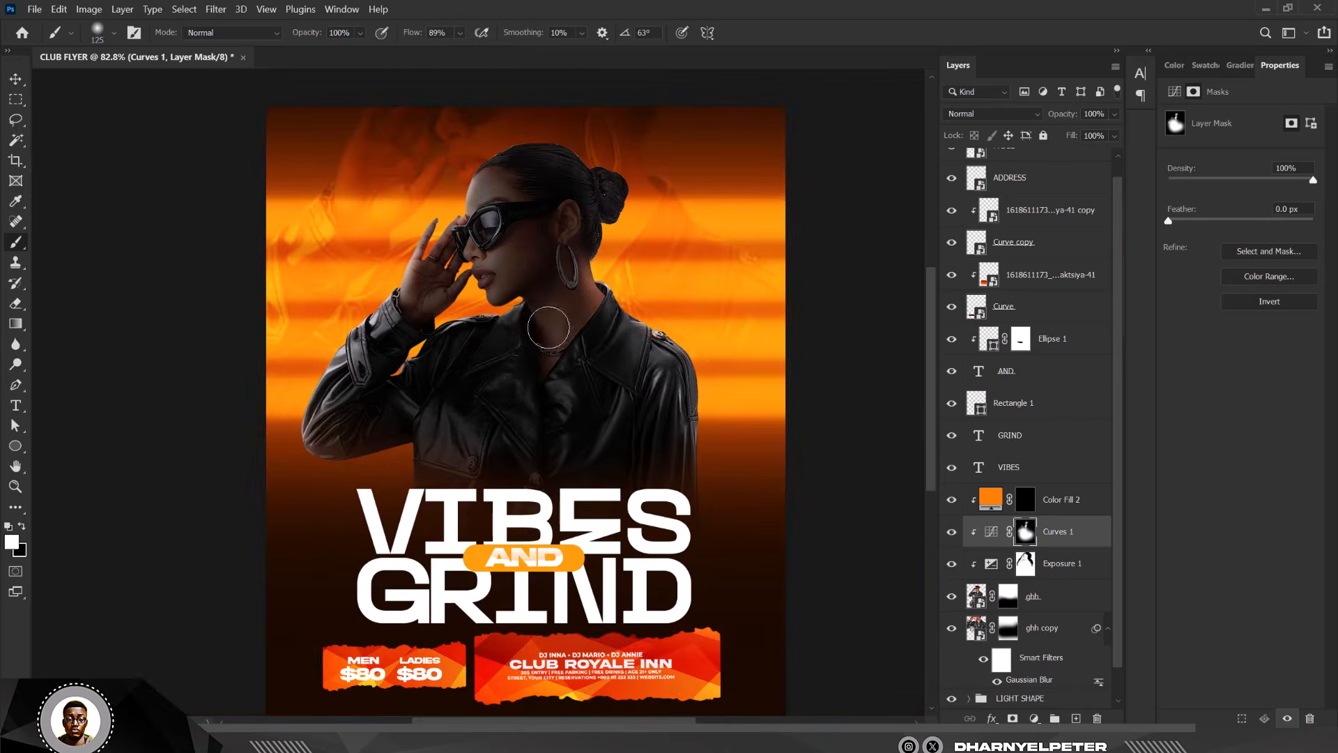
scroll(543, 344, "up", 3)
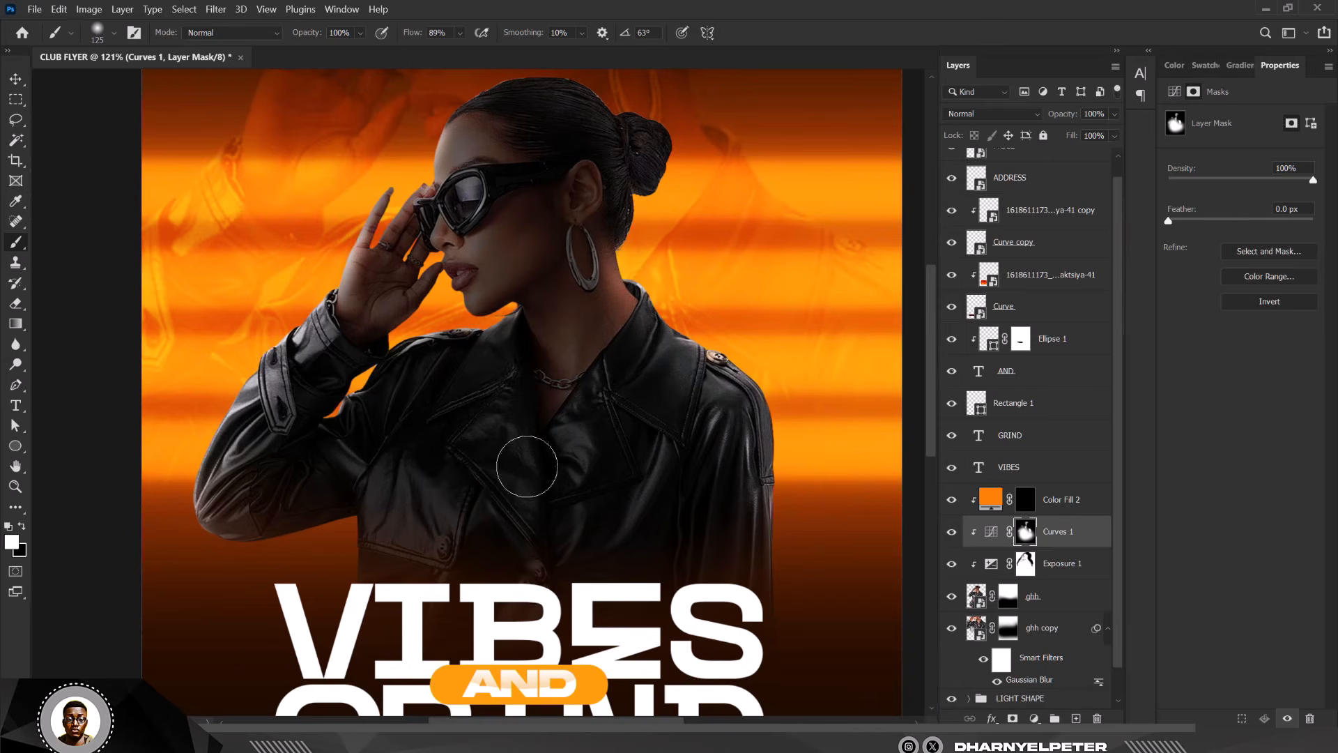
scroll(502, 335, "down", 1)
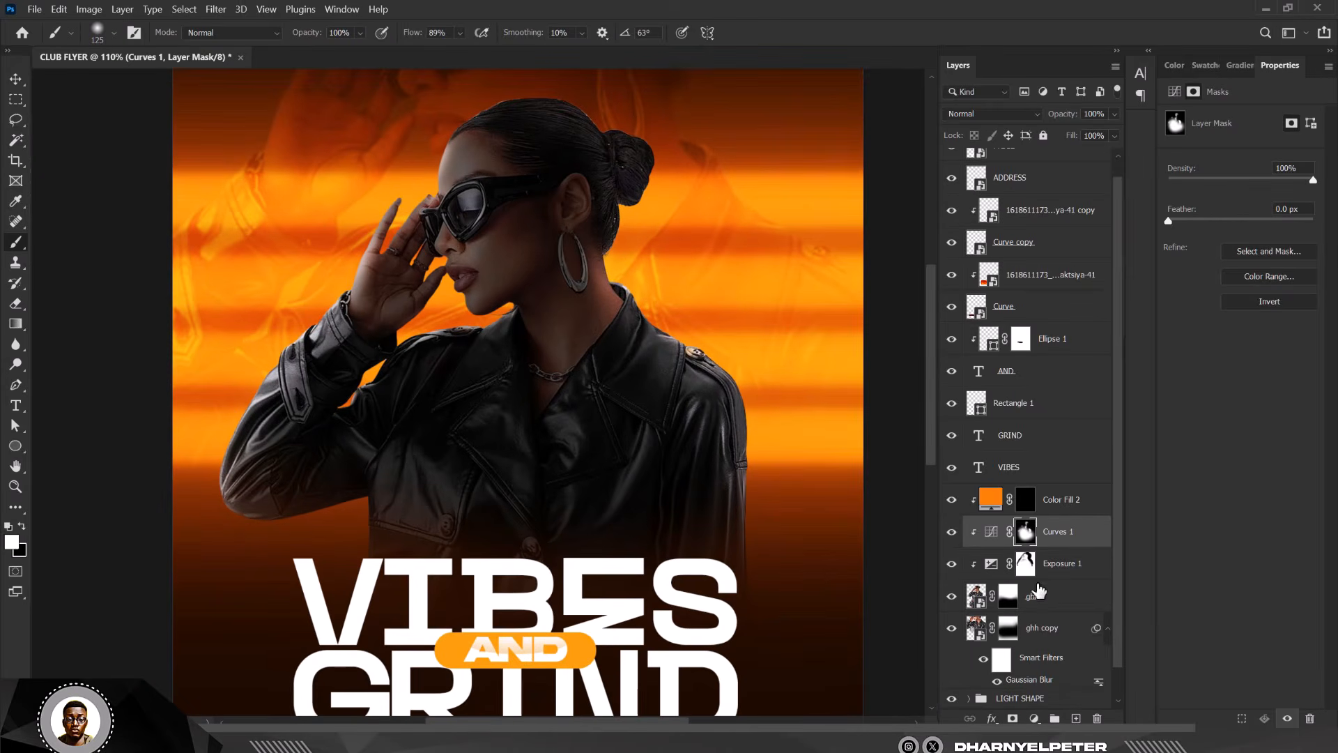
scroll(492, 302, "down", 5)
scroll(495, 298, "up", 5)
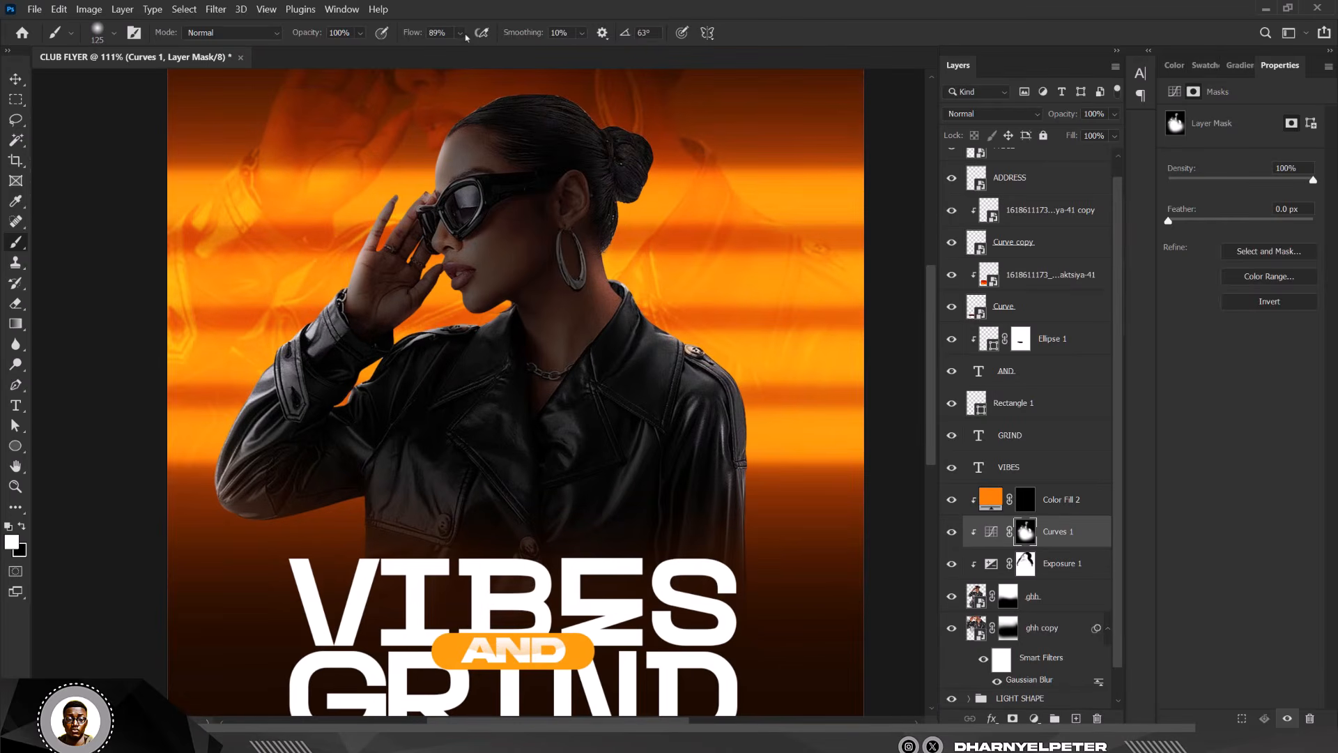
Set the brush flow to 100%, select the Color Fill 2 mask, and try an orange rim stroke along the right-hand shoulder, undoing it.
left_click(460, 34)
left_click_drag(483, 53, 492, 51)
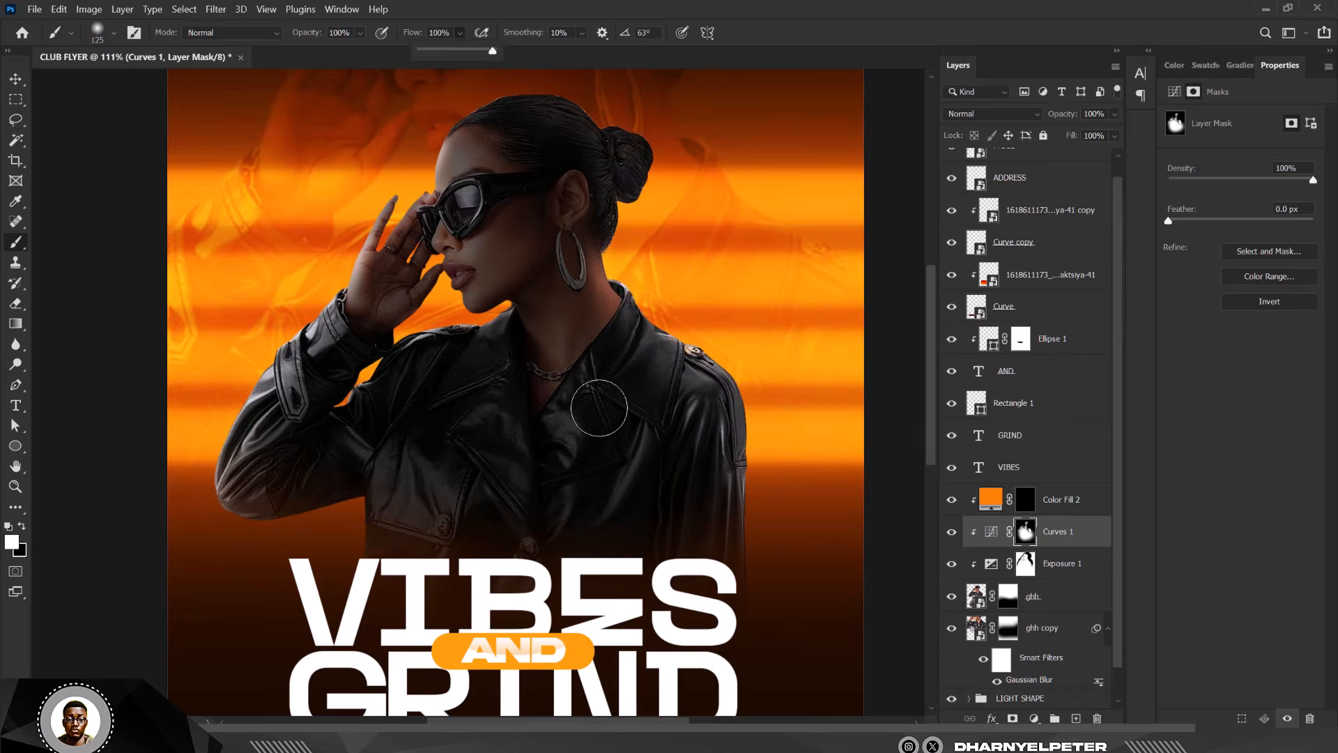
scroll(538, 274, "down", 3)
left_click(1026, 499)
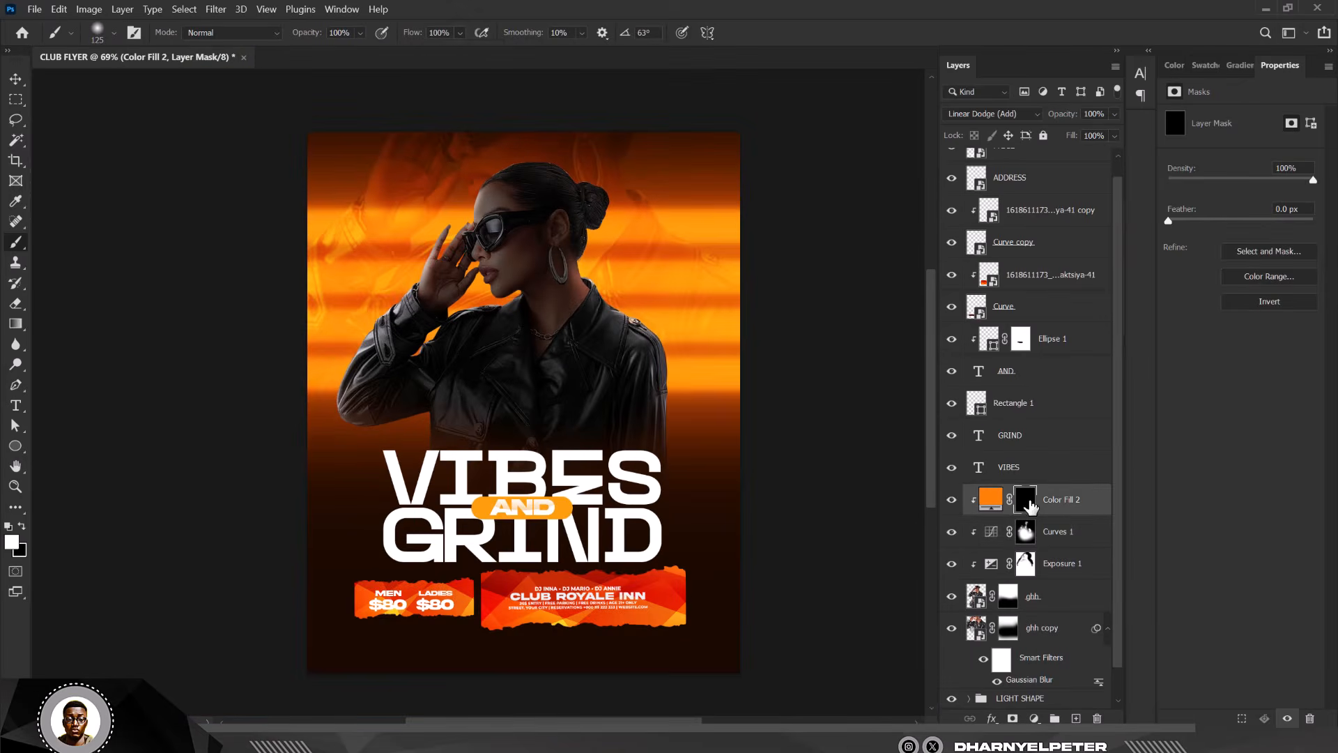
scroll(650, 317, "up", 2)
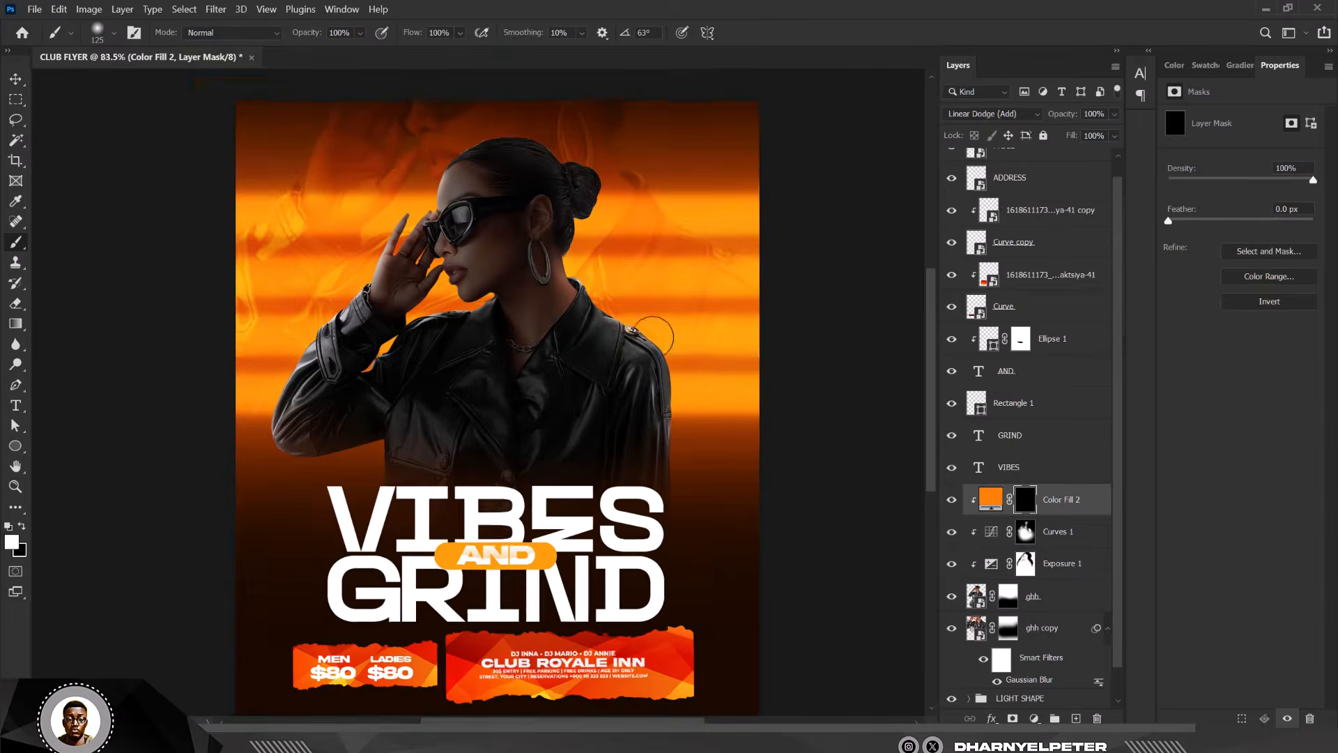
left_click_drag(622, 306, 645, 446)
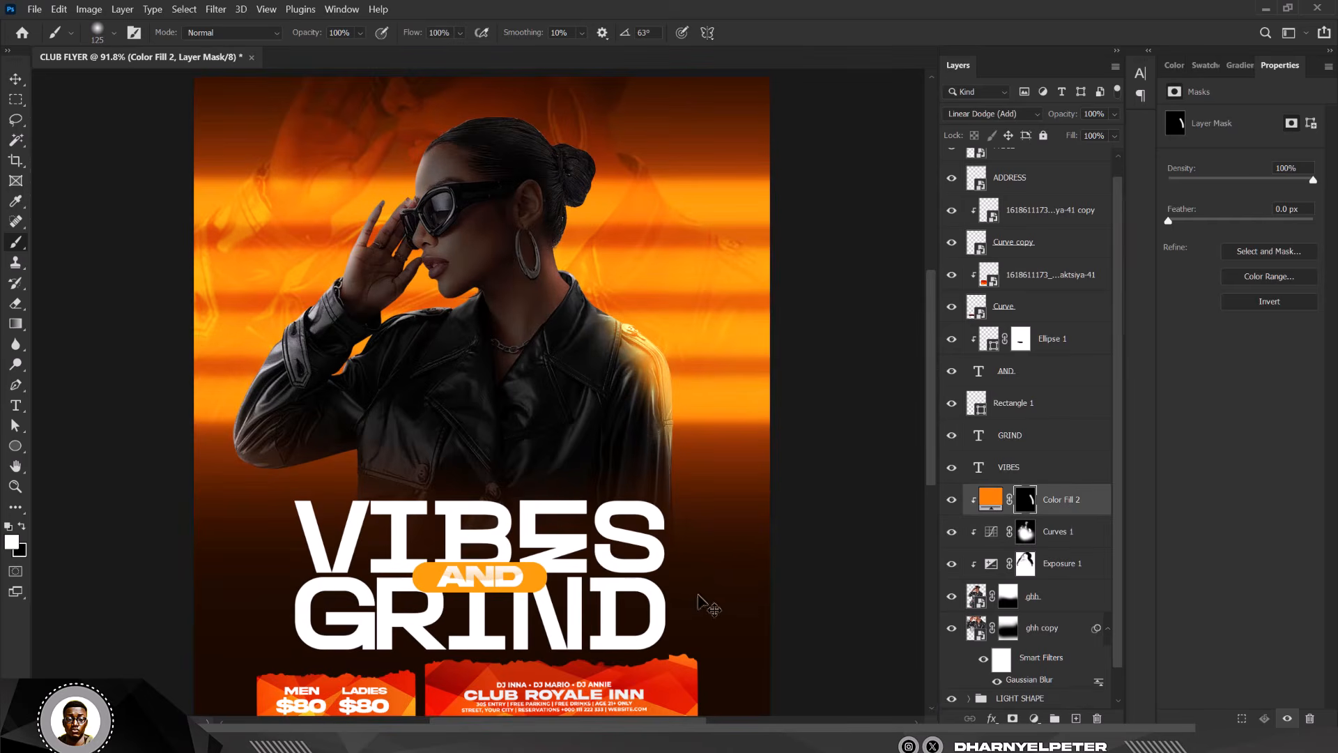
key("ctrl+z")
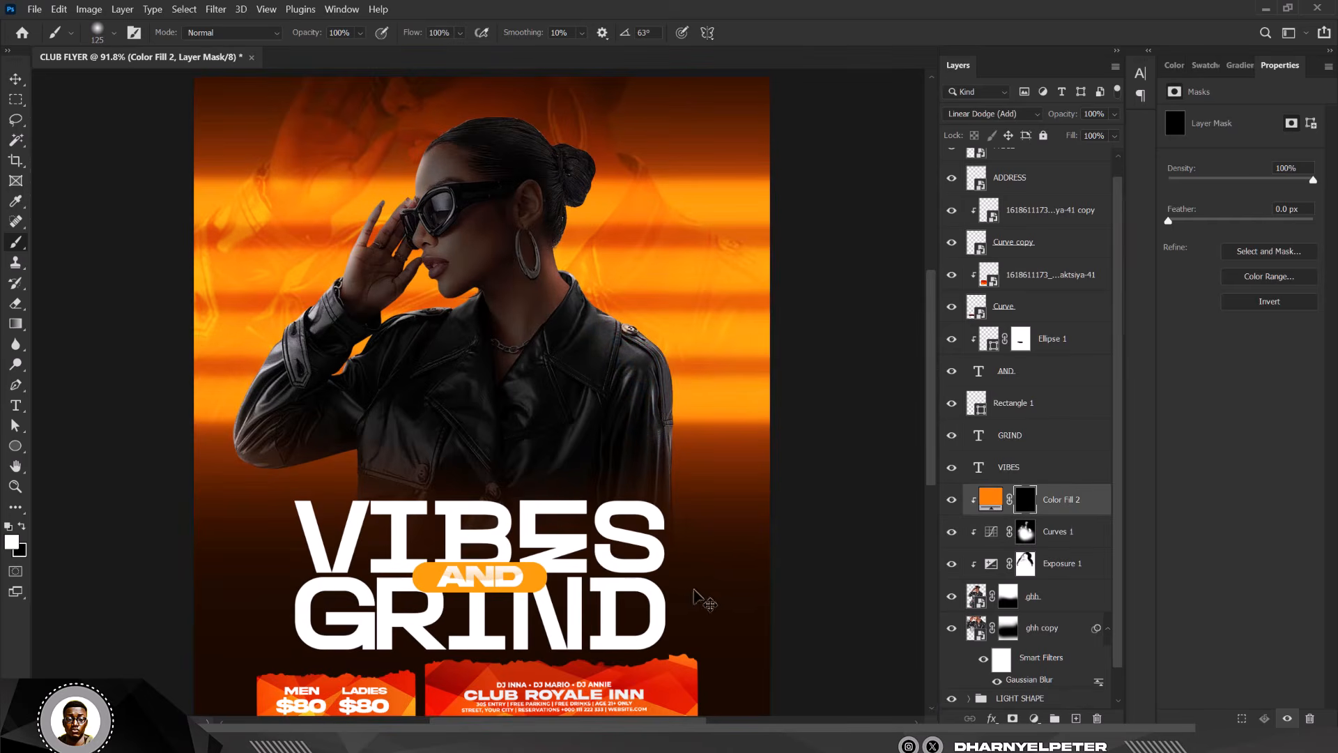
With a 50 px brush at 27% flow, paint orange rim light on the Color Fill 2 mask along the collar, shoulder and right-hand sleeve.
left_click(460, 33)
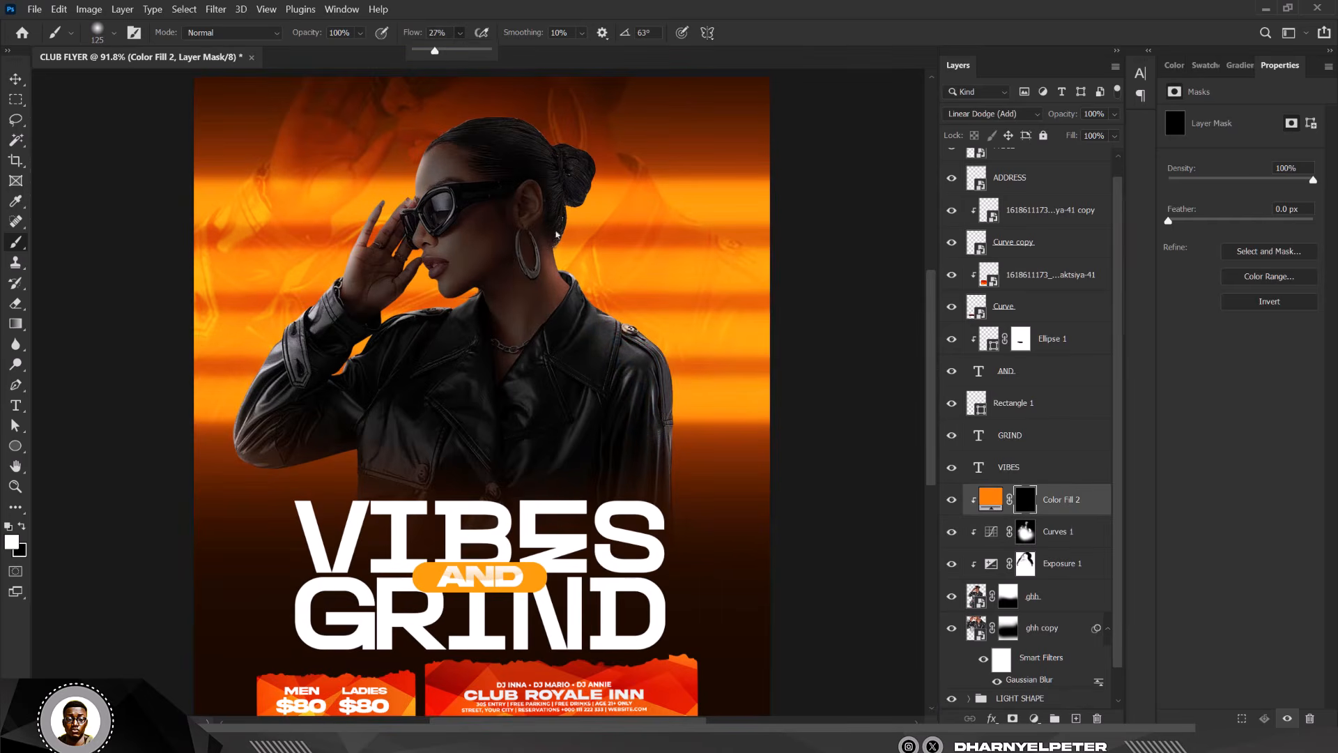
scroll(666, 347, "up", 1)
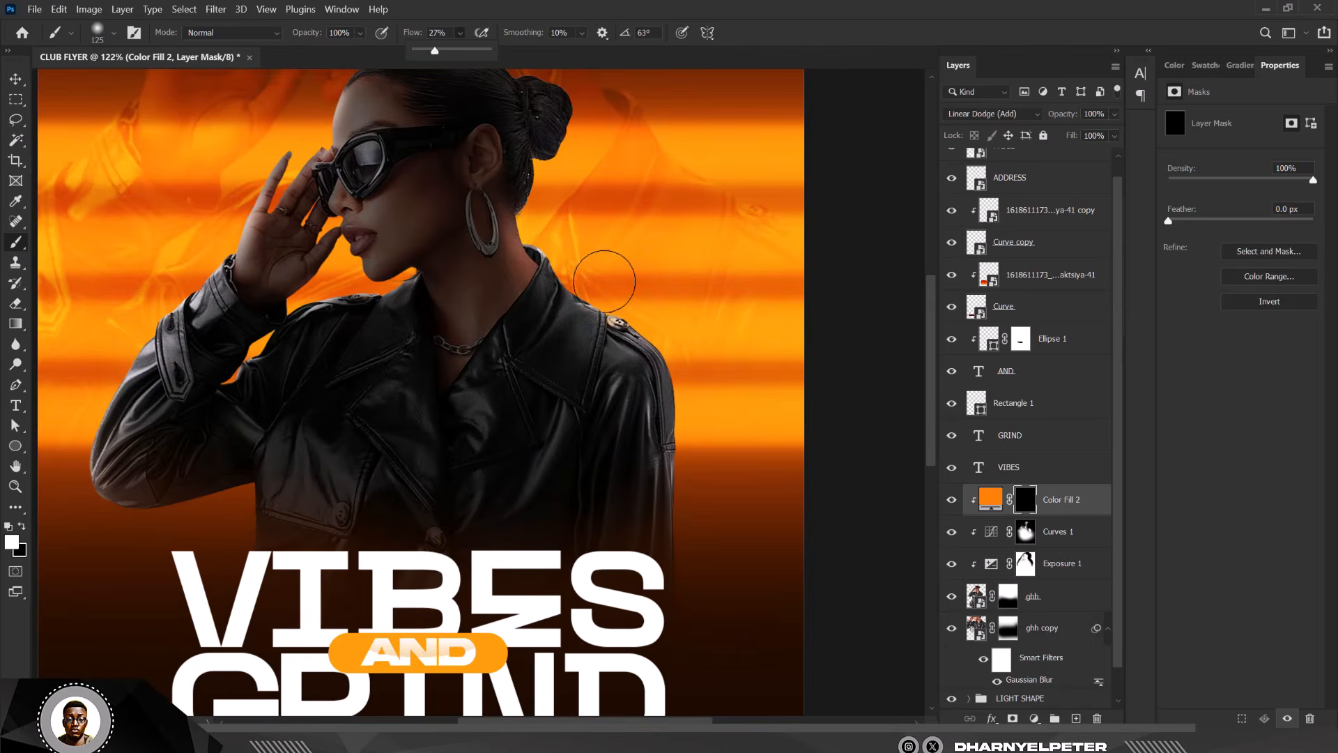
key("Escape")
key("bracketright")
key("bracketright")
key("bracketright")
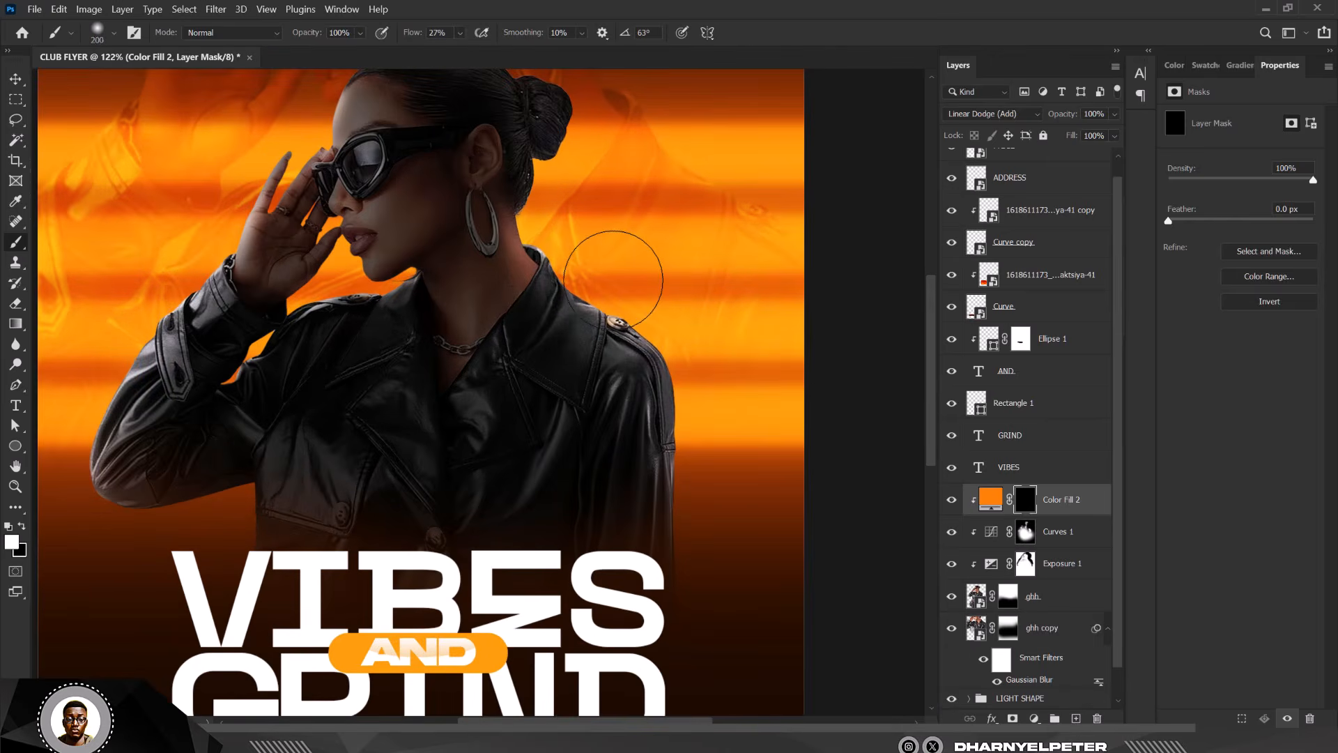
key("bracketleft")
key("bracketleft")
key("bracketleft")
key("bracketleft")
key("bracketleft")
mouse_move(529, 226)
left_mouse_down()
mouse_move(532, 257)
mouse_move(524, 240)
mouse_move(569, 283)
left_mouse_up()
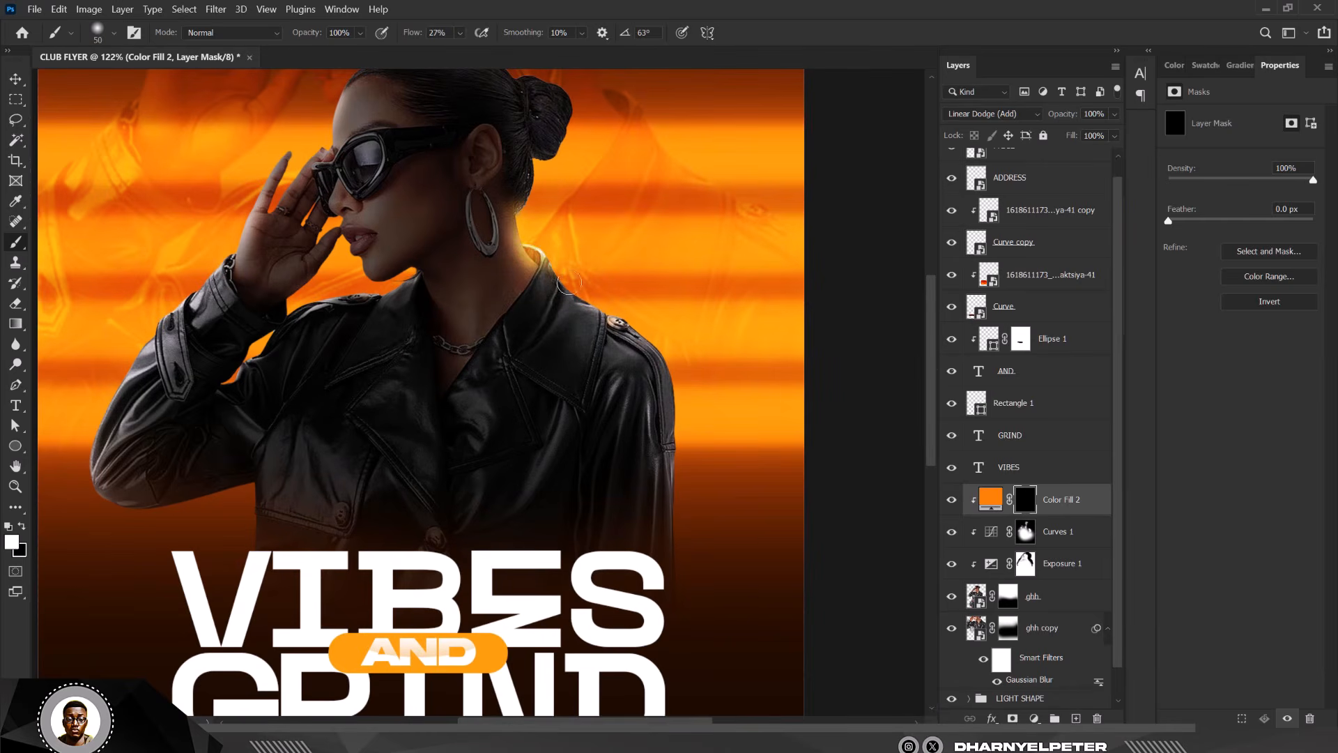
mouse_move(620, 325)
left_mouse_down()
mouse_move(647, 346)
mouse_move(586, 288)
mouse_move(652, 355)
mouse_move(691, 539)
left_mouse_up()
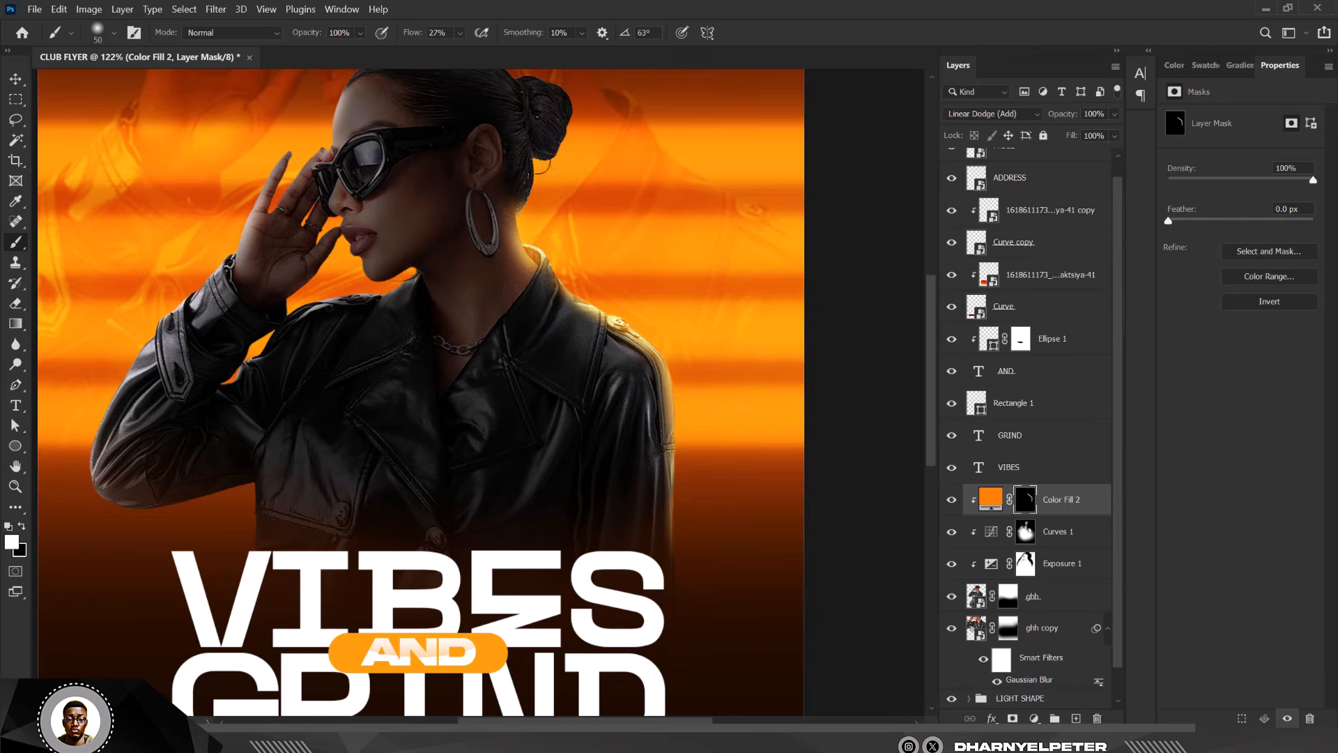
Continue the orange rim light on the Color Fill 2 mask along the nape of the neck up towards the hair bun.
mouse_move(535, 187)
left_mouse_down()
mouse_move(592, 129)
mouse_move(591, 107)
left_mouse_up()
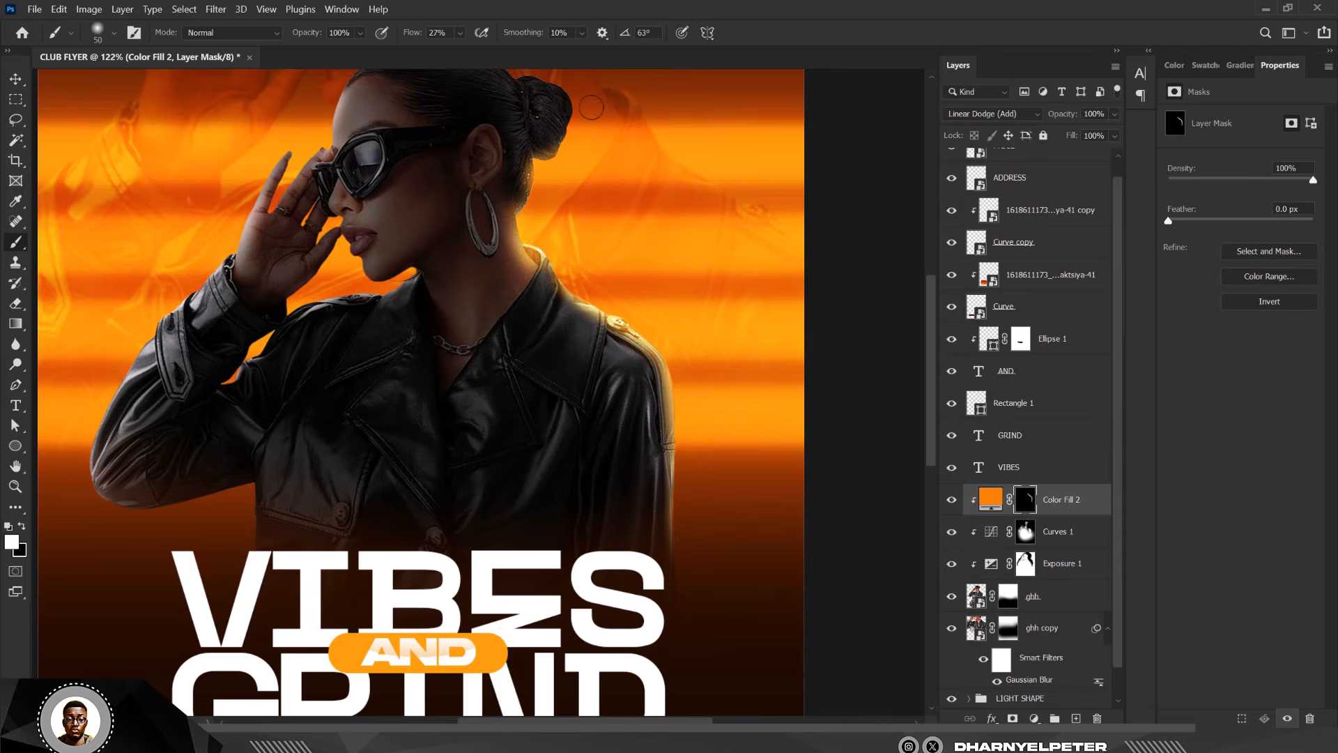
scroll(654, 240, "down", 3)
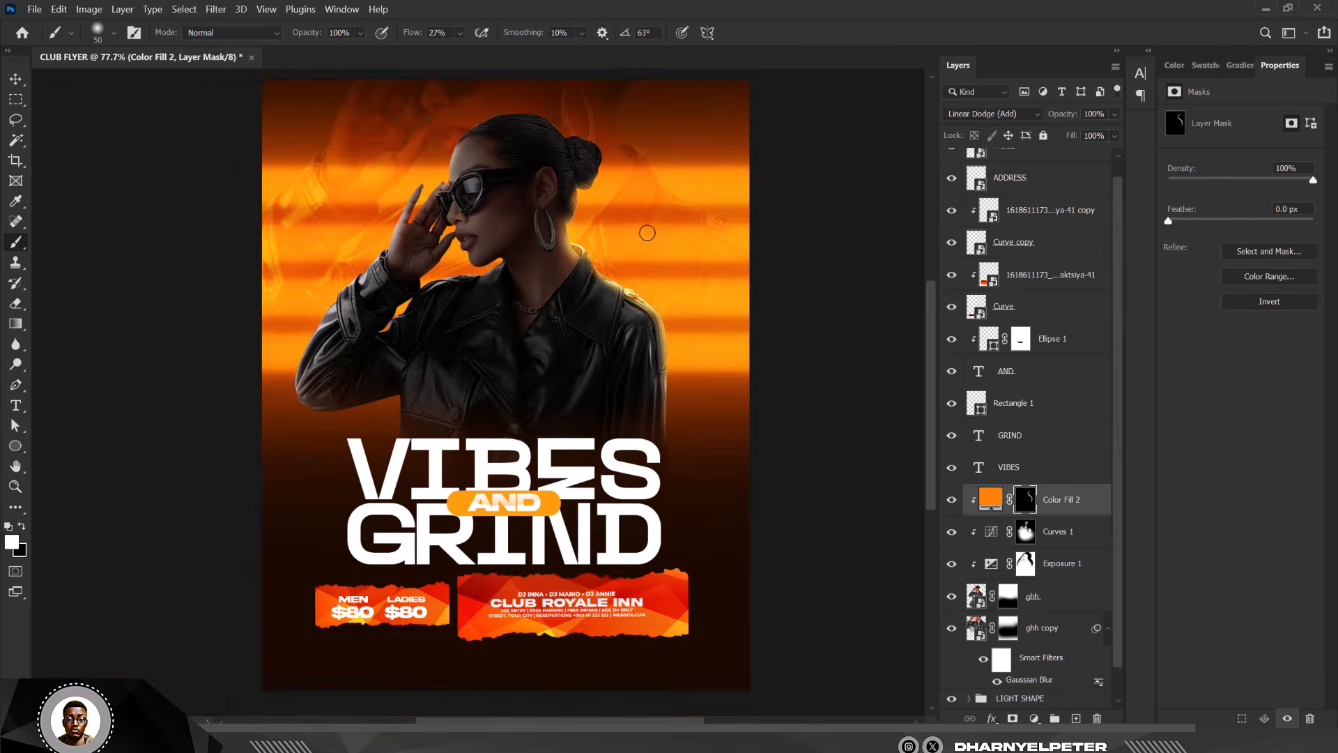
scroll(652, 171, "up", 1)
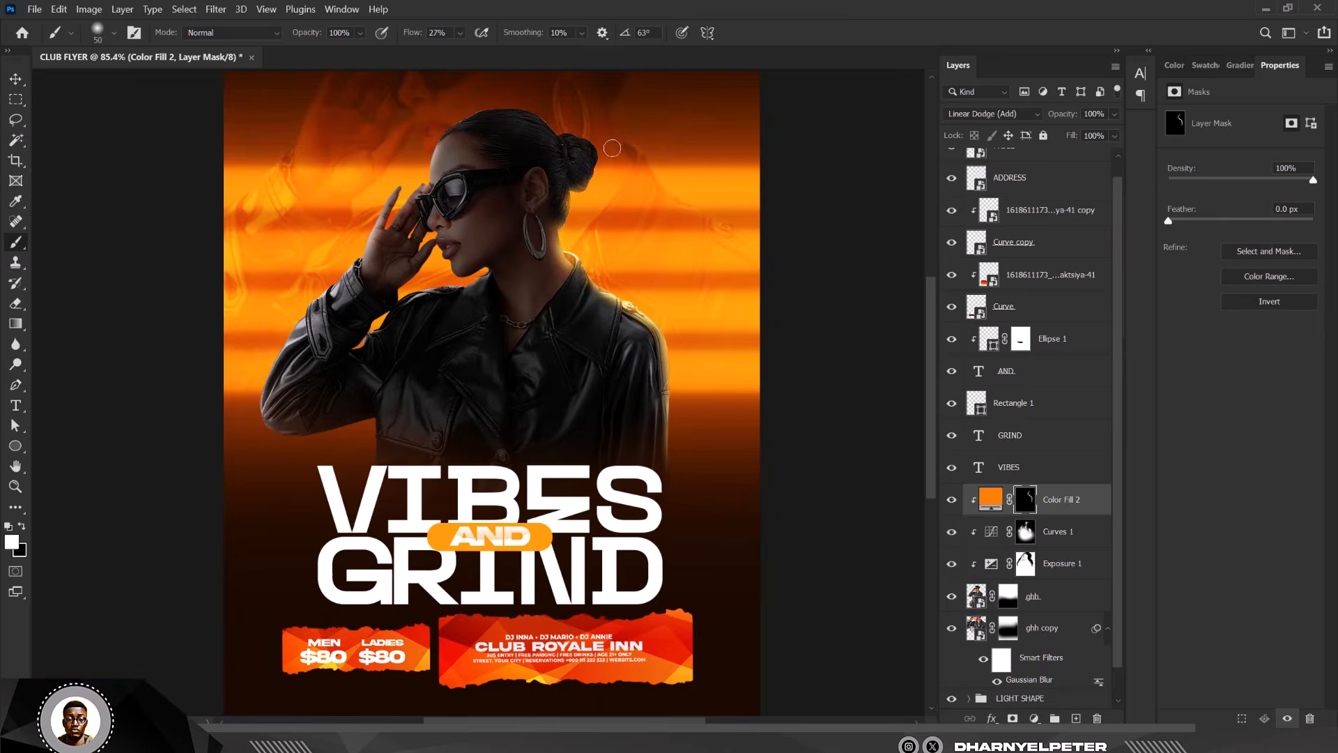
scroll(613, 144, "up", 6)
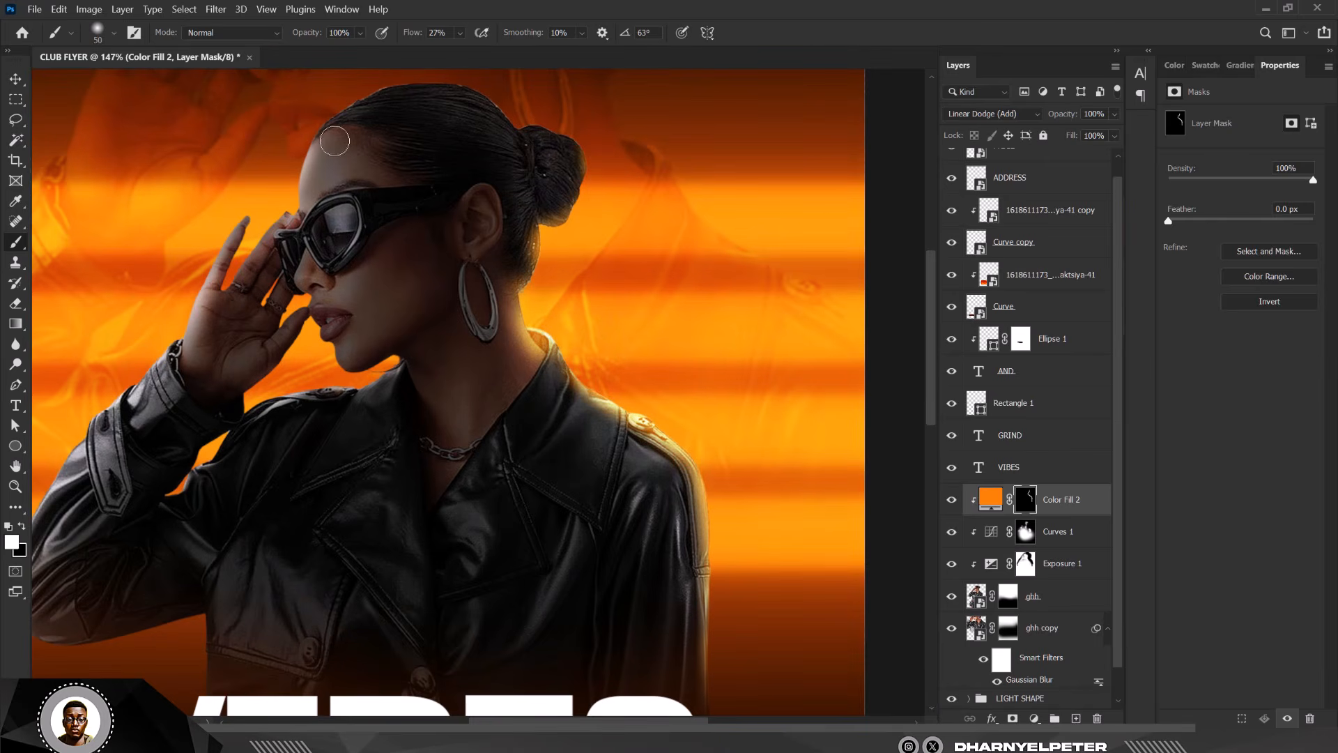
scroll(502, 426, "down", 3)
scroll(495, 245, "up", 2)
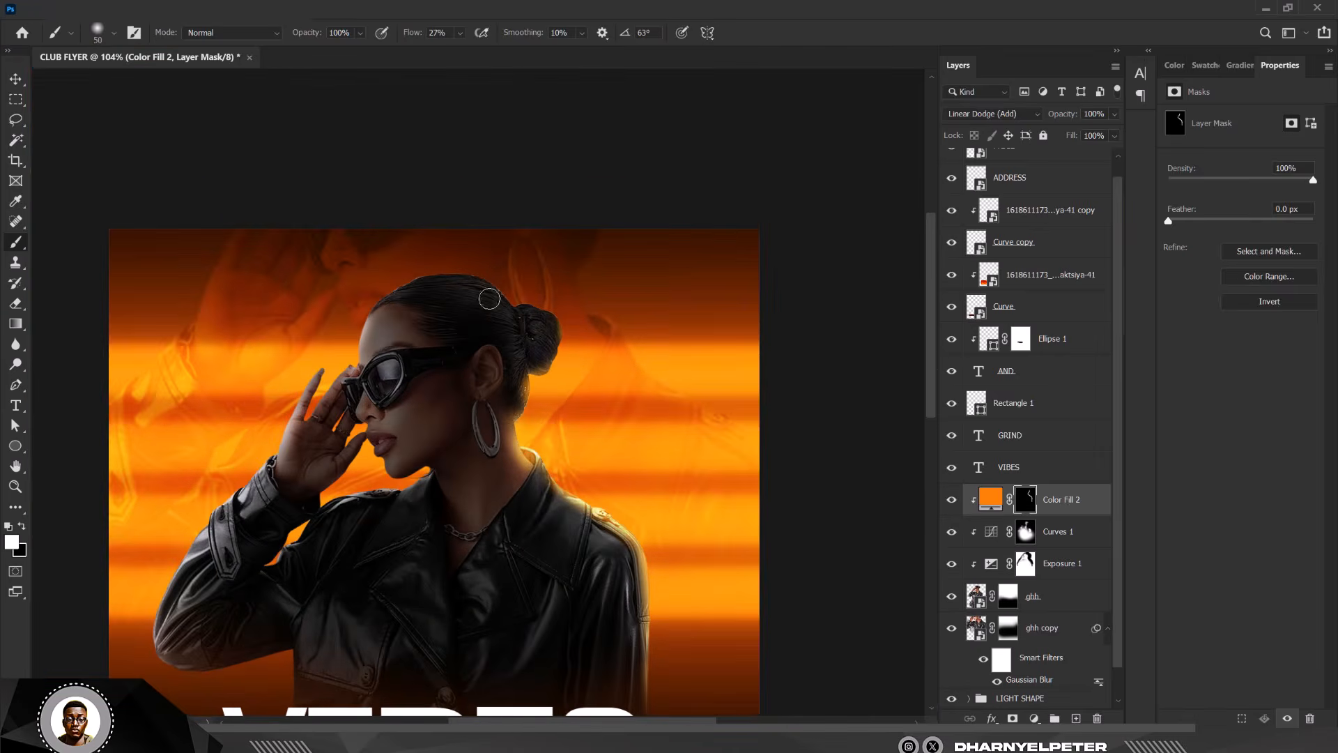
Paint orange rim light on the Color Fill 2 mask along the hair bun and over the top of the head to the forehead.
scroll(498, 278, "up", 1)
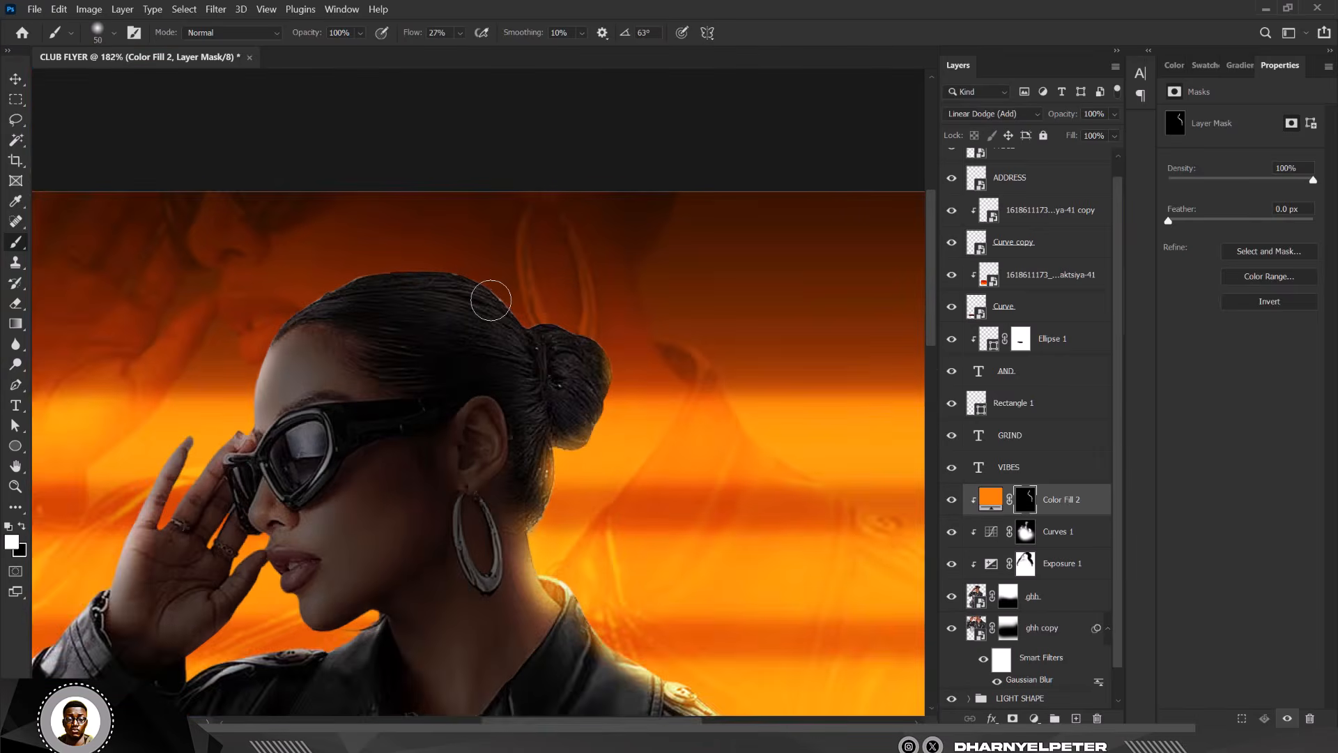
scroll(487, 299, "up", 2)
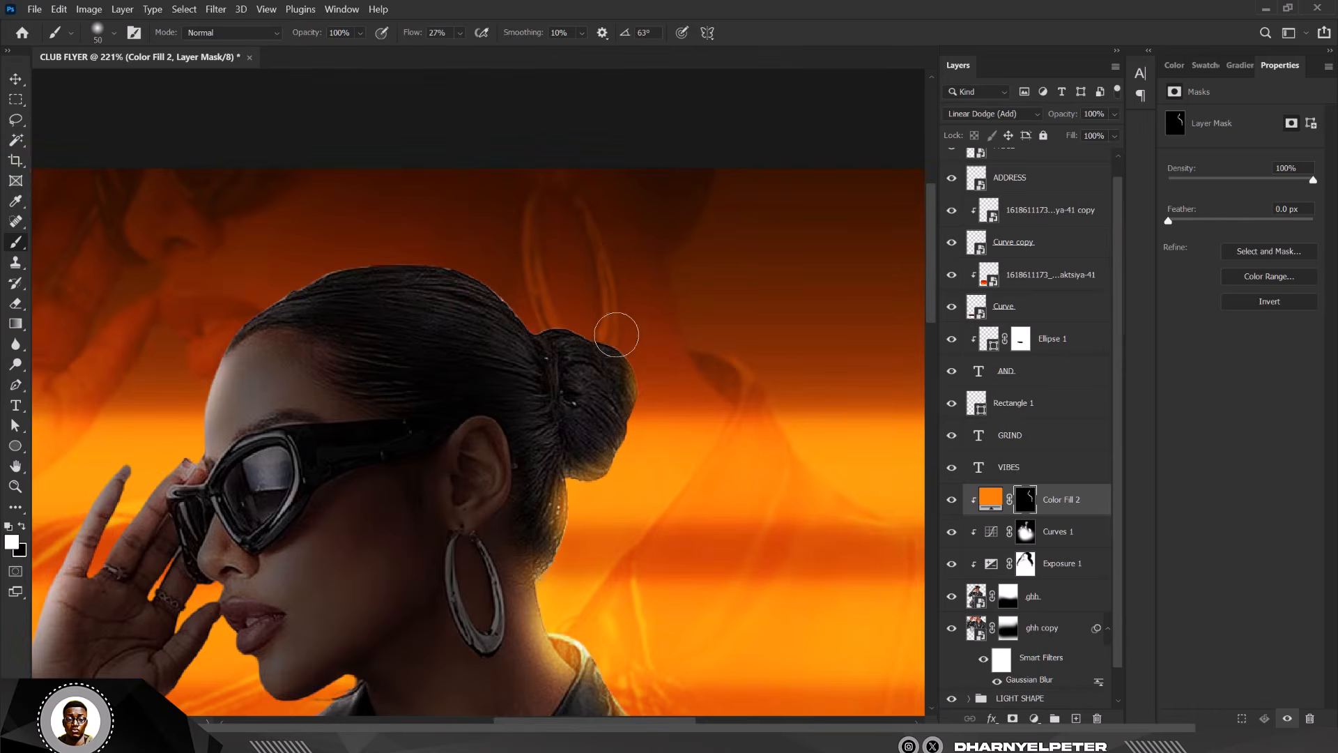
mouse_move(596, 333)
left_mouse_down()
mouse_move(496, 278)
mouse_move(355, 247)
mouse_move(253, 289)
mouse_move(179, 338)
left_mouse_up()
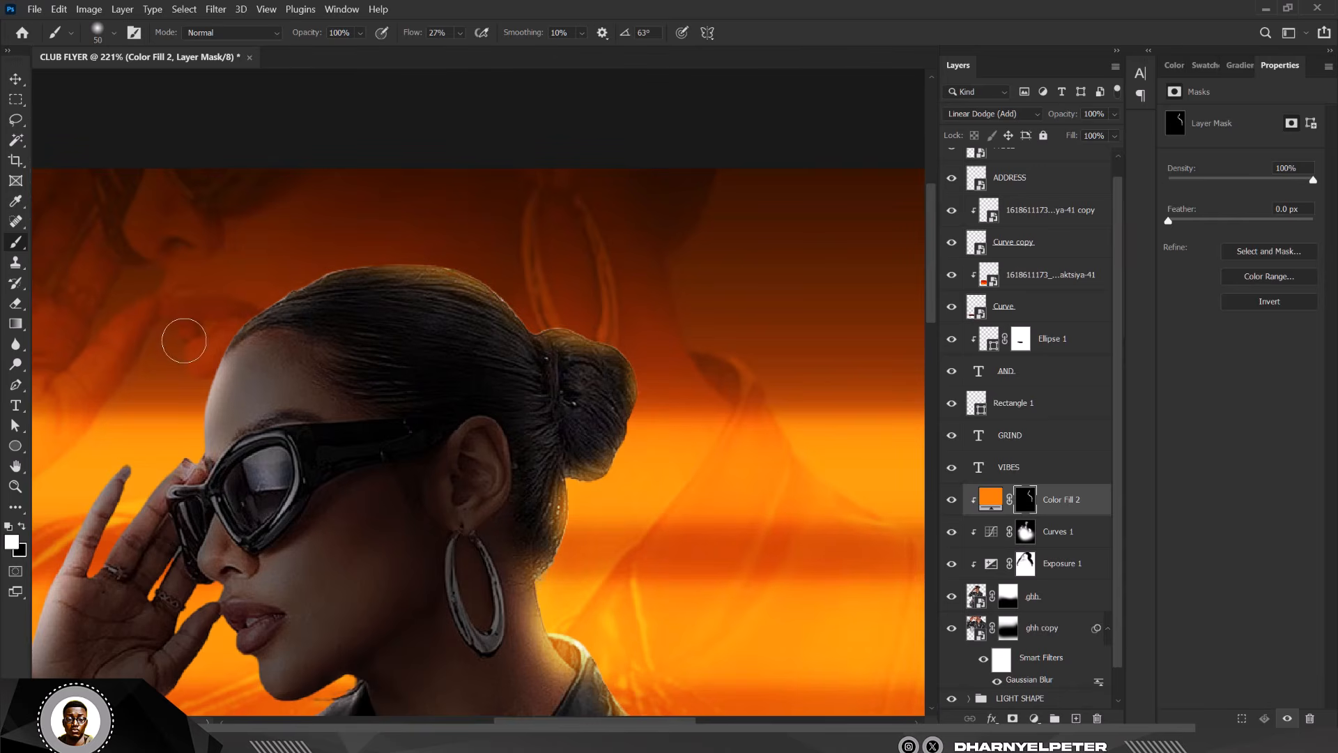
scroll(648, 276, "down", 6)
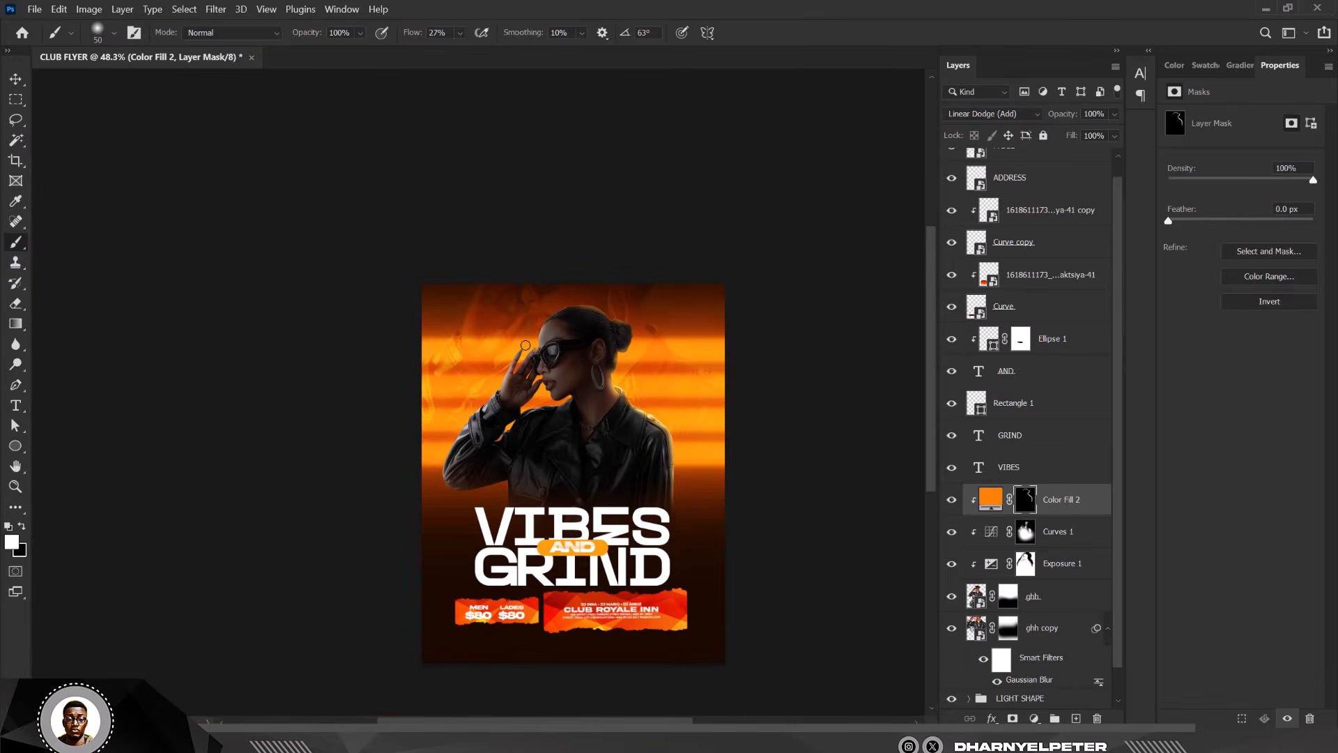
scroll(526, 345, "up", 3)
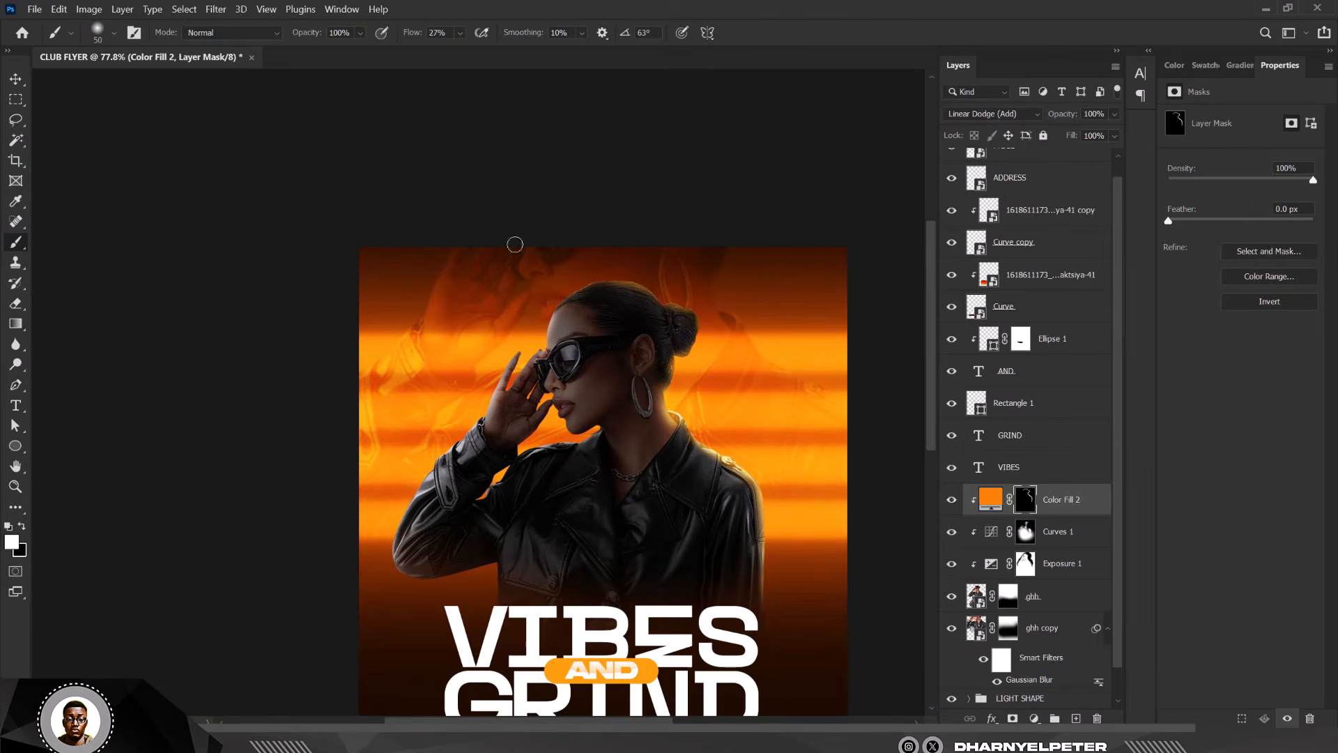
scroll(552, 298, "up", 4)
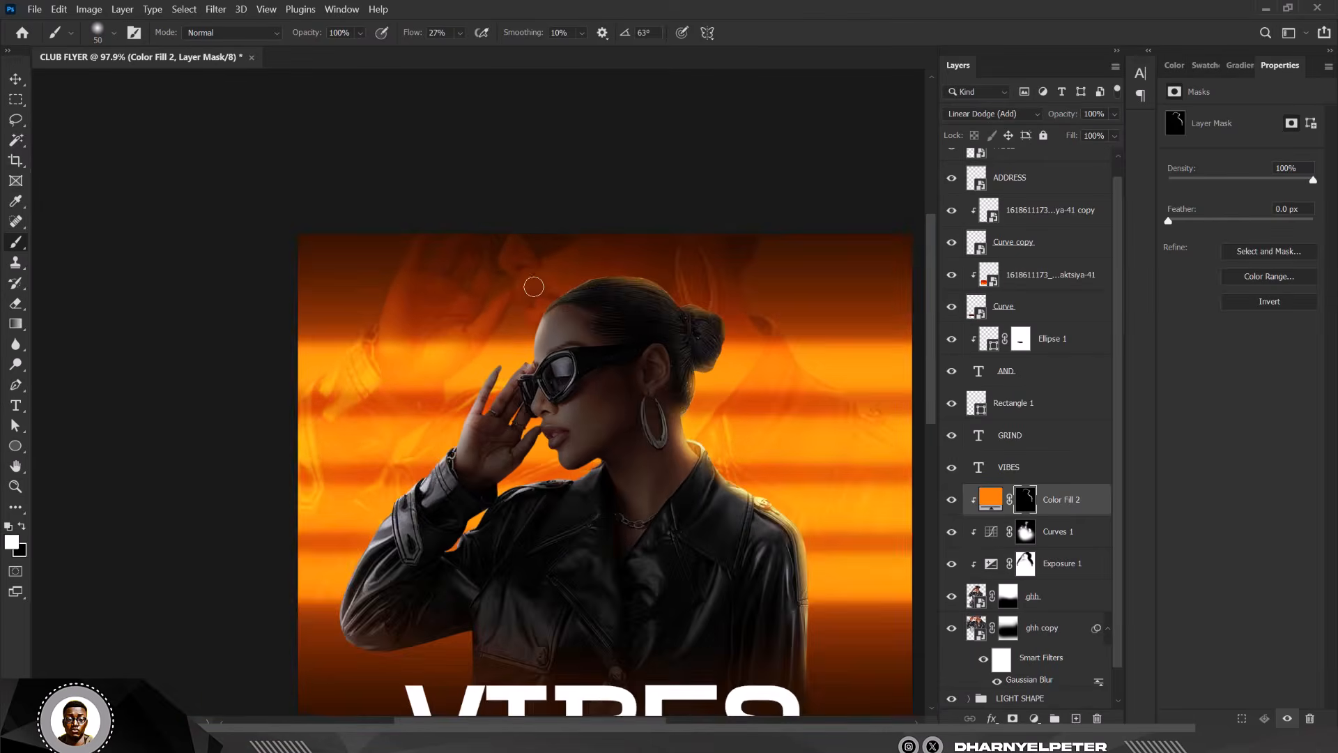
scroll(533, 296, "down", 4)
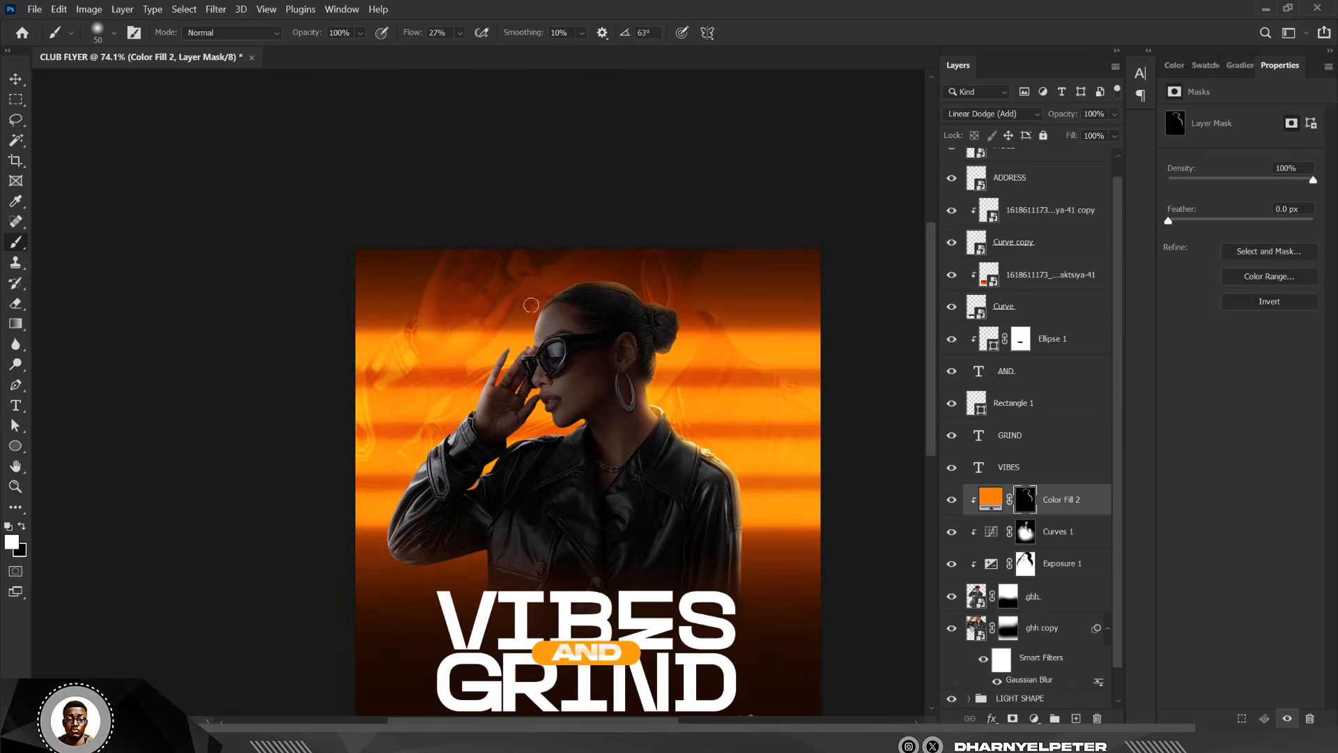
Set the brush to 90 px at 1% flow and brush a faint orange glow over the model on the Color Fill 2 mask.
left_click(460, 33)
scroll(547, 403, "up", 3)
left_click(547, 391)
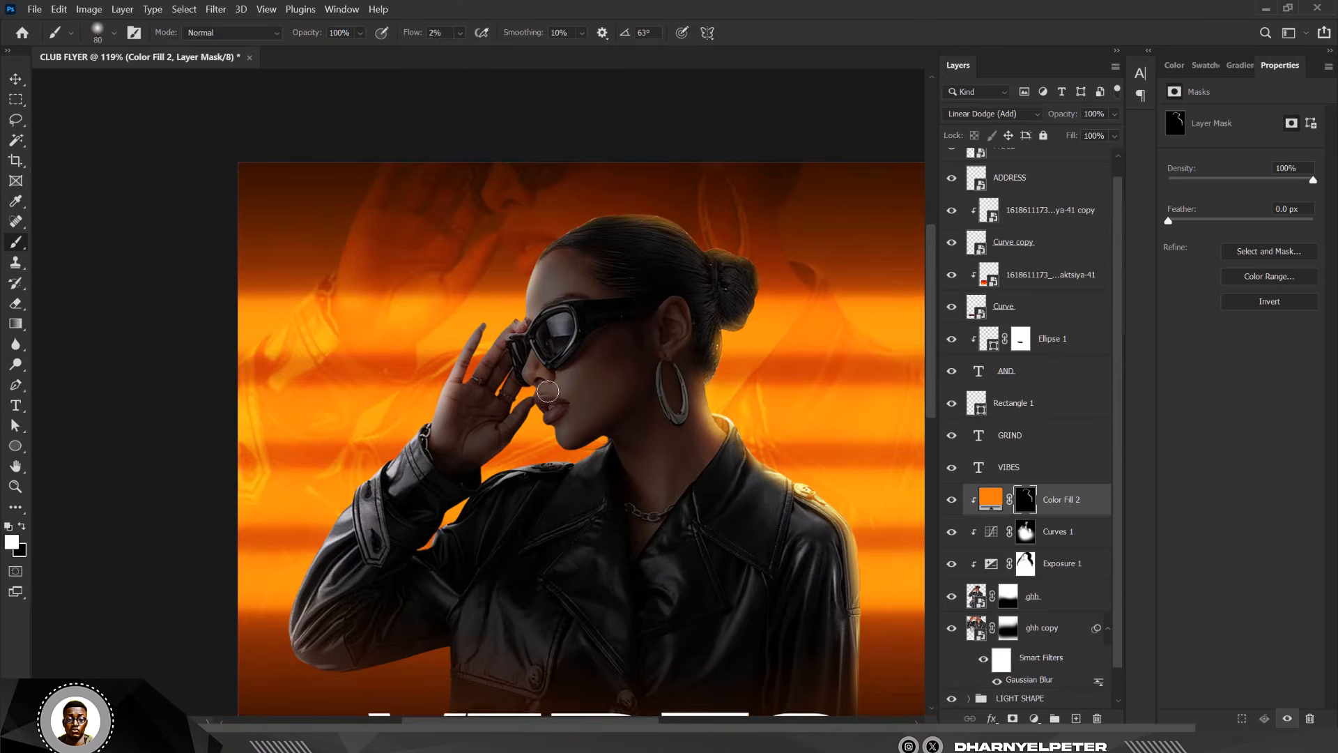
key("bracketright")
key("bracketright")
key("bracketright")
key("bracketright")
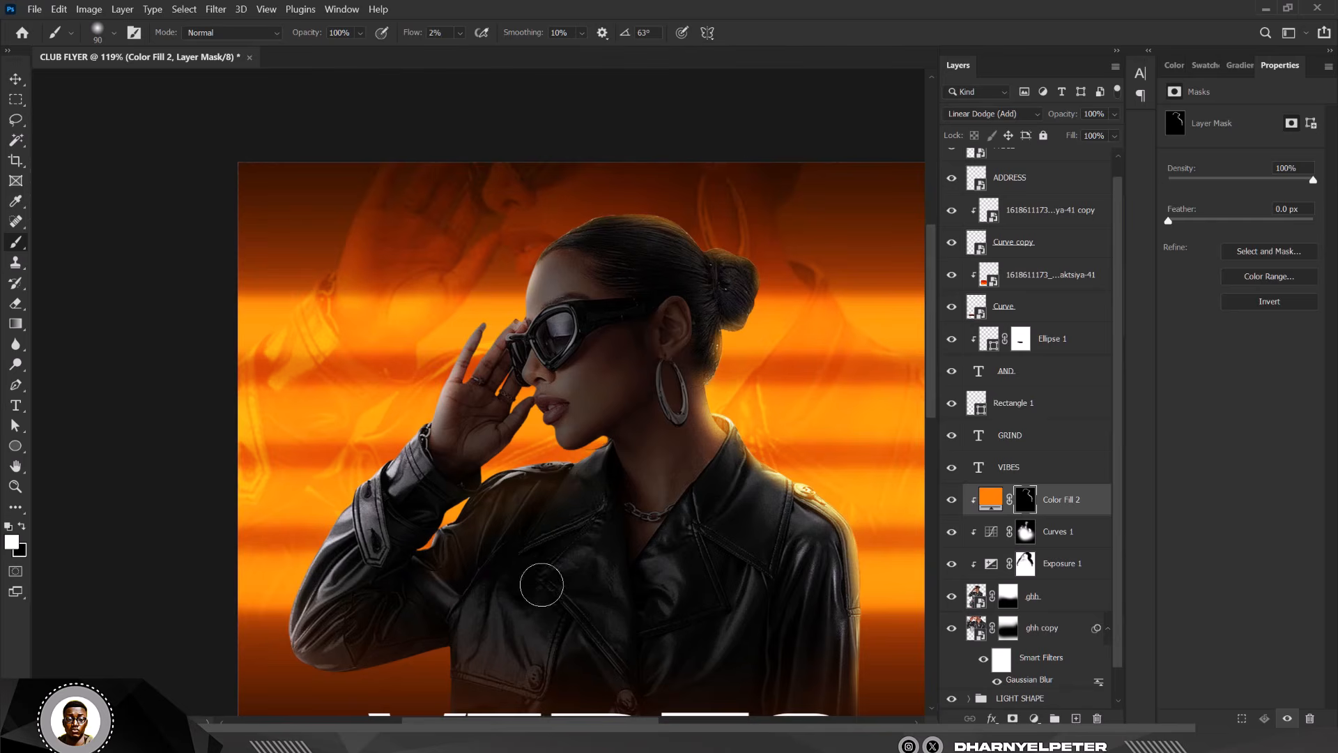
left_click(460, 33)
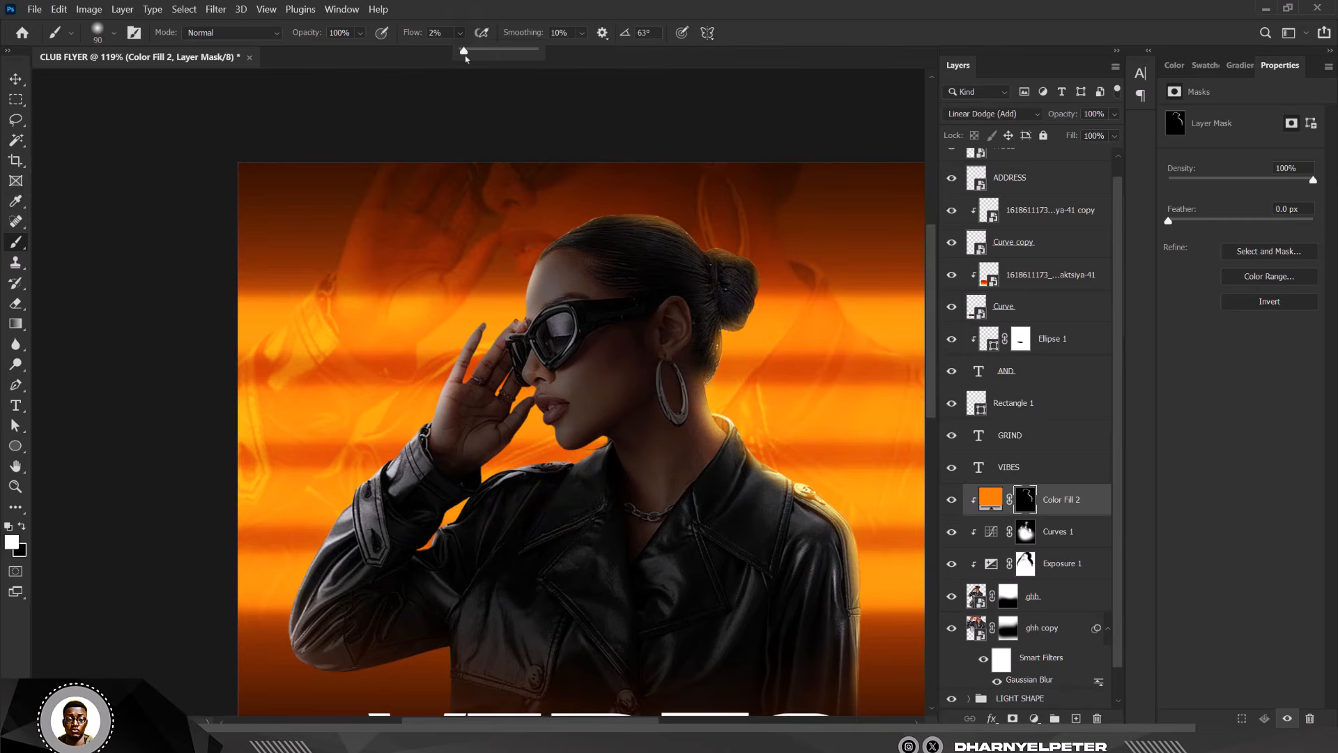
left_click(543, 252)
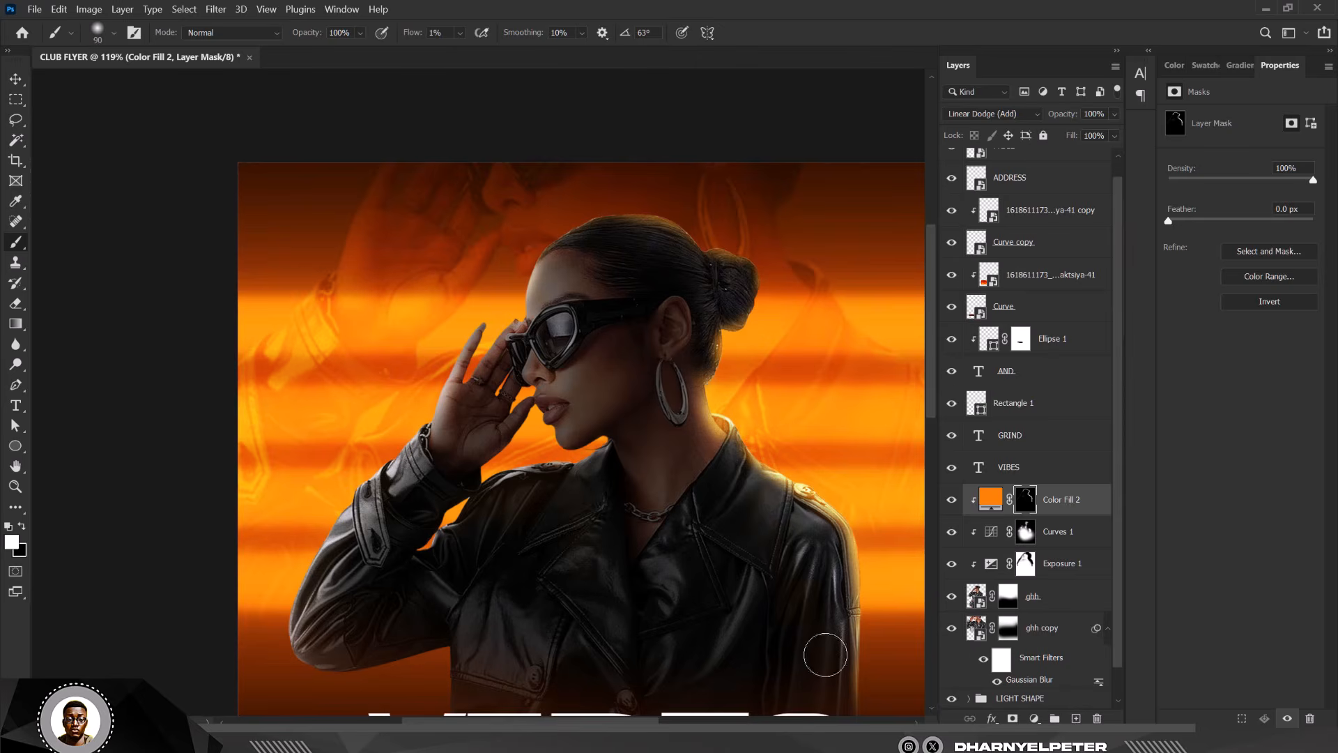
Examine the orange glow on the model's face, hair and jacket, both close up and within the whole flyer.
scroll(792, 501, "down", 3)
scroll(746, 397, "up", 3)
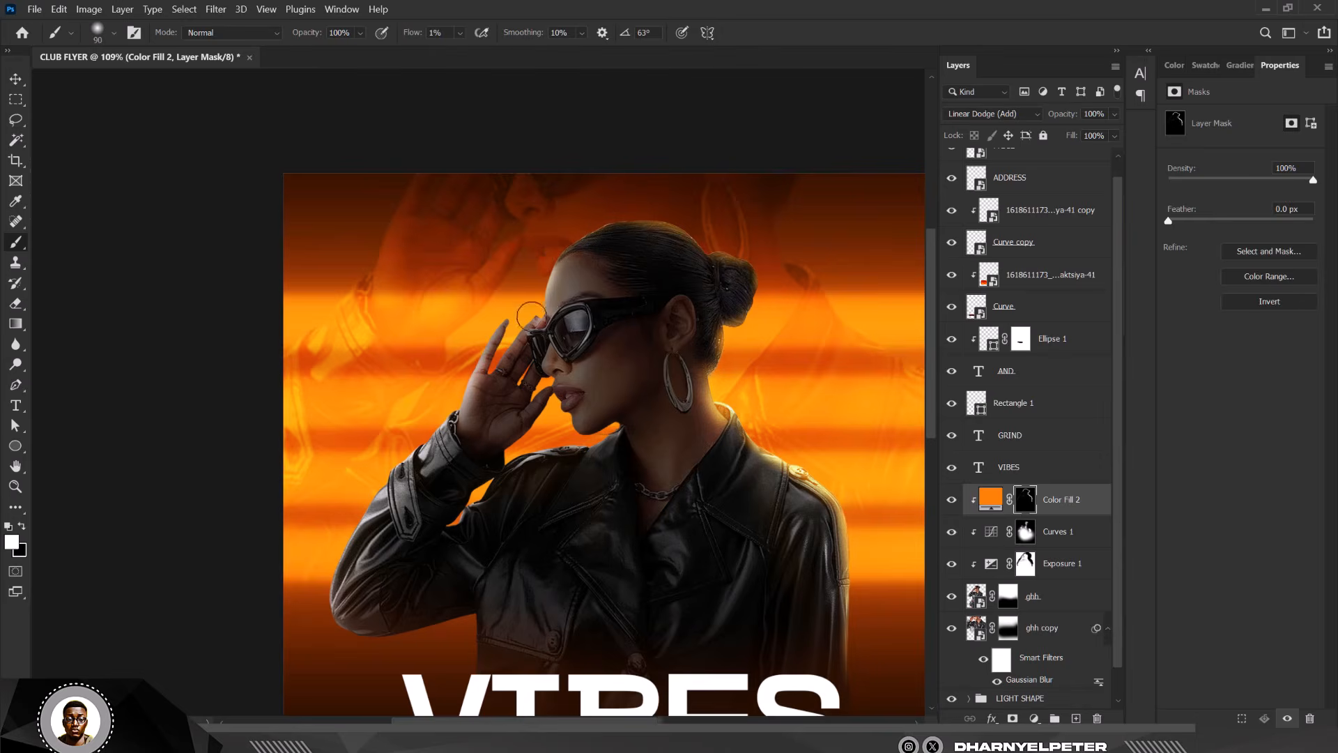
scroll(531, 321, "down", 3)
scroll(527, 400, "up", 2)
scroll(527, 401, "up", 2)
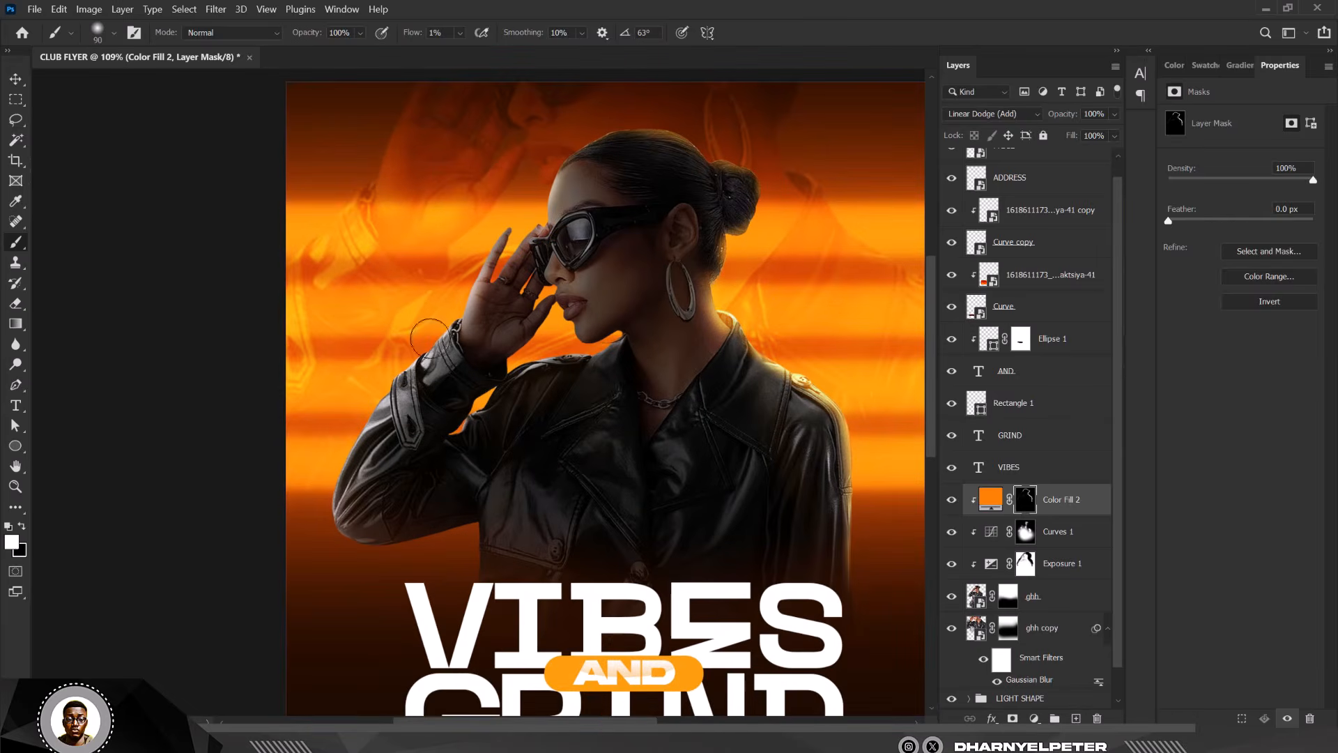
scroll(490, 268, "down", 3)
scroll(490, 269, "up", 1)
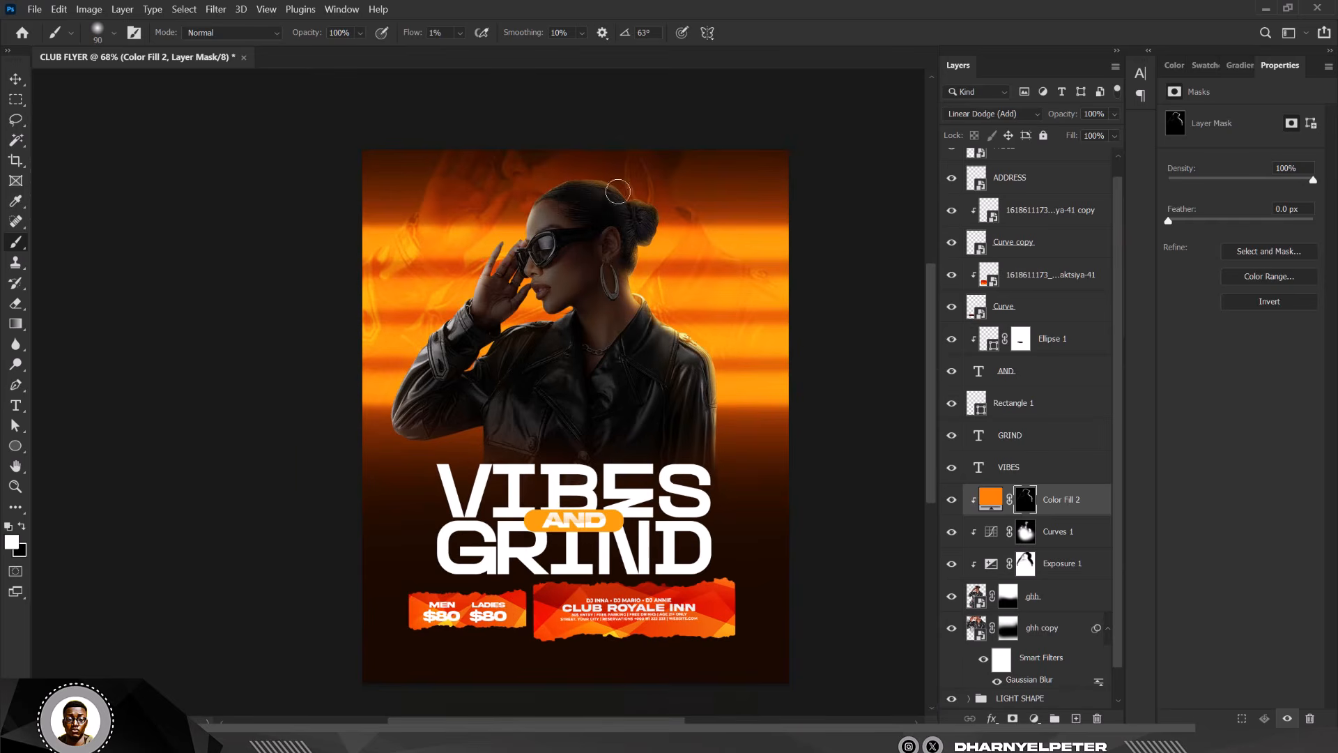
scroll(617, 191, "up", 3)
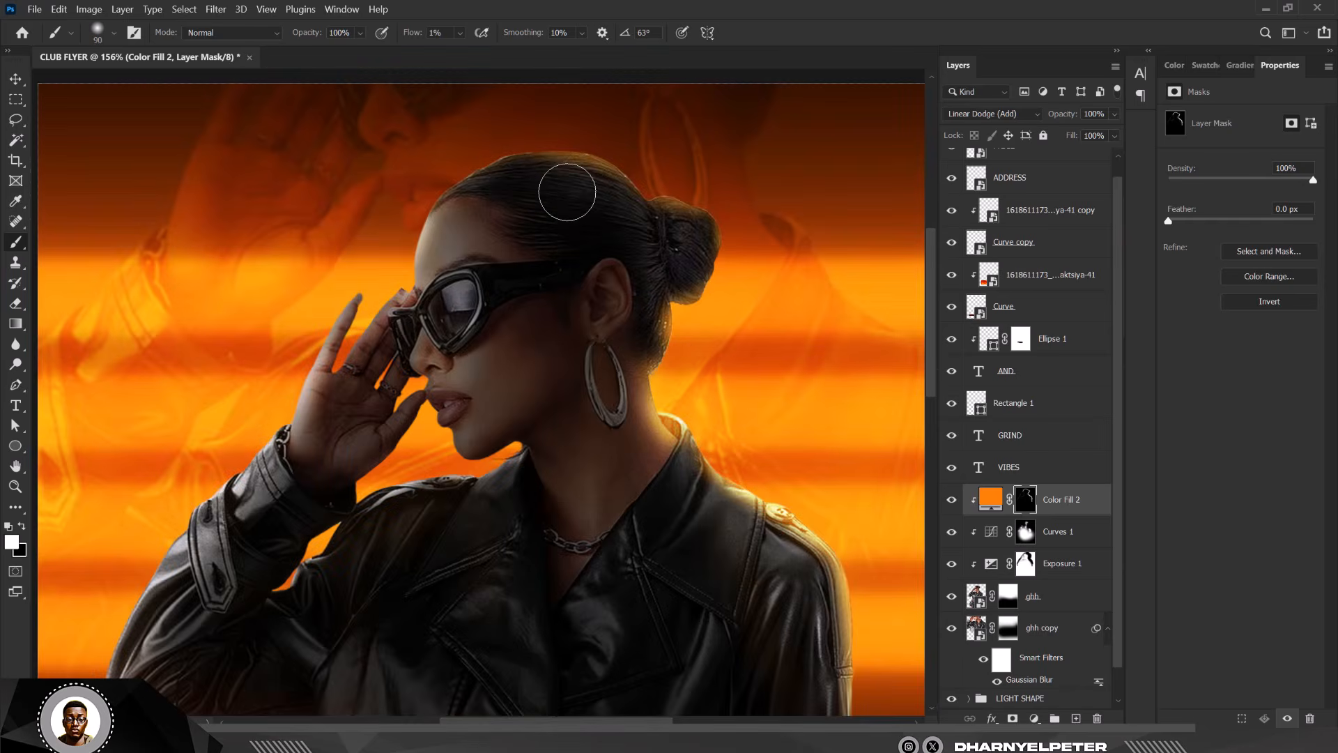
Switch the brush to black and soften the orange rim light along the top of the hair on the Color Fill 2 mask.
key("x")
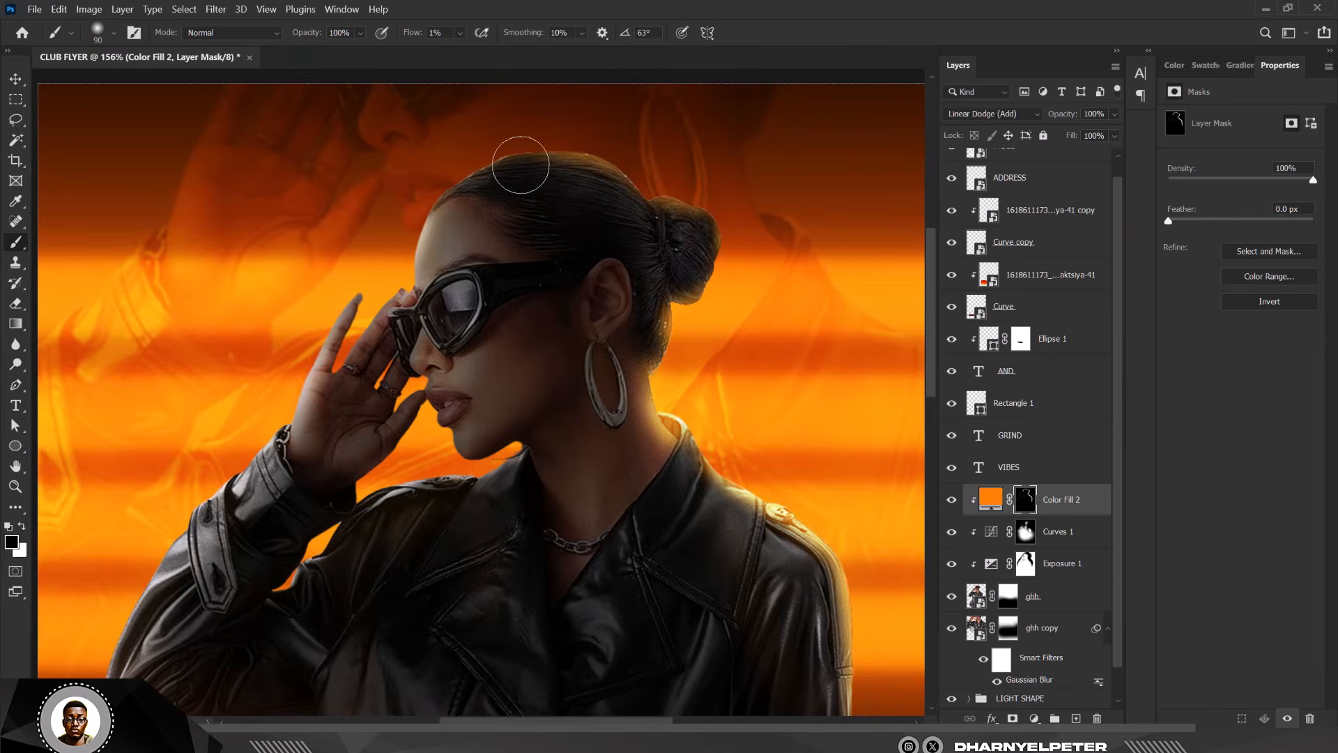
mouse_move(520, 166)
left_mouse_down()
mouse_move(594, 200)
mouse_move(612, 191)
mouse_move(548, 159)
mouse_move(610, 196)
mouse_move(552, 147)
left_mouse_up()
scroll(588, 239, "down", 5)
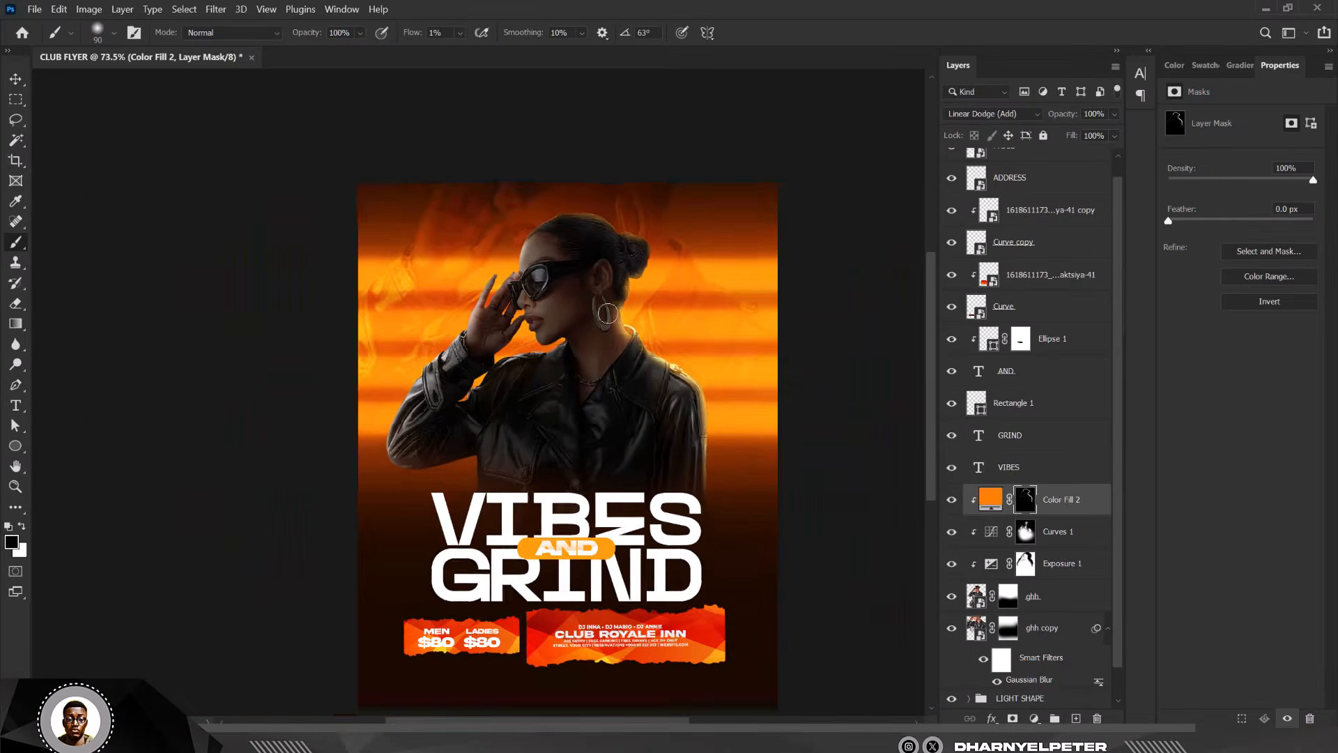
scroll(649, 380, "up", 2)
scroll(689, 404, "down", 3)
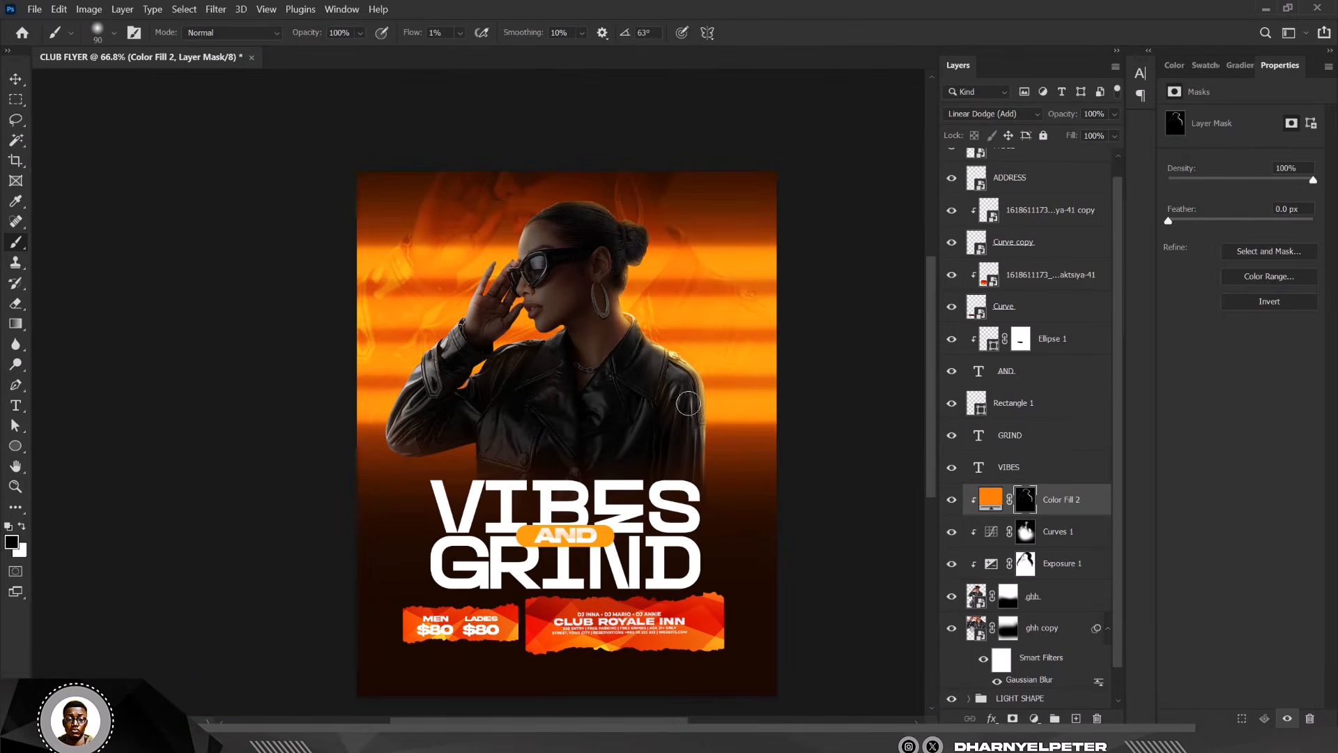
Compare the flyer with and without Color Fill 2 and lower that layer's opacity to 67%.
left_click(950, 501)
left_click(950, 501)
left_click(1094, 508)
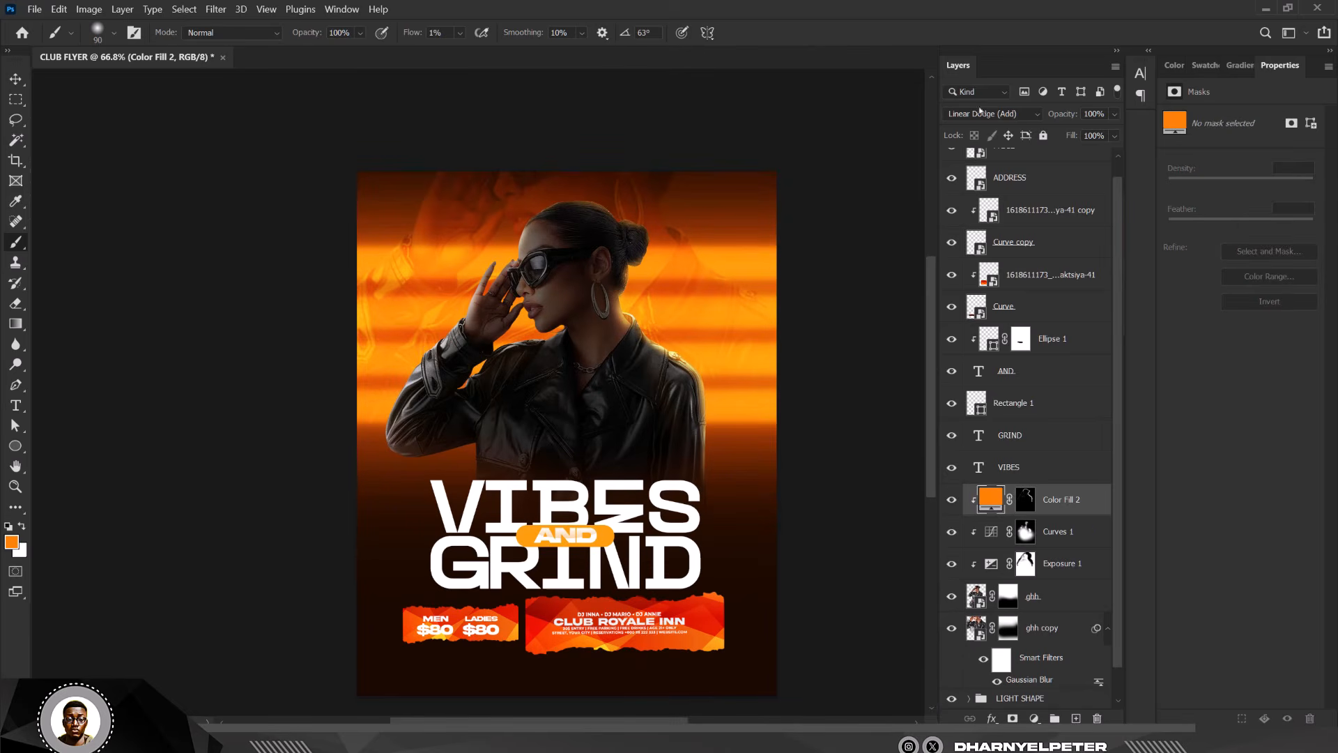
left_click(1114, 114)
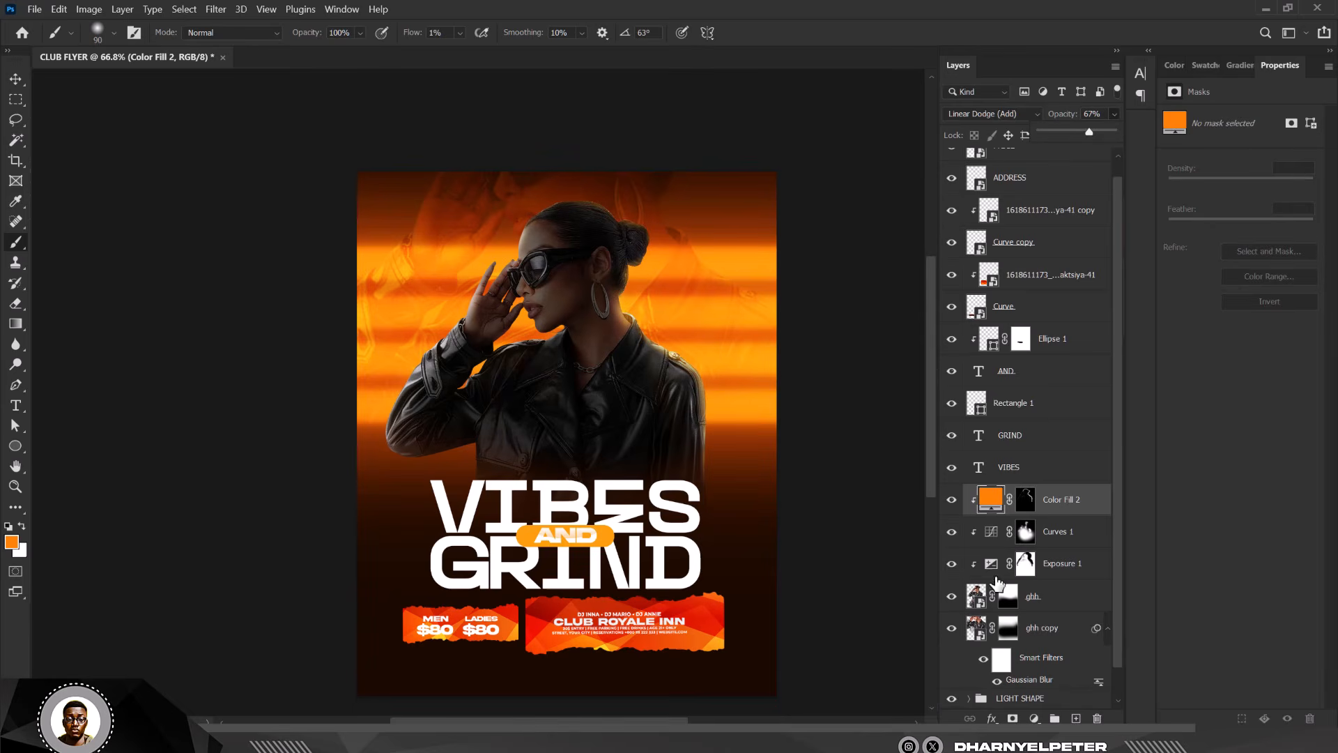
Set the Exposure 1 adjustment's exposure to -2.70 and compare the model with and without it.
left_click(1025, 564)
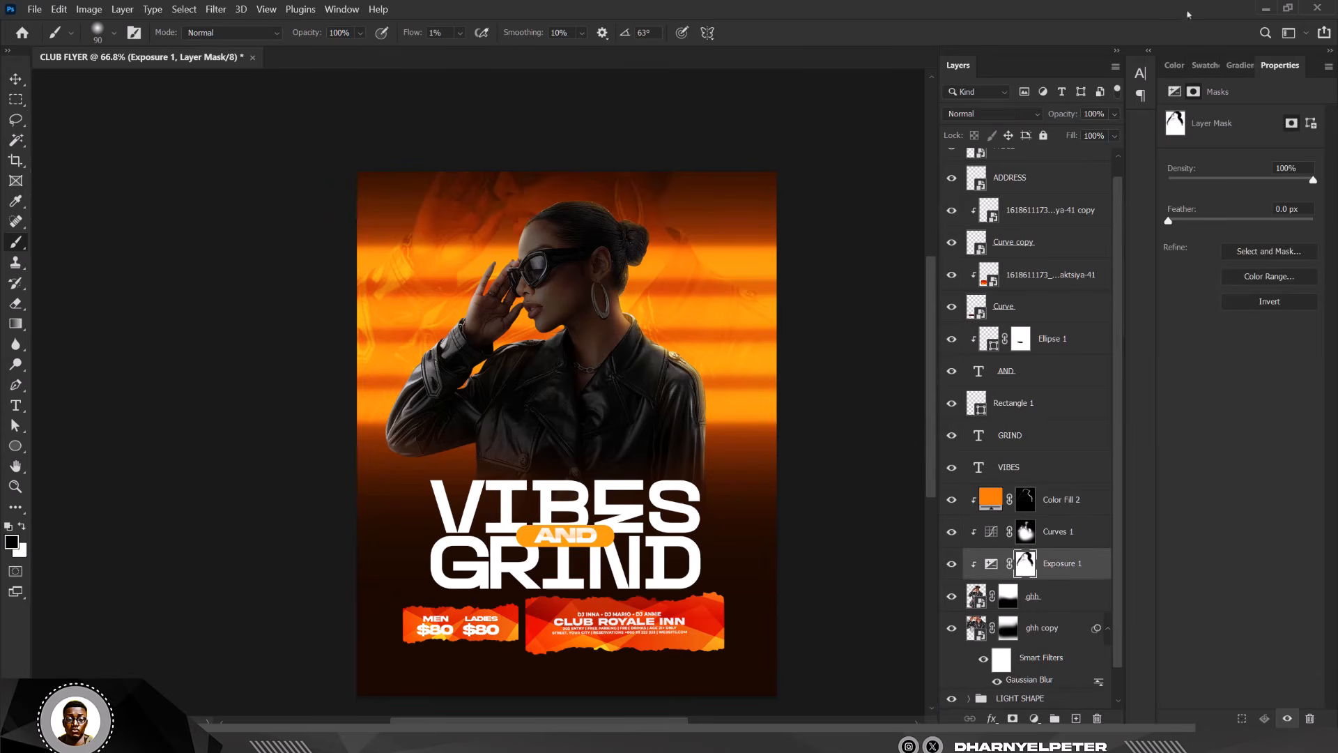
left_click(988, 566)
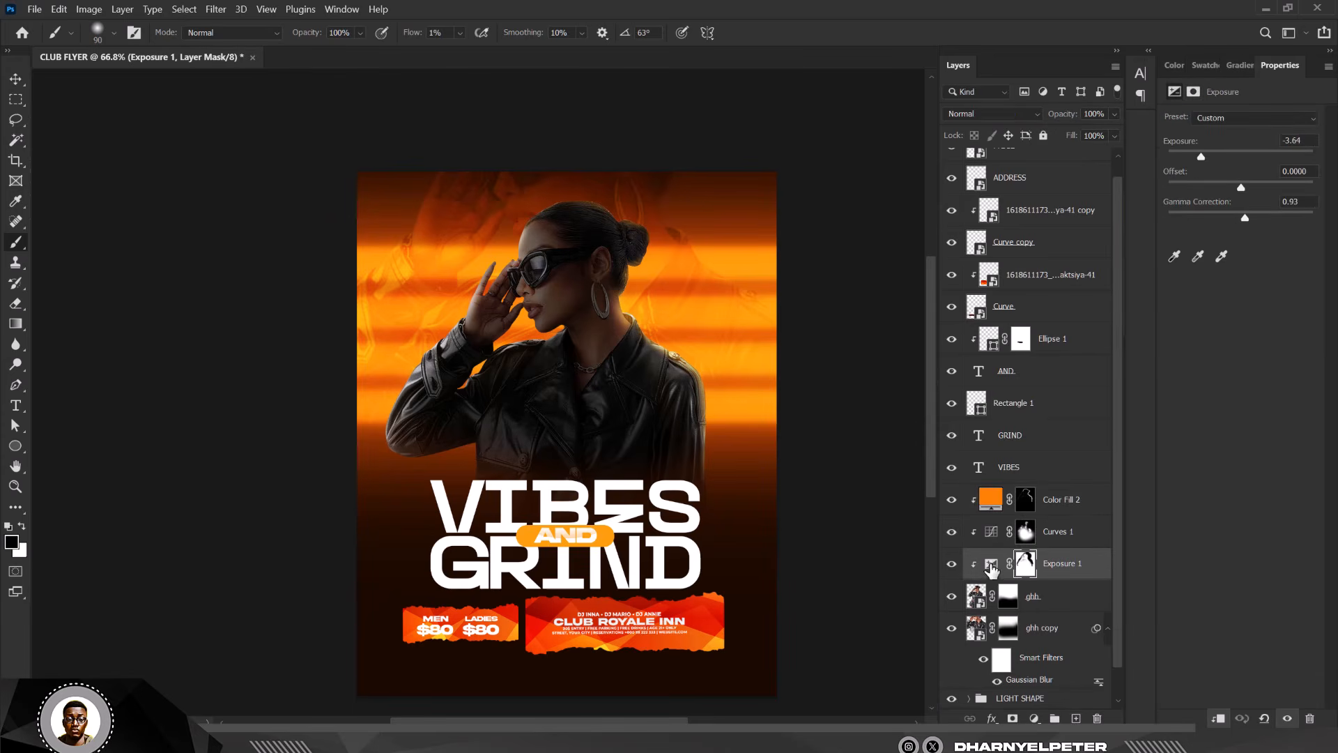
left_click_drag(1200, 159, 1201, 159)
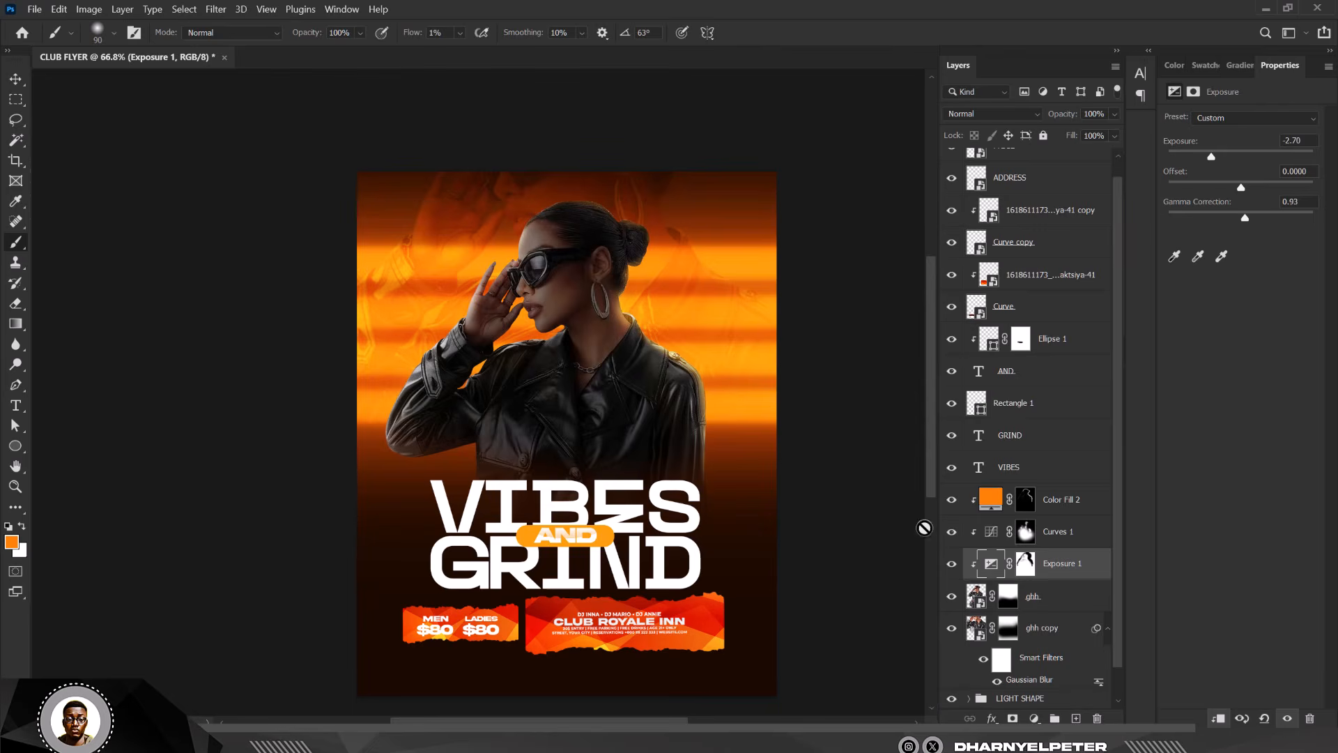
left_click(954, 565)
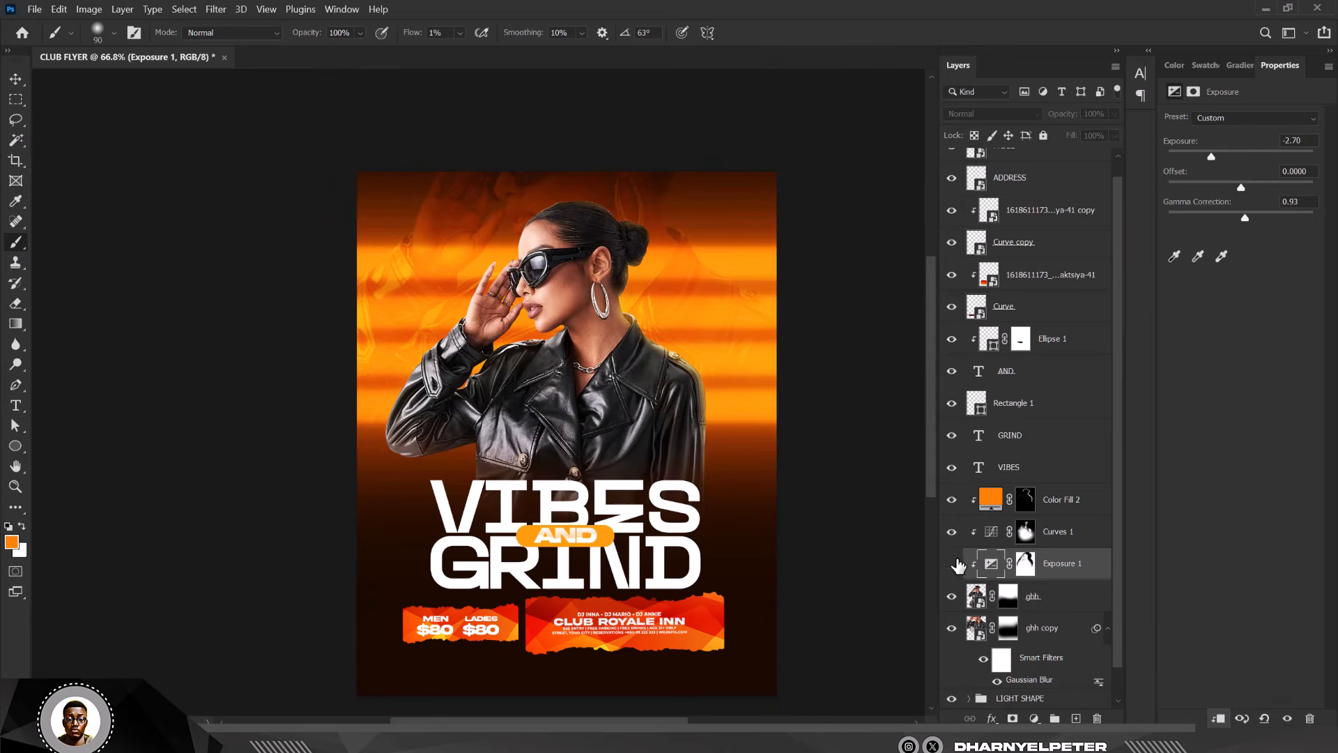
left_click(952, 564)
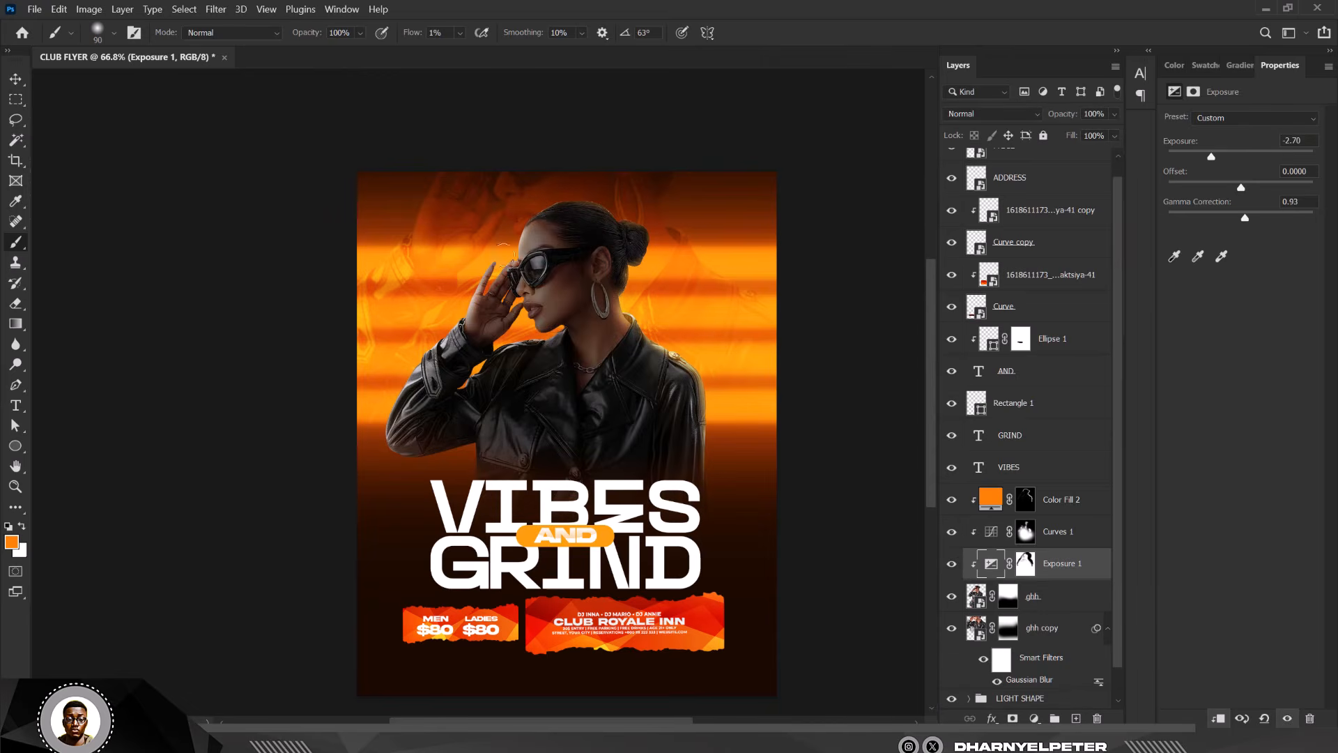
scroll(502, 255, "down", 4)
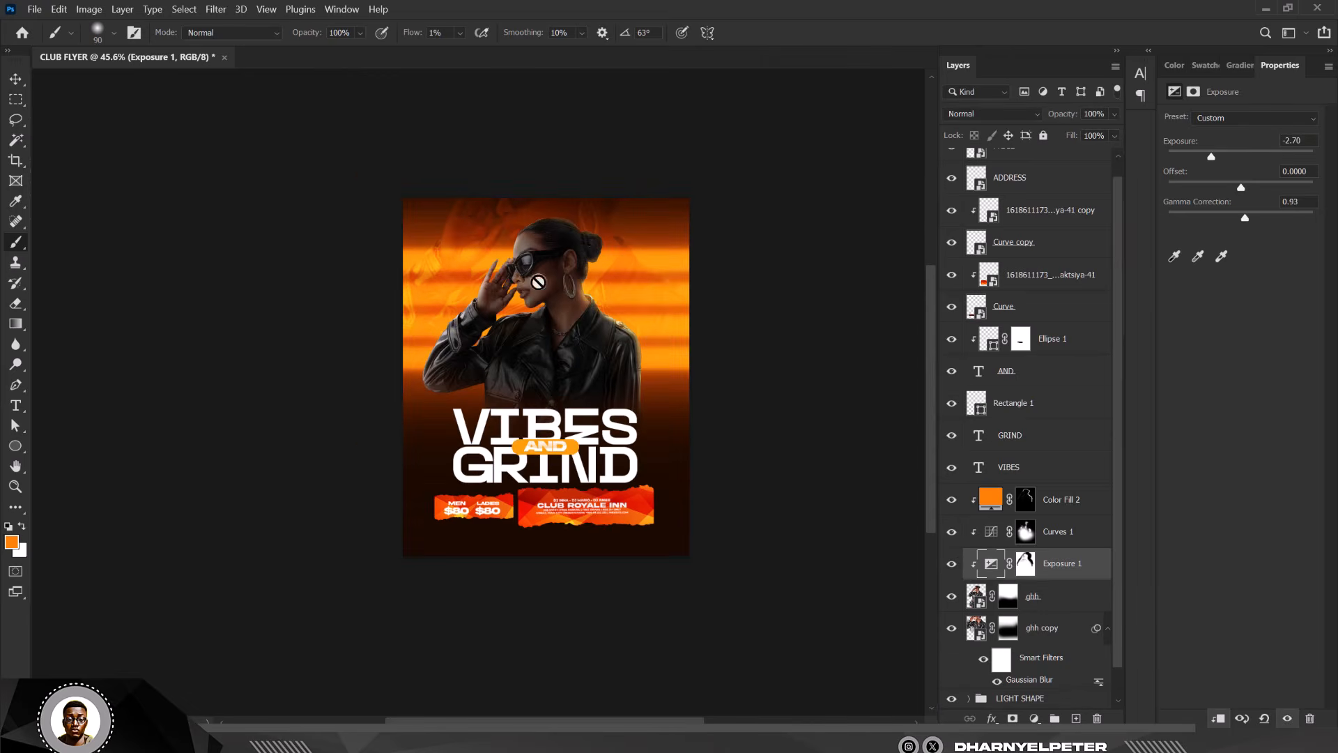
Add a Color Balance adjustment above Color Fill 2 and clip it to the model.
left_click(1087, 502)
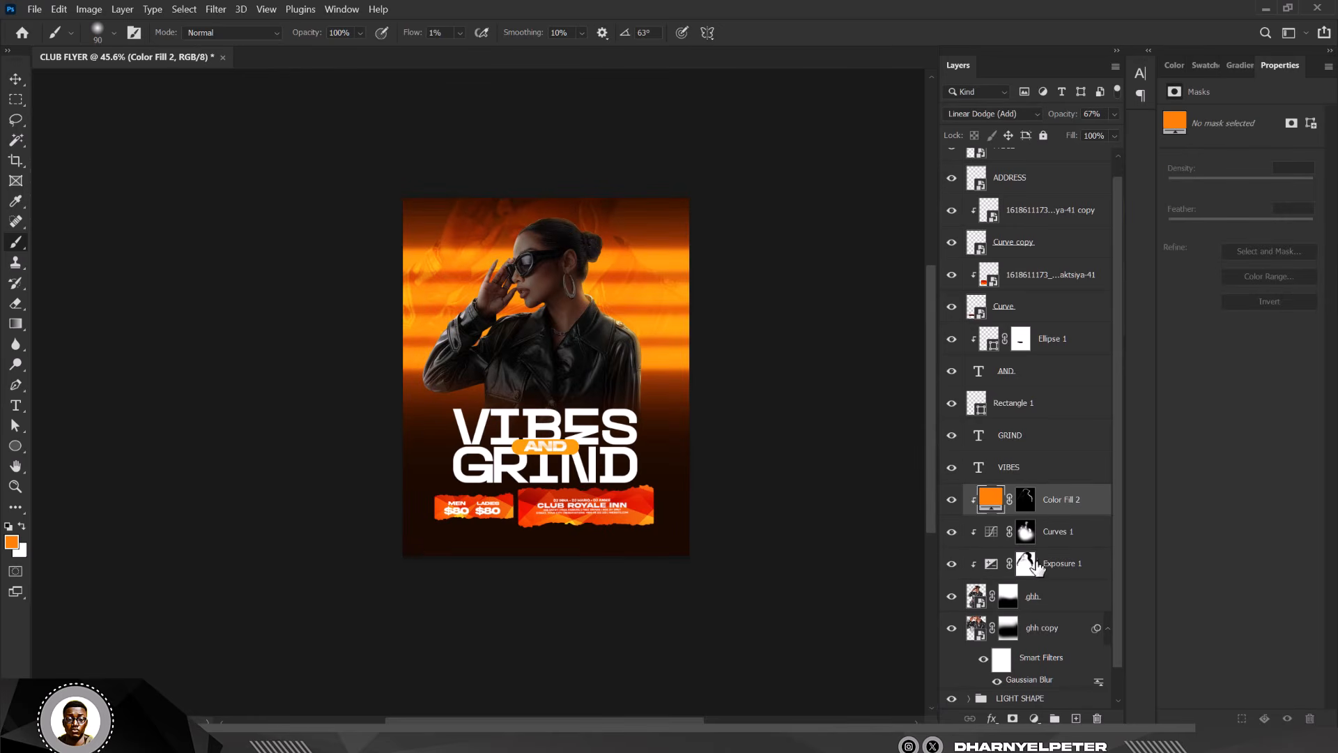
left_click(1037, 722)
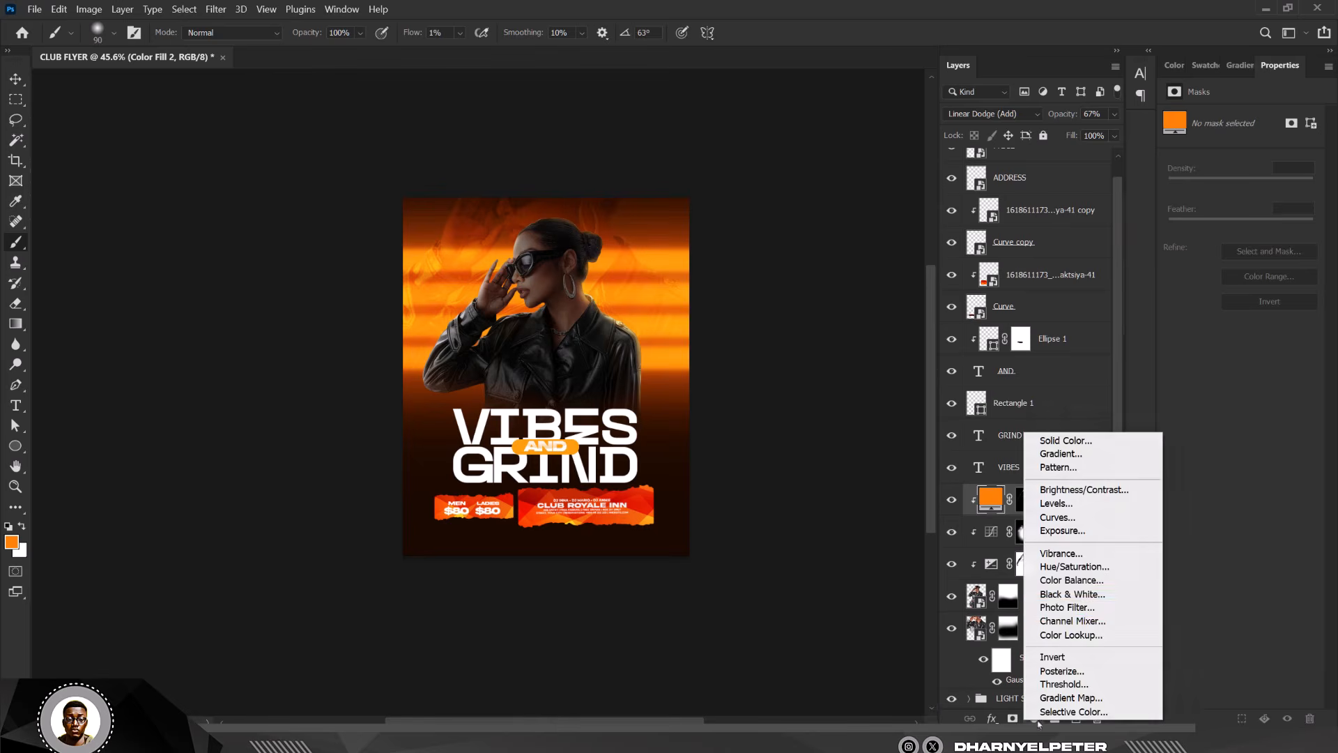
left_click(1063, 583)
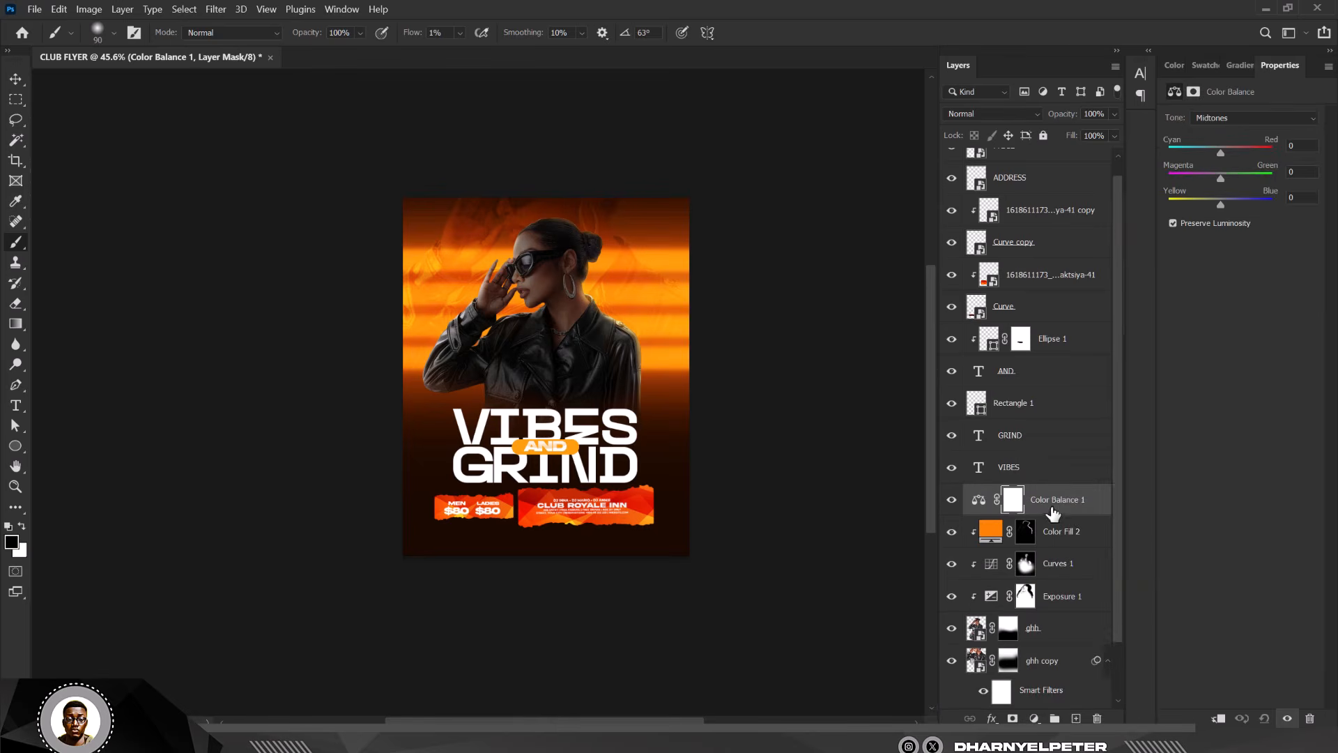
right_click(1079, 517)
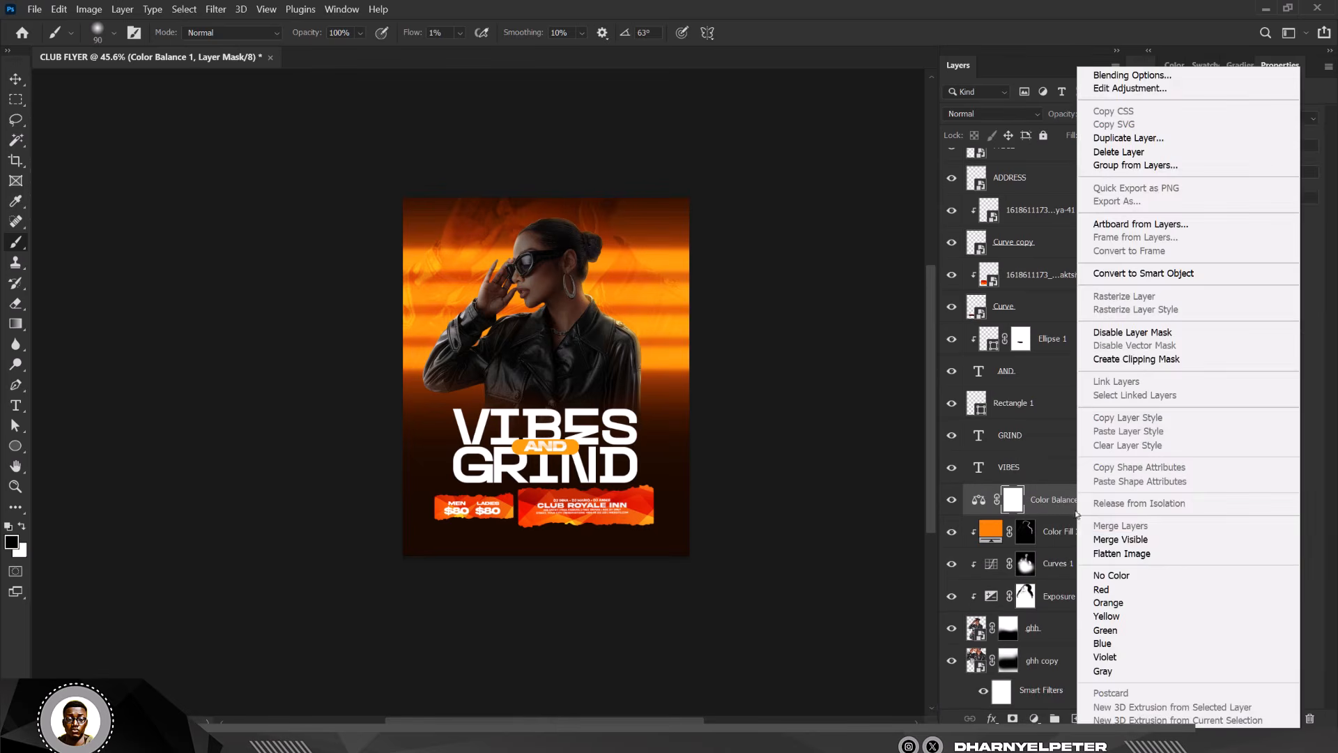
left_click(1139, 359)
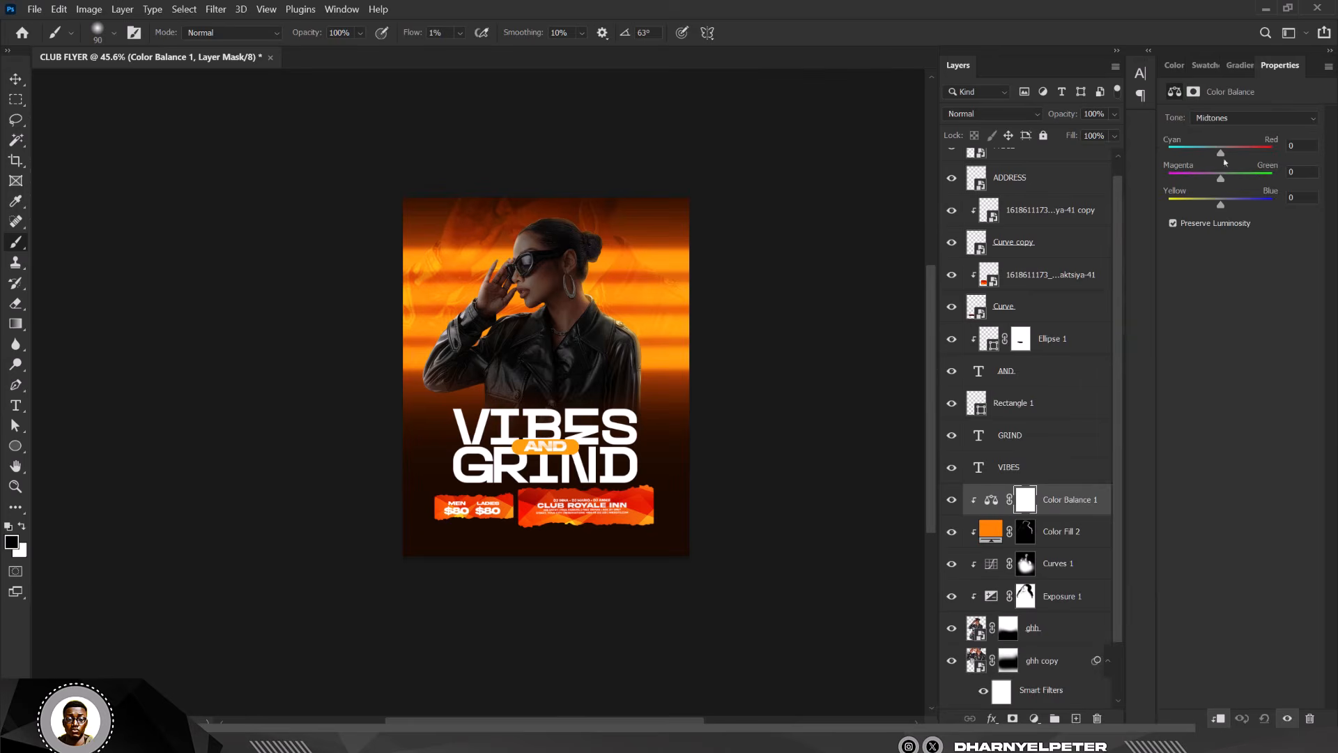
In Color Balance 1, shift the midtones to +19 red and towards yellow, and set the highlights to +16 green and -19 yellow.
scroll(570, 256, "up", 3)
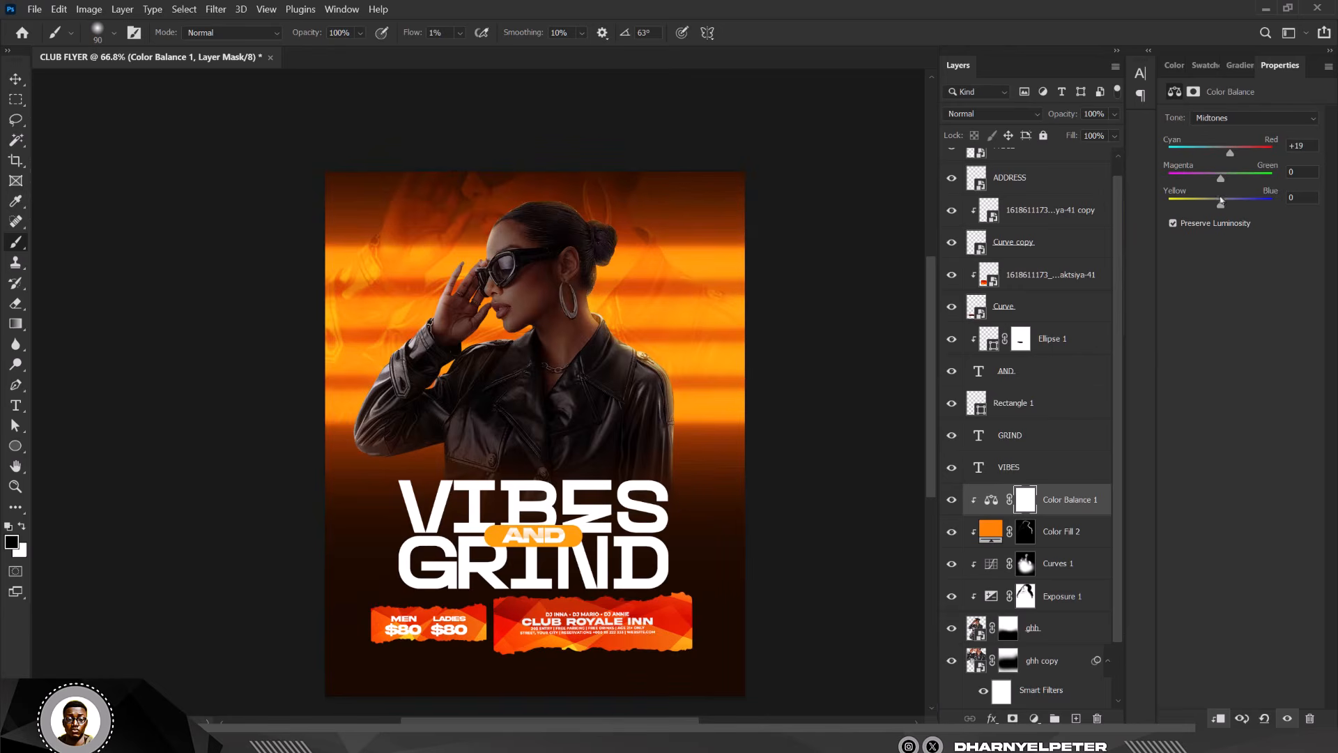
left_click_drag(1224, 209, 1217, 209)
left_click(1229, 120)
left_click(1227, 153)
mouse_move(1220, 180)
left_mouse_down()
mouse_move(1235, 182)
mouse_move(1212, 204)
left_mouse_up()
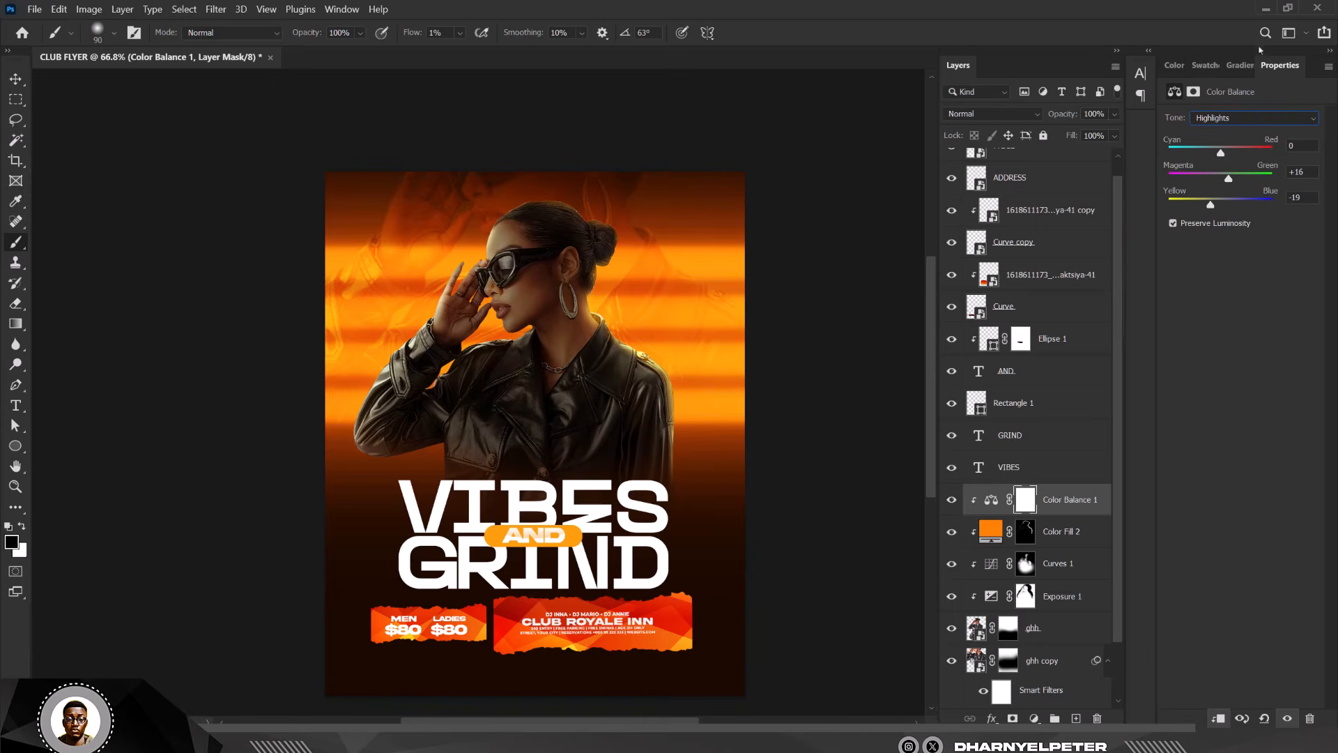
Set the Color Balance 1 shadows to -2 towards yellow, switch to the Move tool and deselect all layers.
left_click(1258, 124)
left_click(1234, 128)
left_click_drag(1221, 208, 1217, 209)
left_click(16, 79)
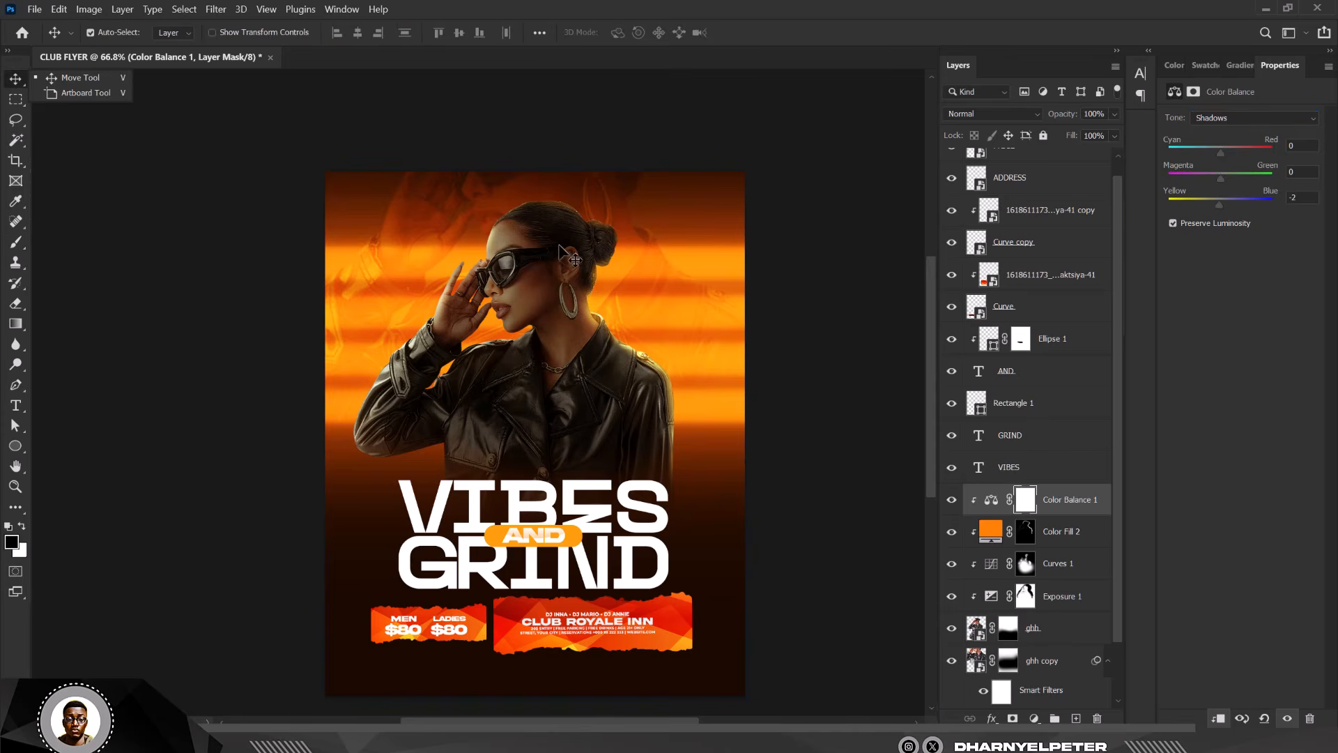
scroll(561, 248, "down", 2)
scroll(560, 246, "up", 1)
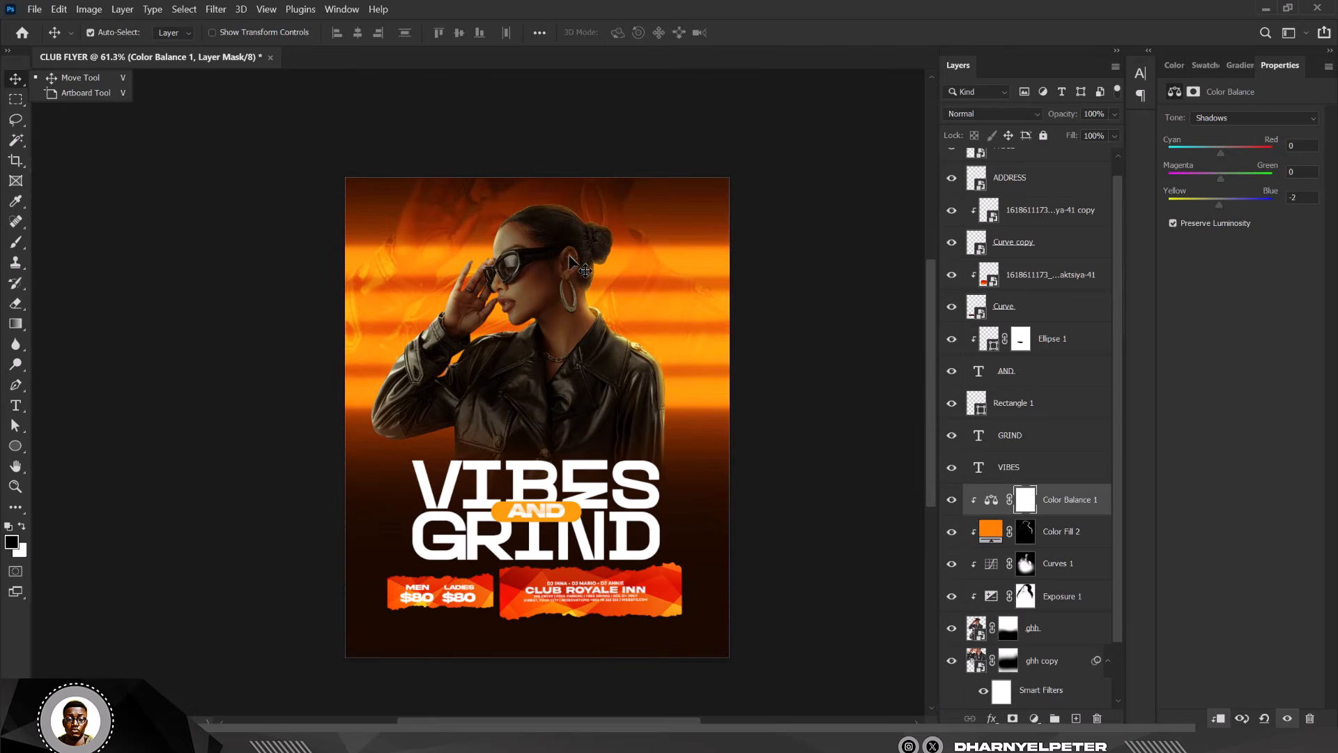
scroll(643, 345, "up", 1)
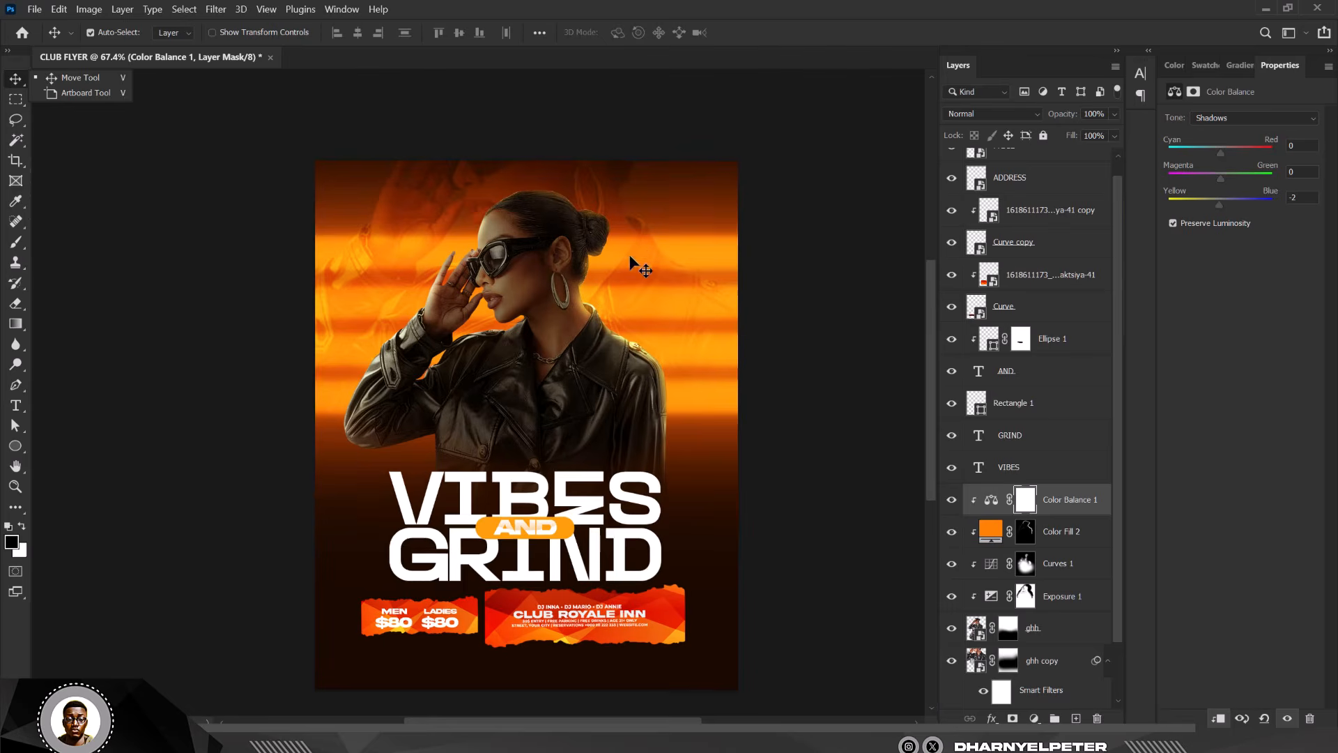
scroll(623, 237, "up", 2)
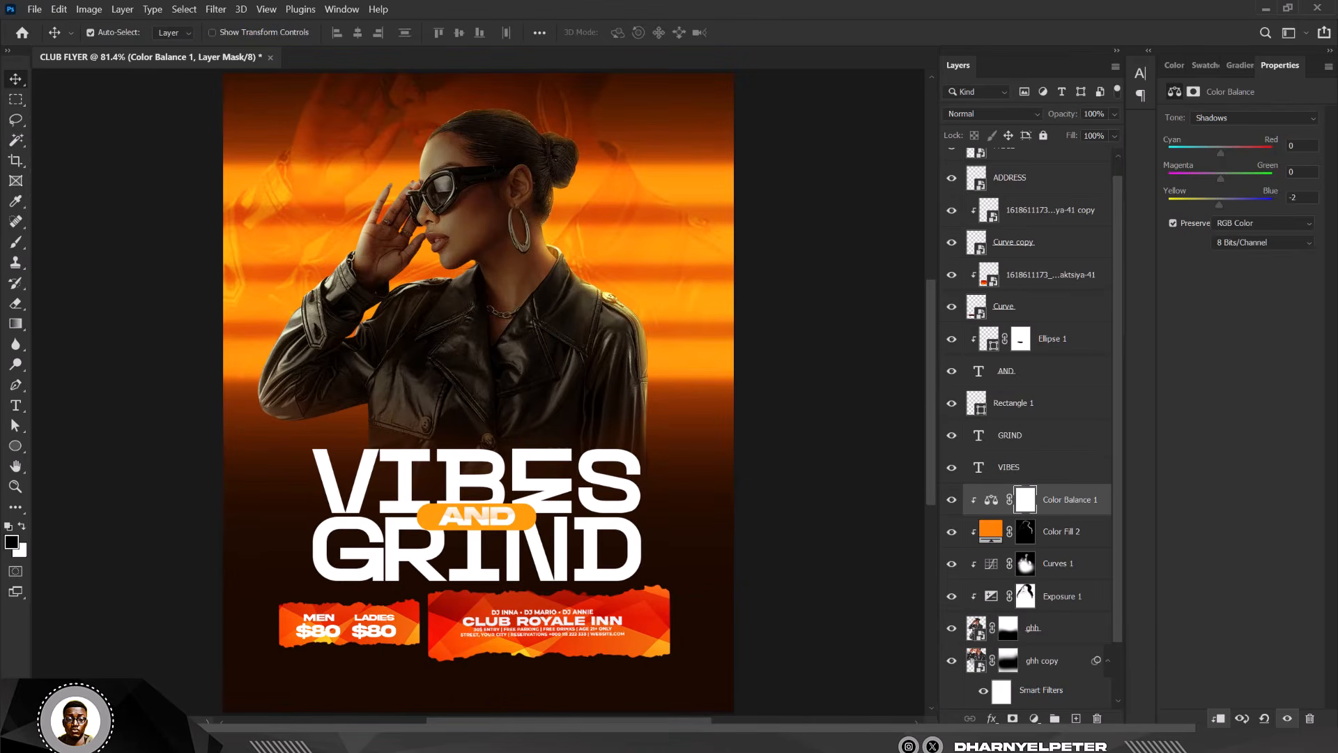
left_click(765, 610)
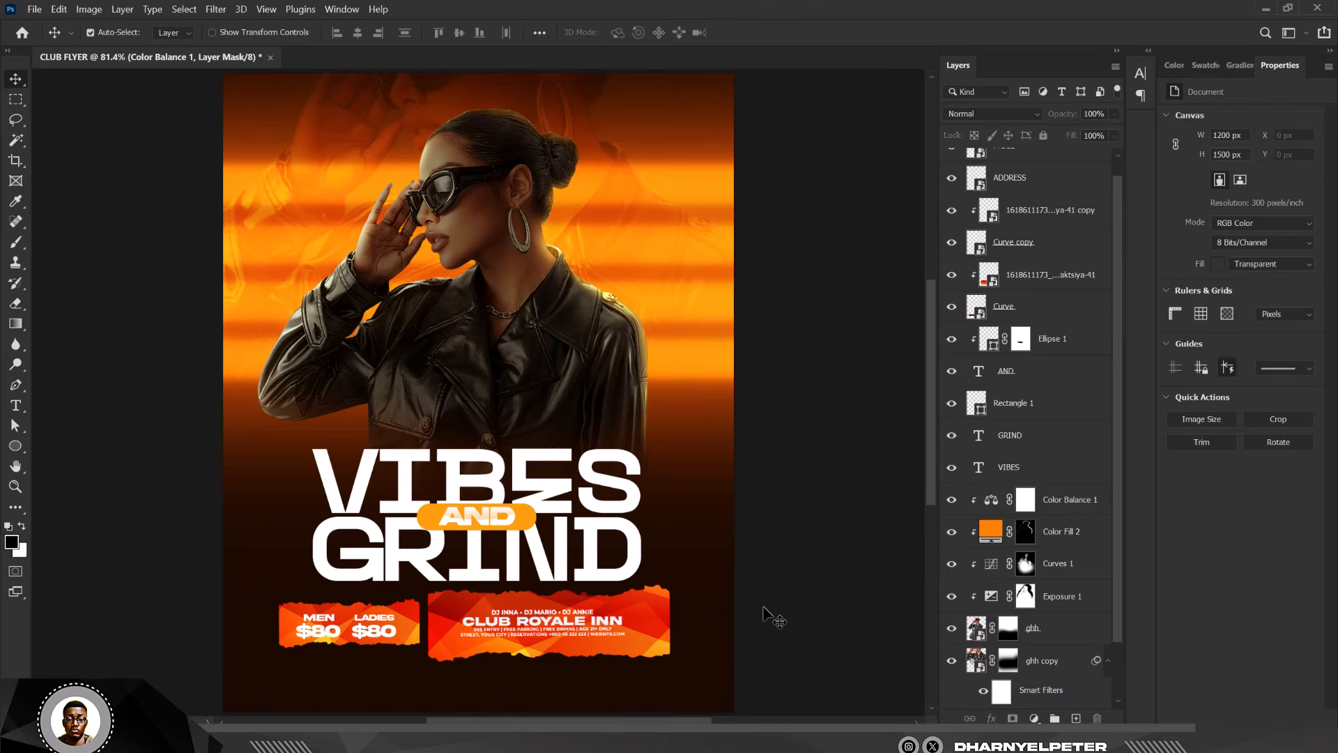